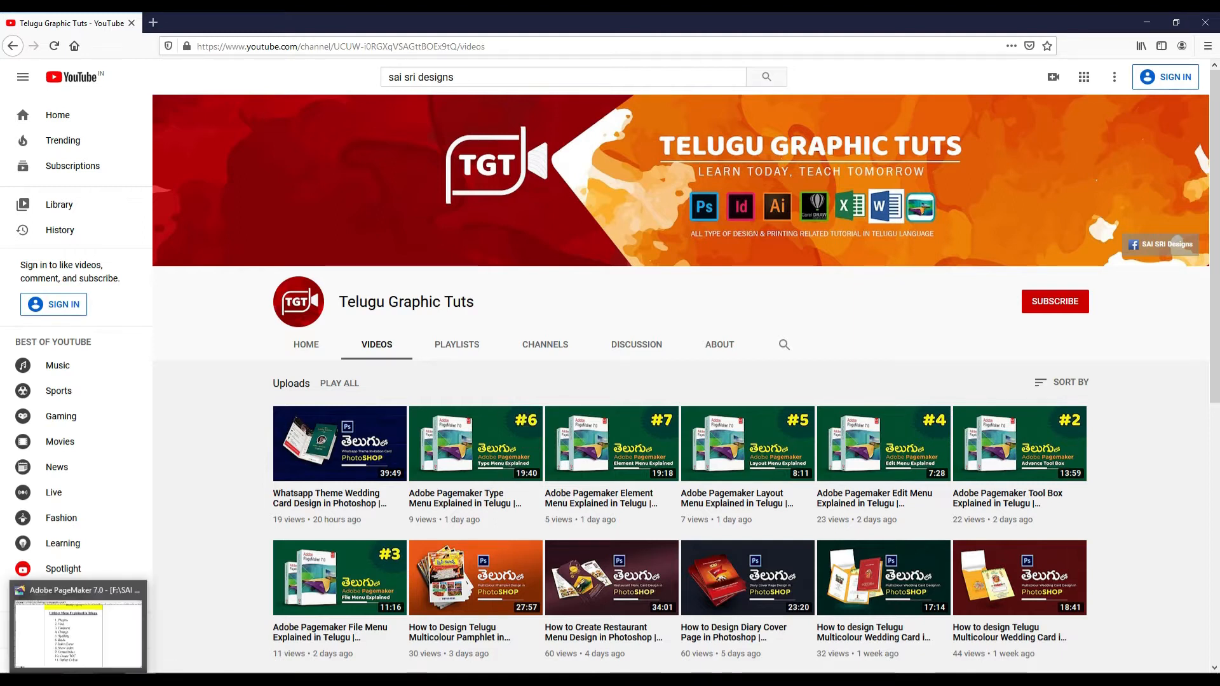
# - Switch to Adobe PageMaker and examine the "Utilities Menu Explained in Telugu" topic list on page 5
pyautogui.click(80, 680)
pyautogui.moveTo(630, 221); pyautogui.dragTo(633, 246)
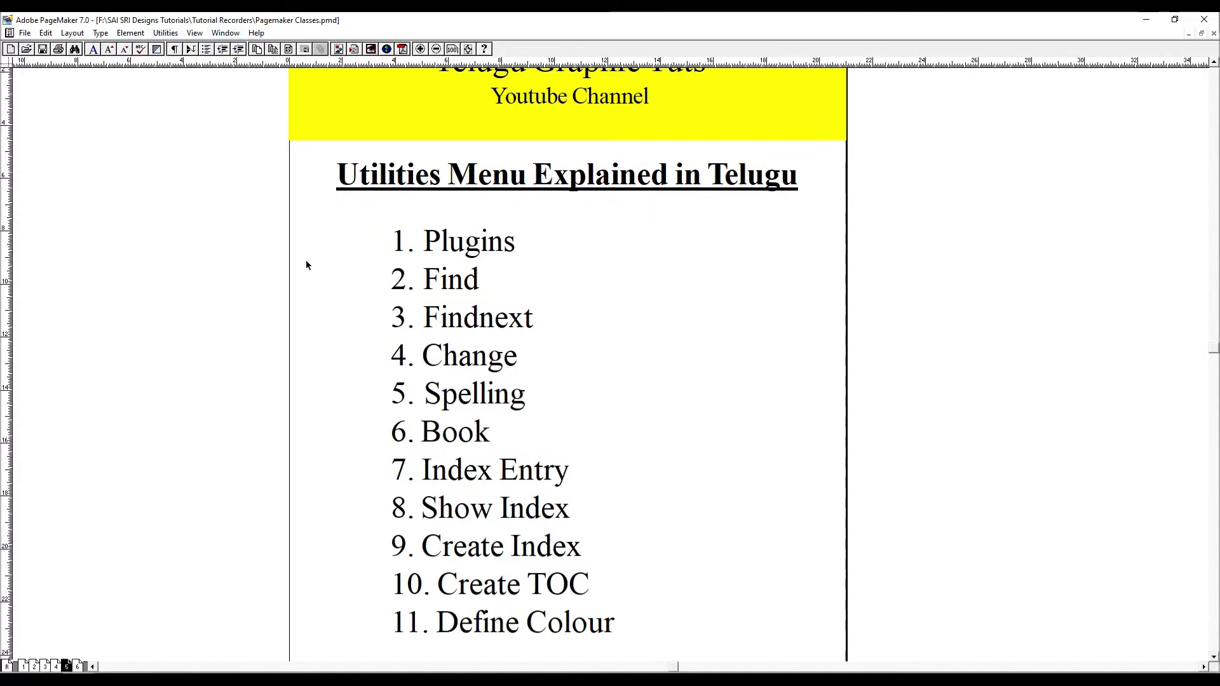
pyautogui.moveTo(574, 362); pyautogui.dragTo(536, 316)
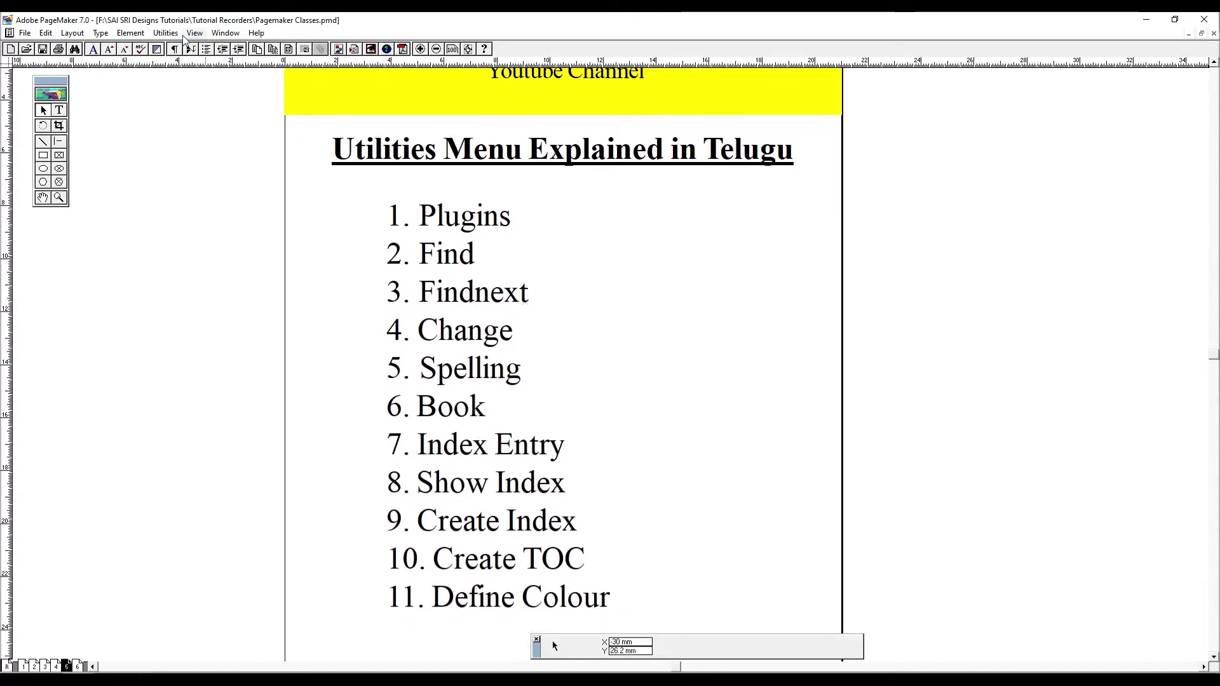
pyautogui.moveTo(599, 293); pyautogui.dragTo(592, 279)
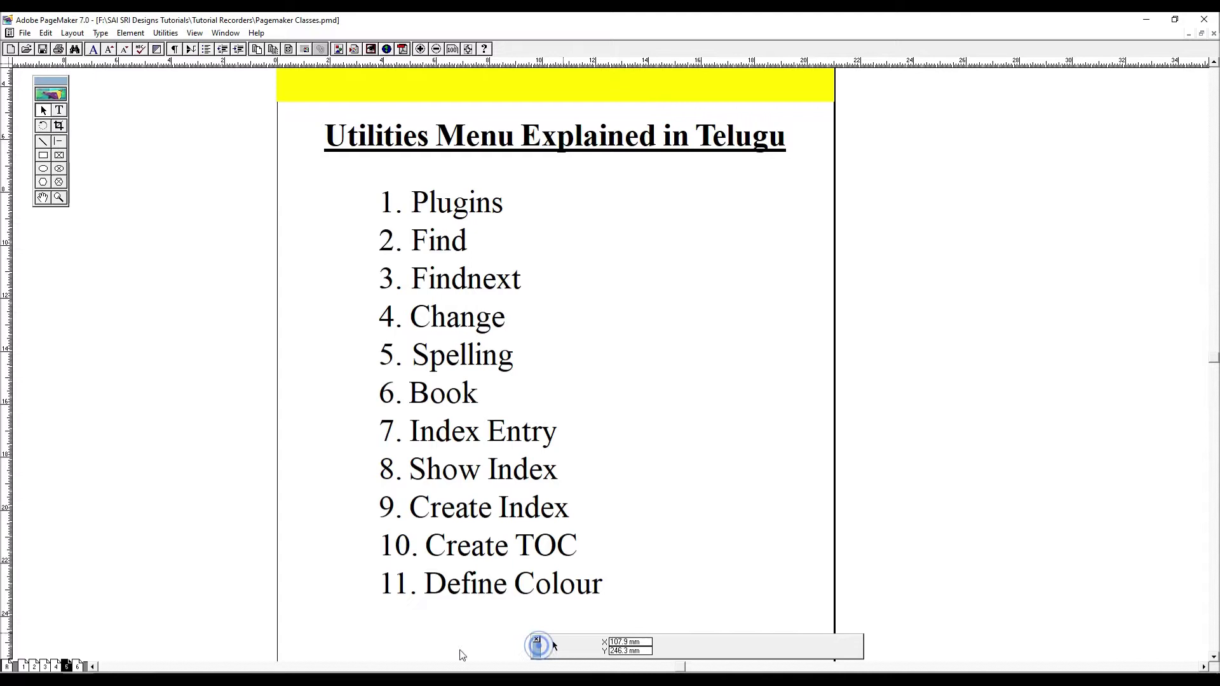
pyautogui.click(539, 348)
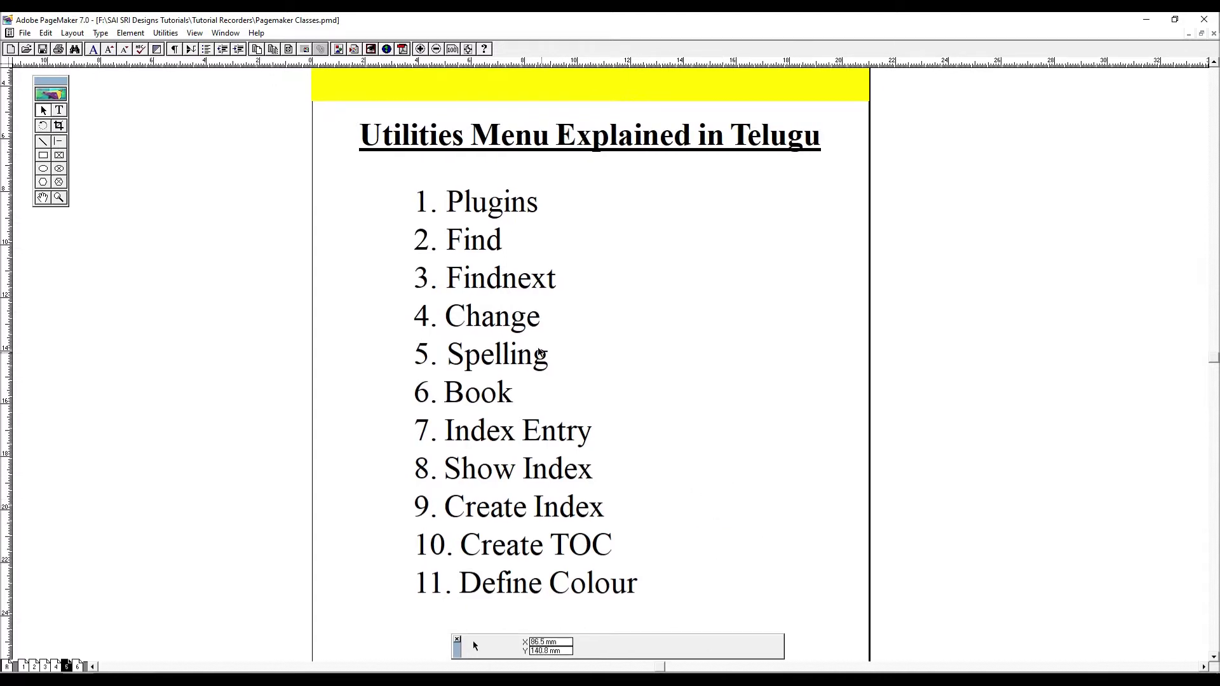
pyautogui.moveTo(571, 392); pyautogui.dragTo(557, 389)
pyautogui.press('Up')
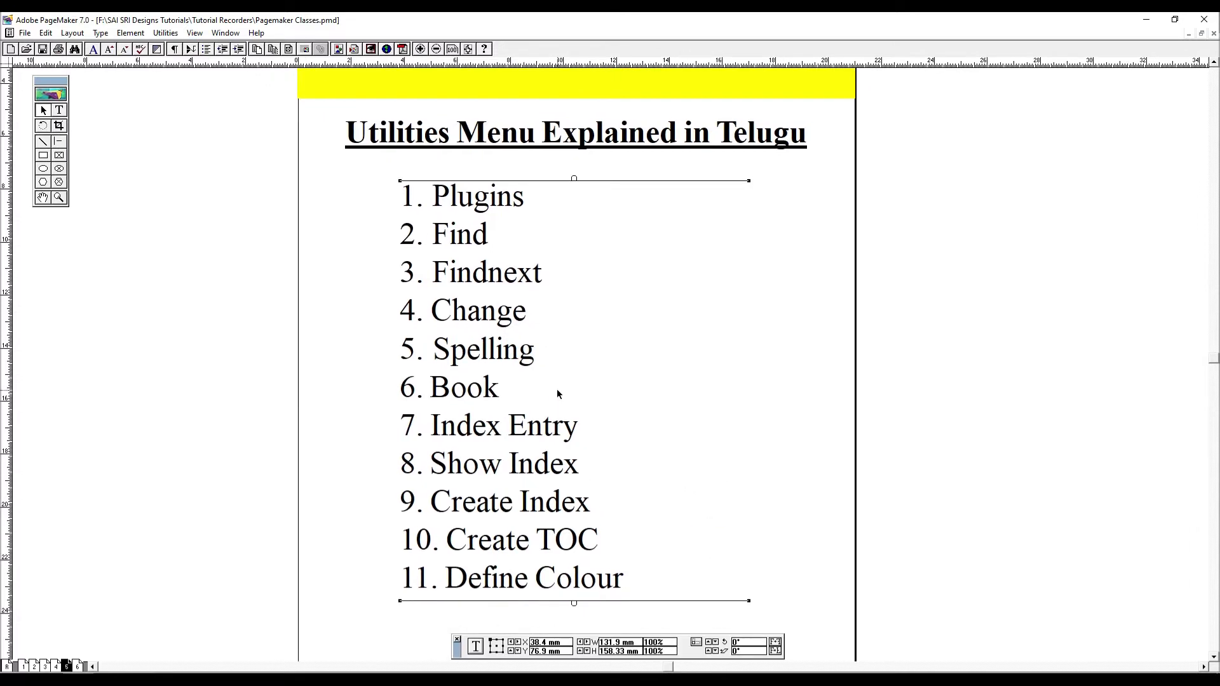
pyautogui.click(60, 111)
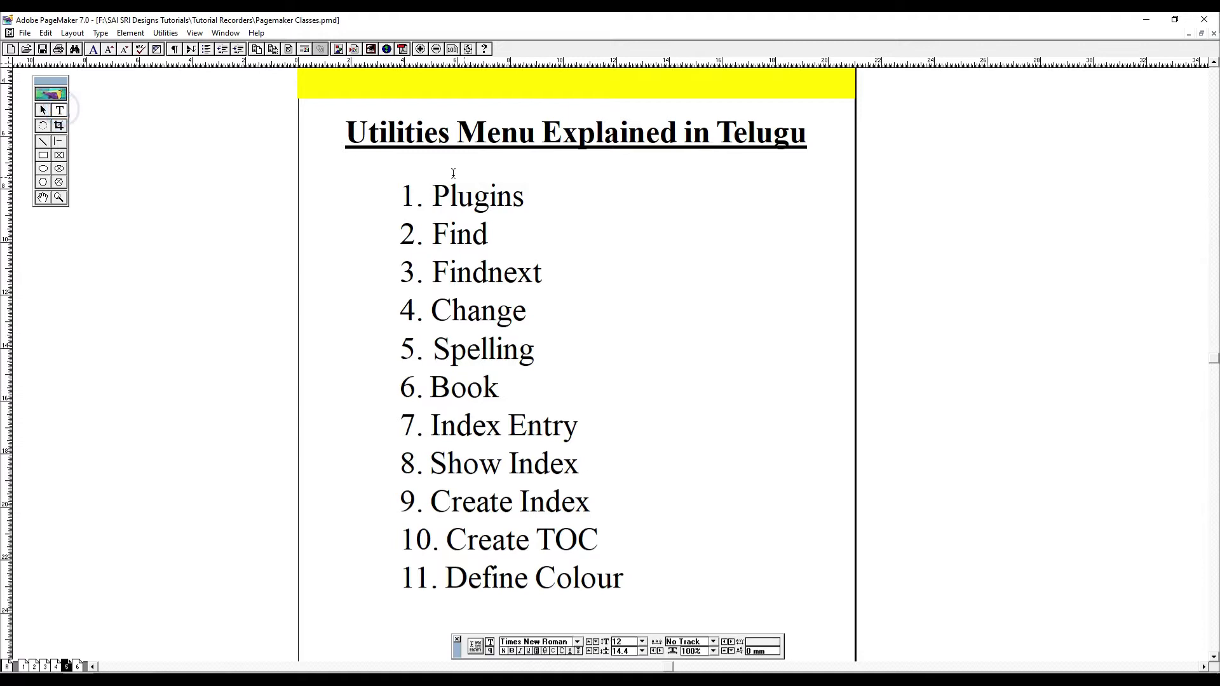
pyautogui.moveTo(875, 439); pyautogui.dragTo(901, 451)
pyautogui.moveTo(610, 274); pyautogui.dragTo(659, 374)
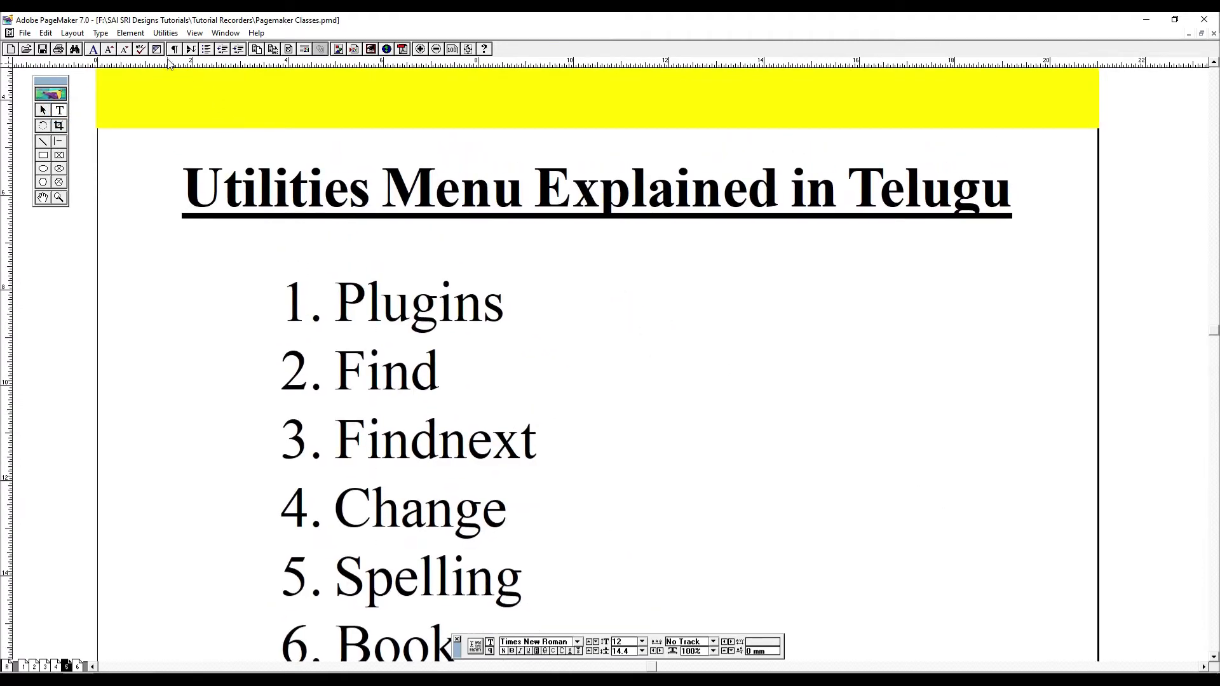
# - Look through the available Utilities plug-in commands, from Add cont'd line to Word Counter
pyautogui.click(167, 33)
pyautogui.moveTo(205, 51)
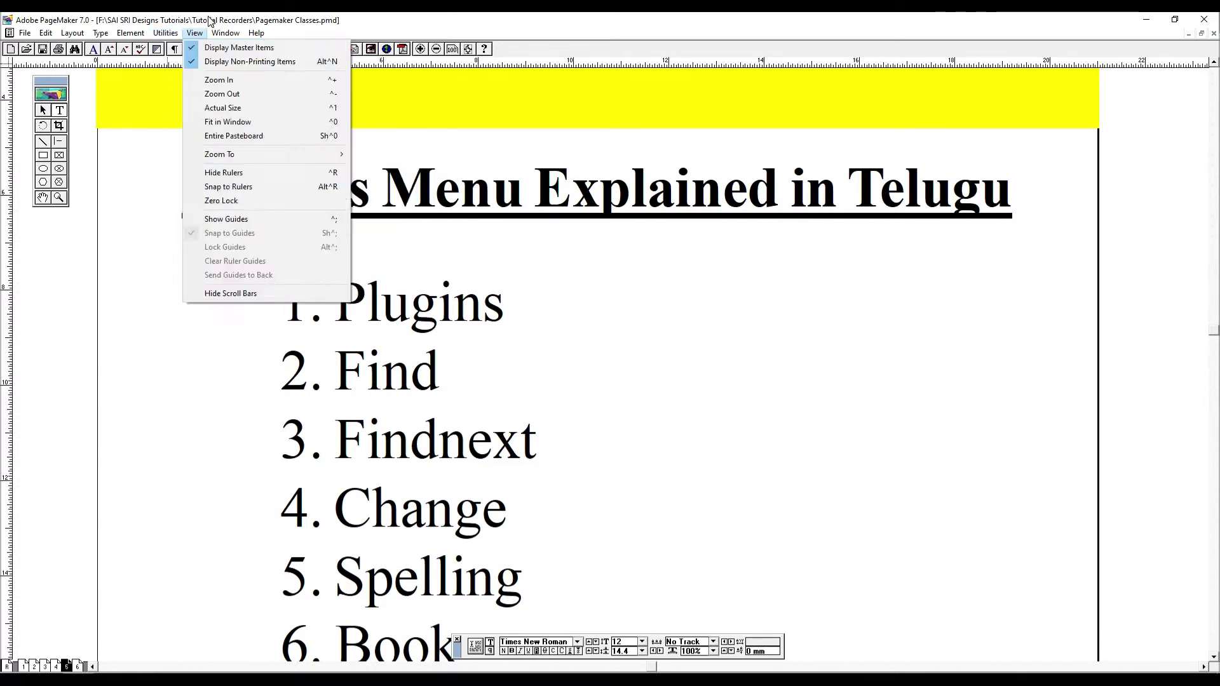
pyautogui.moveTo(165, 33)
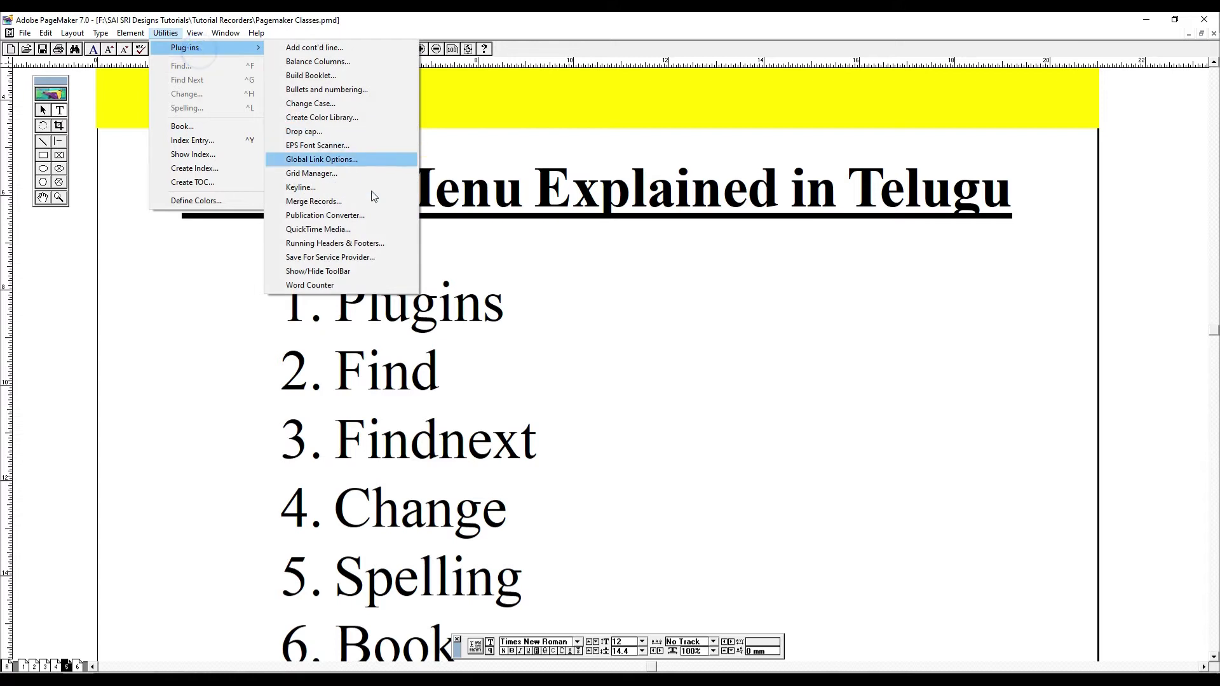
pyautogui.click(621, 339)
pyautogui.press('F9')
pyautogui.hotkey('ctrl', '0')
pyautogui.click(517, 405)
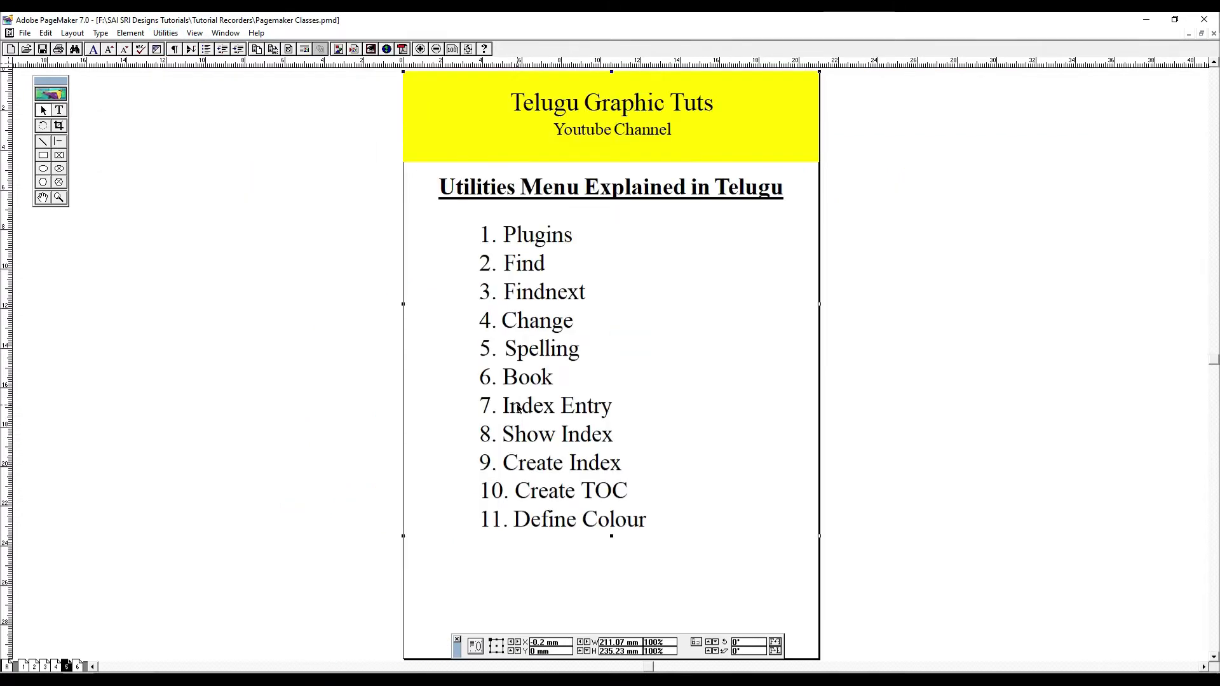
# - On page 6, copy all of the body text and paste it twice at the end of the story
pyautogui.press('pagedown')
pyautogui.moveTo(500, 373); pyautogui.dragTo(459, 387)
pyautogui.moveTo(507, 335); pyautogui.dragTo(493, 289)
pyautogui.moveTo(579, 148); pyautogui.dragTo(735, 151)
pyautogui.scroll(-3, 675, 259)
pyautogui.moveTo(623, 177); pyautogui.dragTo(619, 281)
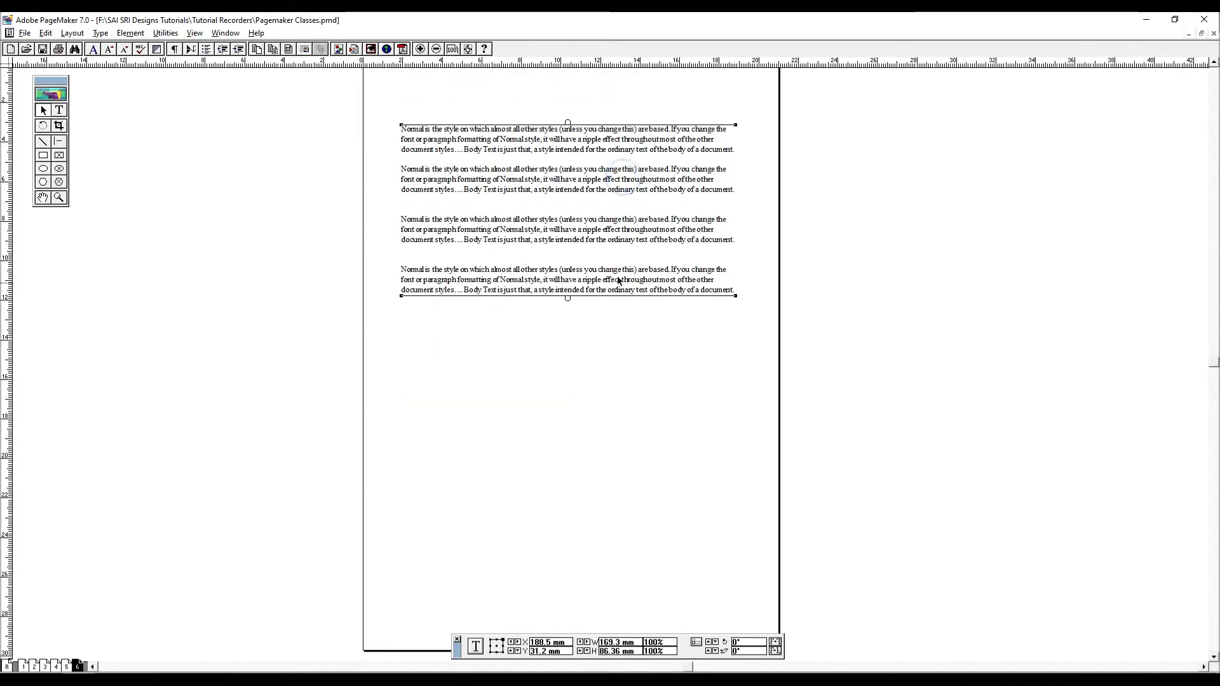
pyautogui.moveTo(591, 195)
pyautogui.mouseDown()
pyautogui.moveTo(591, 398)
pyautogui.moveTo(575, 202)
pyautogui.mouseUp()
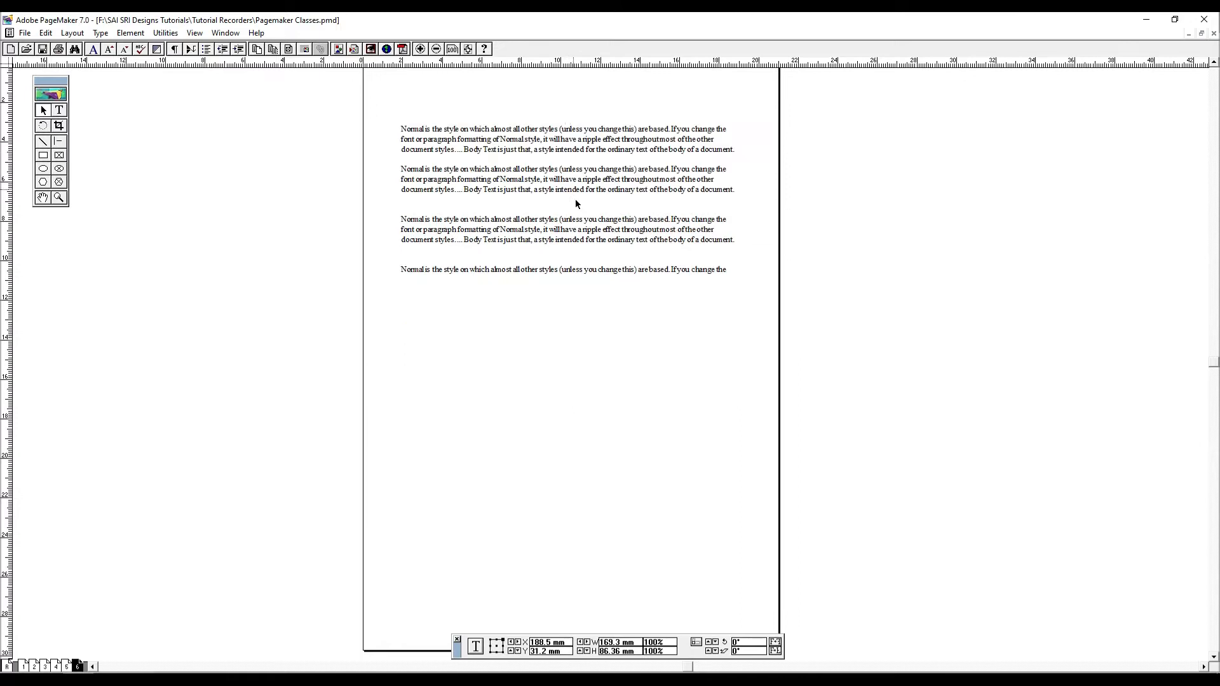
pyautogui.click(600, 278)
pyautogui.click(59, 115)
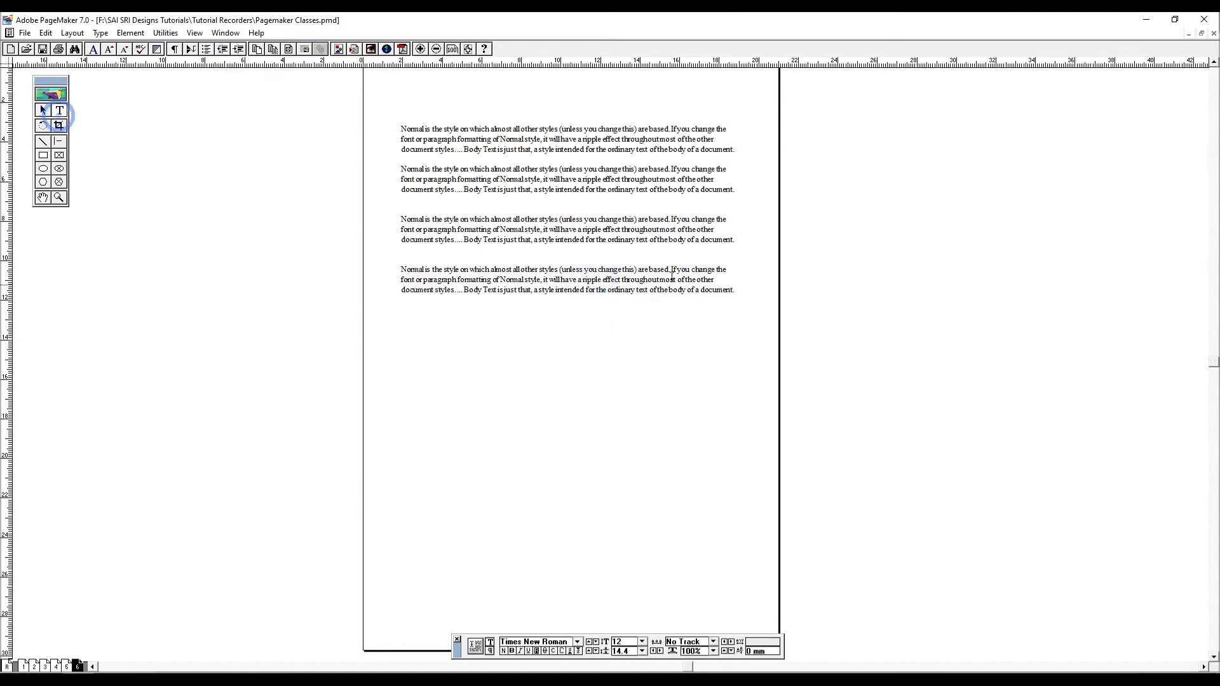
pyautogui.click(619, 257)
pyautogui.hotkey('ctrl', 'a')
pyautogui.hotkey('ctrl', 'c')
pyautogui.press('Right')
pyautogui.hotkey('ctrl', 'v')
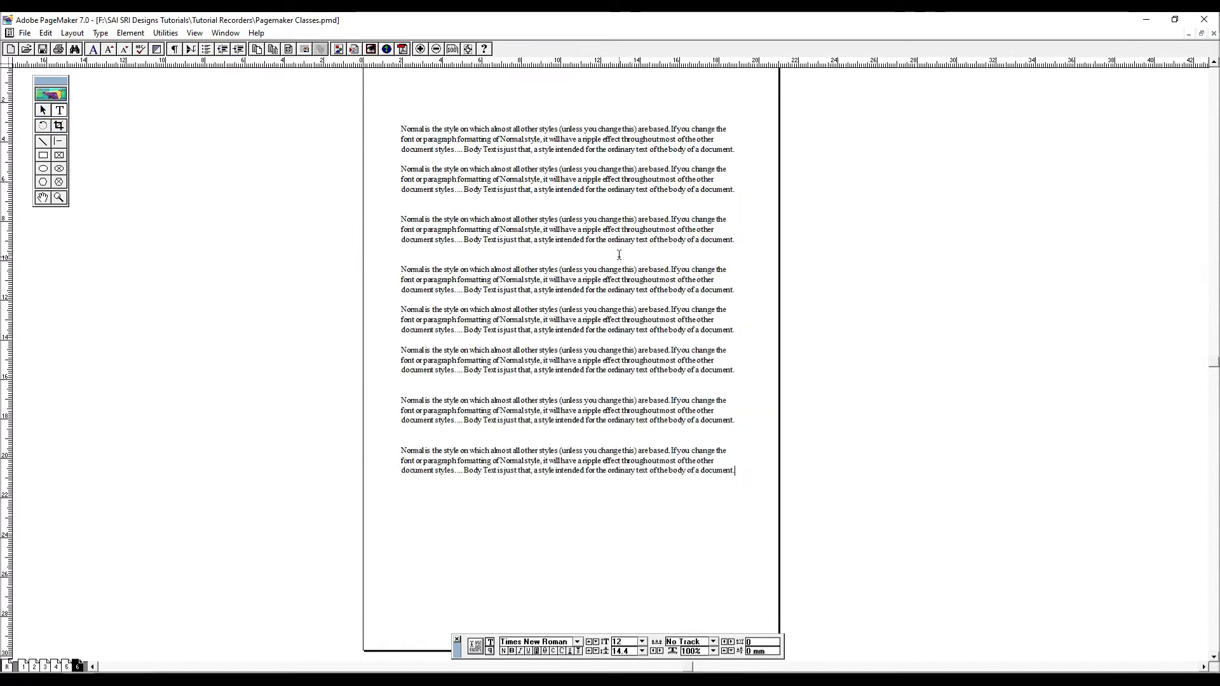
pyautogui.hotkey('ctrl', 'v')
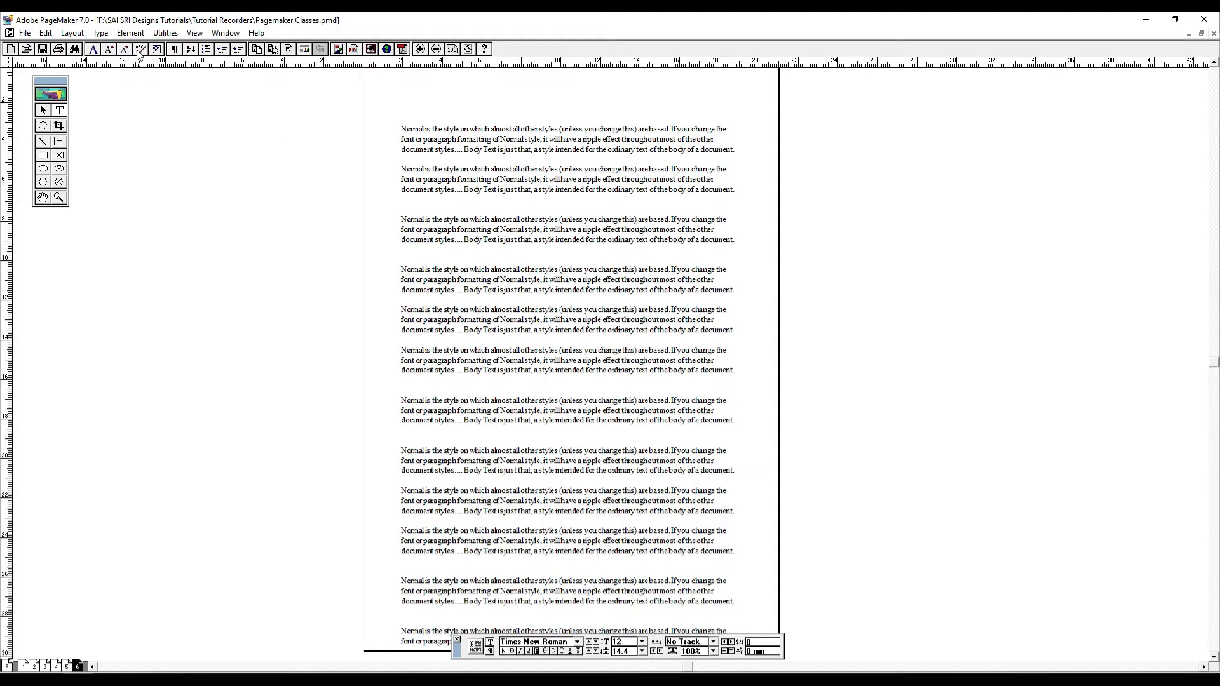
# - Shorten the text block on page 6 from its lower edge and flow the overflow text onto a new page 7
pyautogui.click(45, 112)
pyautogui.moveTo(635, 352); pyautogui.dragTo(625, 318)
pyautogui.click(625, 317)
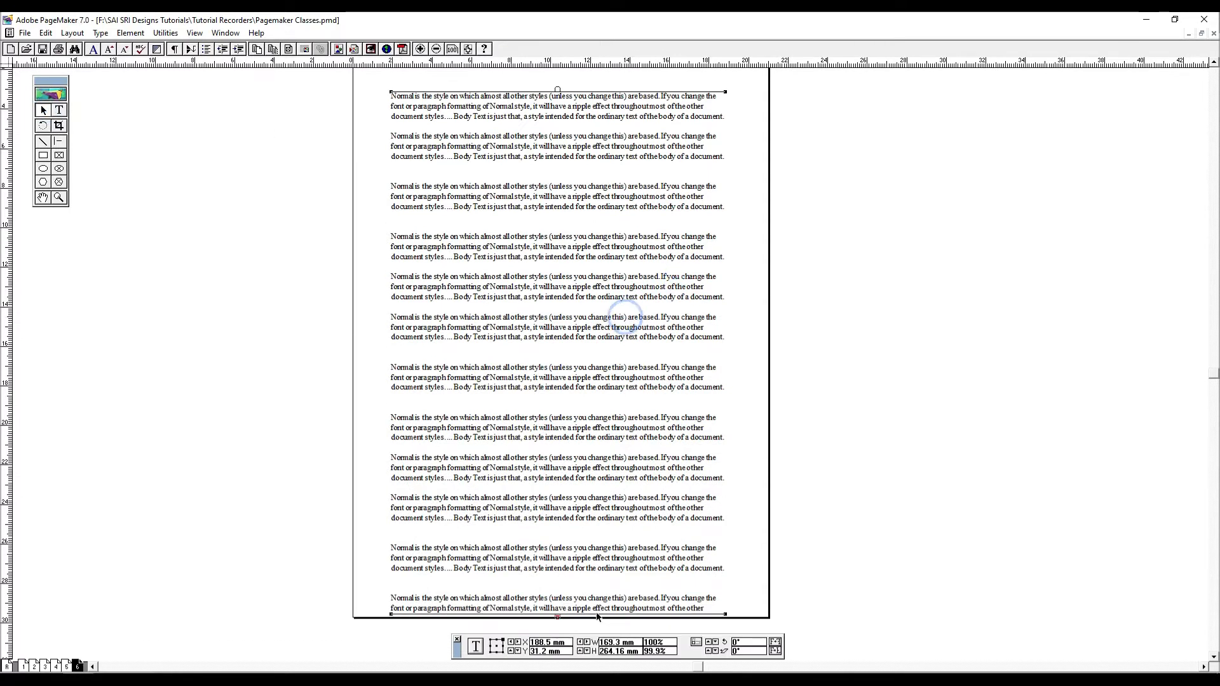
pyautogui.moveTo(560, 616); pyautogui.dragTo(559, 578)
pyautogui.click(559, 578)
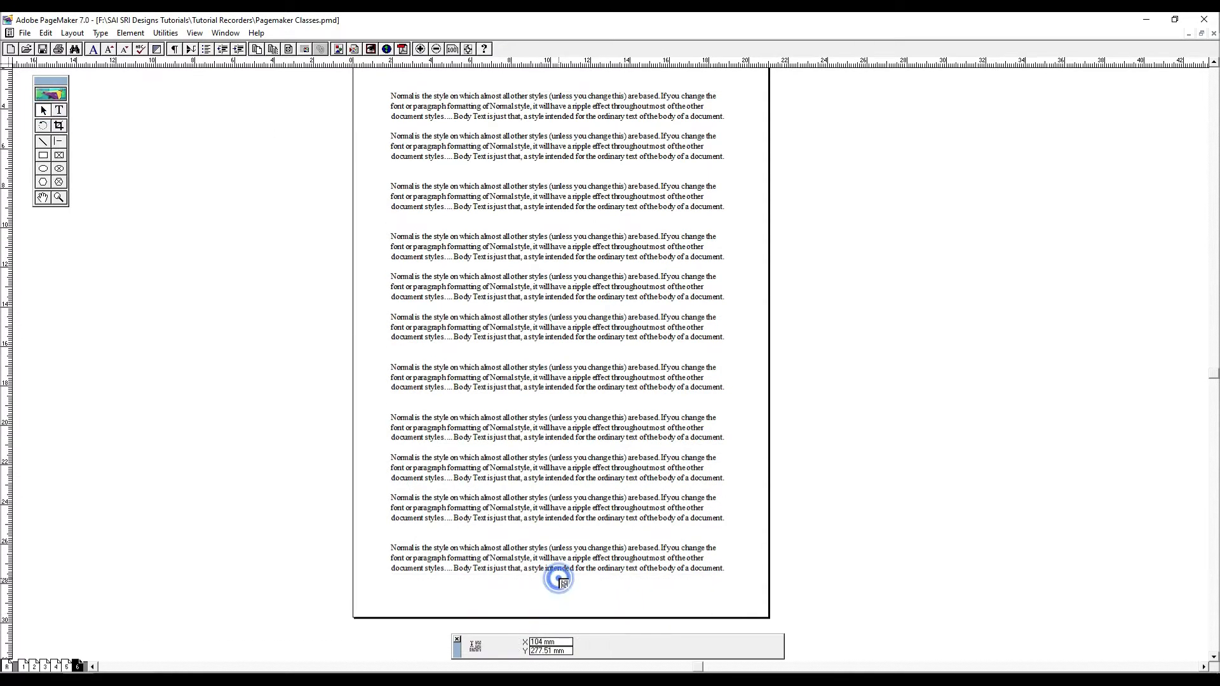
pyautogui.hotkey('ctrl', 'shift', 'pagedown')
pyautogui.click(447, 126)
pyautogui.moveTo(655, 216); pyautogui.dragTo(534, 237)
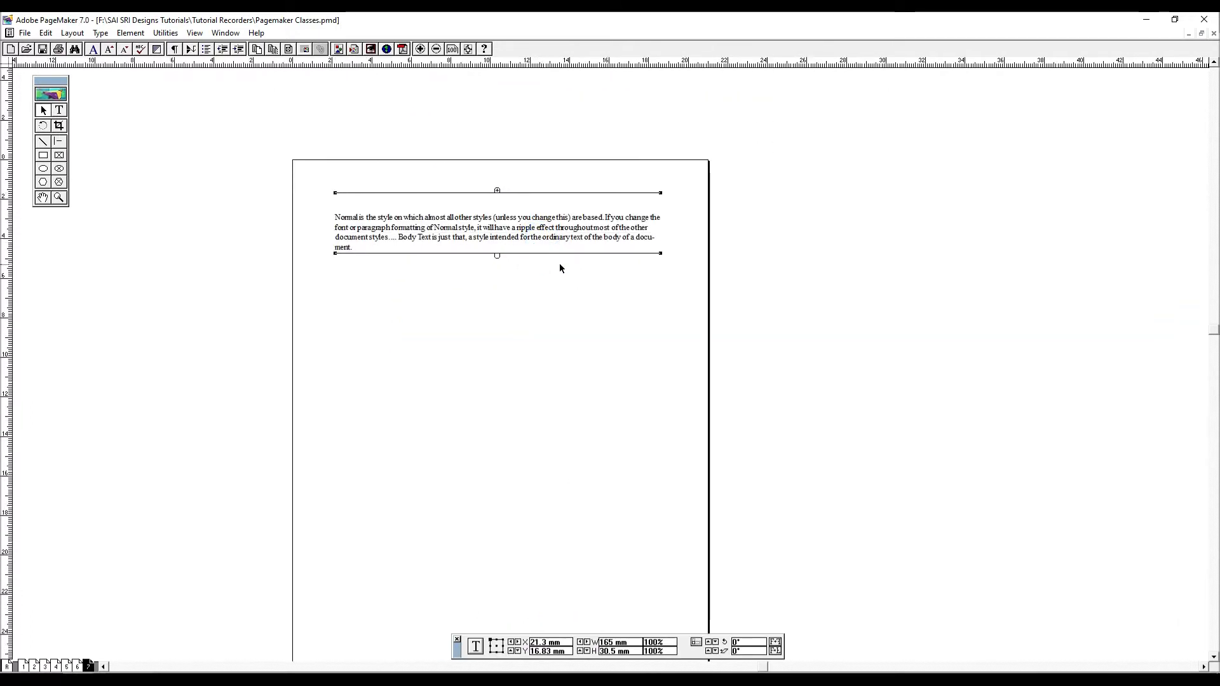
# - Use Add cont'd line to put a continuation notice at the bottom of the text block on page 6
pyautogui.press('pageup')
pyautogui.click(578, 326)
pyautogui.moveTo(641, 382); pyautogui.dragTo(592, 289)
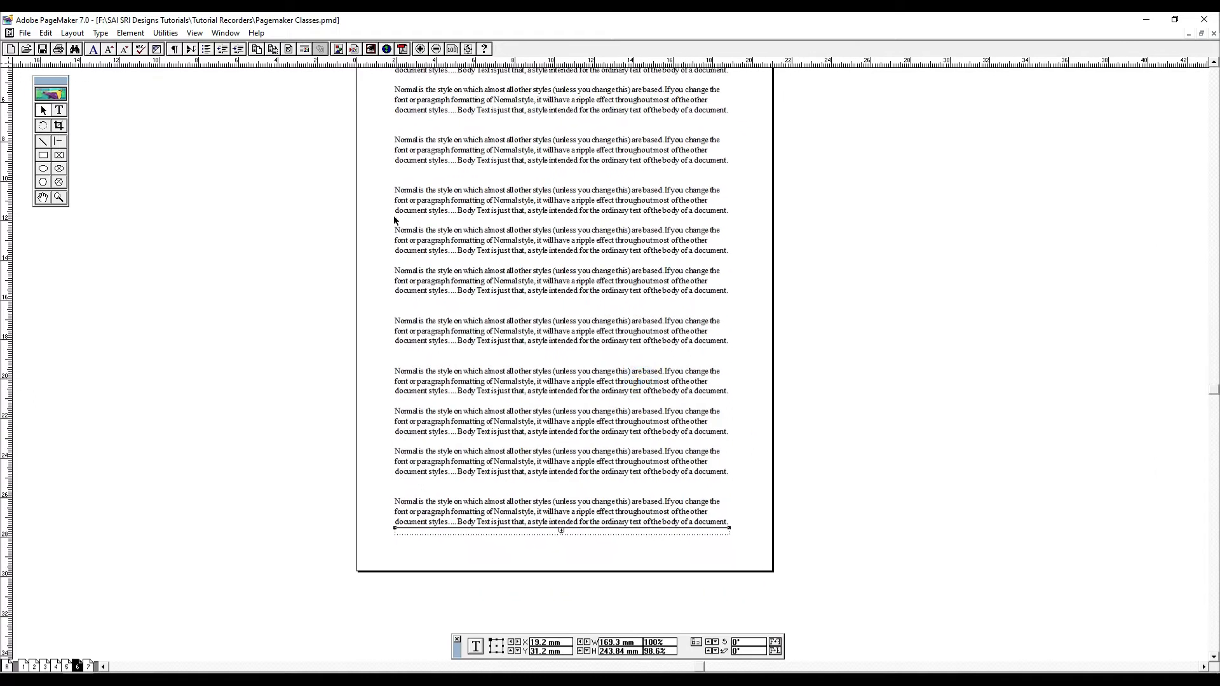
pyautogui.click(282, 469)
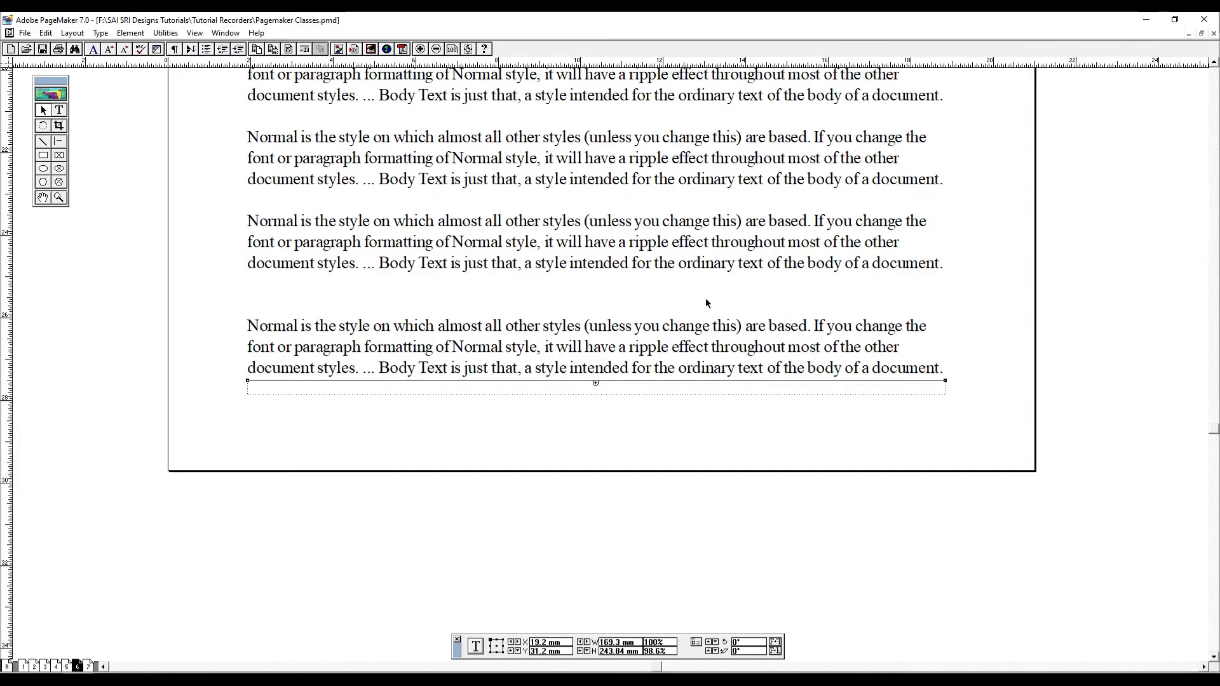
pyautogui.click(166, 33)
pyautogui.moveTo(191, 49)
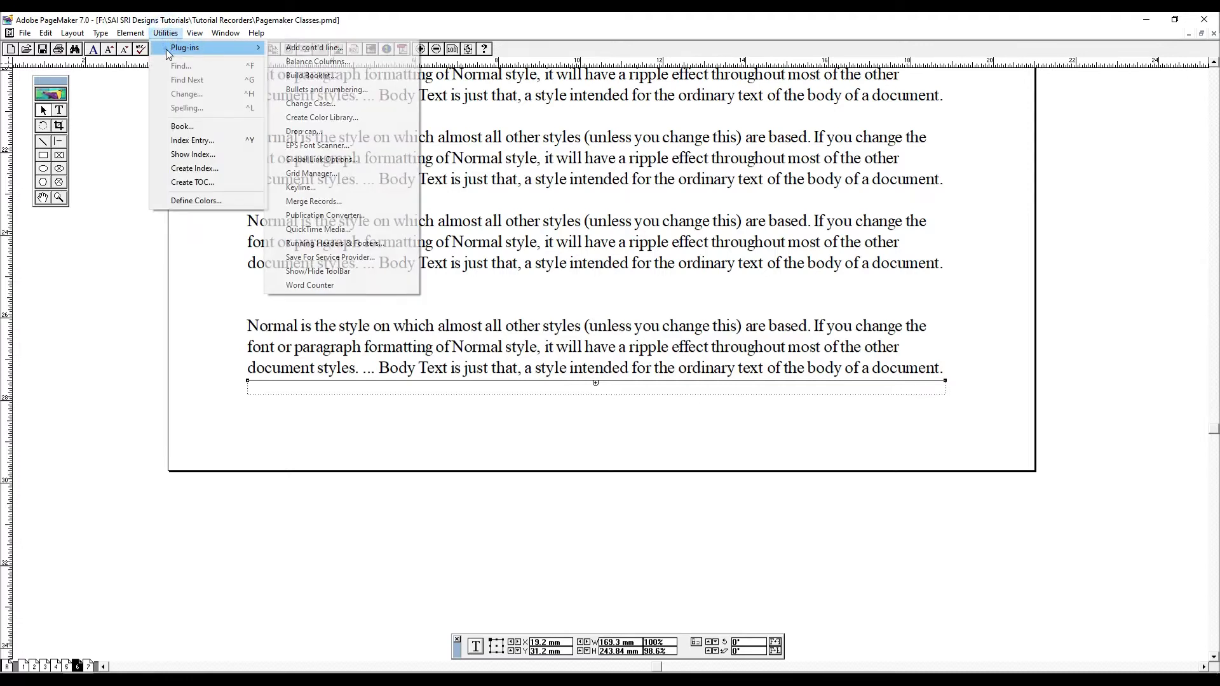
pyautogui.click(324, 51)
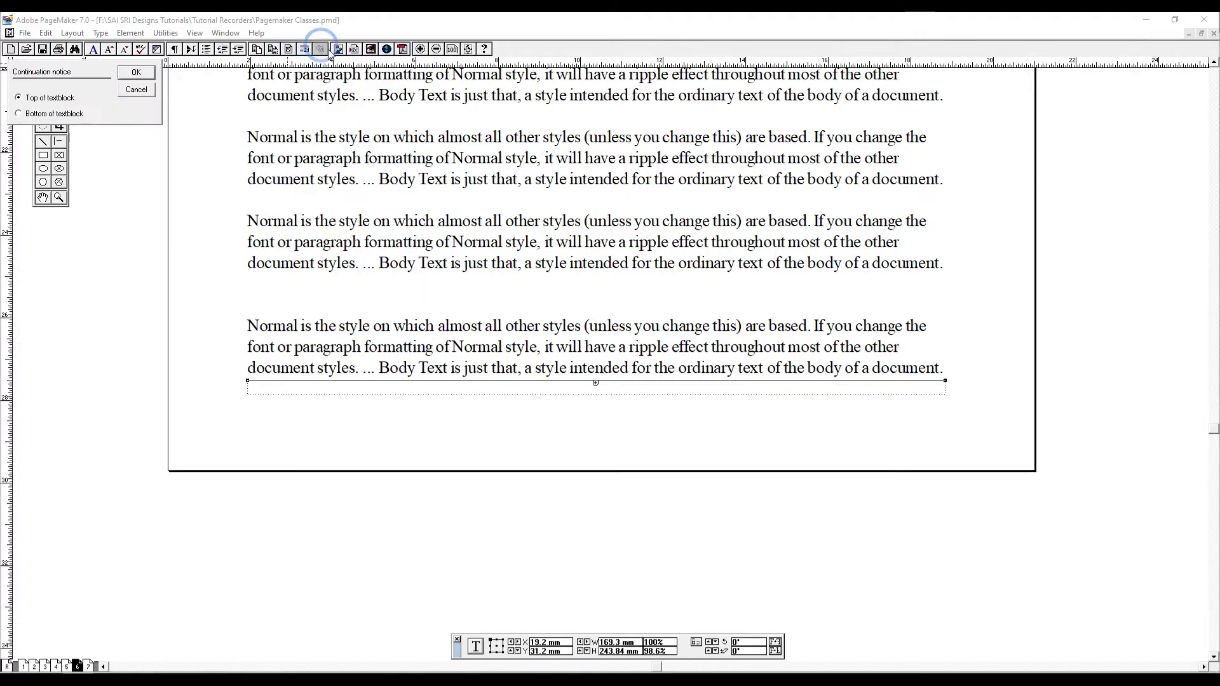
pyautogui.click(136, 72)
# - Narrow the "Continued on page 7" notice block from its left edge to about 46 mm wide
pyautogui.click(340, 386)
pyautogui.moveTo(248, 381); pyautogui.dragTo(737, 439)
pyautogui.moveTo(901, 393); pyautogui.dragTo(871, 399)
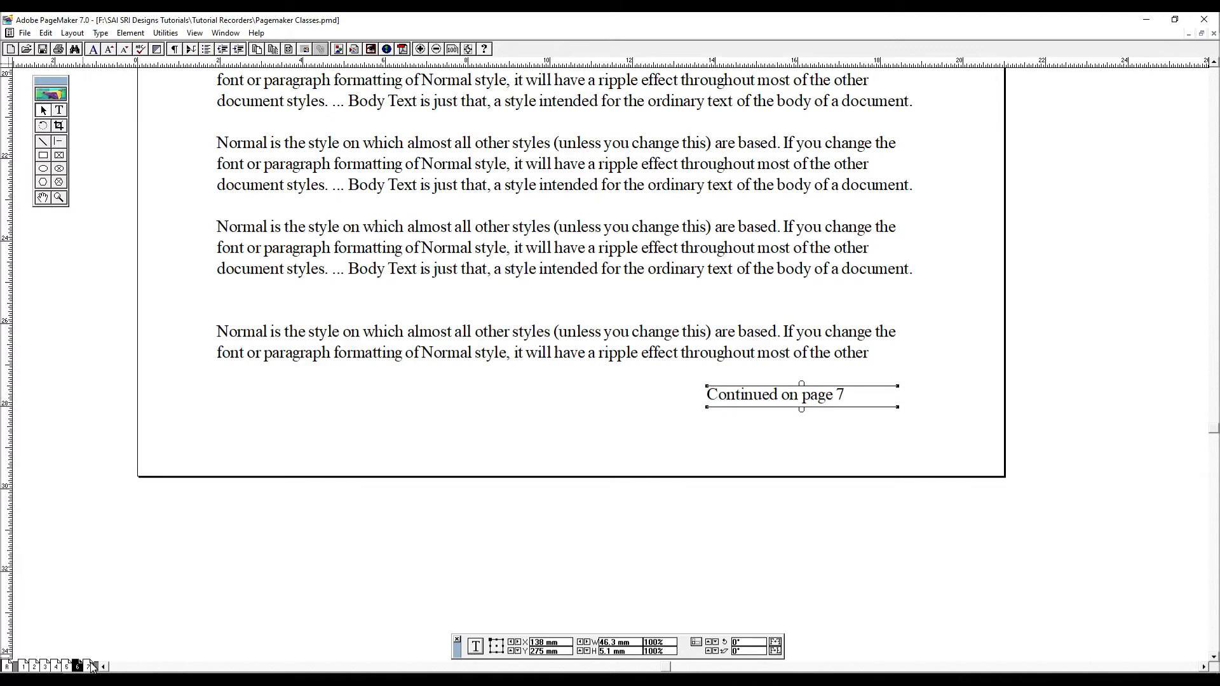
pyautogui.click(804, 326)
# - Use Add cont'd line to put a continuation notice at the top of the text block on page 7
pyautogui.press('pagedown')
pyautogui.click(629, 130)
pyautogui.moveTo(824, 106); pyautogui.dragTo(332, 141)
pyautogui.click(804, 267)
pyautogui.click(718, 298)
pyautogui.click(783, 378)
pyautogui.moveTo(783, 378); pyautogui.dragTo(655, 309)
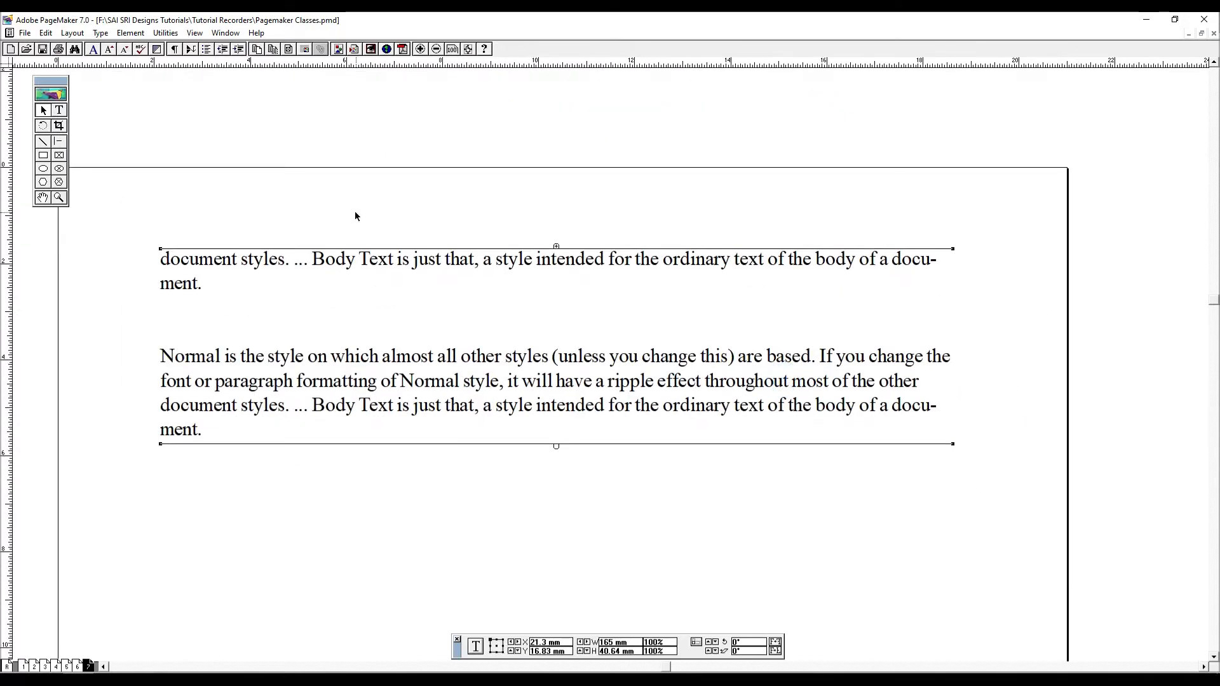
pyautogui.click(167, 34)
pyautogui.moveTo(190, 45)
pyautogui.click(323, 49)
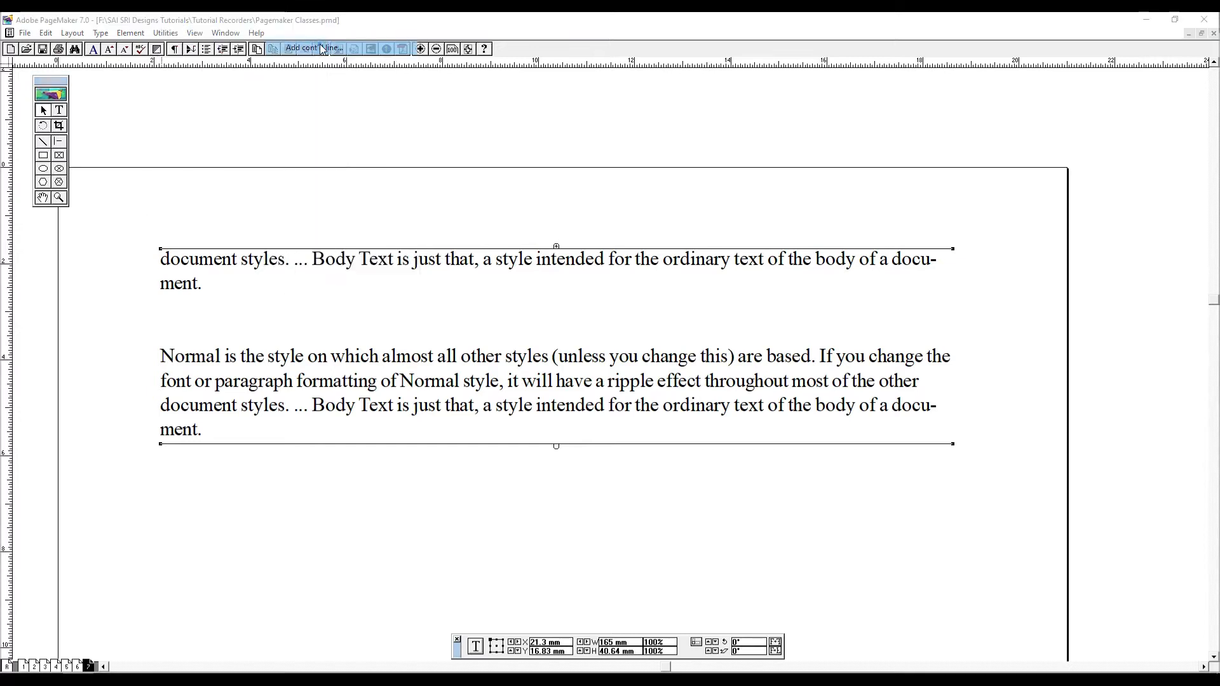
pyautogui.click(51, 114)
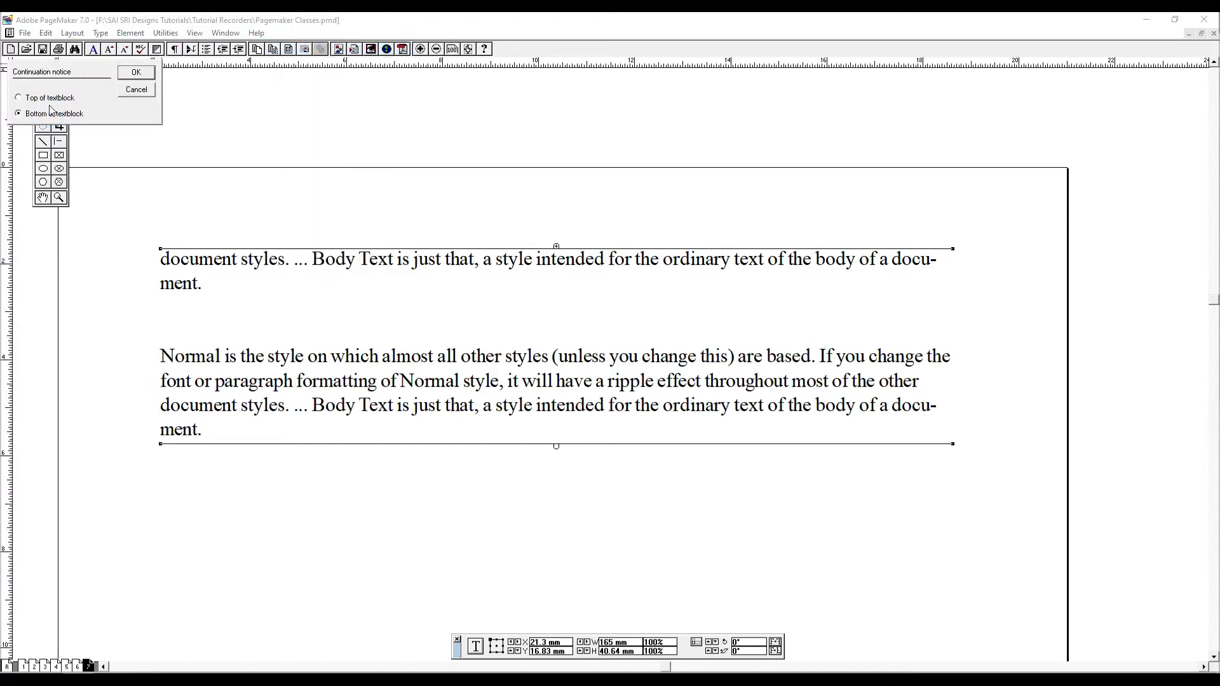
pyautogui.click(150, 73)
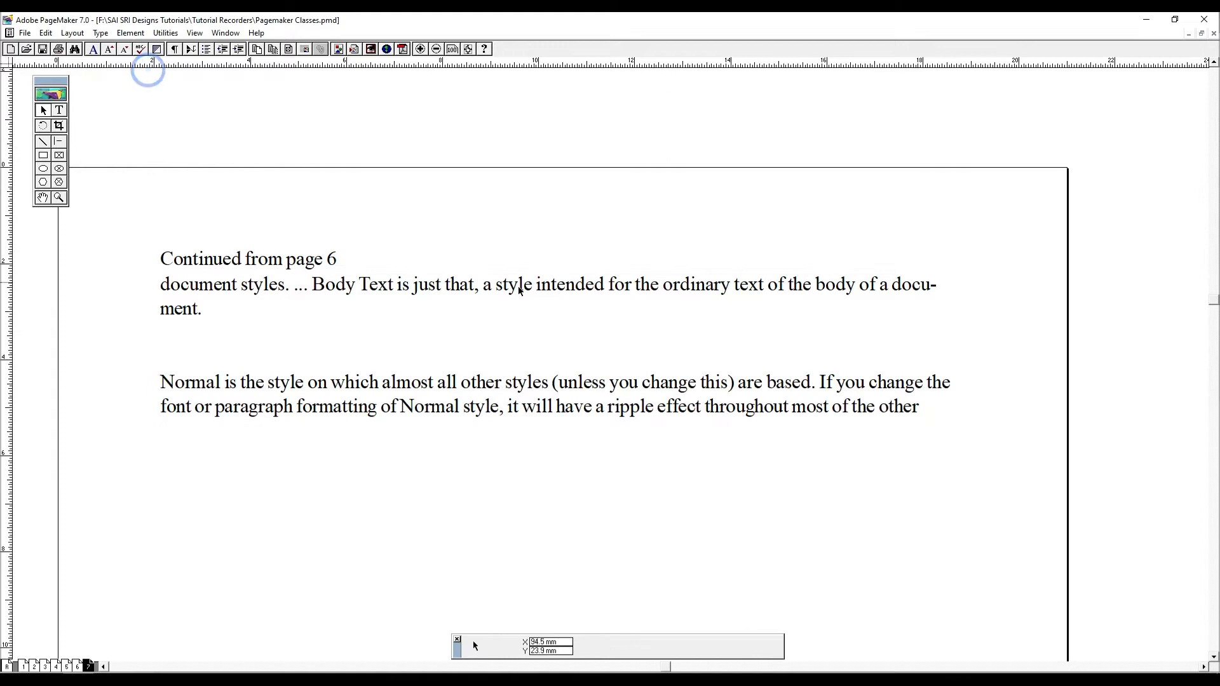
# - Nudge the body text block on page 7 slightly down, leaving a gap below the "Continued from page 6" notice
pyautogui.click(239, 257)
pyautogui.click(274, 303)
pyautogui.hotkey('ctrl', 'Down')
pyautogui.hotkey('ctrl', 'Up')
pyautogui.press('Down')
pyautogui.press('Down')
pyautogui.press('Down')
pyautogui.press('Down')
pyautogui.press('Up')
pyautogui.press('Up')
pyautogui.moveTo(116, 210); pyautogui.dragTo(973, 530)
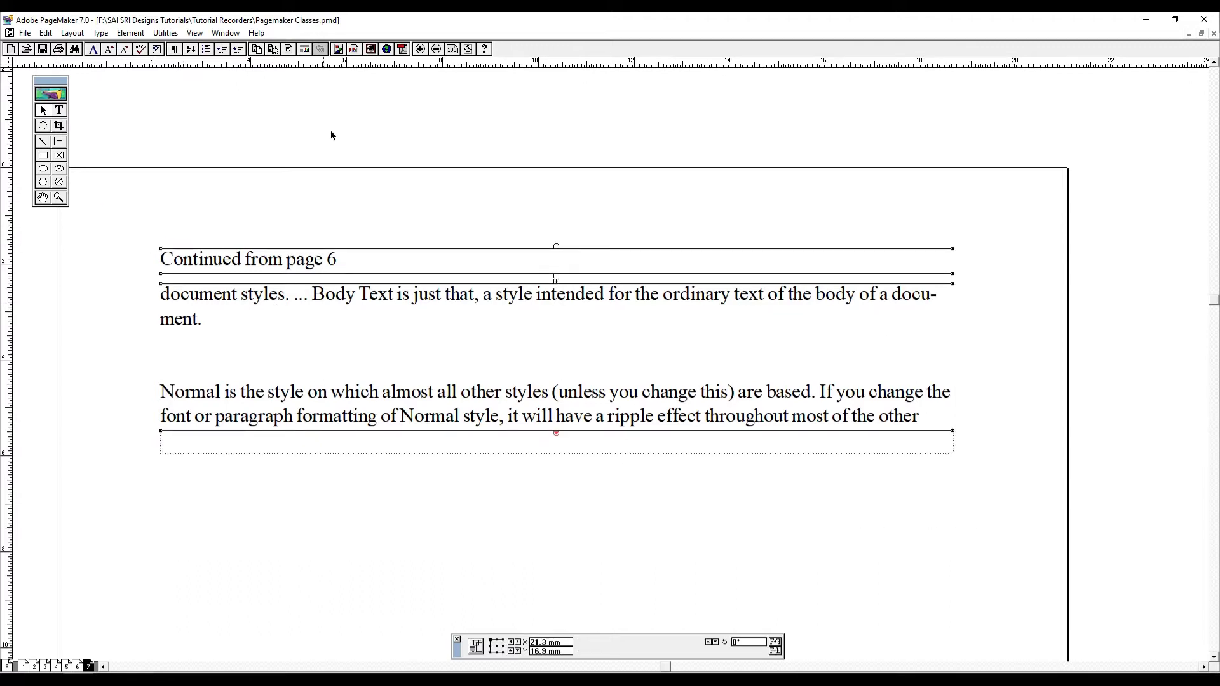
pyautogui.click(499, 197)
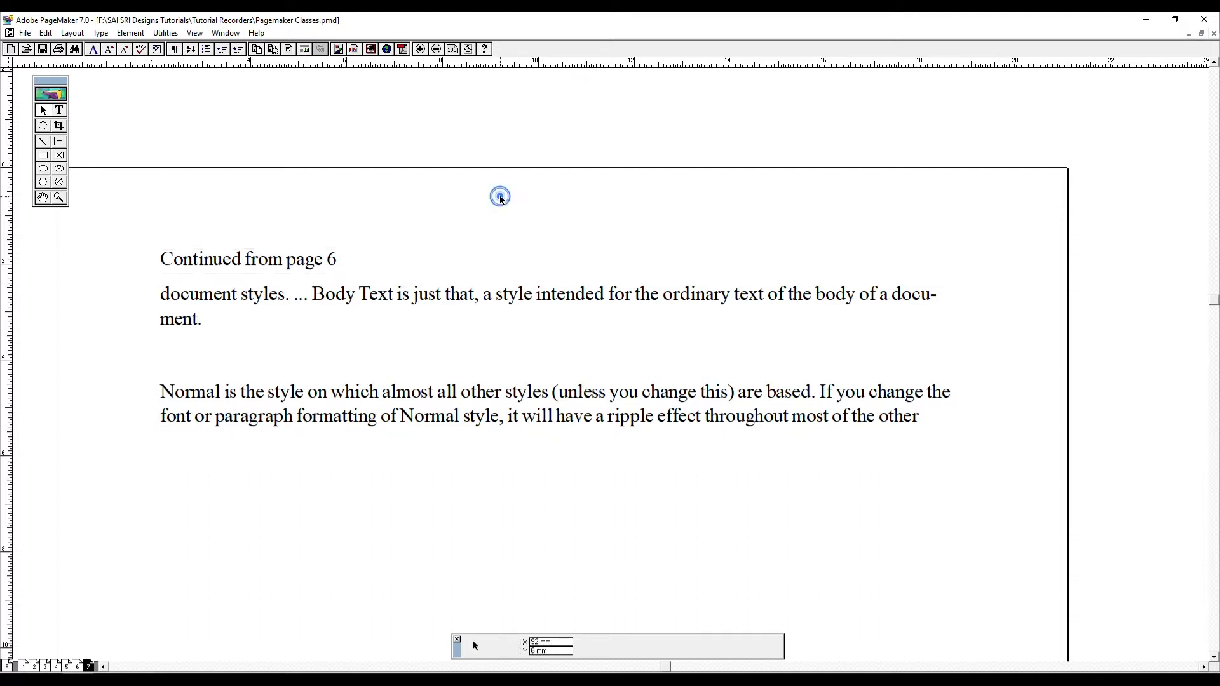
# - Return to page 6 and try to run the Balance Columns plug-in with no text block selected
pyautogui.press('pageup')
pyautogui.hotkey('ctrl', '0')
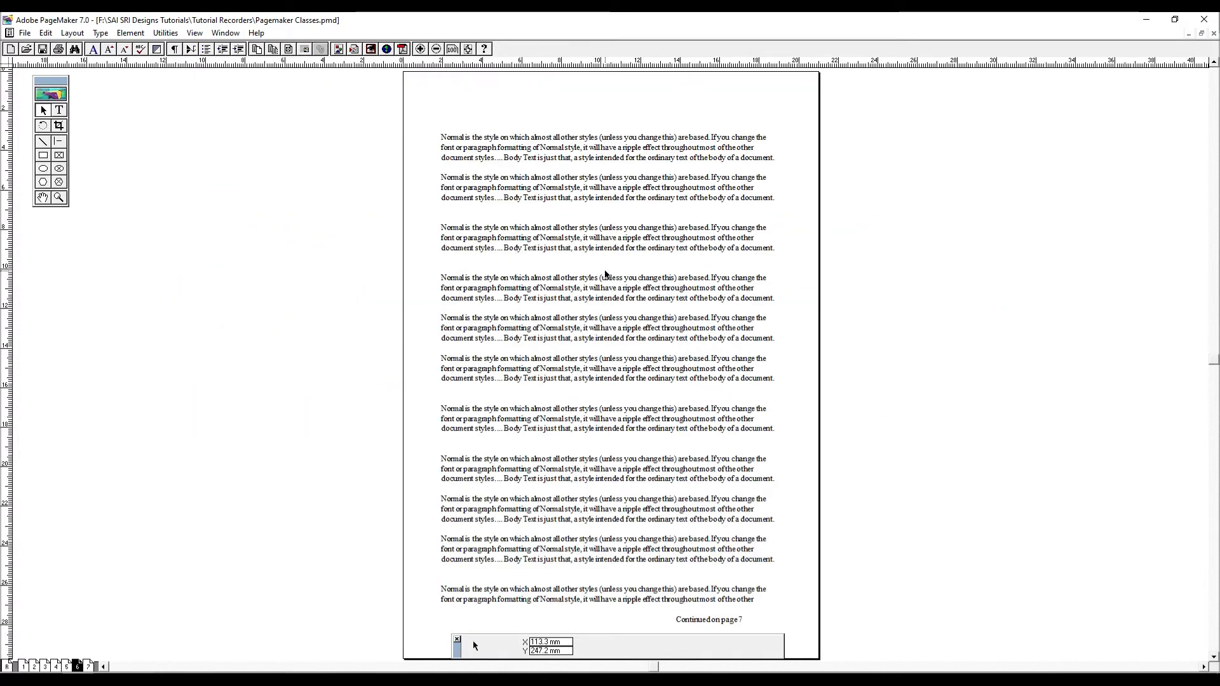
pyautogui.click(165, 33)
pyautogui.moveTo(190, 49)
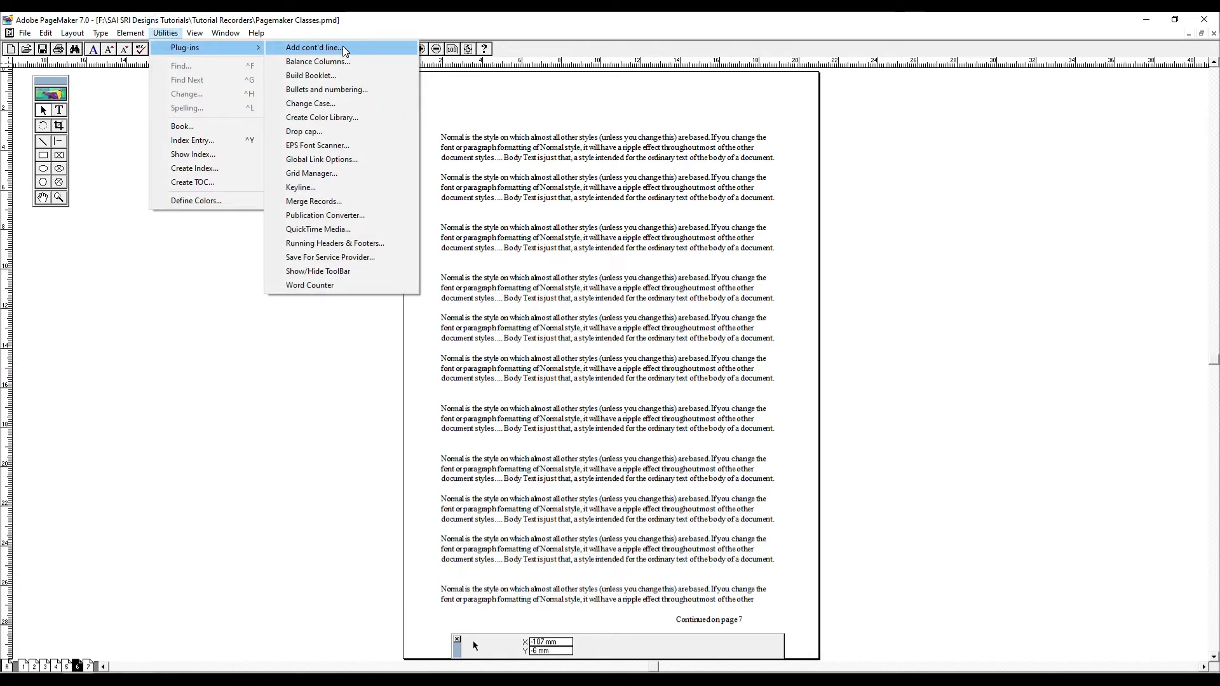
pyautogui.click(355, 59)
pyautogui.press('Return')
# - Reshape the body text block on page 6 into a column about 59 mm wide and 112 mm high near the left margin
pyautogui.click(580, 322)
pyautogui.moveTo(777, 135); pyautogui.dragTo(554, 147)
pyautogui.moveTo(476, 286); pyautogui.dragTo(446, 252)
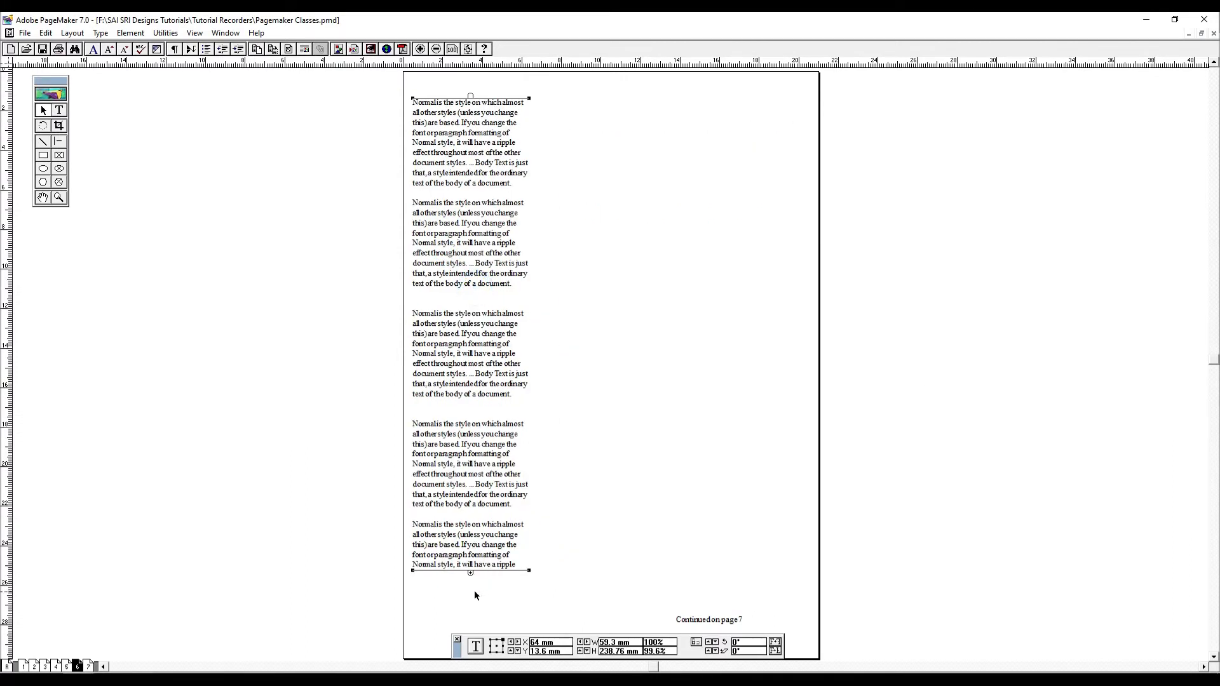
pyautogui.moveTo(470, 572); pyautogui.dragTo(471, 324)
# - Duplicate the narrow text column so a second one sits to the right of and lower than the first
pyautogui.moveTo(474, 187)
pyautogui.mouseDown()
pyautogui.moveTo(495, 264)
pyautogui.moveTo(642, 249)
pyautogui.moveTo(693, 406)
pyautogui.mouseUp()
pyautogui.hotkey('ctrl', 'c')
pyautogui.hotkey('ctrl', 'v')
# - Select both text columns on page 6 and balance them with Balance Columns, using the second Alignment option
pyautogui.moveTo(376, 94); pyautogui.dragTo(844, 620)
pyautogui.click(166, 33)
pyautogui.moveTo(173, 46)
pyautogui.click(324, 61)
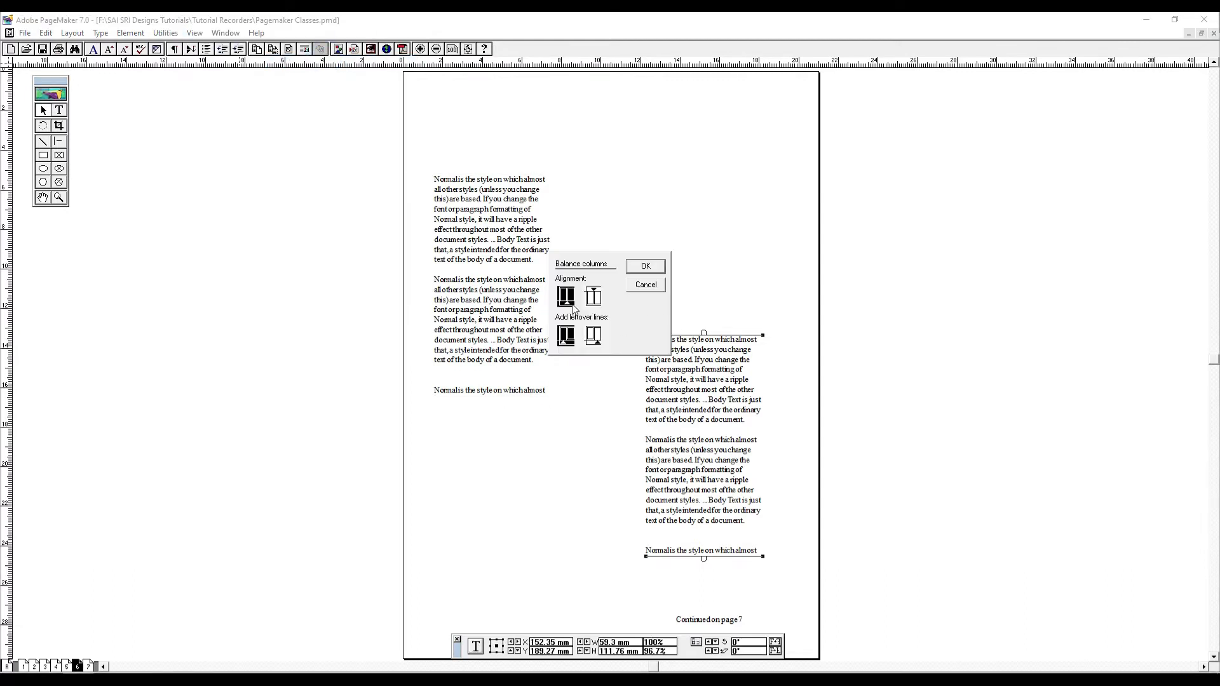
pyautogui.click(595, 297)
pyautogui.click(645, 266)
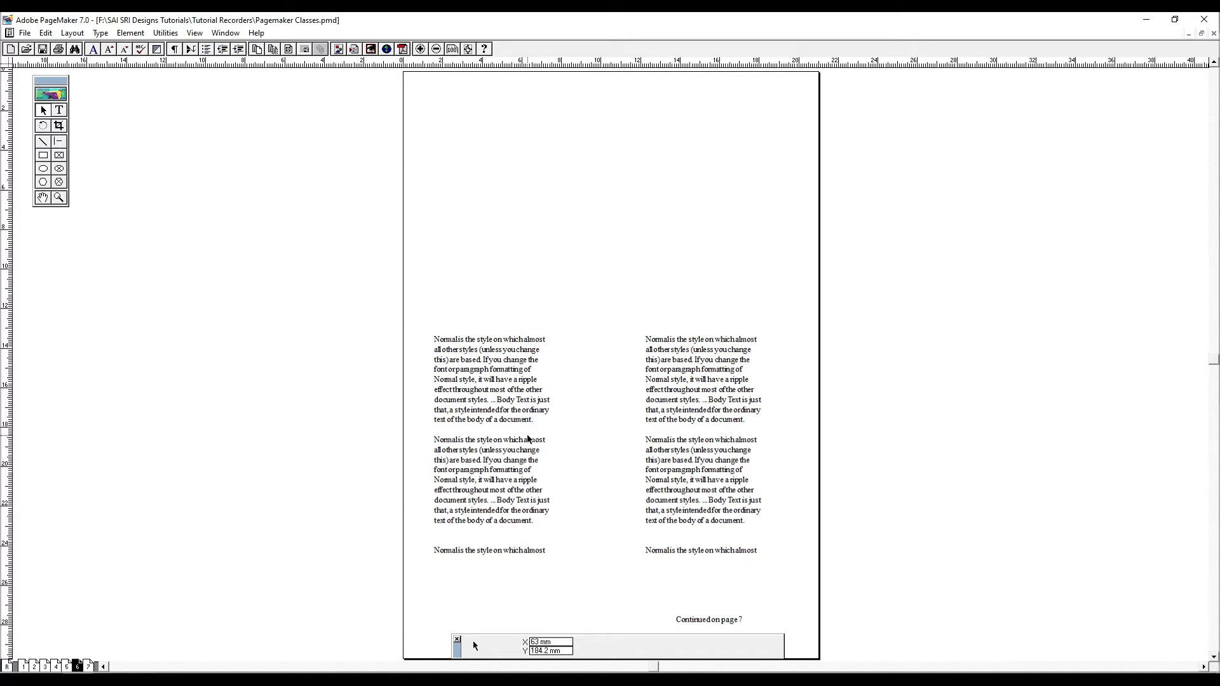
# - Move both balanced columns to the upper part of page 6 and shift the left column slightly to the right
pyautogui.moveTo(567, 394); pyautogui.dragTo(591, 203)
pyautogui.moveTo(400, 270); pyautogui.dragTo(786, 569)
pyautogui.moveTo(693, 461); pyautogui.dragTo(703, 247)
pyautogui.click(388, 91)
pyautogui.moveTo(517, 274); pyautogui.dragTo(530, 273)
pyautogui.moveTo(406, 89); pyautogui.dragTo(745, 364)
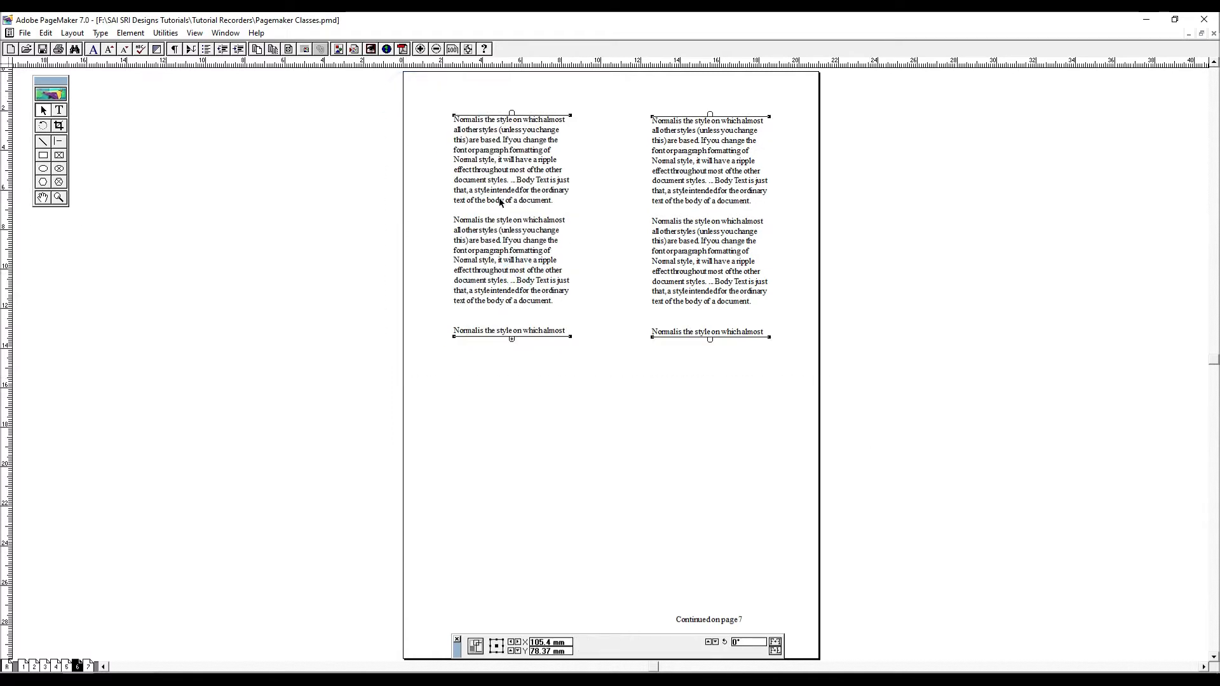
# - Build a booklet from the publication's seven pages with Build Booklet, using the None layout and a 210 × 297 mm spread size
pyautogui.click(165, 33)
pyautogui.moveTo(197, 48)
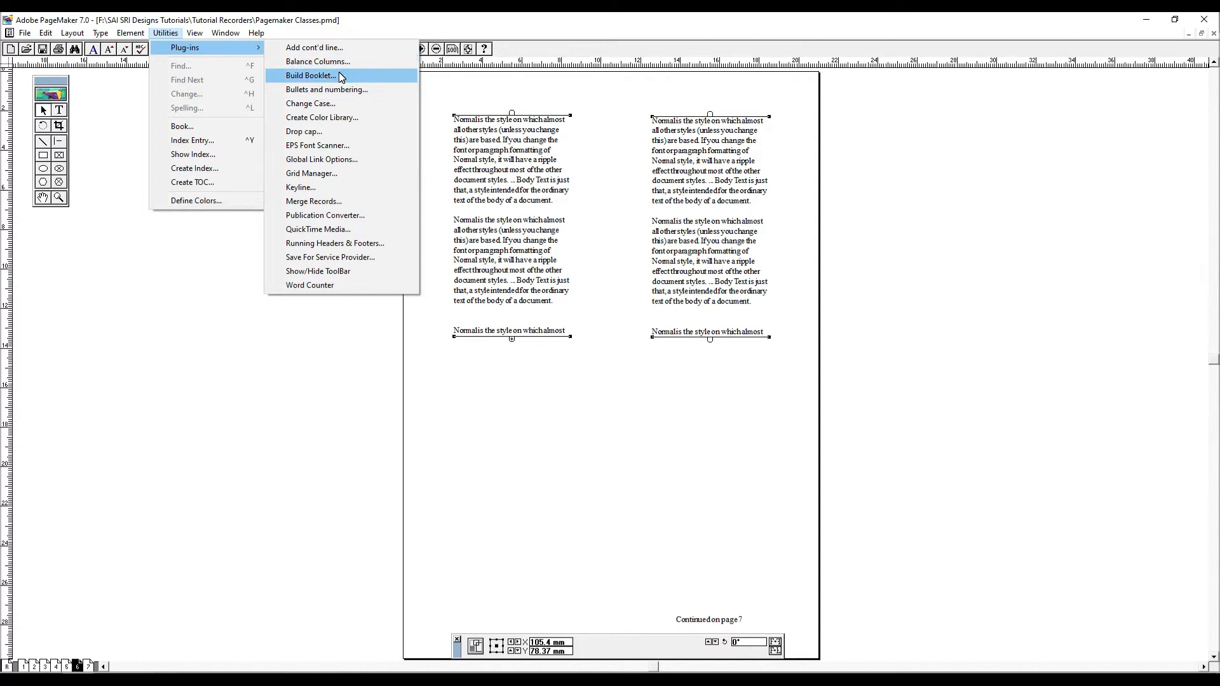
pyautogui.click(793, 459)
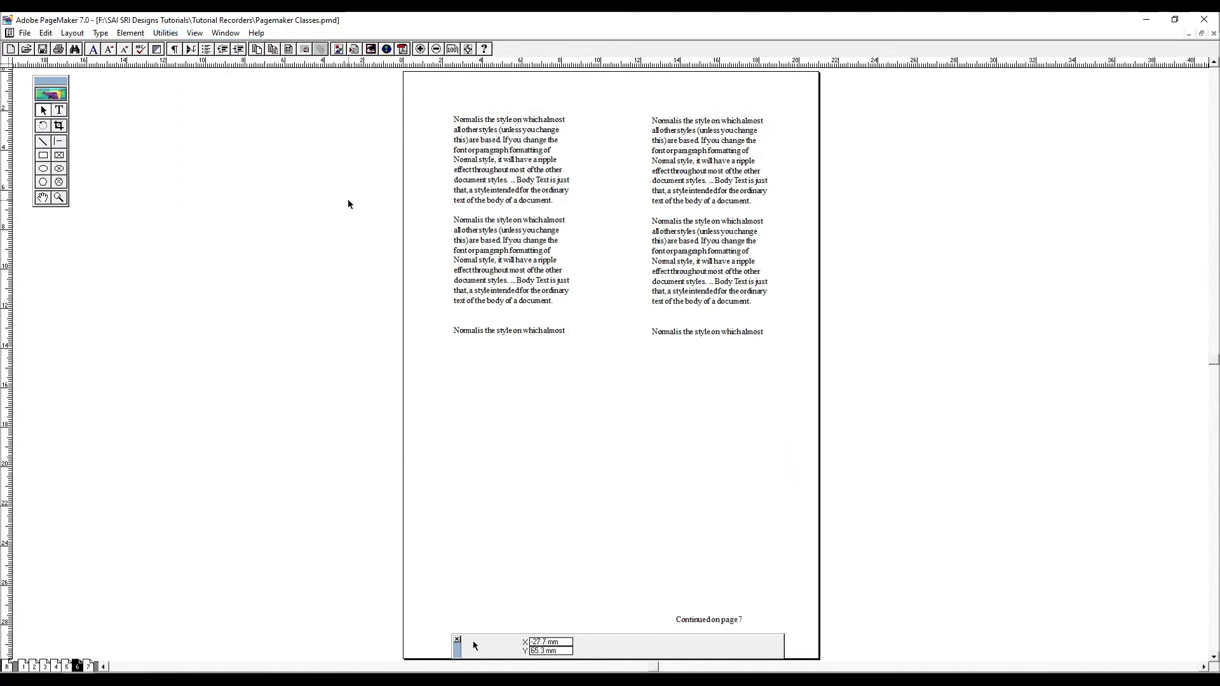
pyautogui.click(172, 33)
pyautogui.moveTo(181, 42)
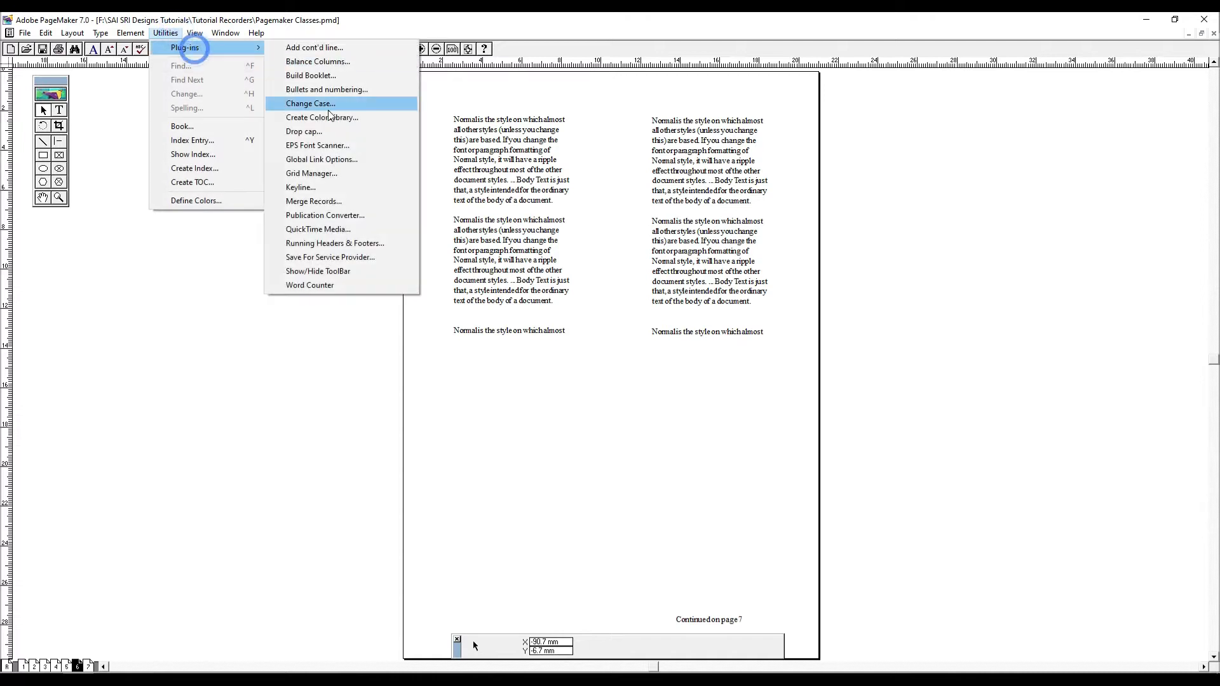
pyautogui.click(329, 75)
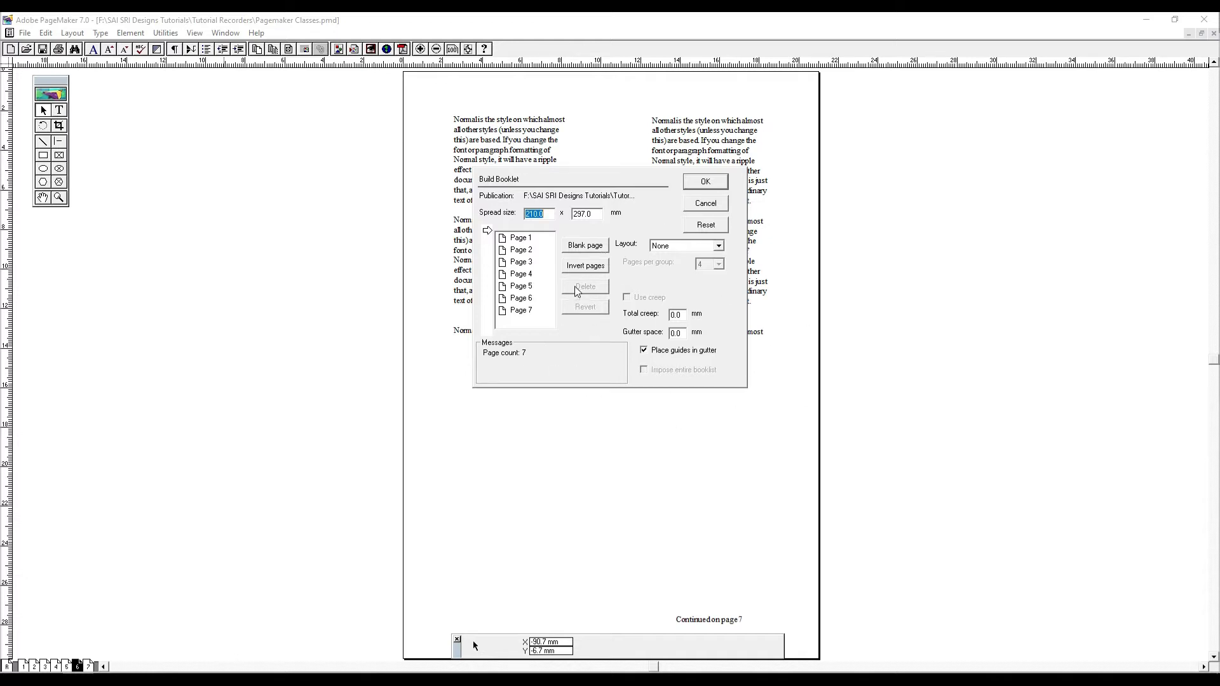
pyautogui.click(522, 284)
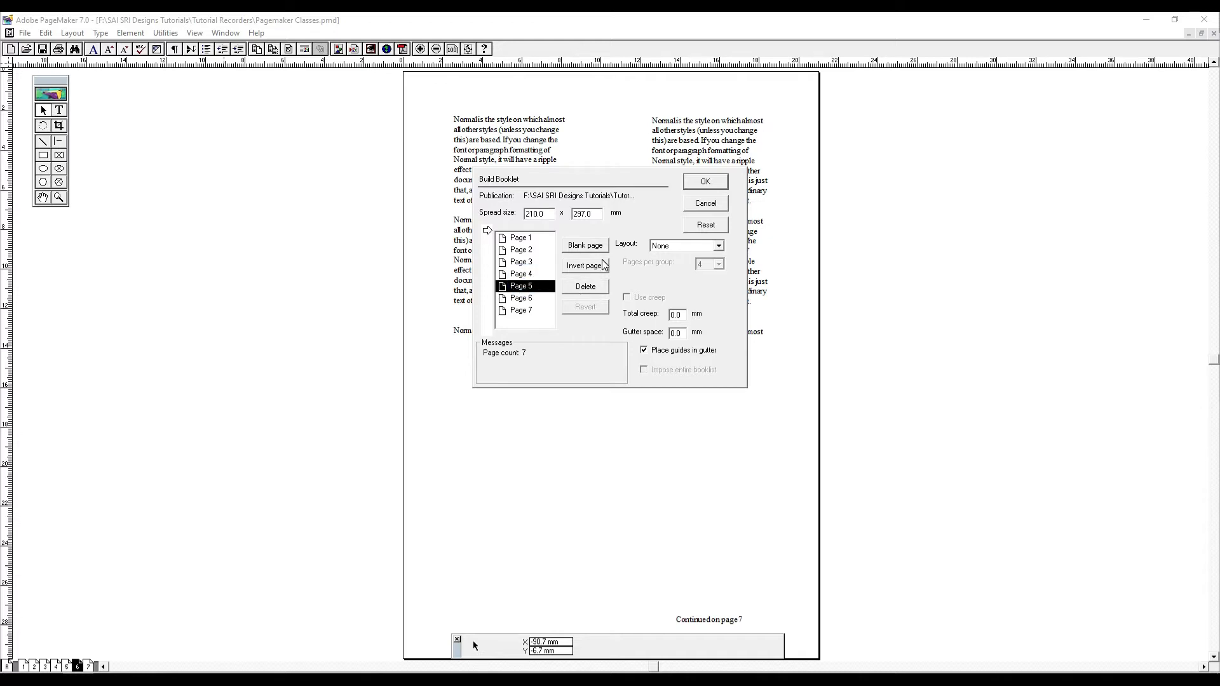
pyautogui.click(711, 183)
pyautogui.click(601, 391)
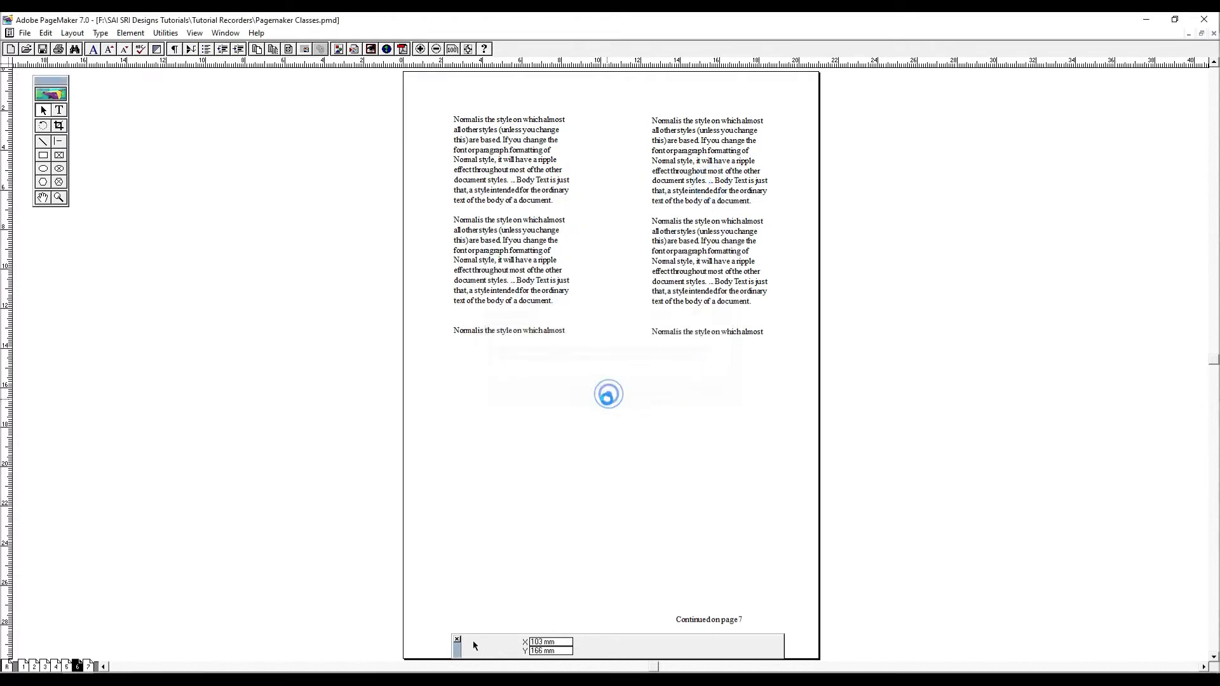
# - Maximize the window of the new Untitled-2 booklet publication and bring its page 7 into readable view
pyautogui.hotkey('ctrl', '0')
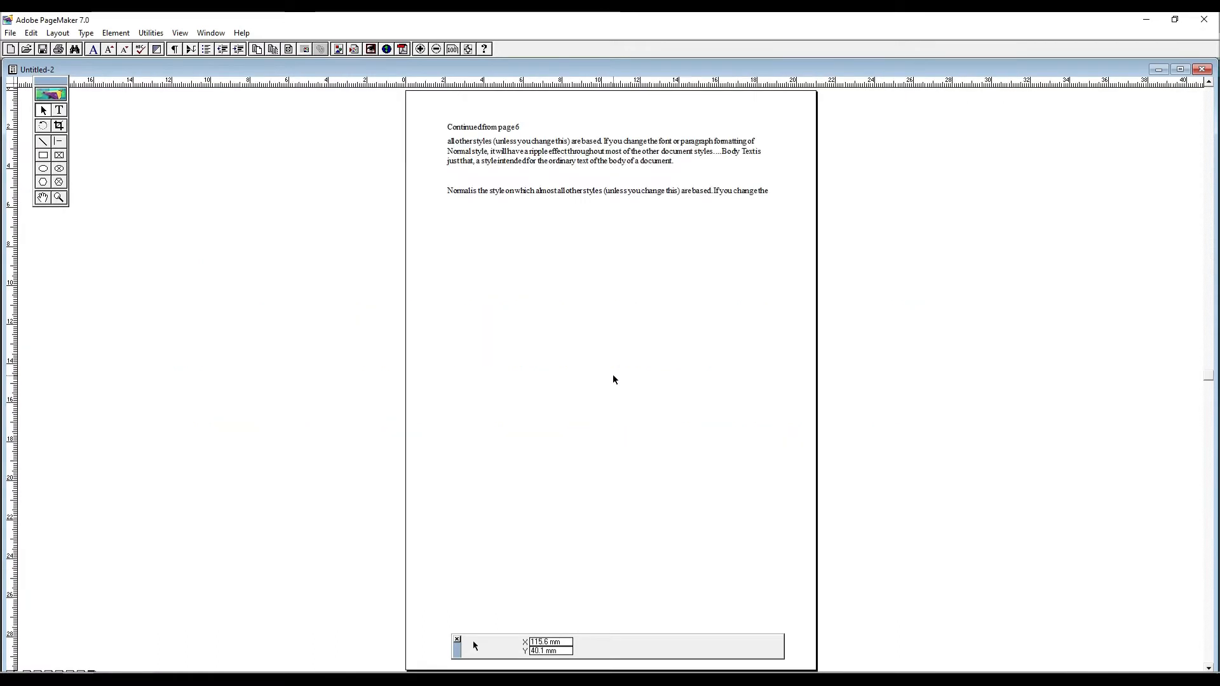
pyautogui.hotkey('ctrl', '-')
pyautogui.hotkey('ctrl', '-')
pyautogui.click(1180, 70)
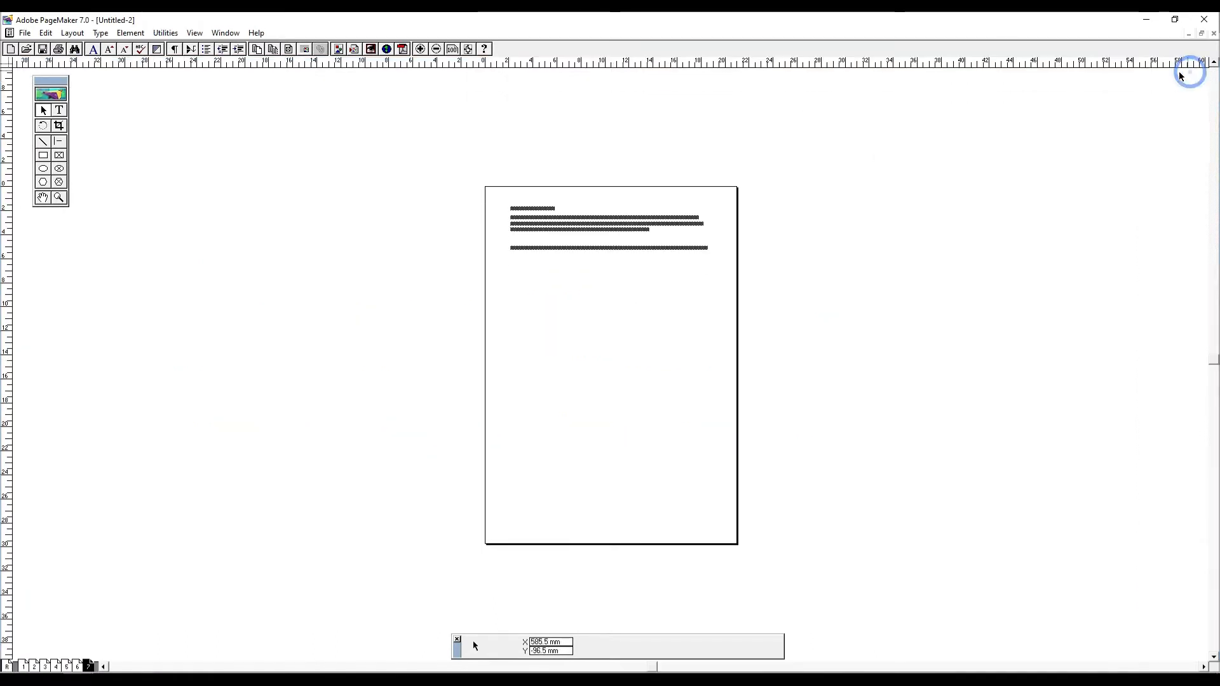
pyautogui.hotkey('ctrl', '=')
pyautogui.click(718, 258)
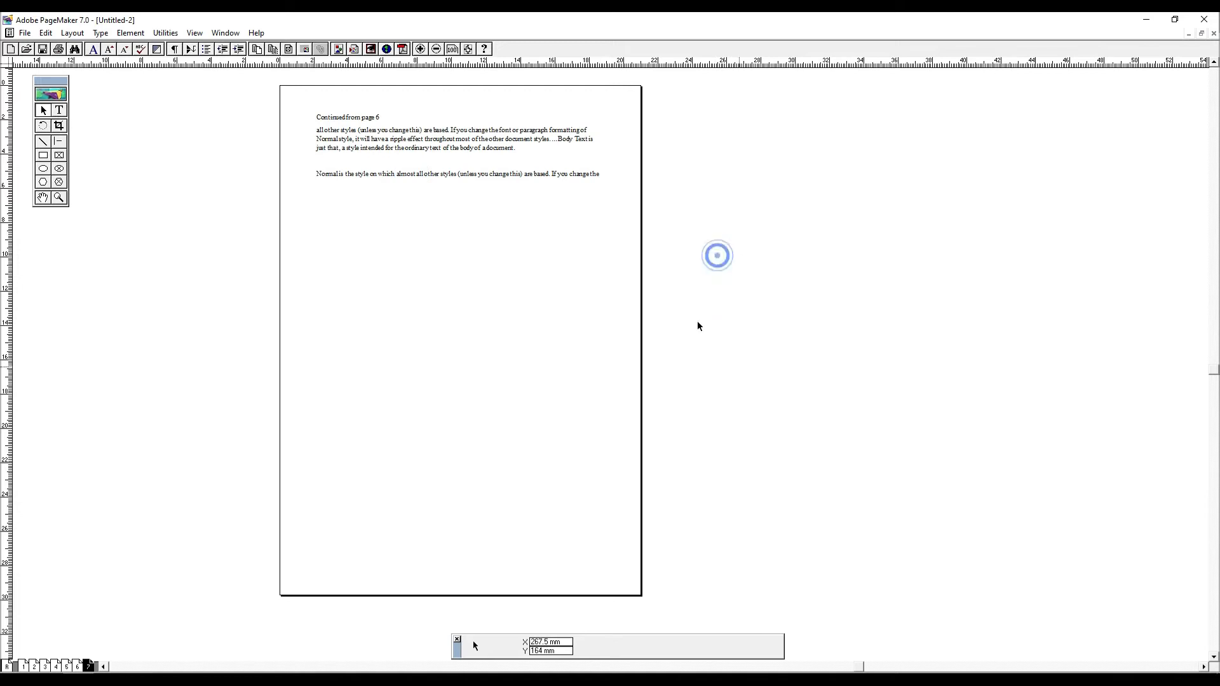
# - Try to run Bullets and numbering on page 7 without a text insertion point
pyautogui.click(165, 32)
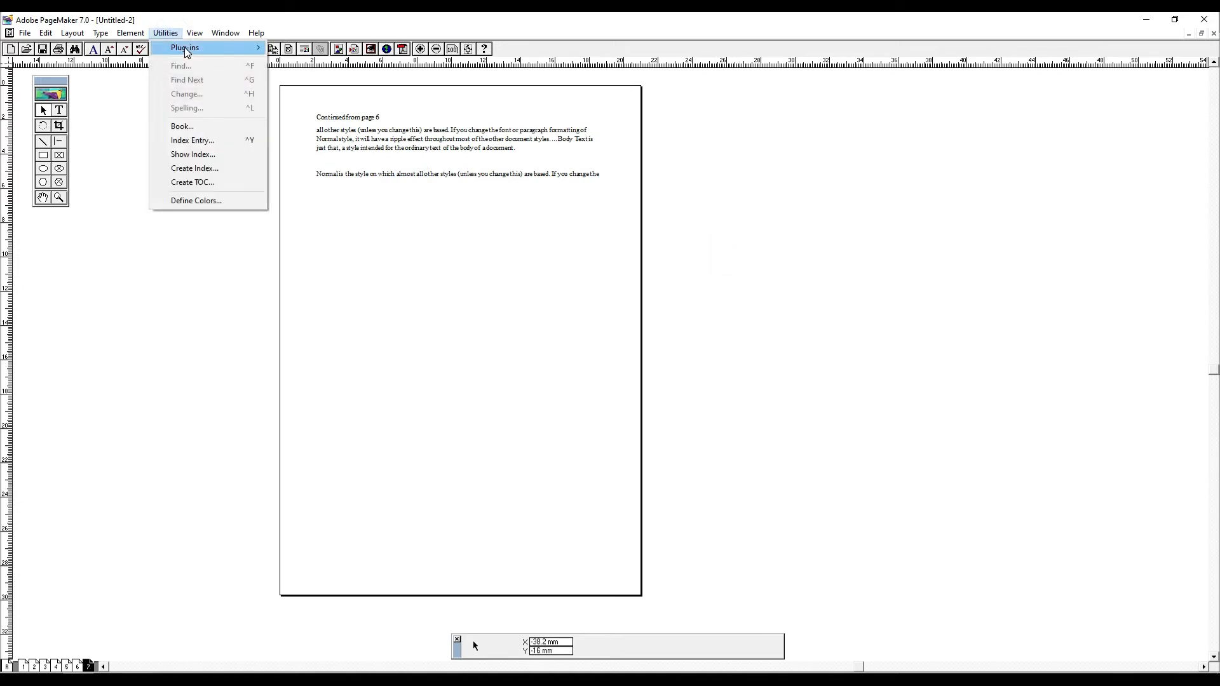
pyautogui.moveTo(188, 49)
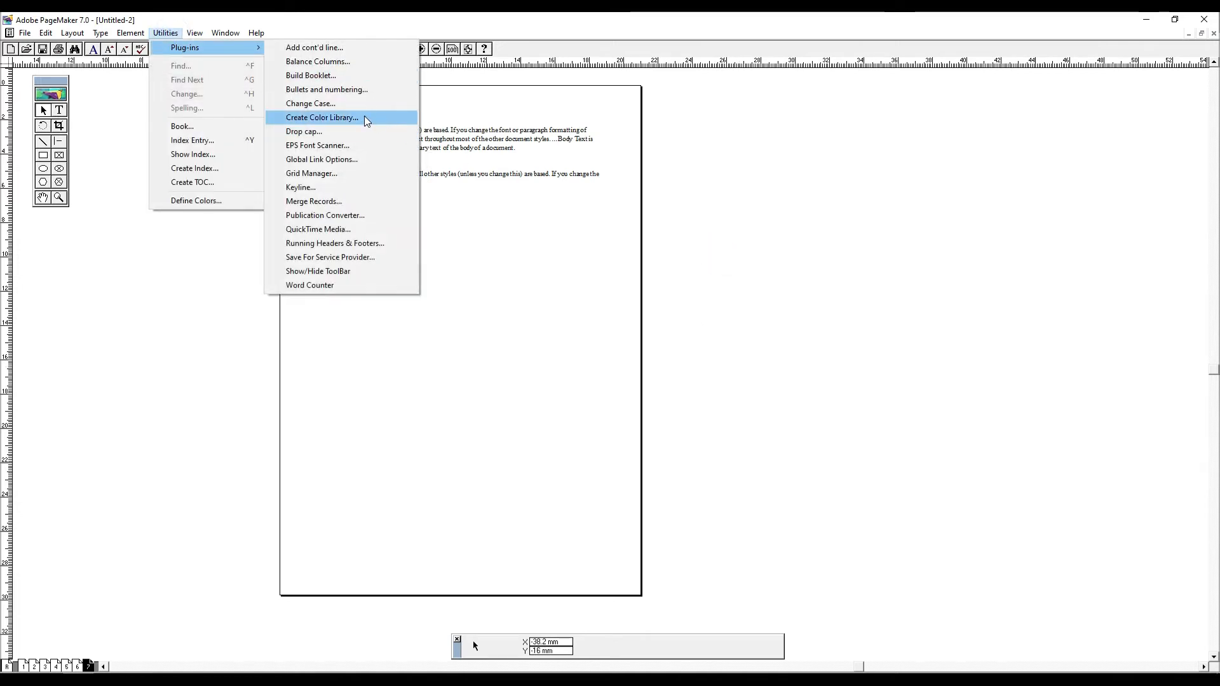
pyautogui.click(343, 91)
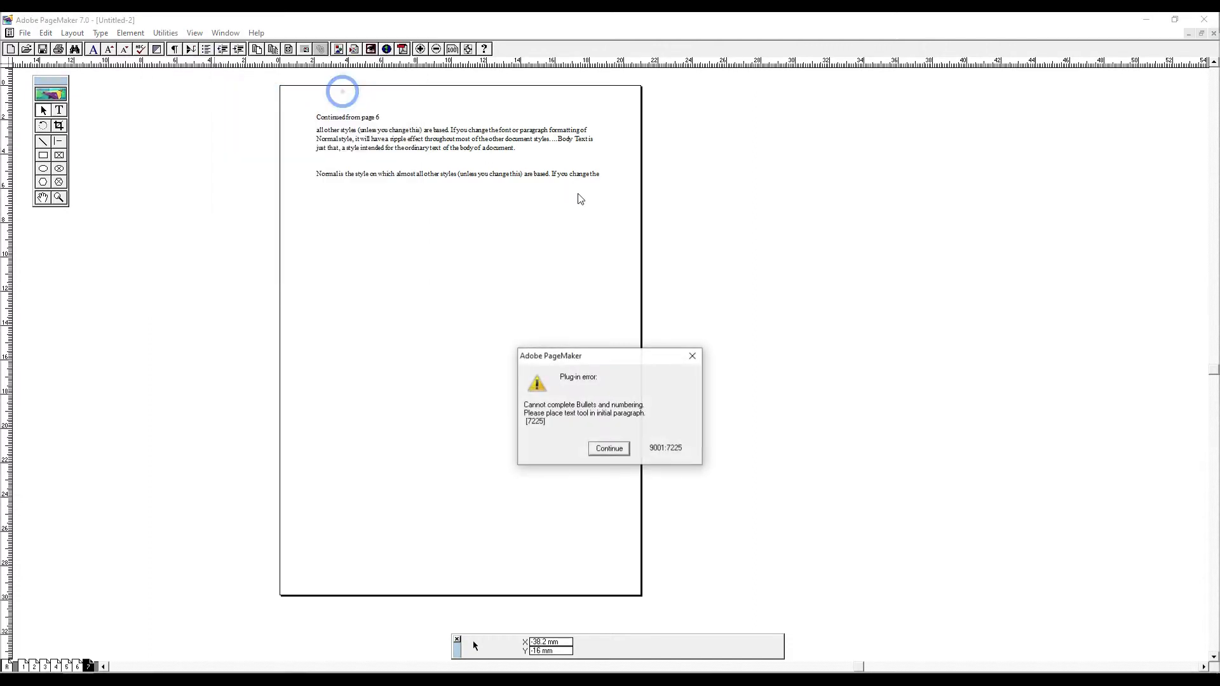
pyautogui.click(603, 449)
# - Move the body text block lower on page 7, leaving a gap beneath the "Continued from page 6" line
pyautogui.moveTo(723, 314)
pyautogui.mouseDown()
pyautogui.moveTo(520, 201)
pyautogui.moveTo(227, 90)
pyautogui.mouseUp()
pyautogui.moveTo(420, 244); pyautogui.dragTo(454, 291)
pyautogui.hotkey('ctrl', 'z')
pyautogui.moveTo(536, 216); pyautogui.dragTo(534, 289)
pyautogui.click(493, 294)
# - Copy the three-line body paragraph into a new text block about 115 mm wide below the existing text
pyautogui.click(59, 110)
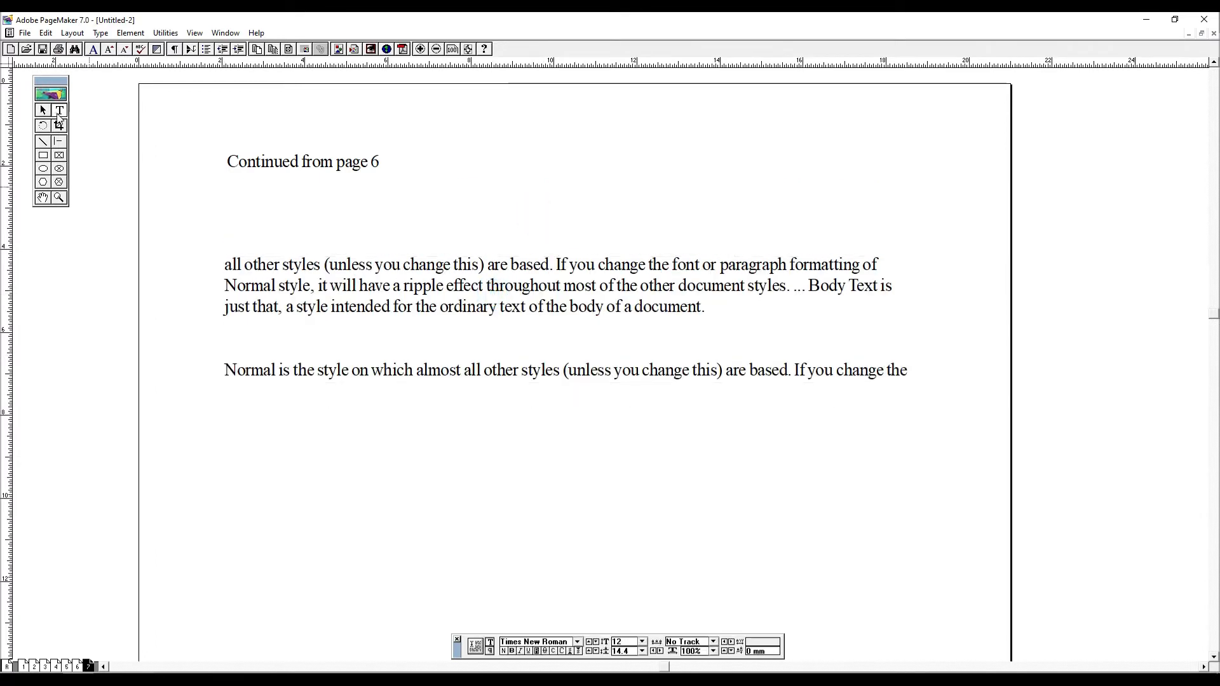
pyautogui.moveTo(757, 326); pyautogui.dragTo(224, 262)
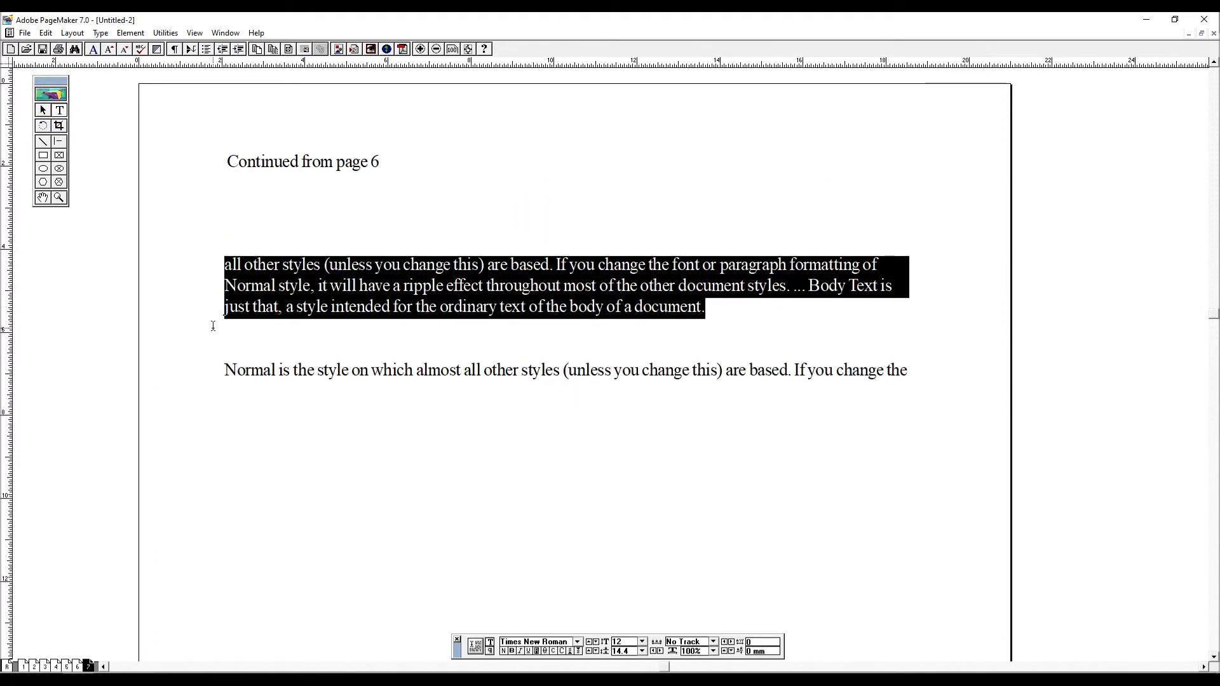
pyautogui.hotkey('ctrl', 'c')
pyautogui.moveTo(275, 436); pyautogui.dragTo(752, 607)
pyautogui.hotkey('ctrl', 'v')
# - Apply the small round bullet style to the copied paragraph with Bullets and numbering, limited to only selected paragraphs
pyautogui.hotkey('ctrl', 'a')
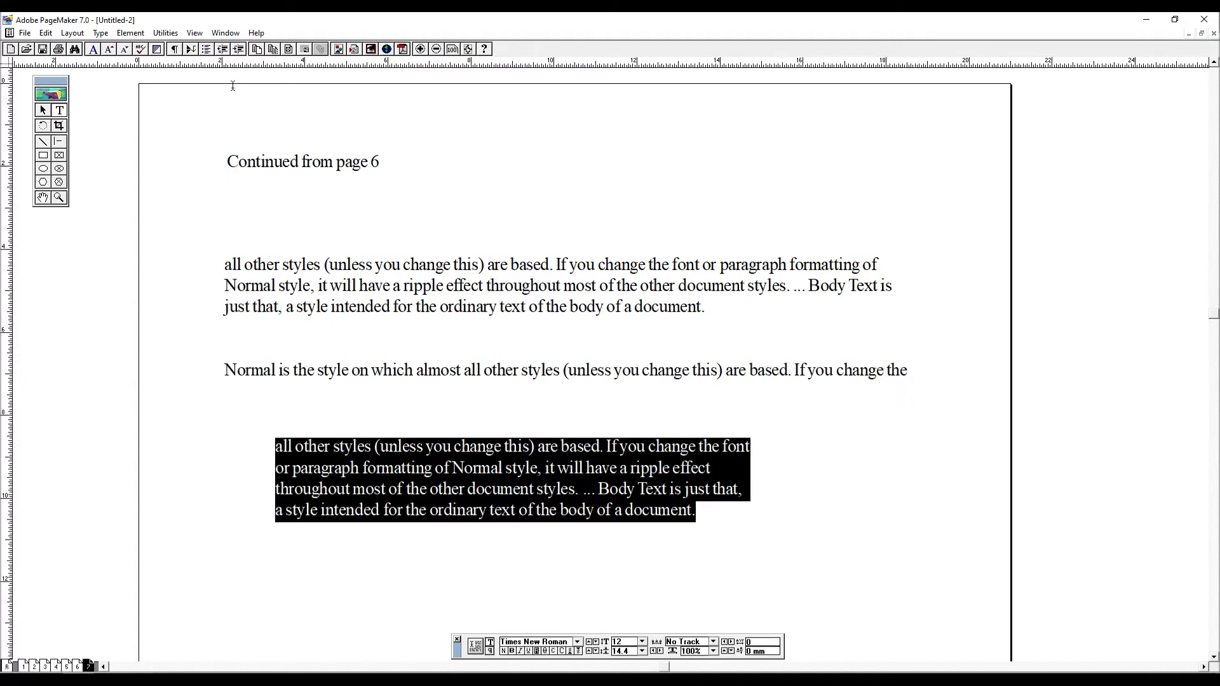
pyautogui.click(165, 33)
pyautogui.moveTo(190, 44)
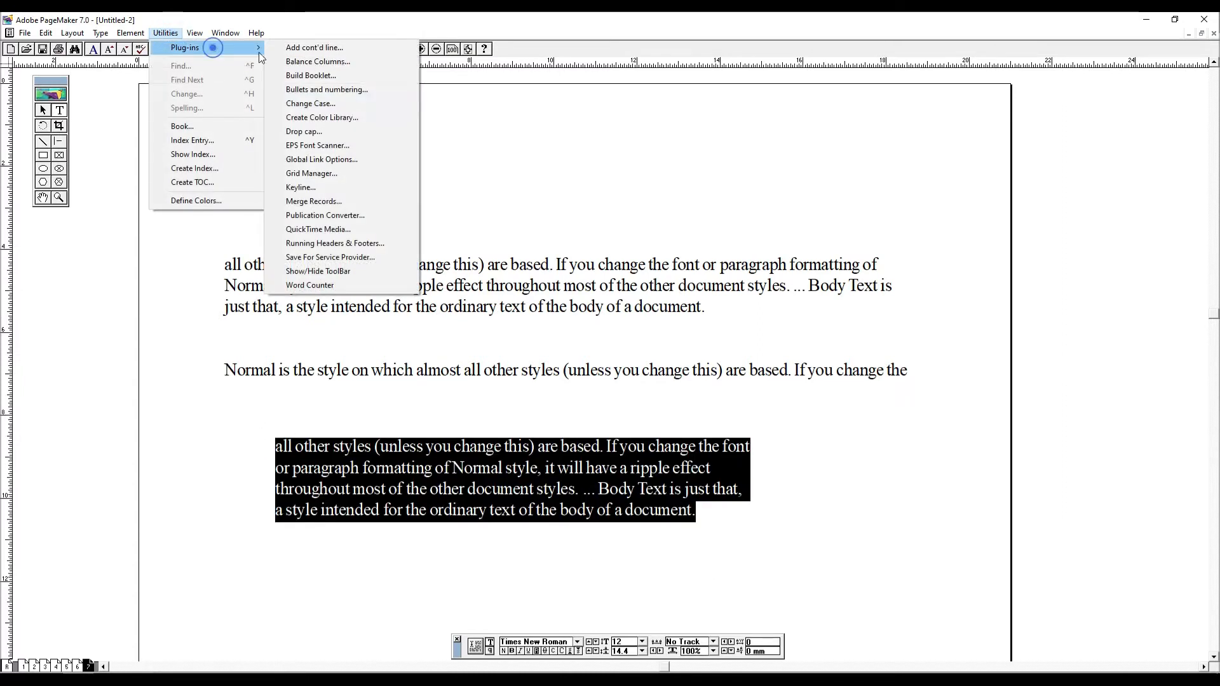
pyautogui.click(341, 89)
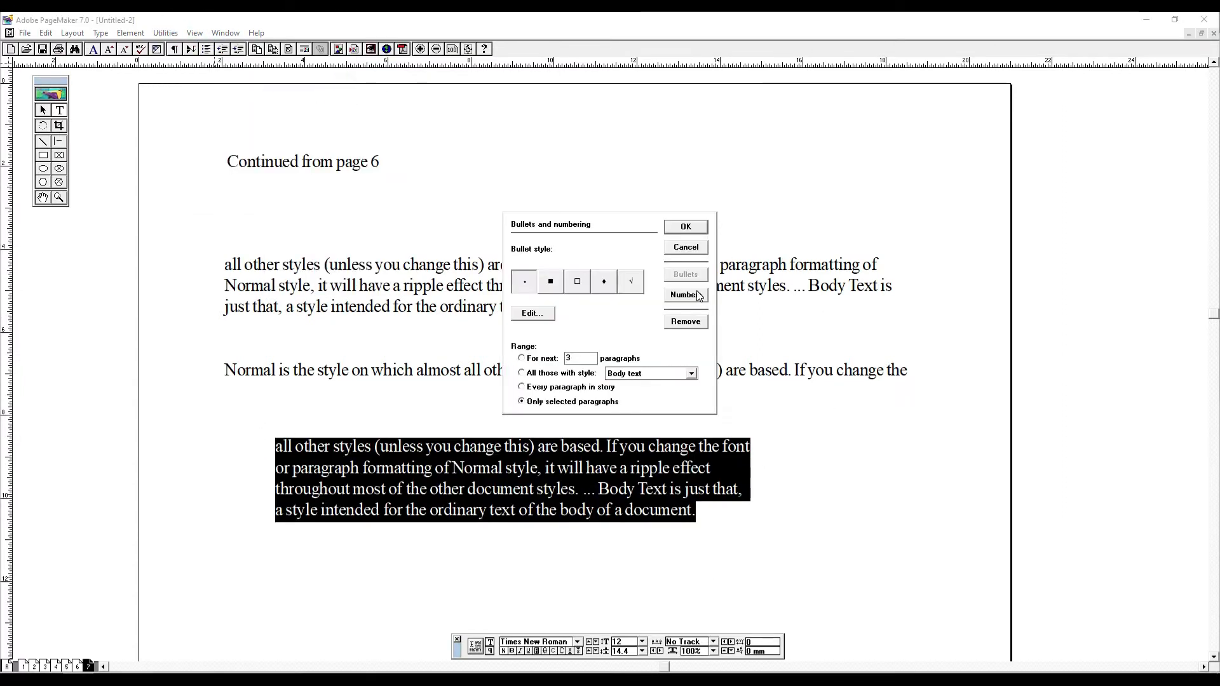
pyautogui.click(687, 295)
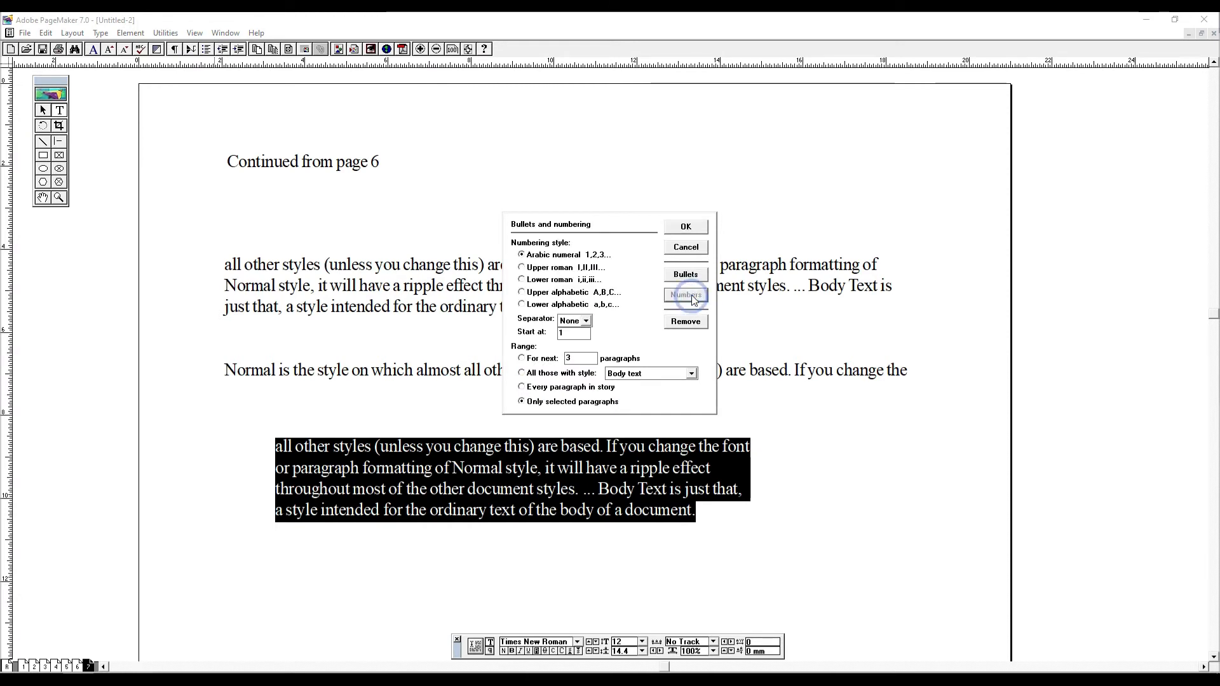
pyautogui.click(688, 275)
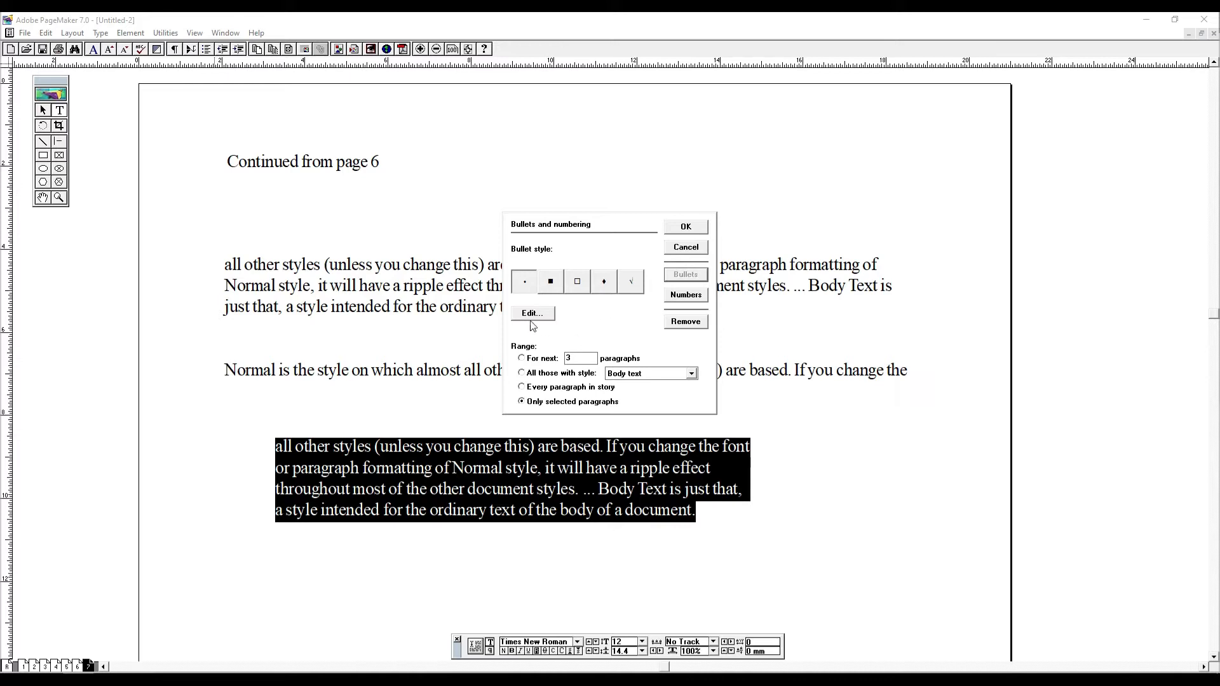
pyautogui.click(688, 232)
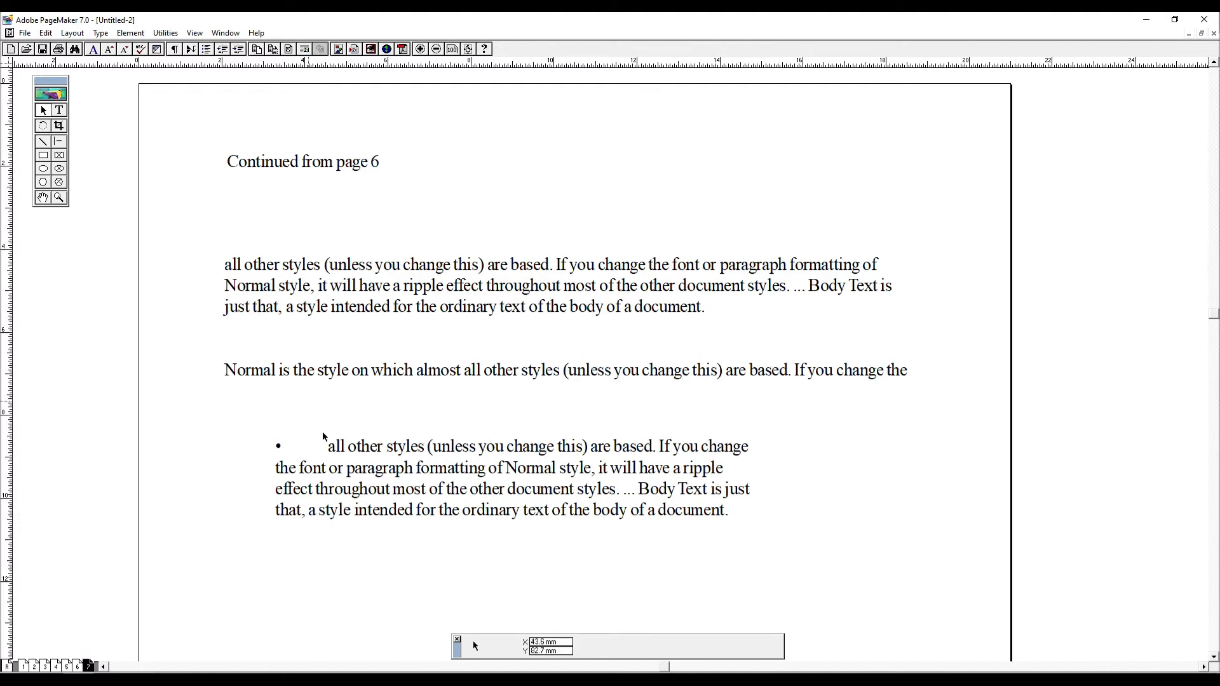
# - Number the bulleted paragraph with Arabic numerals starting at 1, no separator, limited to only selected paragraphs
pyautogui.click(59, 110)
pyautogui.tripleClick(322, 445)
pyautogui.click(165, 32)
pyautogui.moveTo(194, 50)
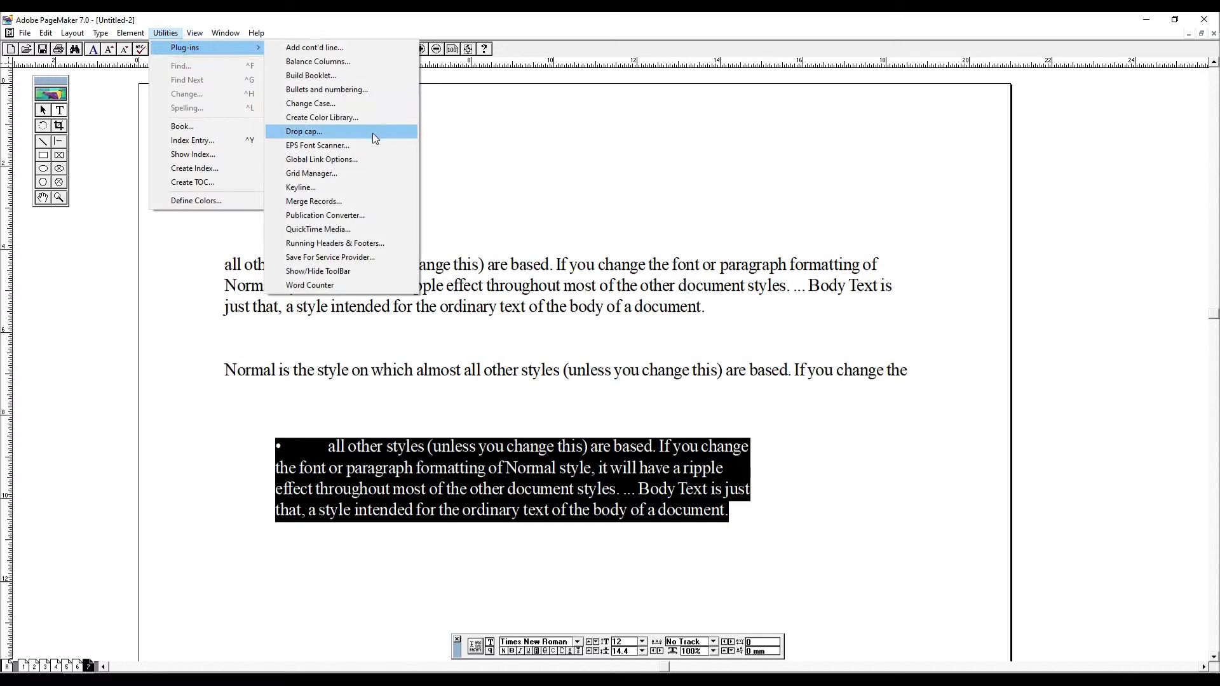
pyautogui.click(337, 89)
pyautogui.click(692, 296)
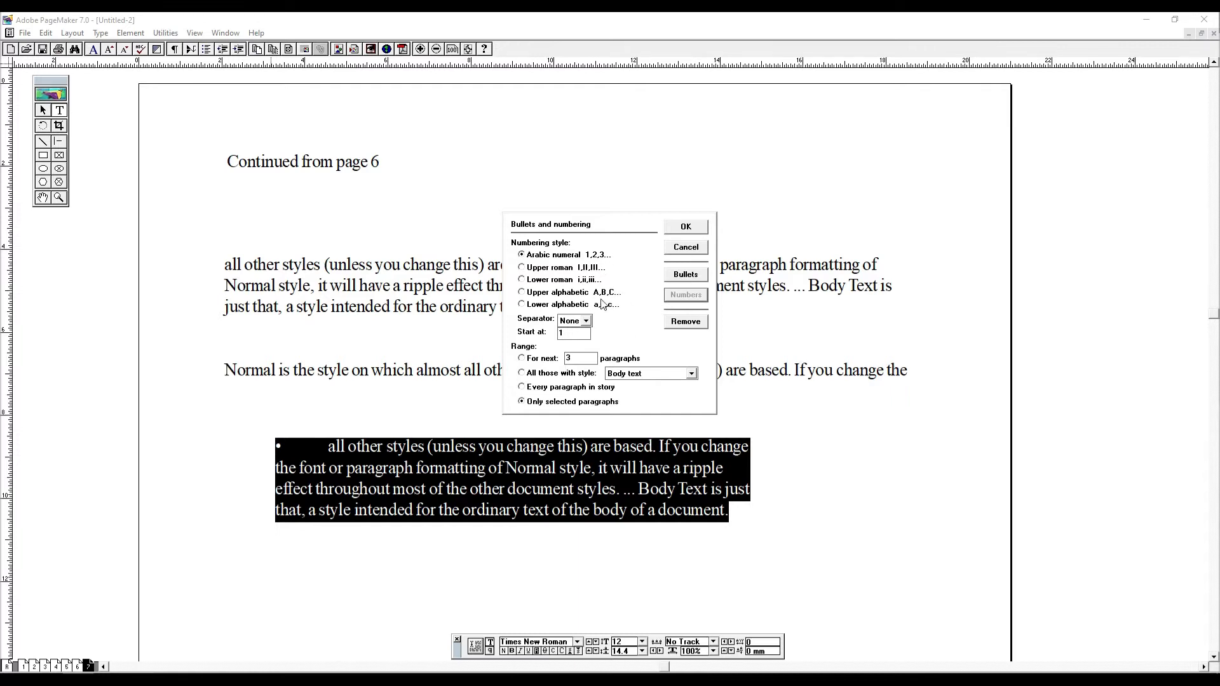
pyautogui.click(686, 227)
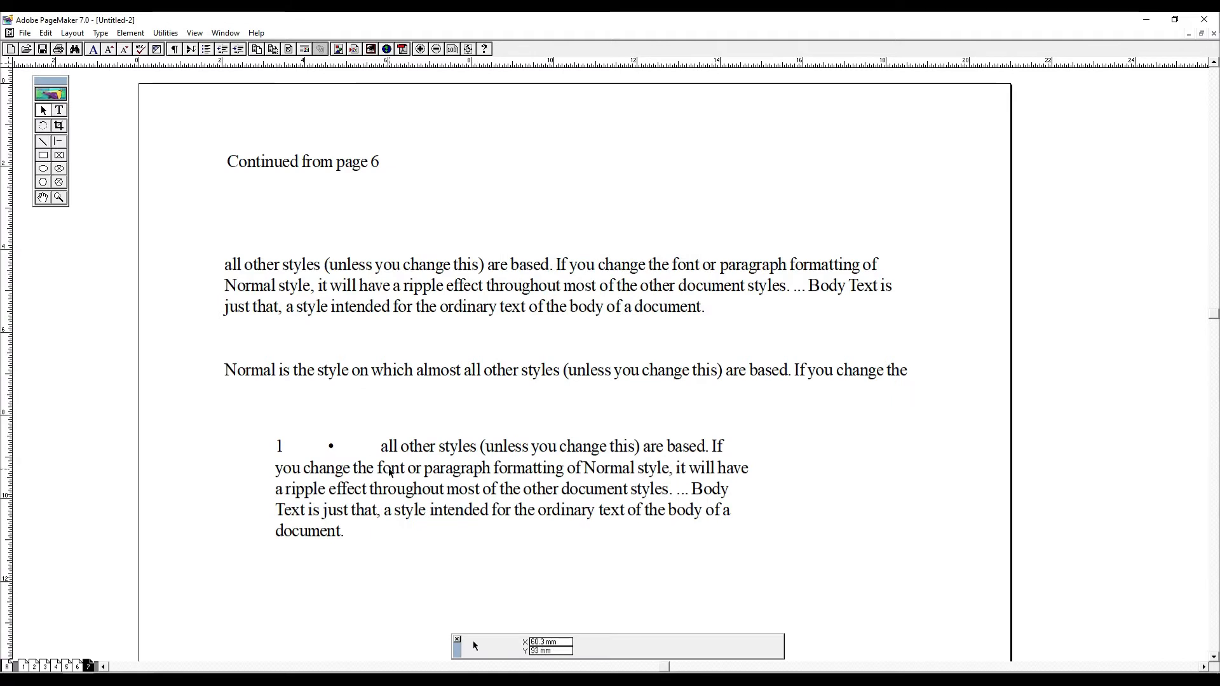
# - Delete the leftover bullet from the numbered paragraph, keeping a tab between the number and the text
pyautogui.hotkey('shift', 'F1')
pyautogui.doubleClick(380, 447)
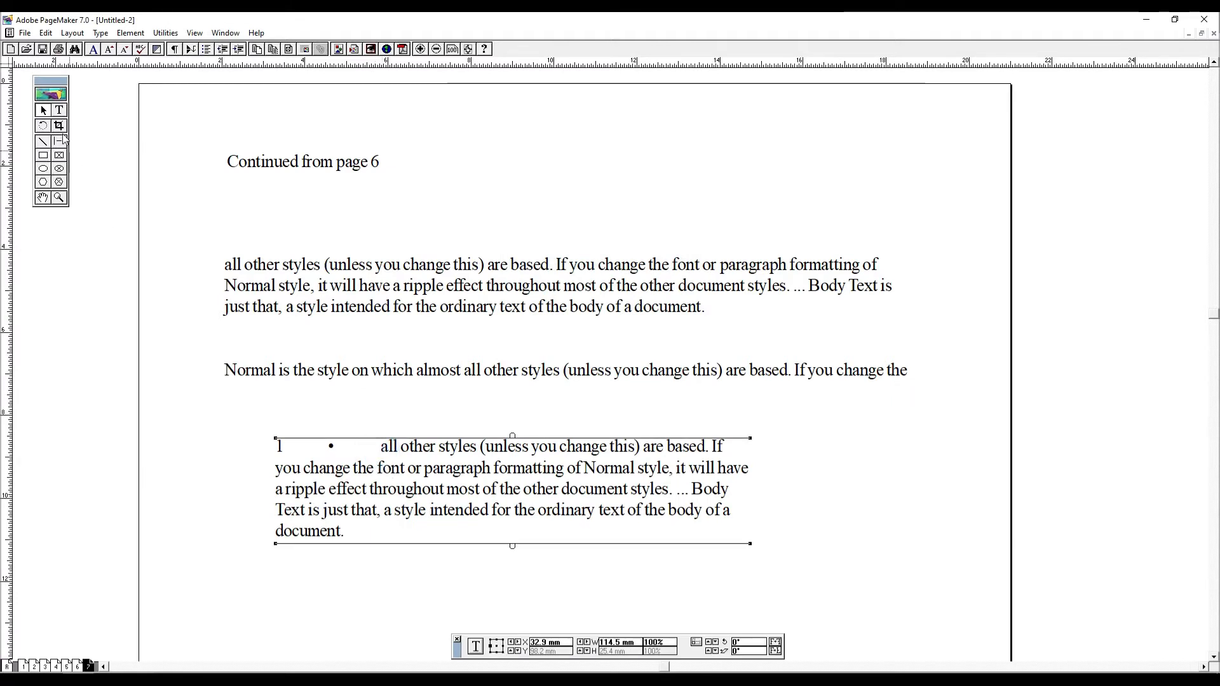
pyautogui.moveTo(372, 451); pyautogui.dragTo(335, 448)
pyautogui.press('BackSpace')
pyautogui.press('Tab')
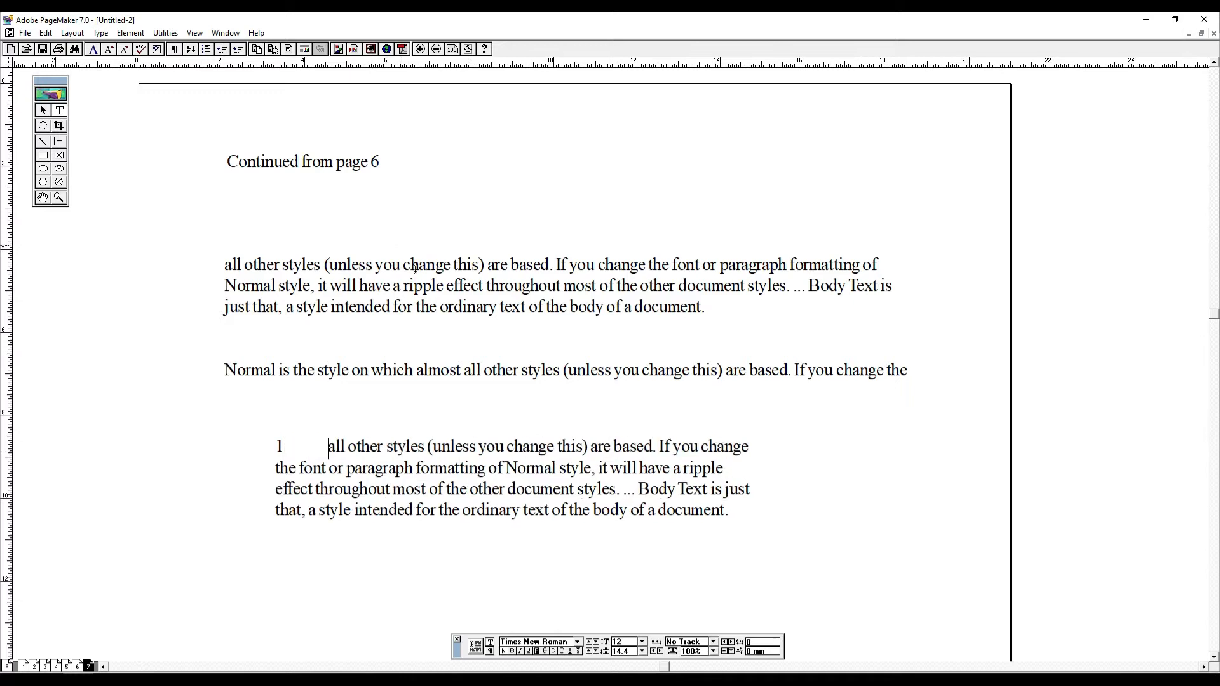
# - Try to run Change Case with the numbered text block selected as an object
pyautogui.hotkey('ctrl', 'a')
pyautogui.click(45, 111)
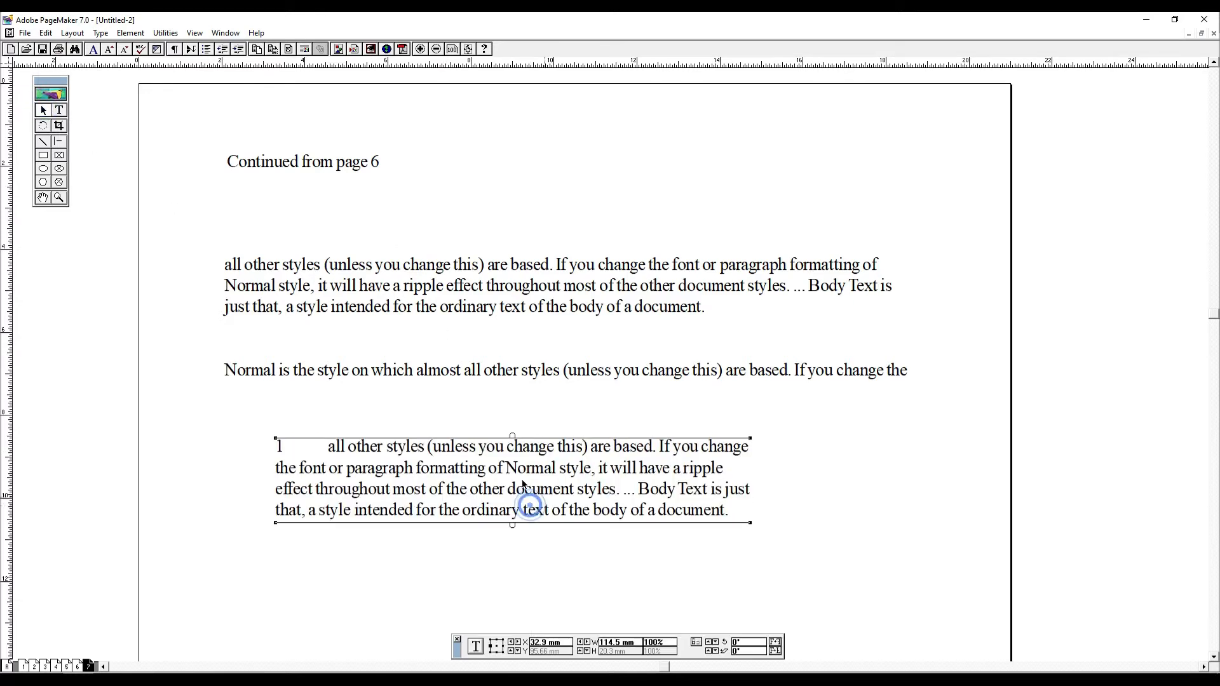
pyautogui.click(165, 32)
pyautogui.click(202, 48)
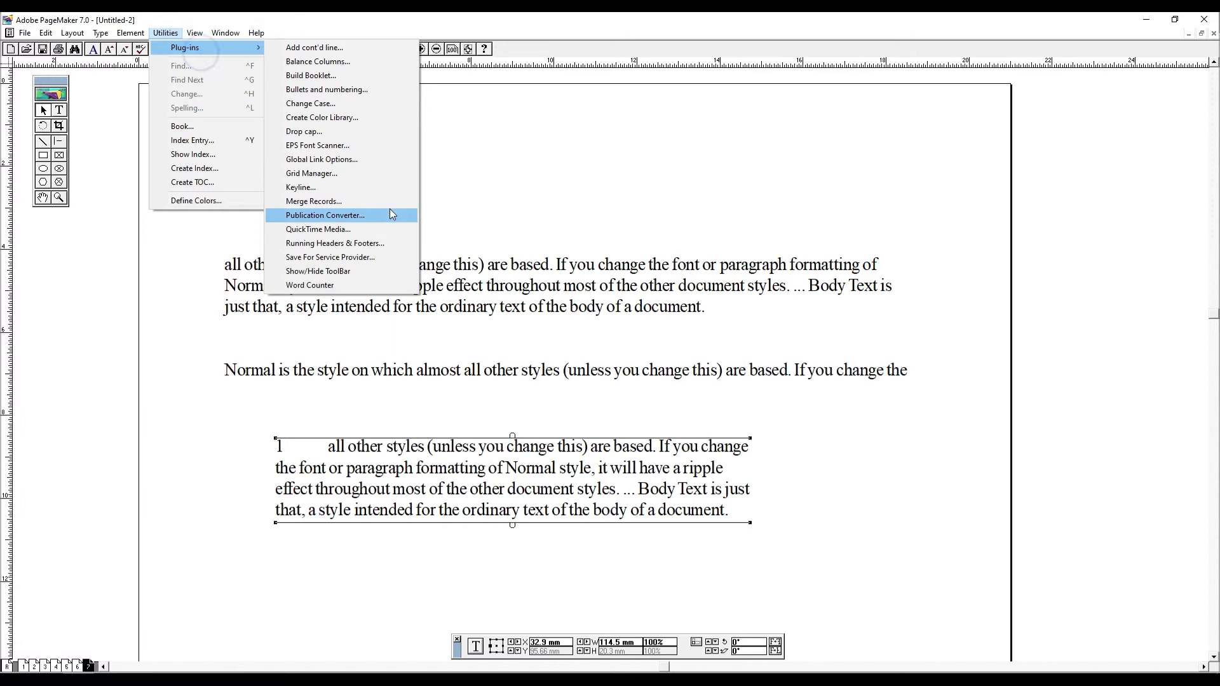
pyautogui.click(364, 102)
pyautogui.click(841, 539)
pyautogui.click(662, 394)
pyautogui.click(810, 488)
pyautogui.click(548, 472)
pyautogui.hotkey('ctrl', 'a')
# - Select the numbered paragraph's text after the number and convert it to UPPER CASE with Change Case
pyautogui.click(59, 110)
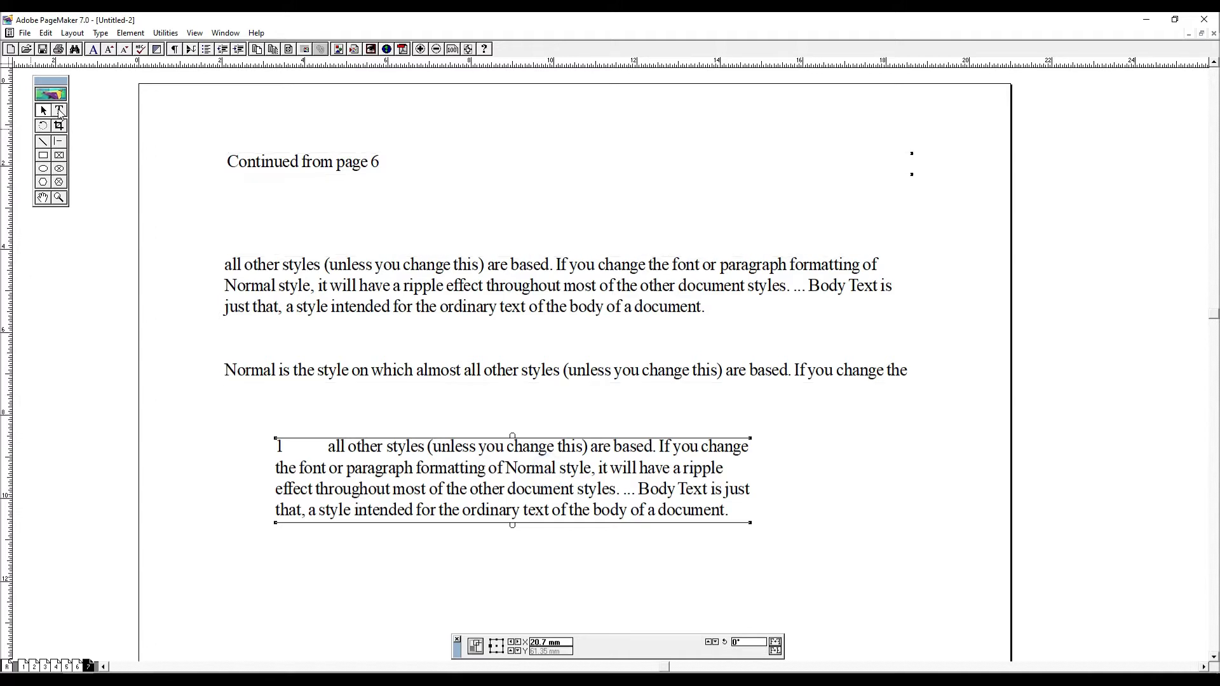
pyautogui.click(343, 494)
pyautogui.moveTo(328, 444); pyautogui.dragTo(754, 526)
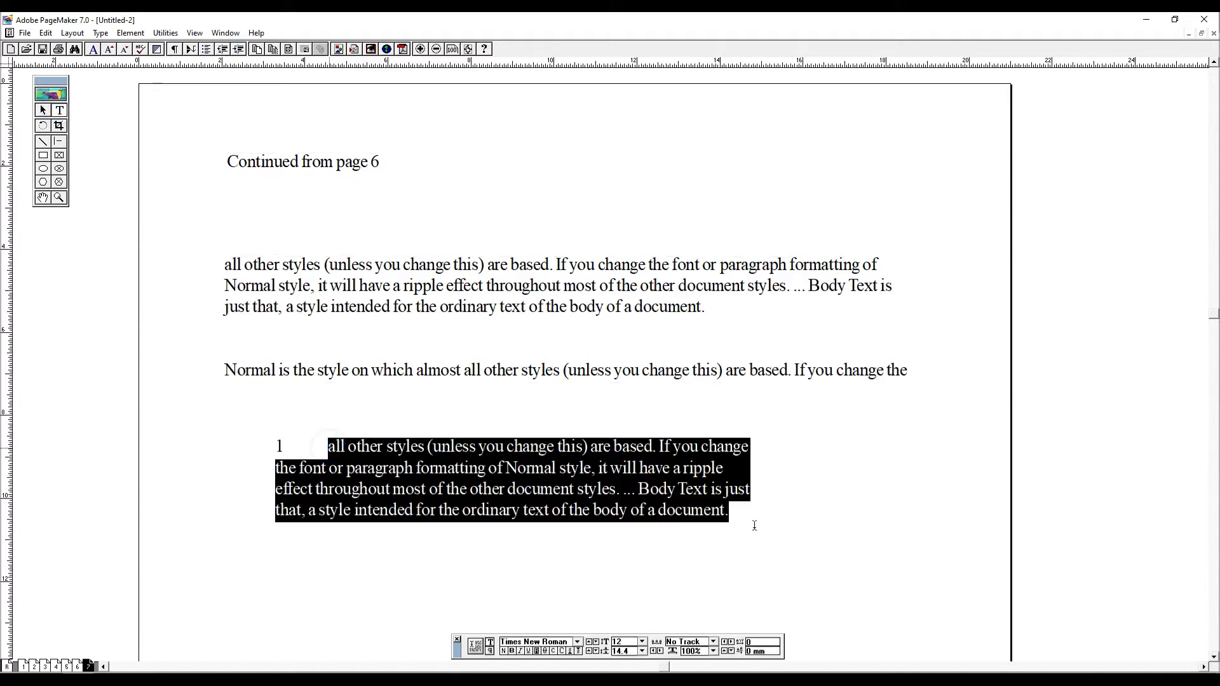
pyautogui.click(165, 32)
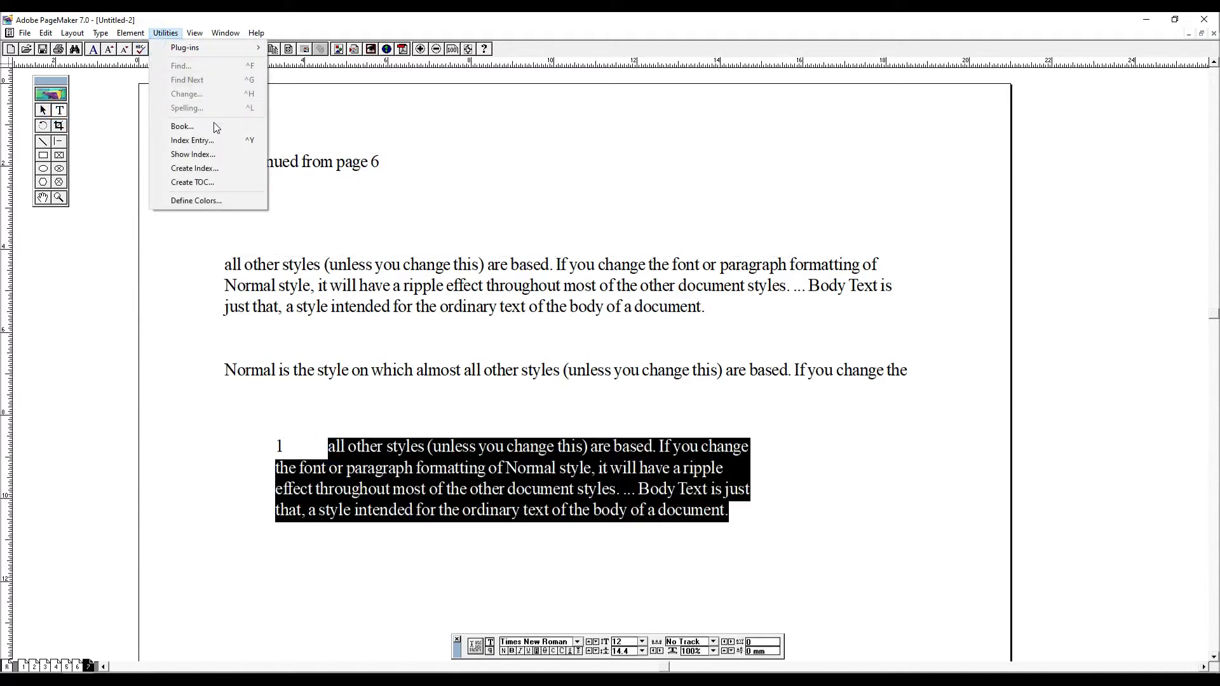
pyautogui.click(201, 47)
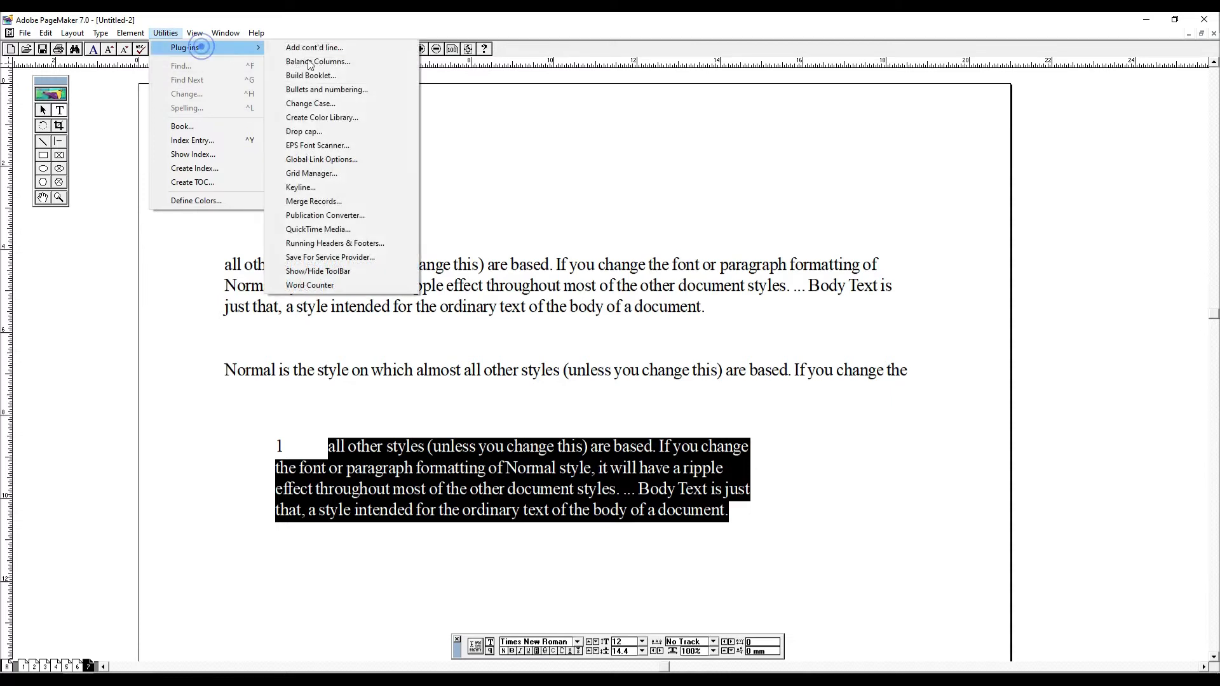
pyautogui.click(364, 104)
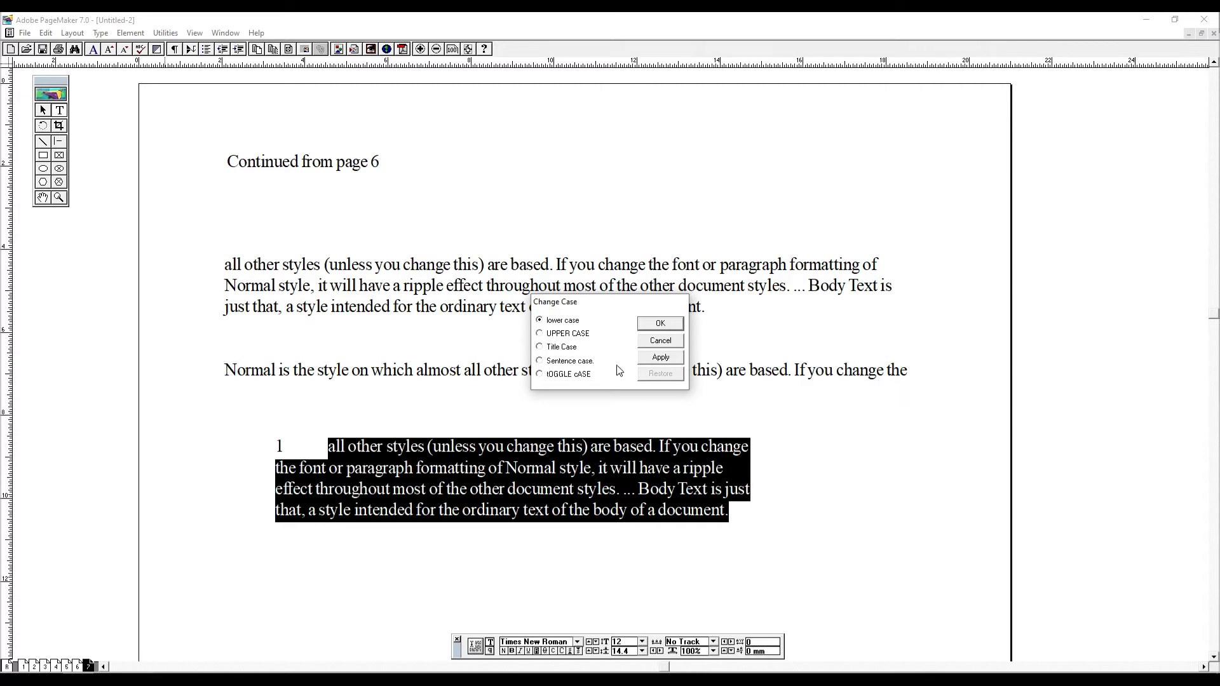
pyautogui.click(539, 333)
pyautogui.click(660, 324)
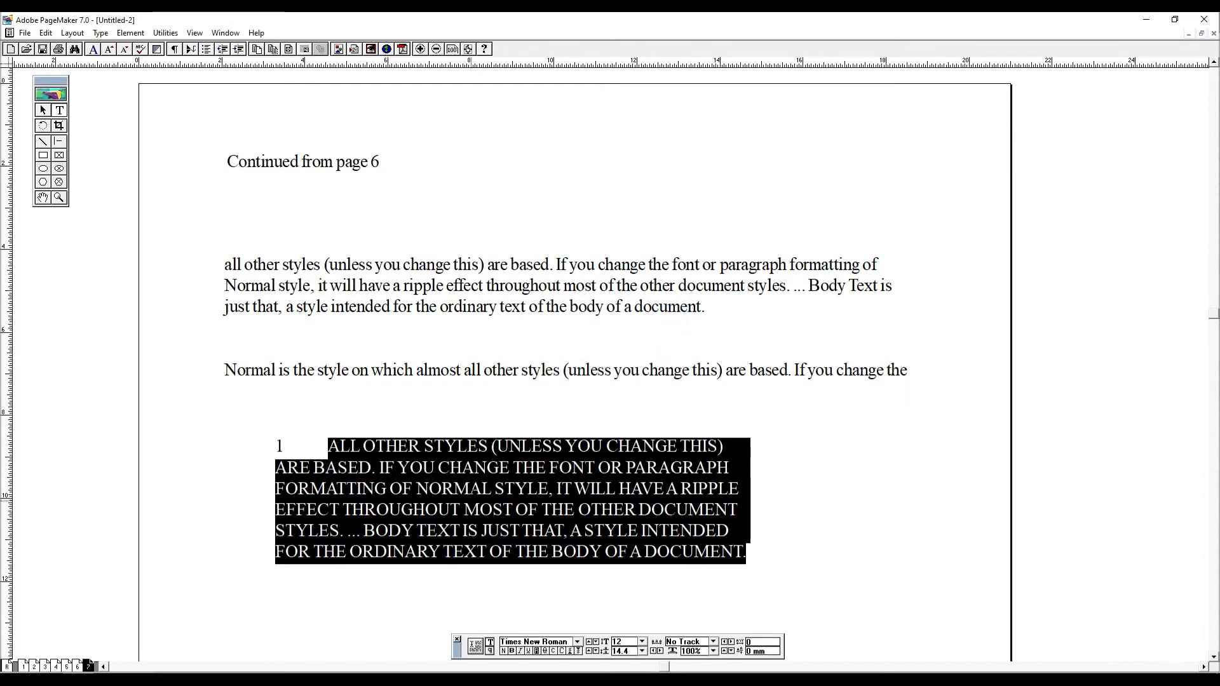
pyautogui.click(662, 526)
# - Convert the numbered paragraph's text after the number to Title Case with Change Case
pyautogui.moveTo(328, 439); pyautogui.dragTo(794, 594)
pyautogui.click(165, 33)
pyautogui.moveTo(209, 48)
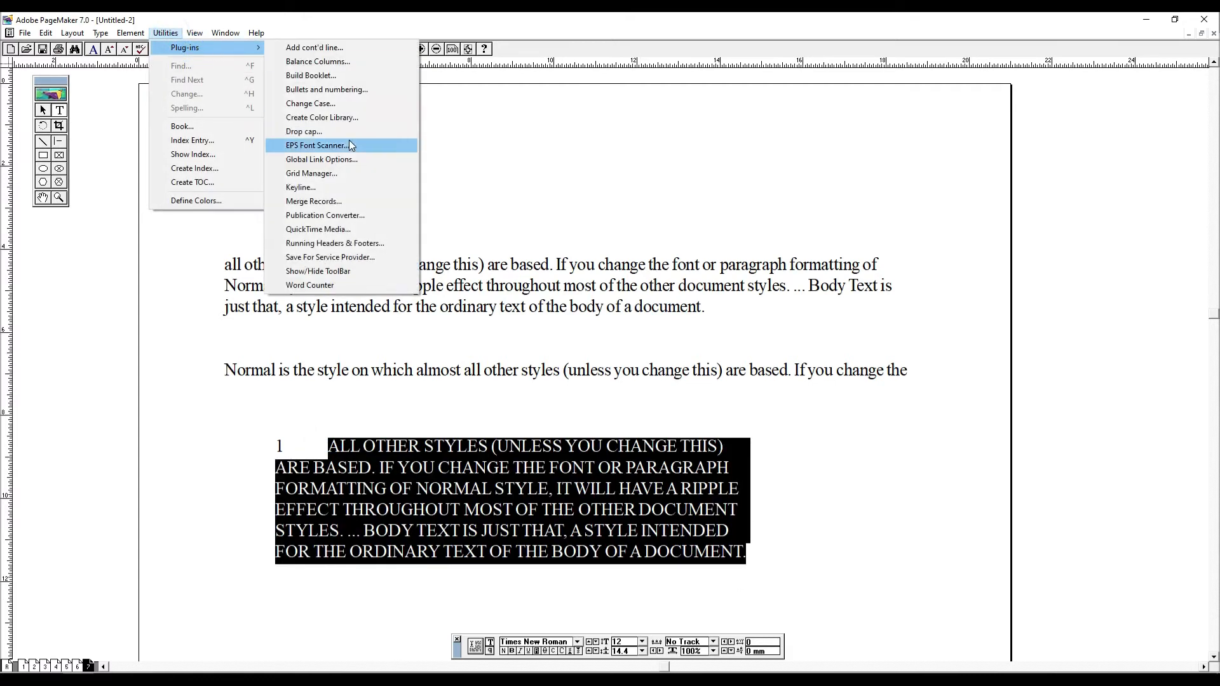
pyautogui.click(318, 103)
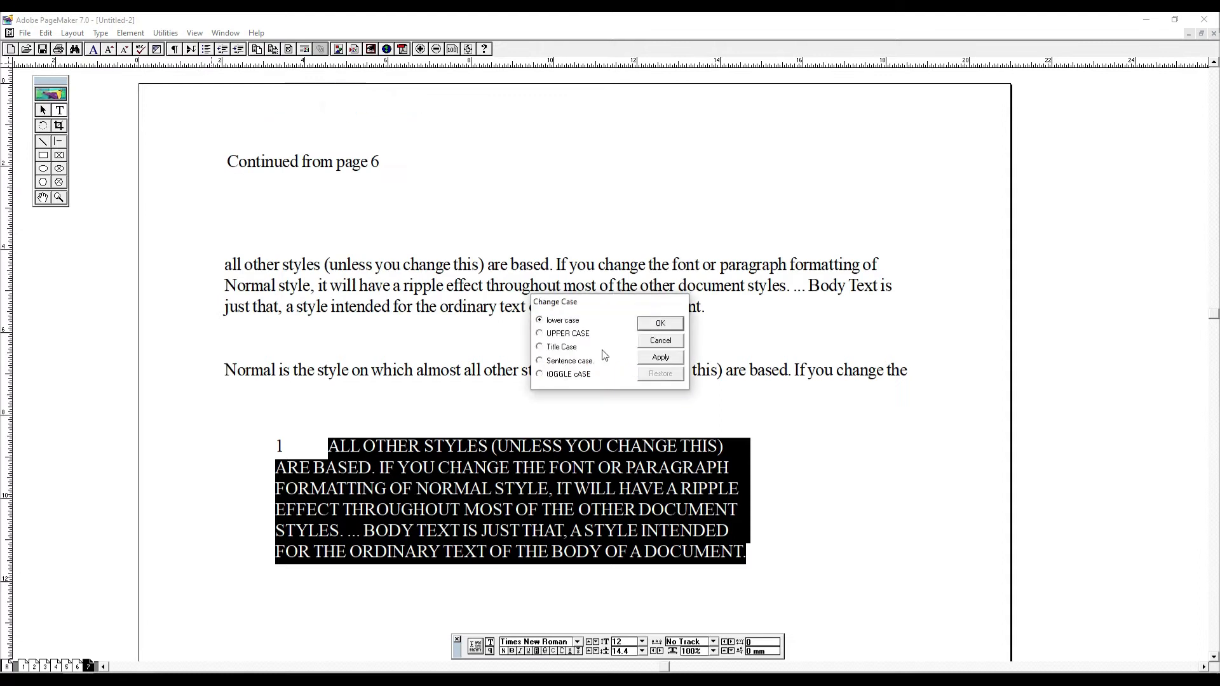
pyautogui.click(540, 346)
pyautogui.click(661, 324)
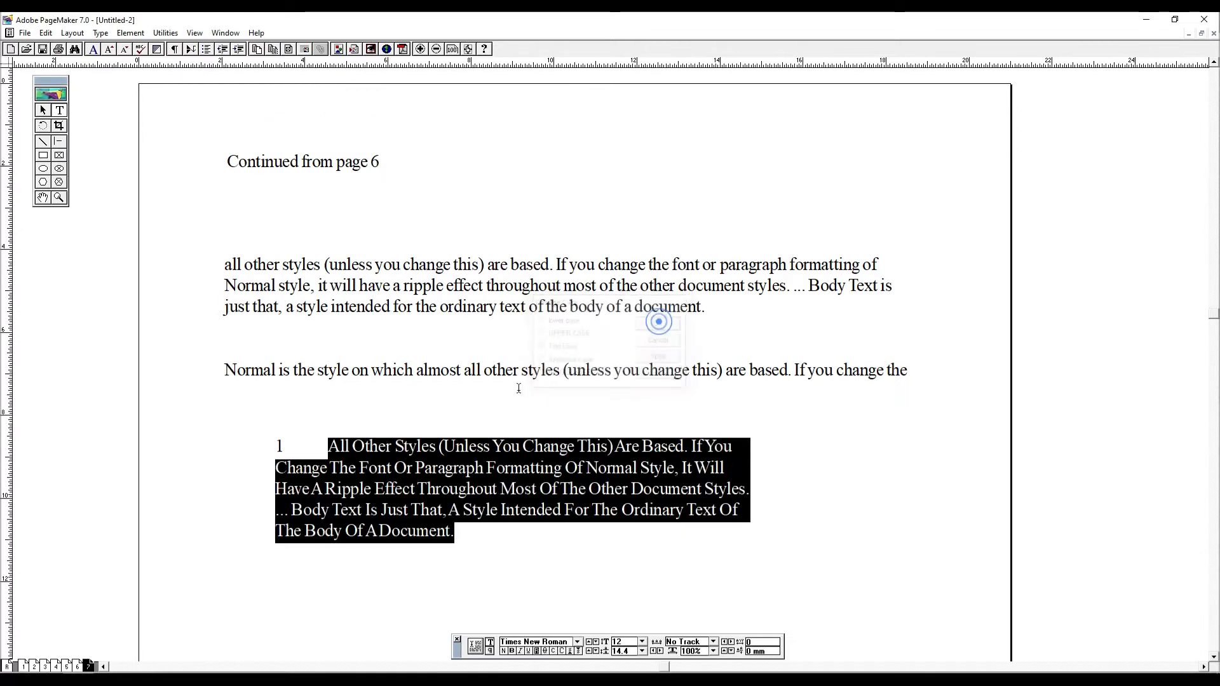
pyautogui.click(406, 451)
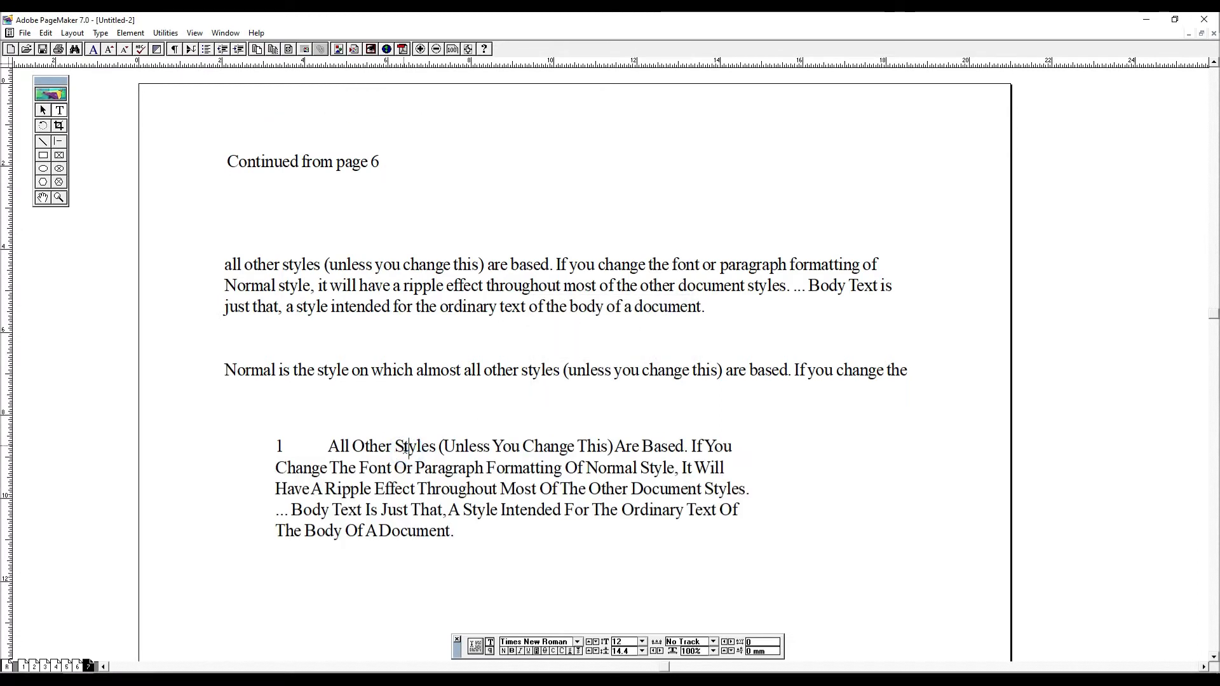
pyautogui.tripleClick(324, 438)
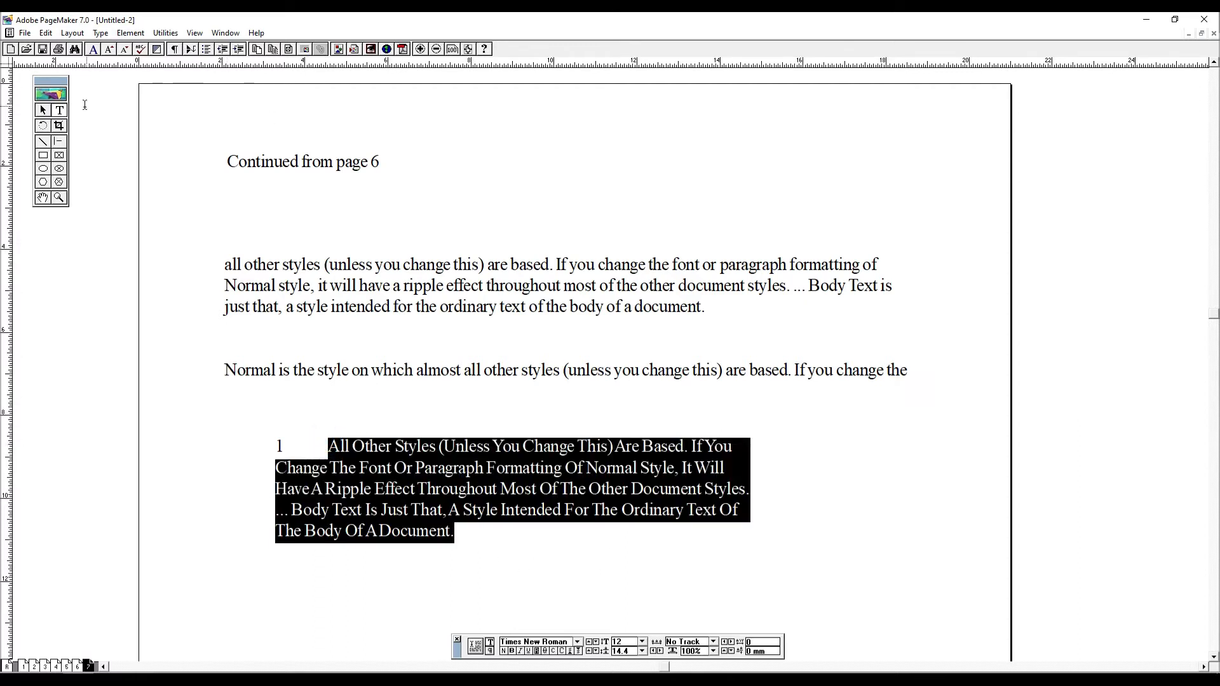
# - Set up a color library using a personal name as the library name, attempt saving as CUSTOM.BCF, and decline replacing the existing file
pyautogui.click(165, 32)
pyautogui.moveTo(216, 48)
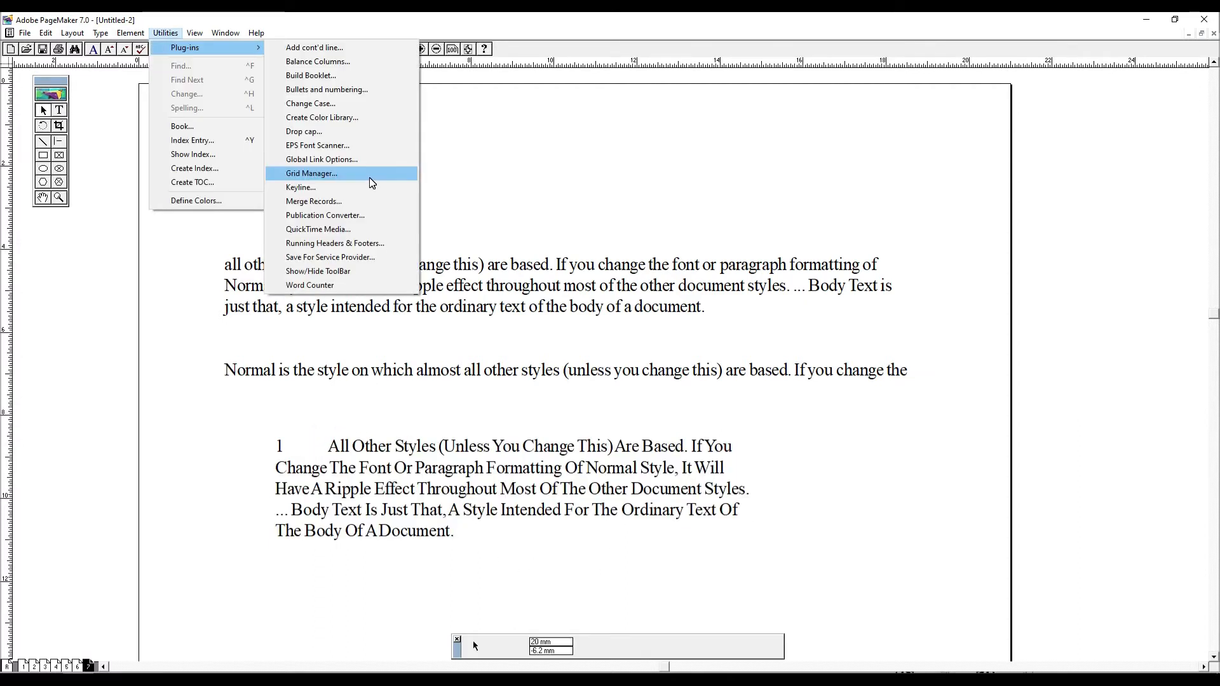
pyautogui.click(346, 122)
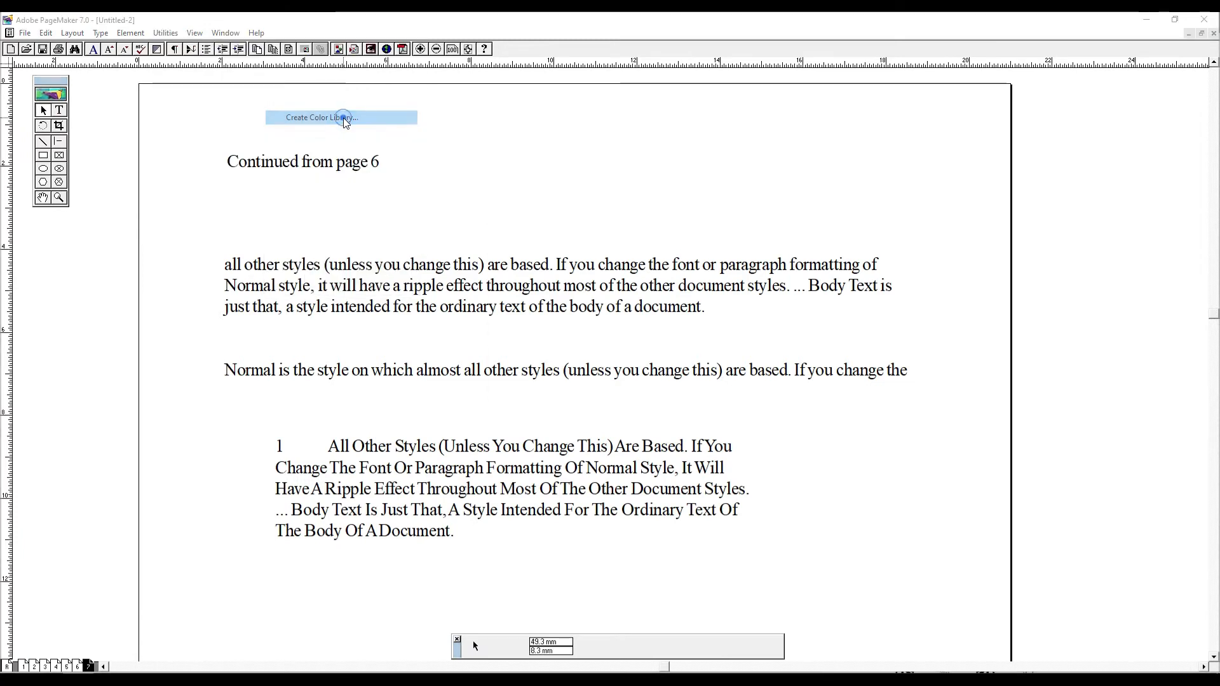
pyautogui.moveTo(623, 227); pyautogui.dragTo(689, 226)
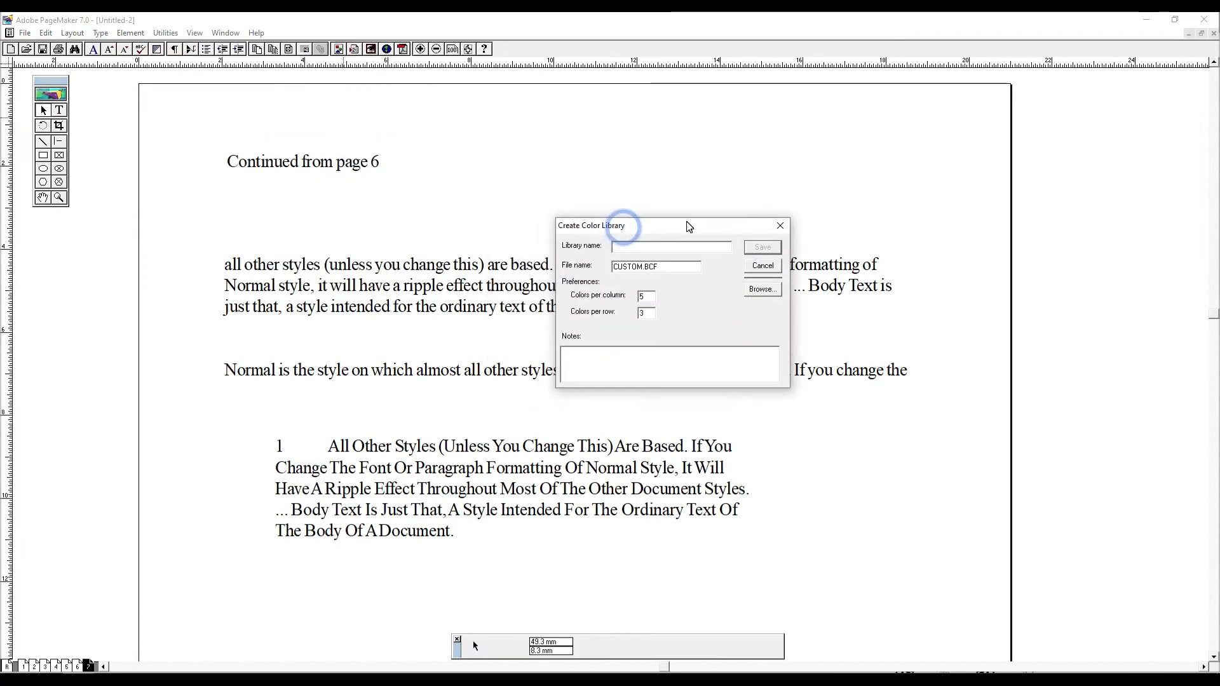
pyautogui.write('M')
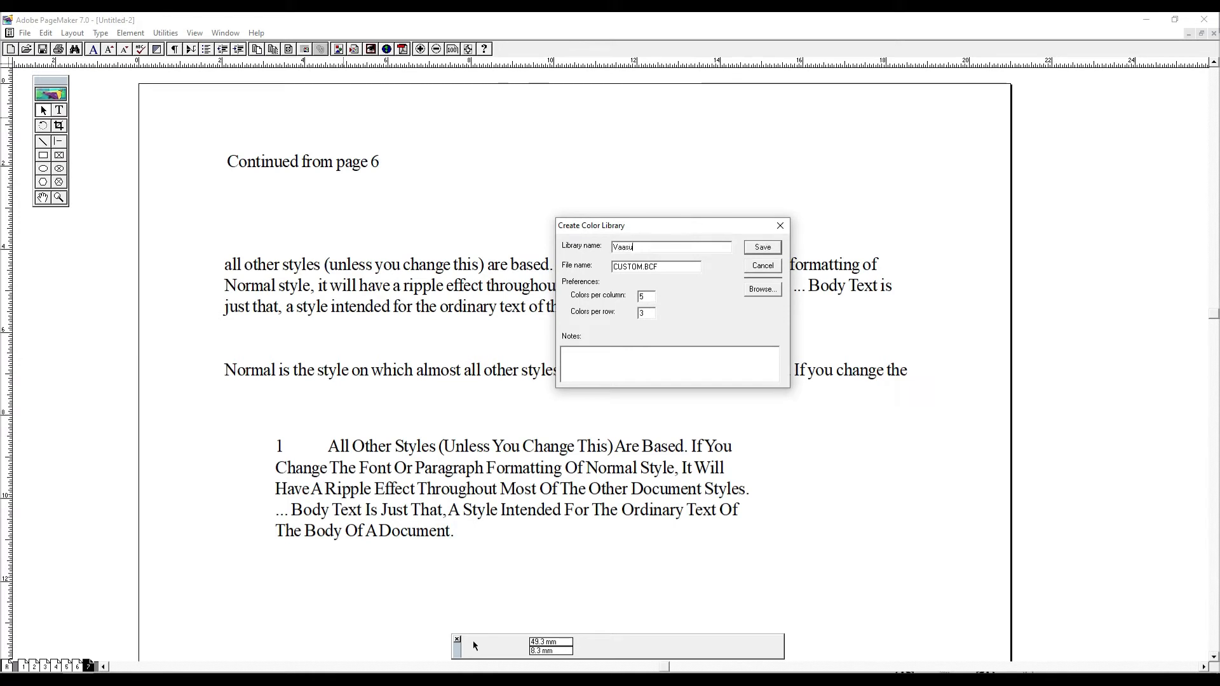
pyautogui.press('Tab')
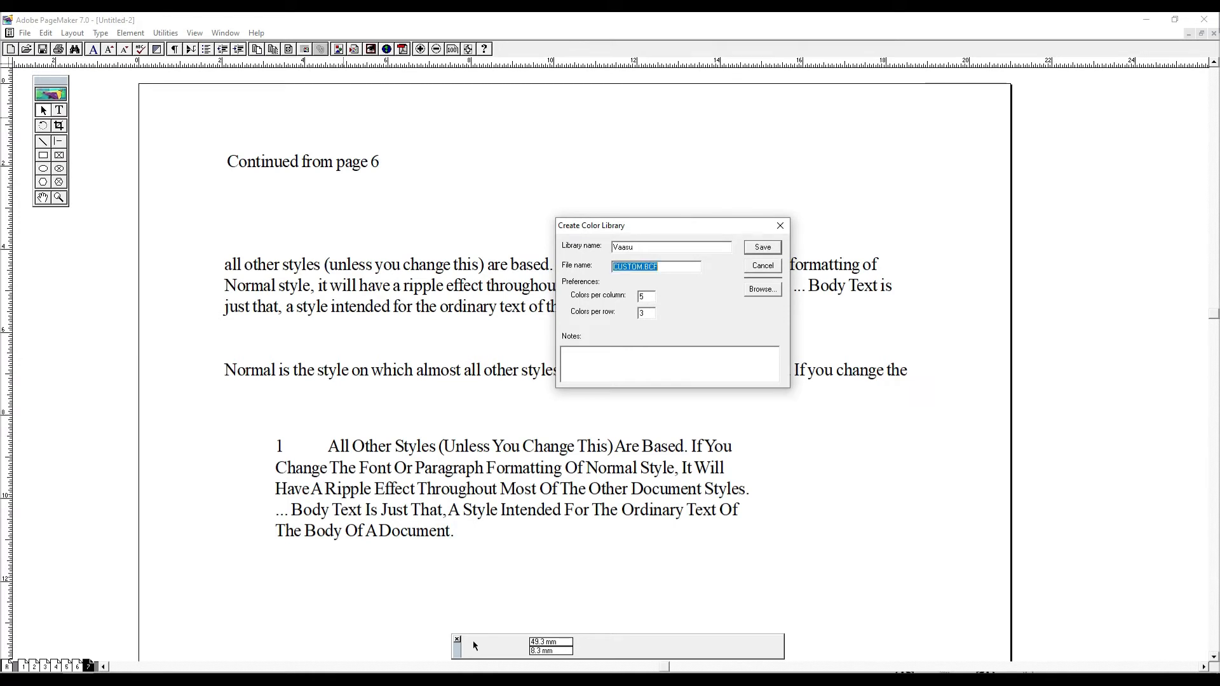
pyautogui.click(770, 251)
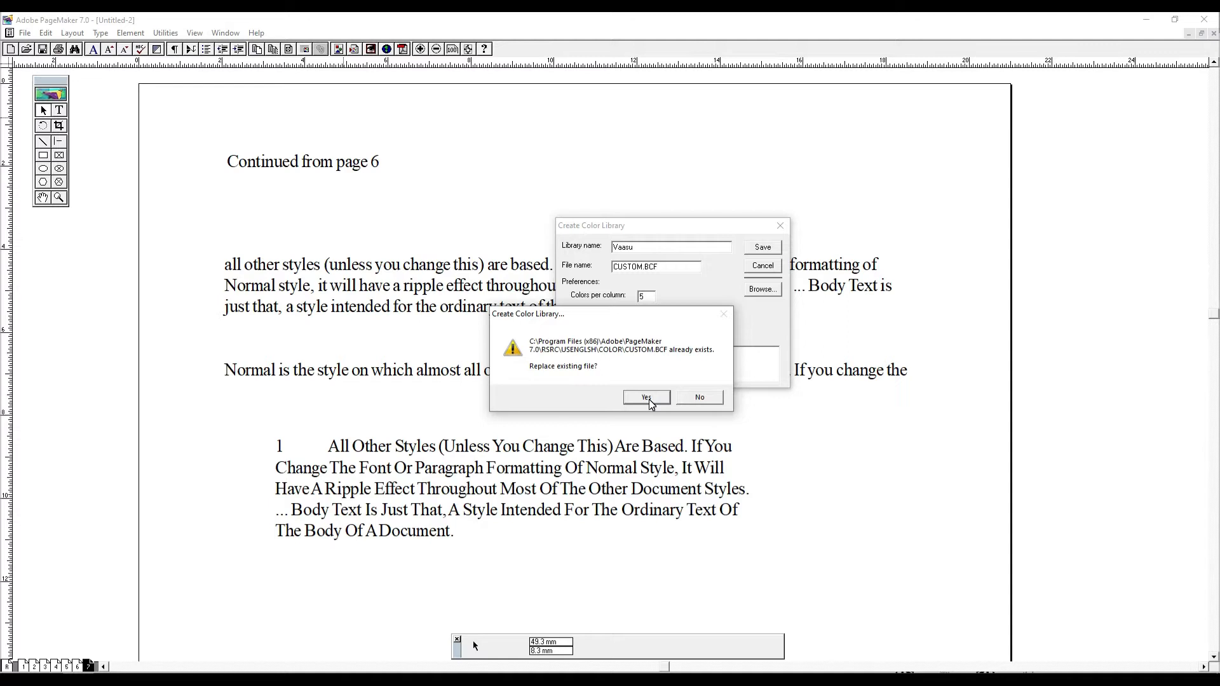
pyautogui.click(704, 398)
# - Append 1 to the library name and save the color library as CUSTOM.BCF, replacing the existing file
pyautogui.click(643, 250)
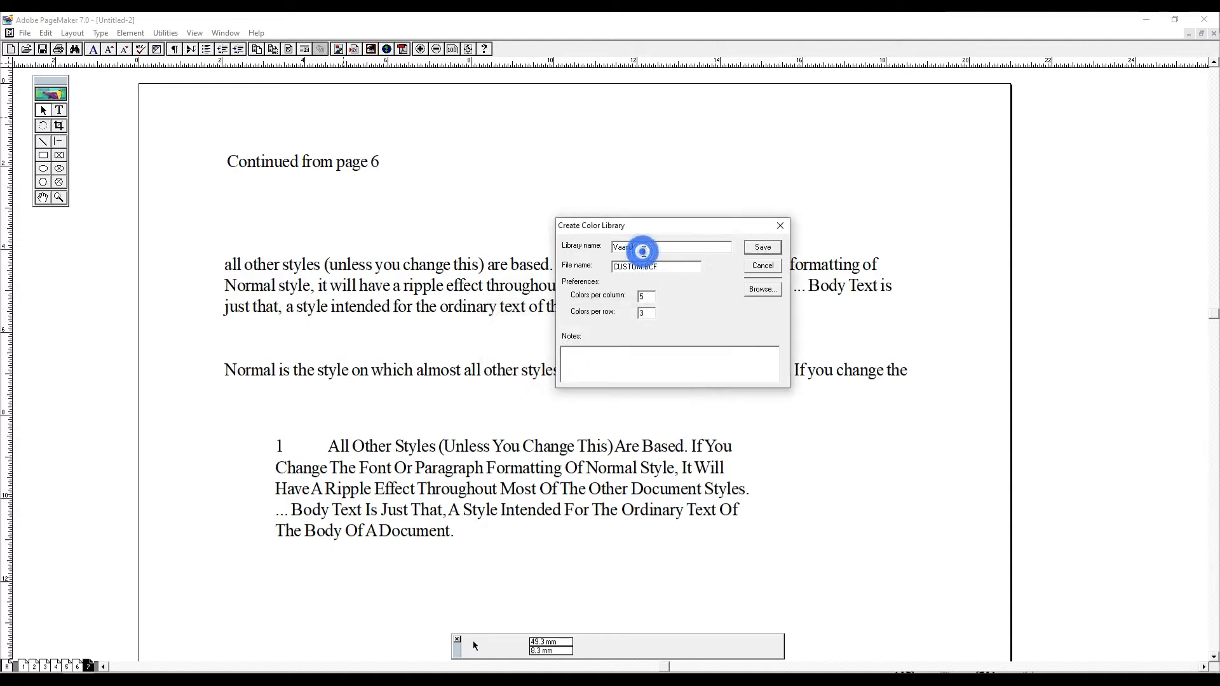
pyautogui.write('1')
pyautogui.press('Return')
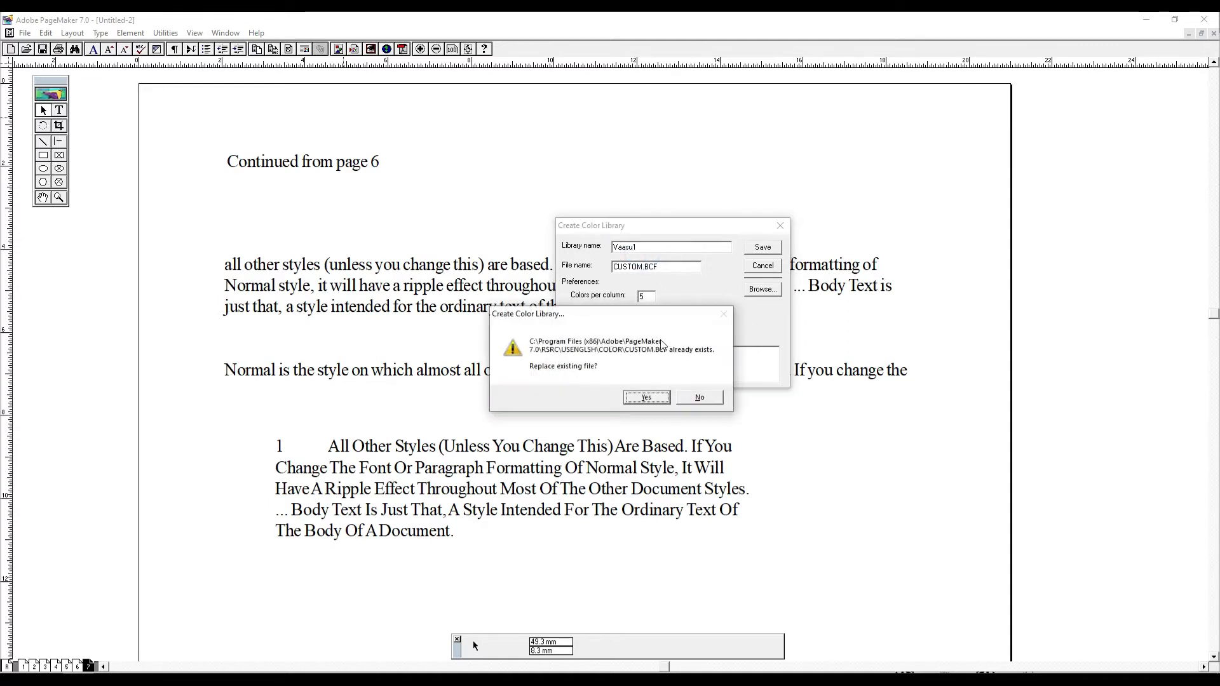
pyautogui.click(653, 400)
# - Start a new spot RGB color from the custom library's Red swatch and set its red value to 221
pyautogui.click(166, 33)
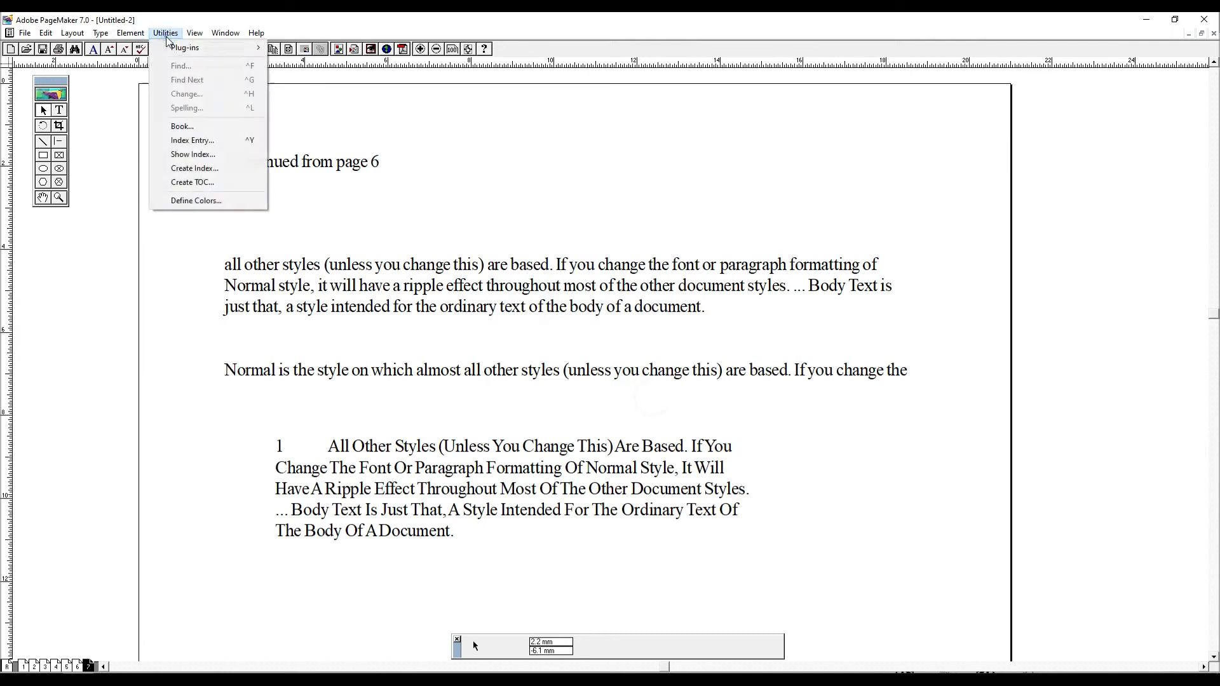
pyautogui.click(206, 208)
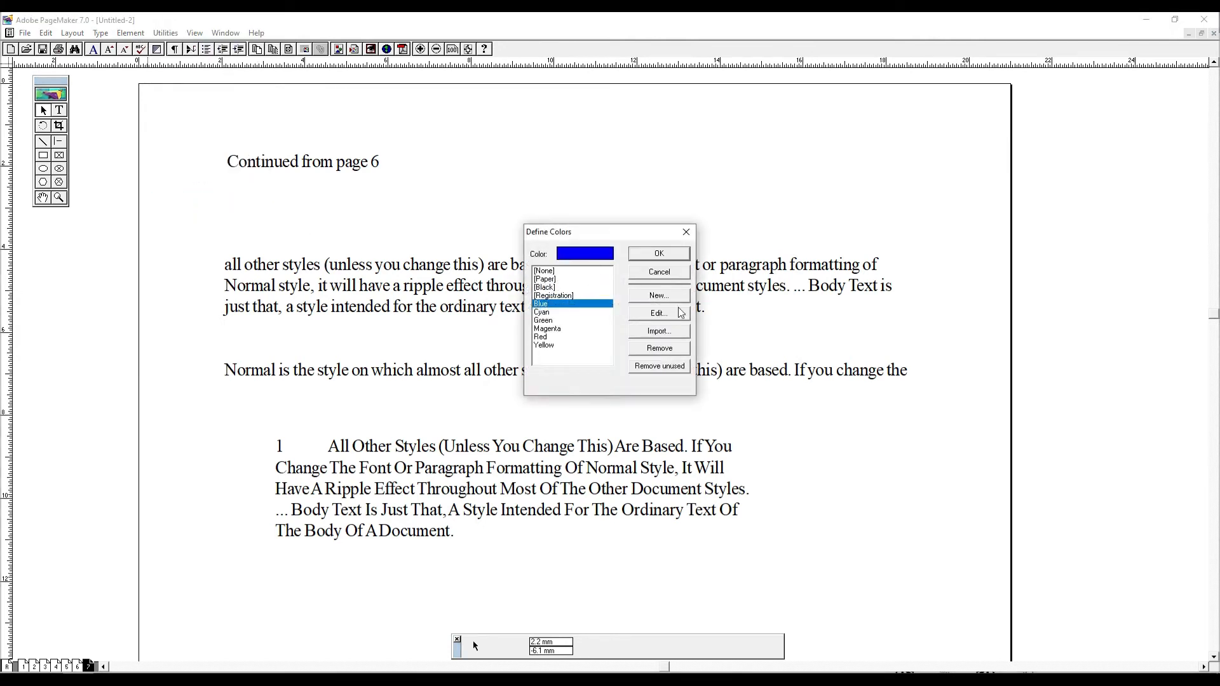
pyautogui.click(658, 296)
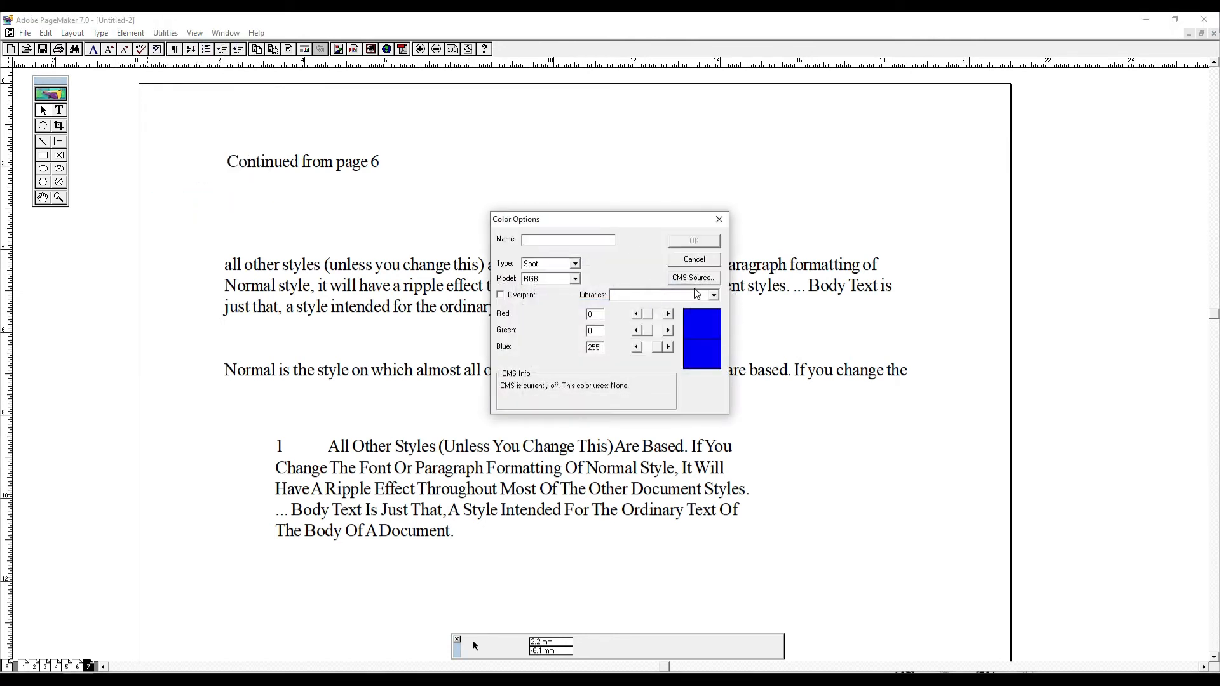
pyautogui.click(711, 294)
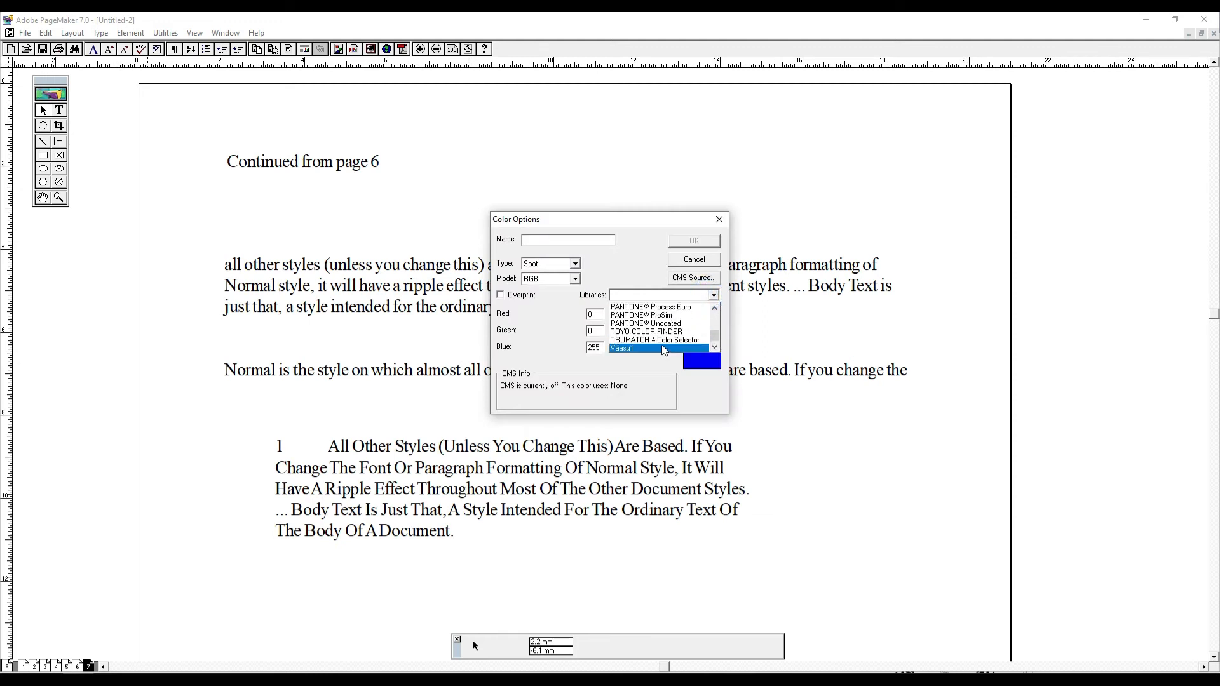
pyautogui.click(663, 349)
pyautogui.click(535, 274)
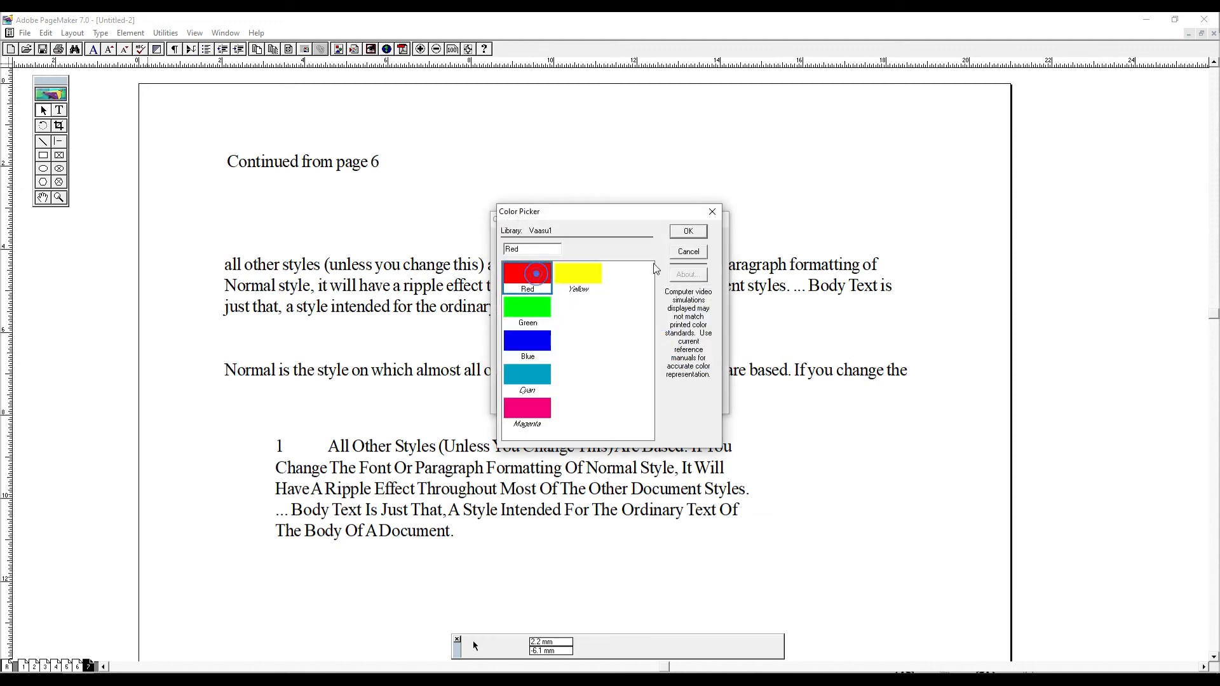
pyautogui.click(688, 232)
pyautogui.click(661, 314)
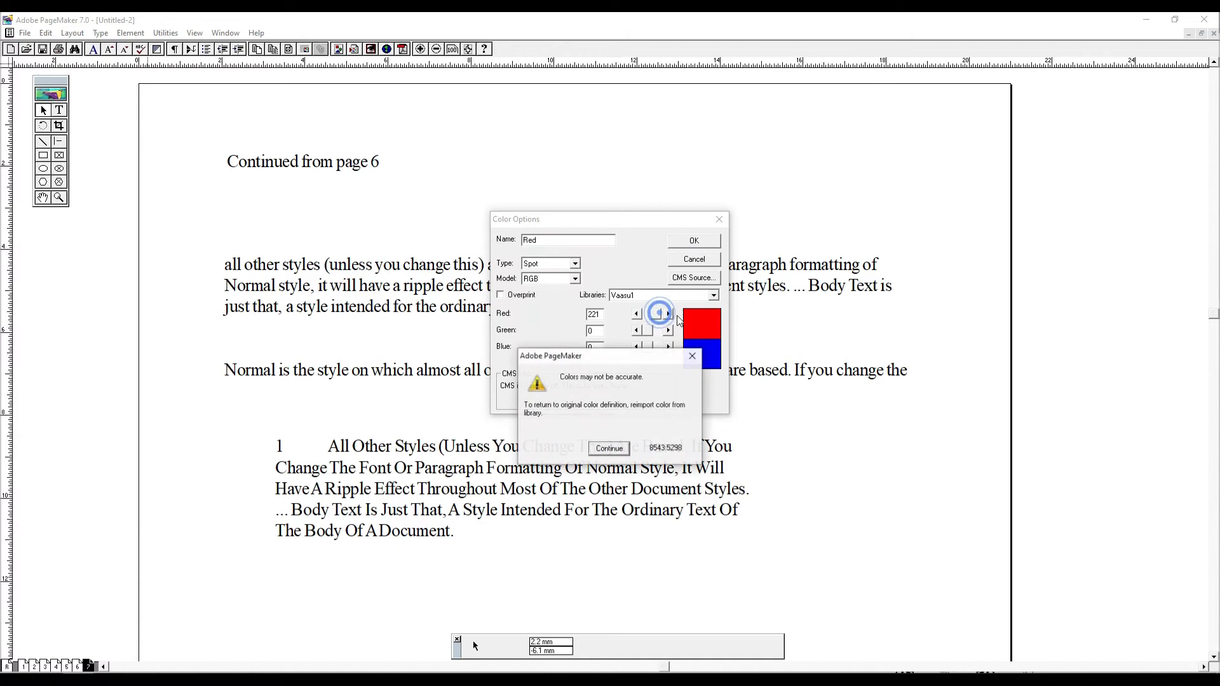
pyautogui.click(618, 451)
# - Name the new color Indian reg and save the color definitions
pyautogui.doubleClick(563, 244)
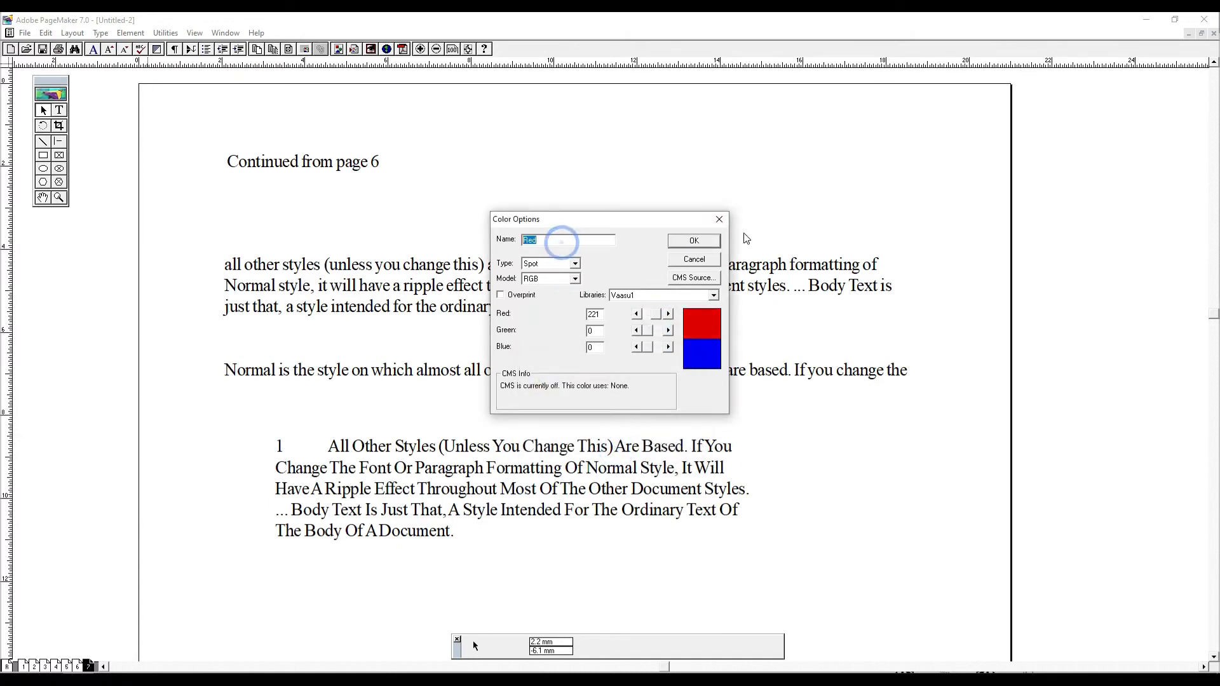
pyautogui.click(698, 244)
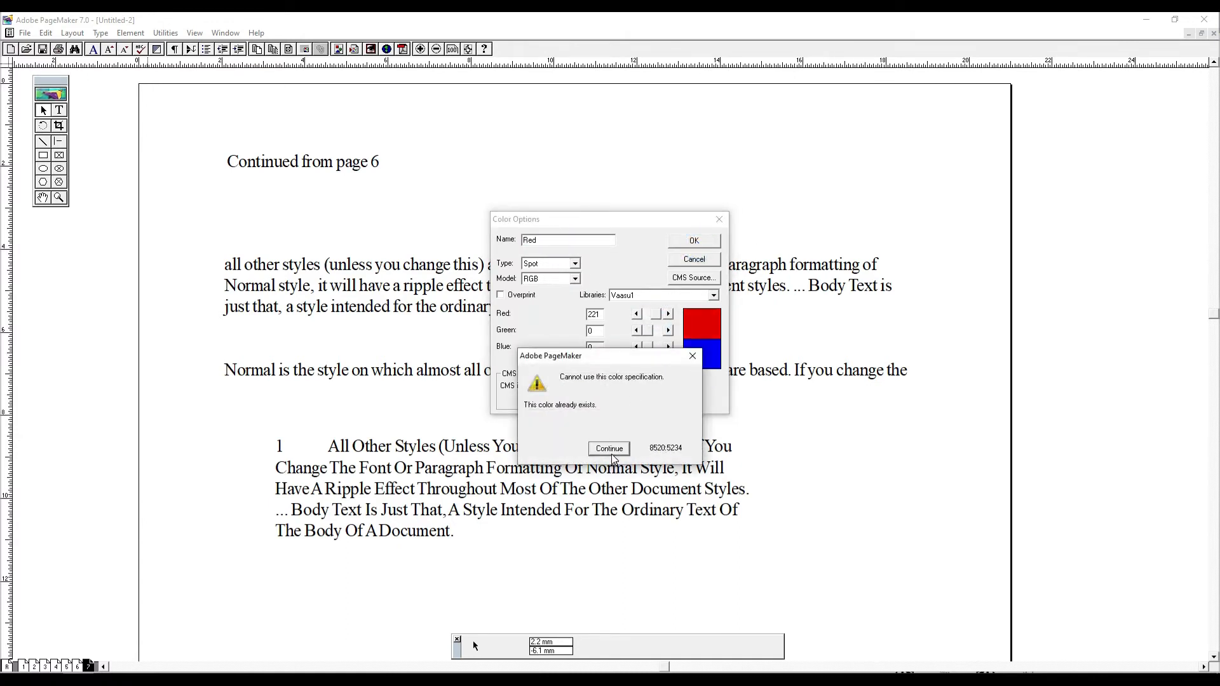
pyautogui.click(609, 449)
pyautogui.click(551, 239)
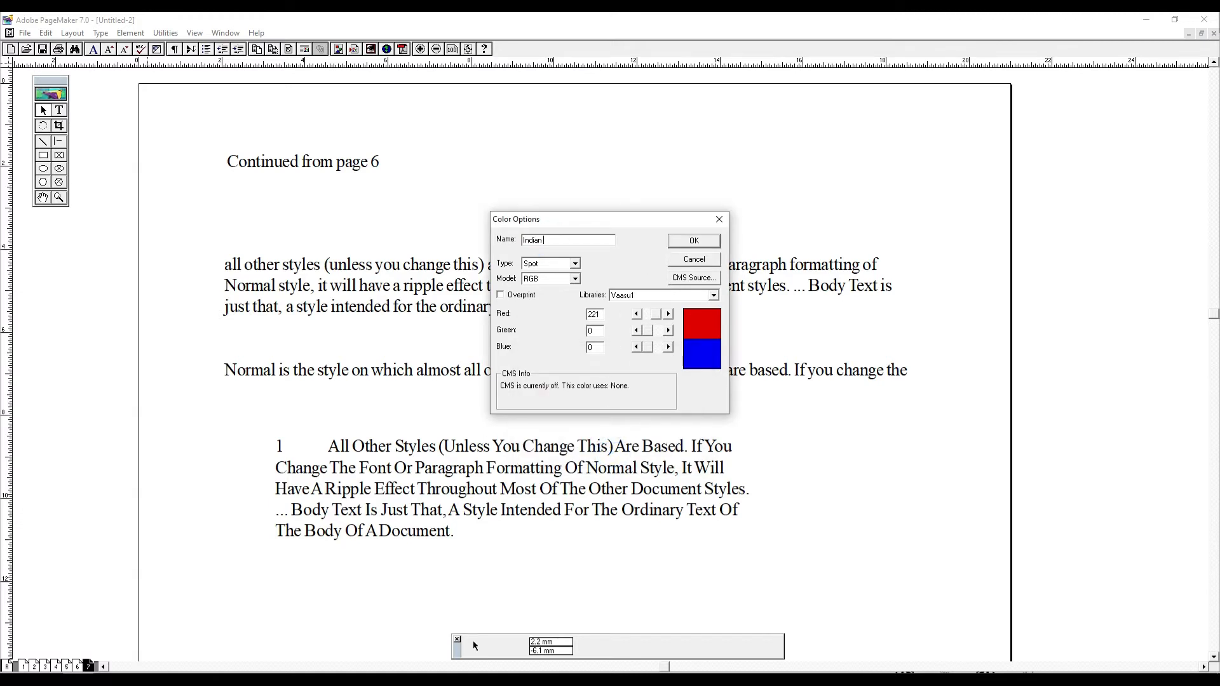
pyautogui.write('Indian reg')
pyautogui.press('Return')
pyautogui.click(661, 253)
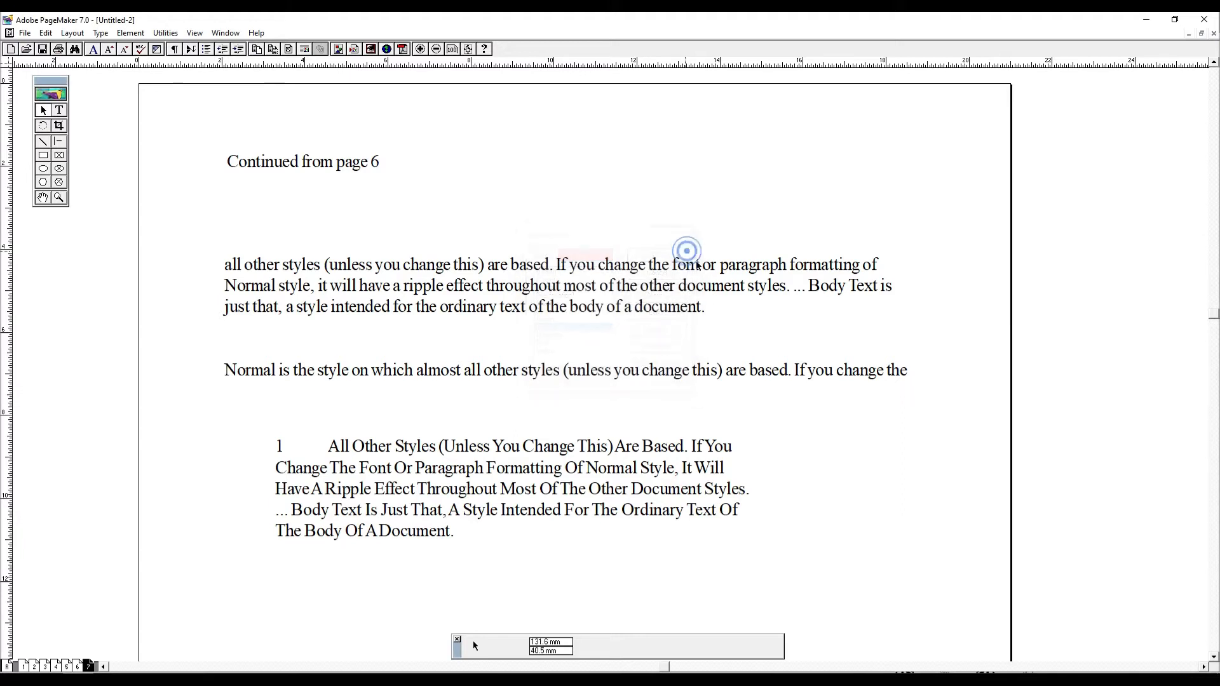
# - Apply the Indian reg color to the whole numbered paragraph
pyautogui.hotkey('ctrl', 'j')
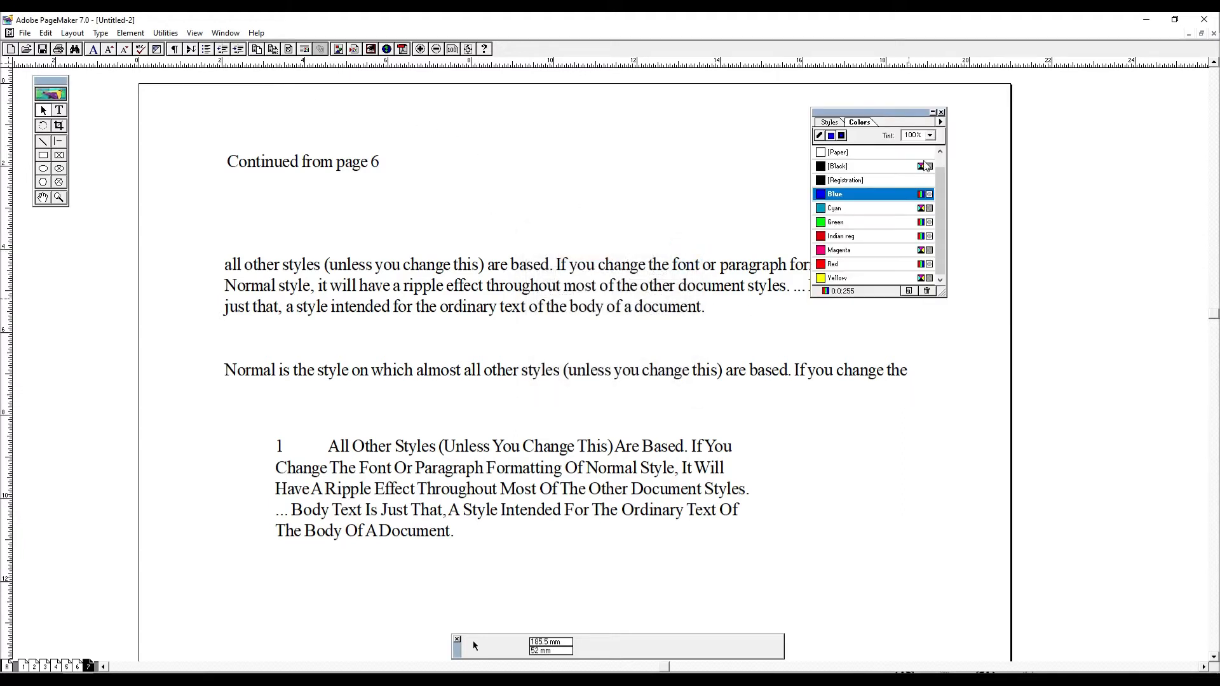
pyautogui.click(850, 236)
pyautogui.click(459, 334)
pyautogui.click(490, 295)
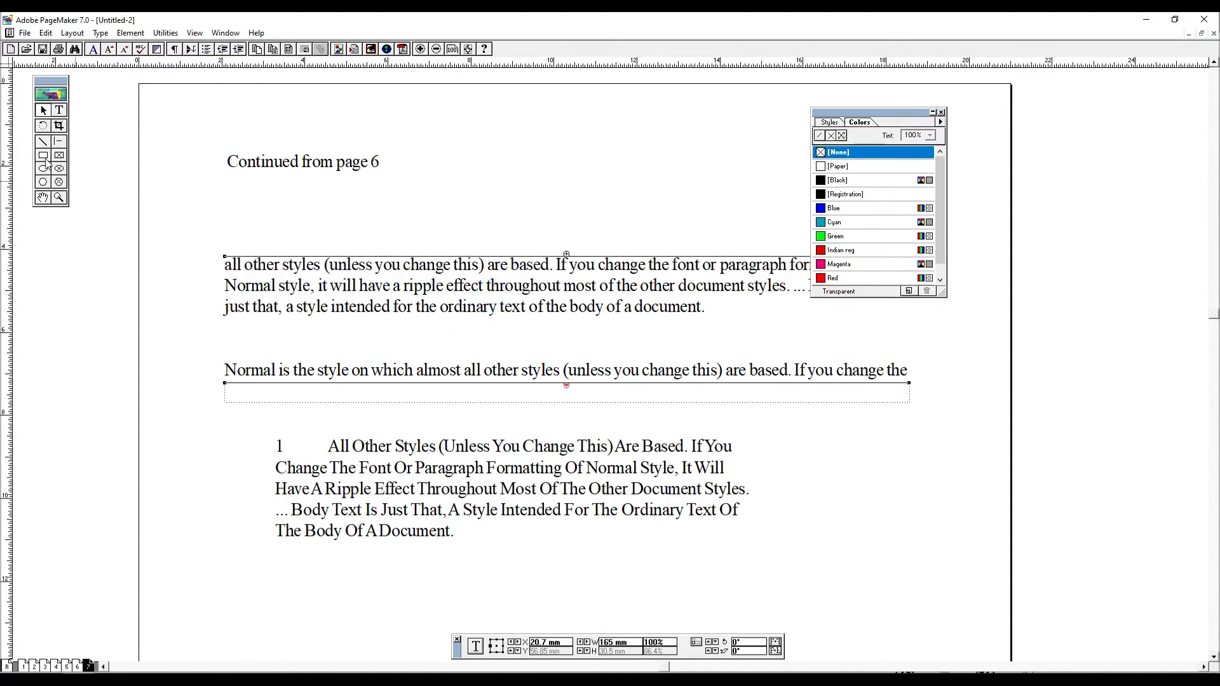
pyautogui.click(59, 110)
pyautogui.tripleClick(419, 442)
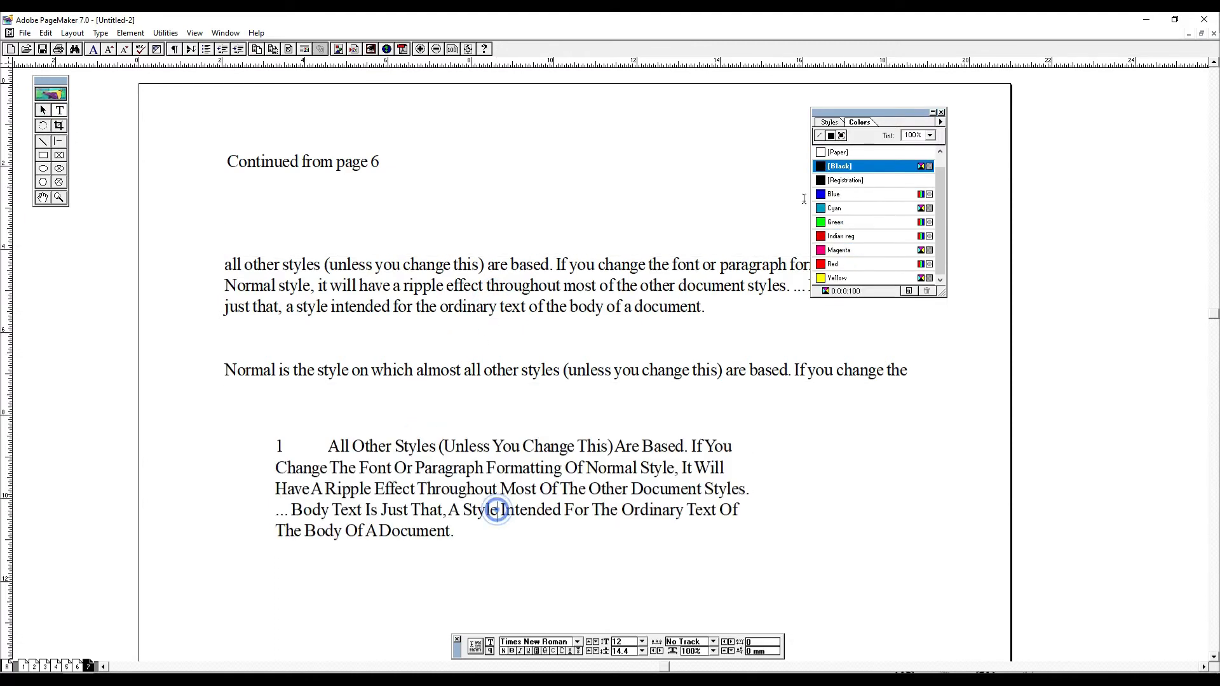
pyautogui.click(845, 237)
pyautogui.press('F9')
# - Widen the red numbered text block to about 117.4 mm
pyautogui.moveTo(525, 504); pyautogui.dragTo(500, 440)
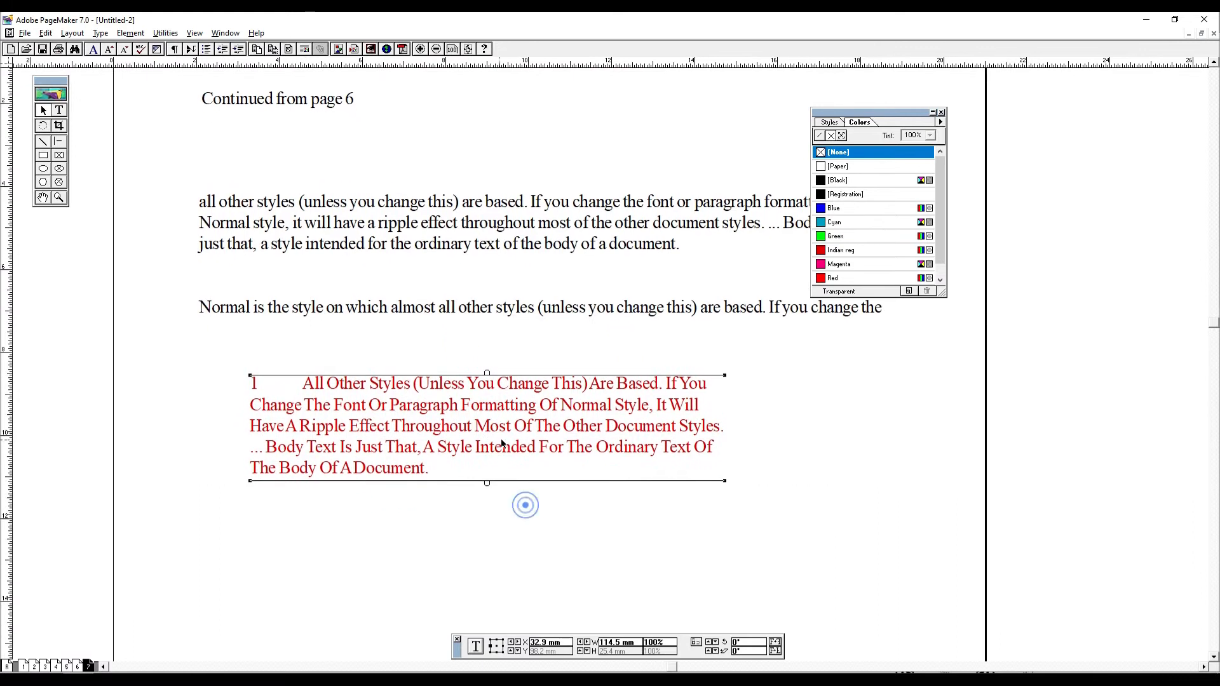
pyautogui.moveTo(605, 422); pyautogui.dragTo(568, 431)
pyautogui.moveTo(688, 385); pyautogui.dragTo(700, 388)
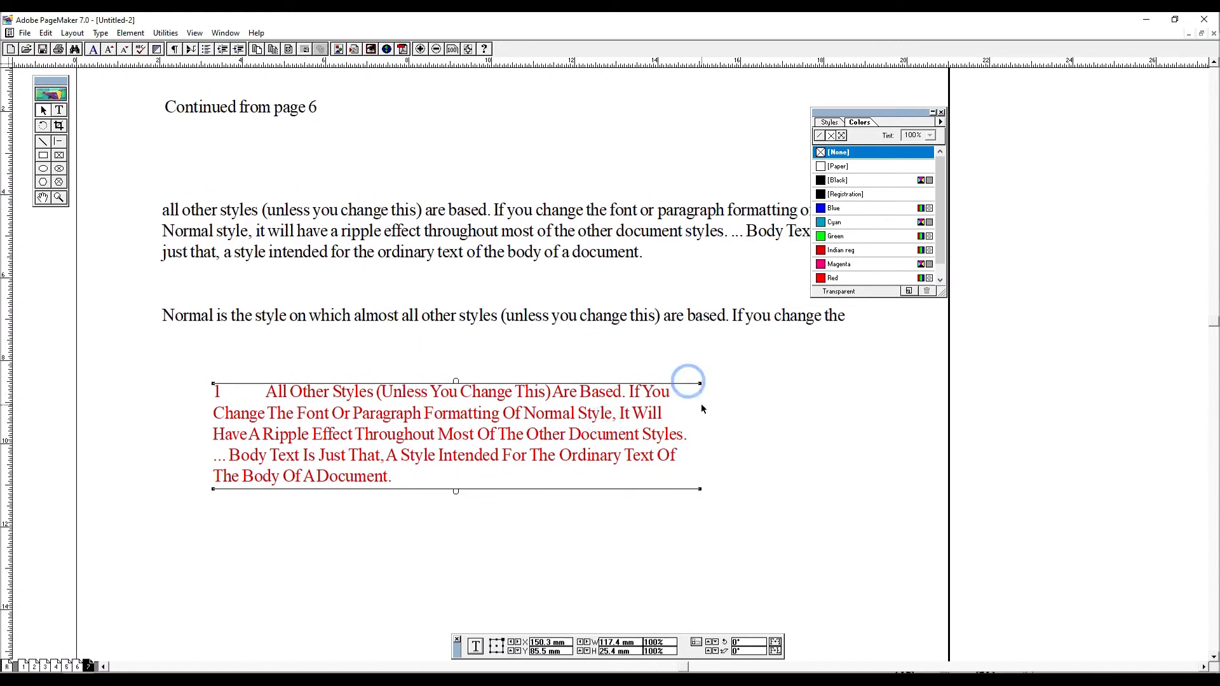
pyautogui.click(752, 481)
pyautogui.moveTo(577, 418); pyautogui.dragTo(516, 387)
pyautogui.press('F9')
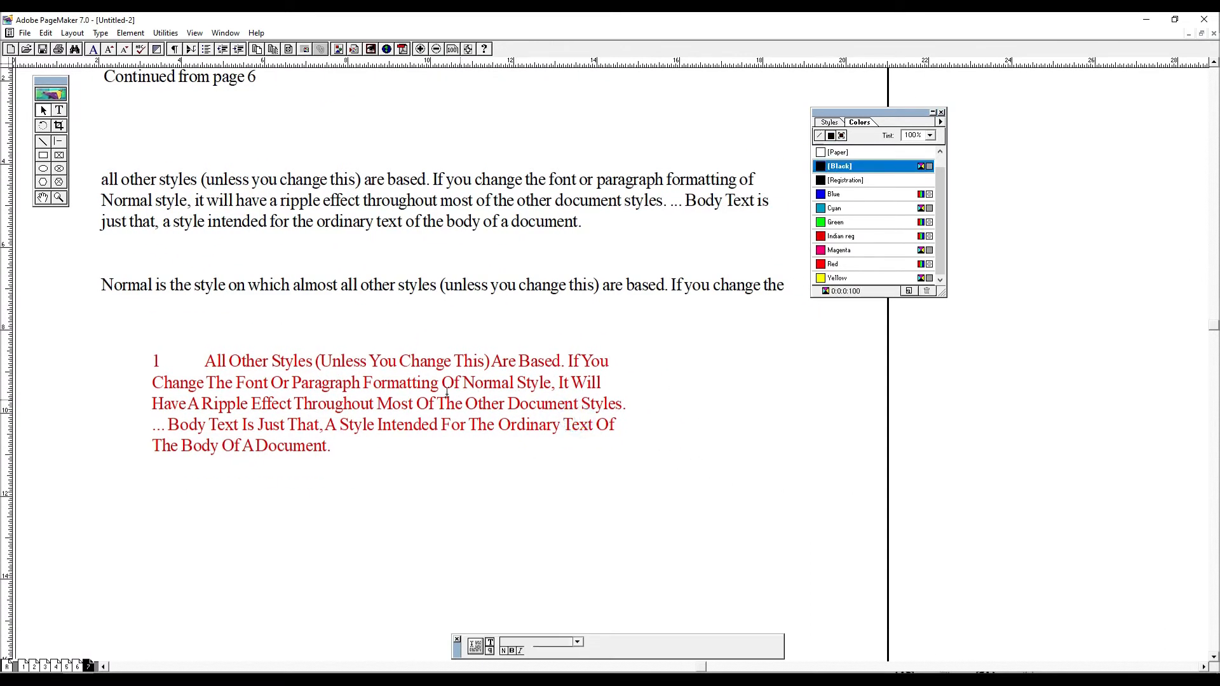
pyautogui.click(459, 394)
pyautogui.hotkey('ctrl', 'a')
pyautogui.click(165, 31)
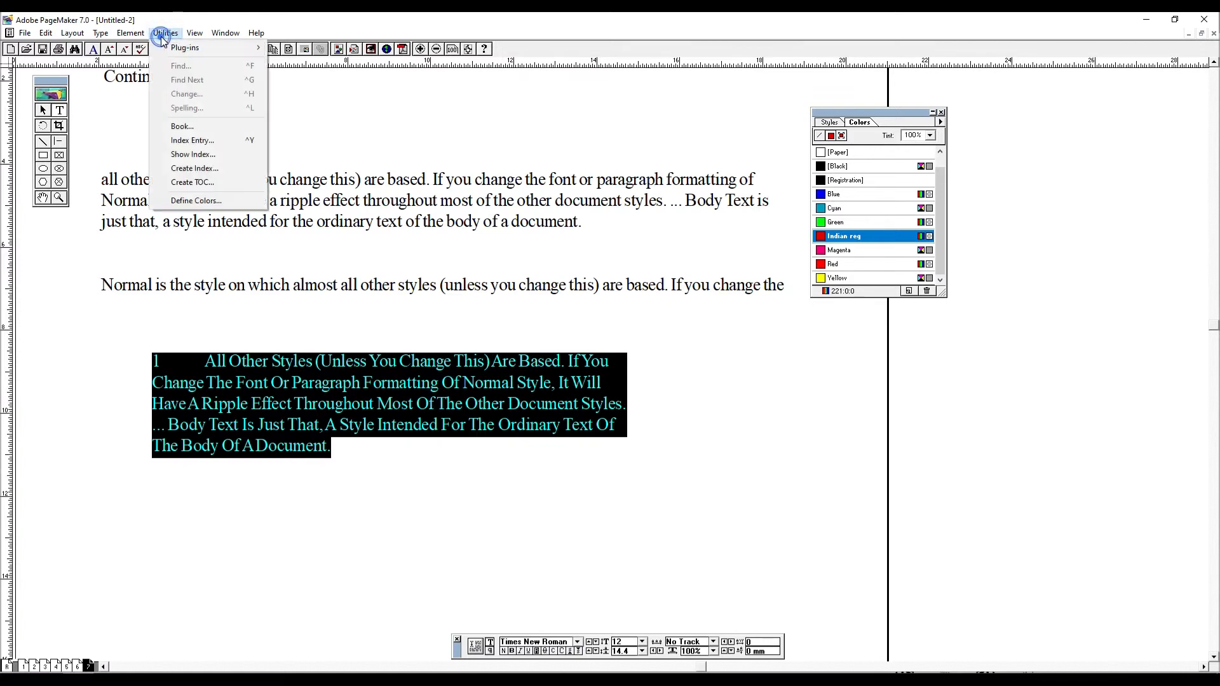
pyautogui.moveTo(191, 47)
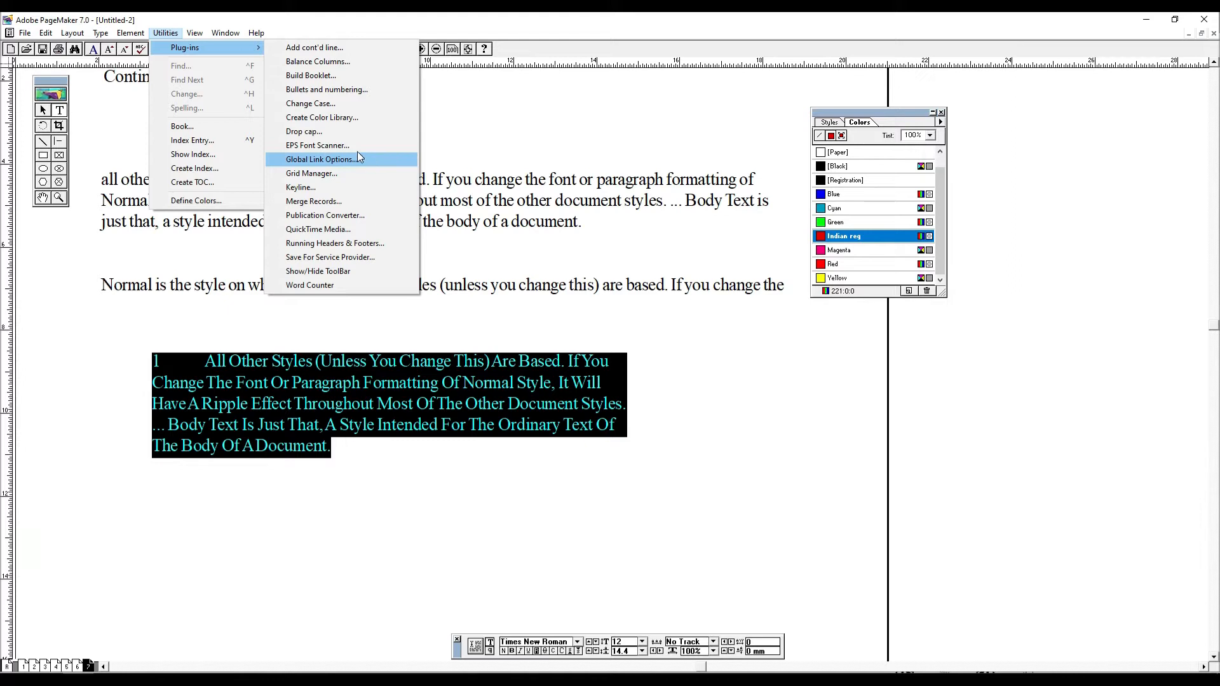
pyautogui.click(333, 130)
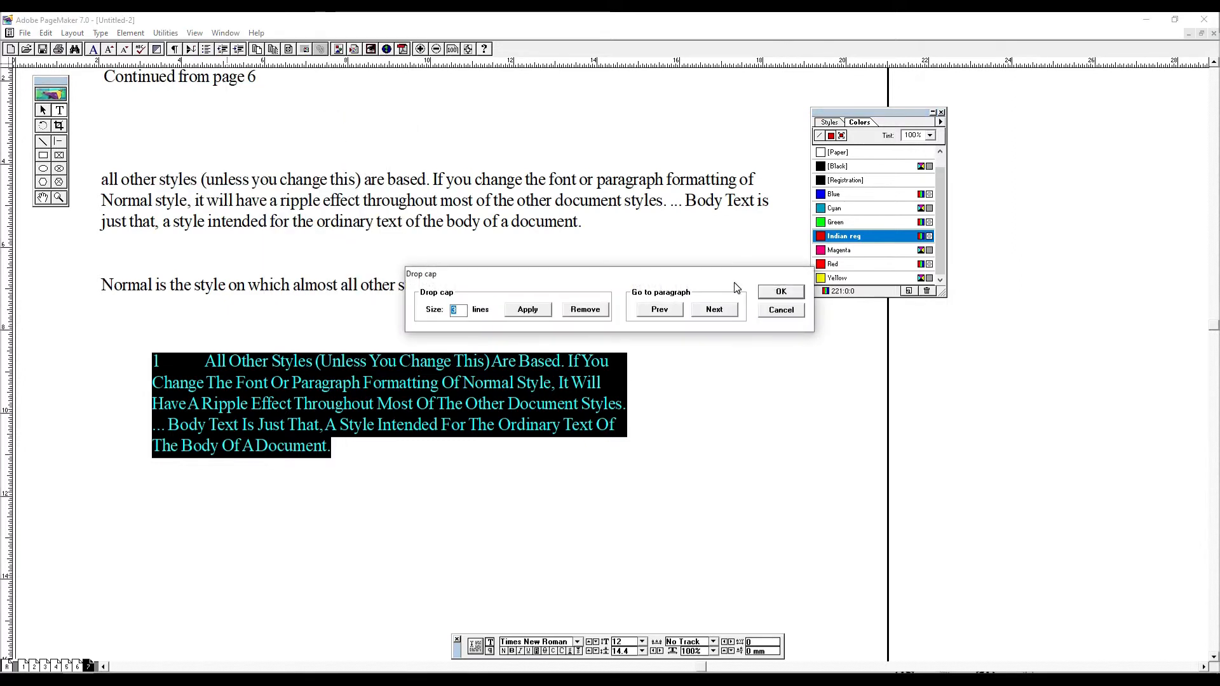
pyautogui.click(782, 310)
# - Move the black continued text block to just below the red numbered paragraph
pyautogui.click(702, 388)
pyautogui.moveTo(369, 200); pyautogui.dragTo(367, 174)
pyautogui.click(367, 174)
pyautogui.moveTo(474, 248); pyautogui.dragTo(456, 195)
pyautogui.click(43, 110)
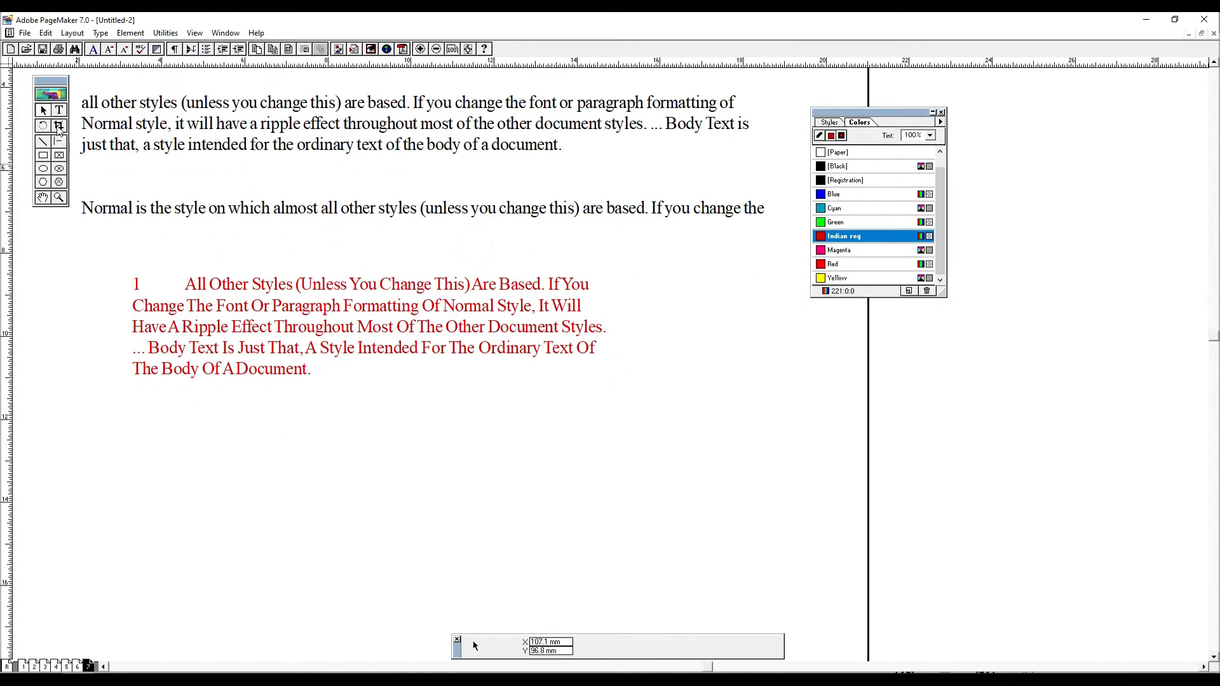
pyautogui.click(454, 117)
pyautogui.moveTo(423, 150); pyautogui.dragTo(496, 238)
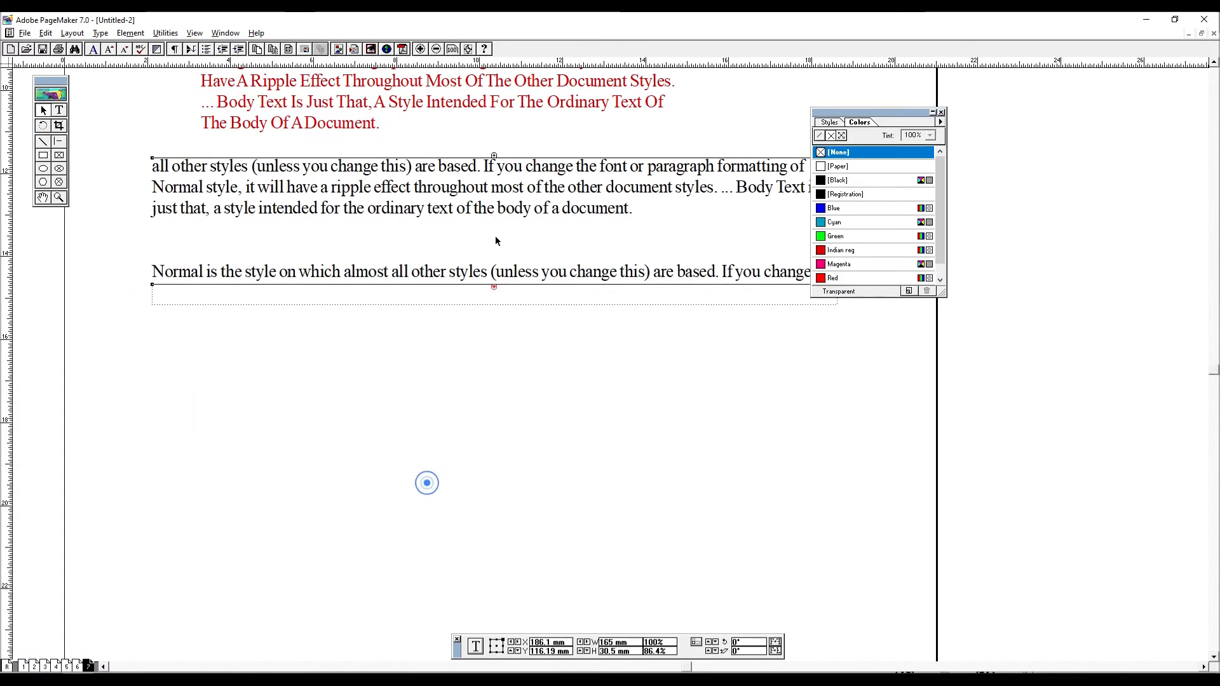
# - Extend the continued text block downward to about 86 mm high so more of its story flows in
pyautogui.moveTo(493, 291); pyautogui.dragTo(494, 531)
pyautogui.moveTo(638, 280); pyautogui.dragTo(568, 301)
pyautogui.click(772, 180)
pyautogui.click(723, 204)
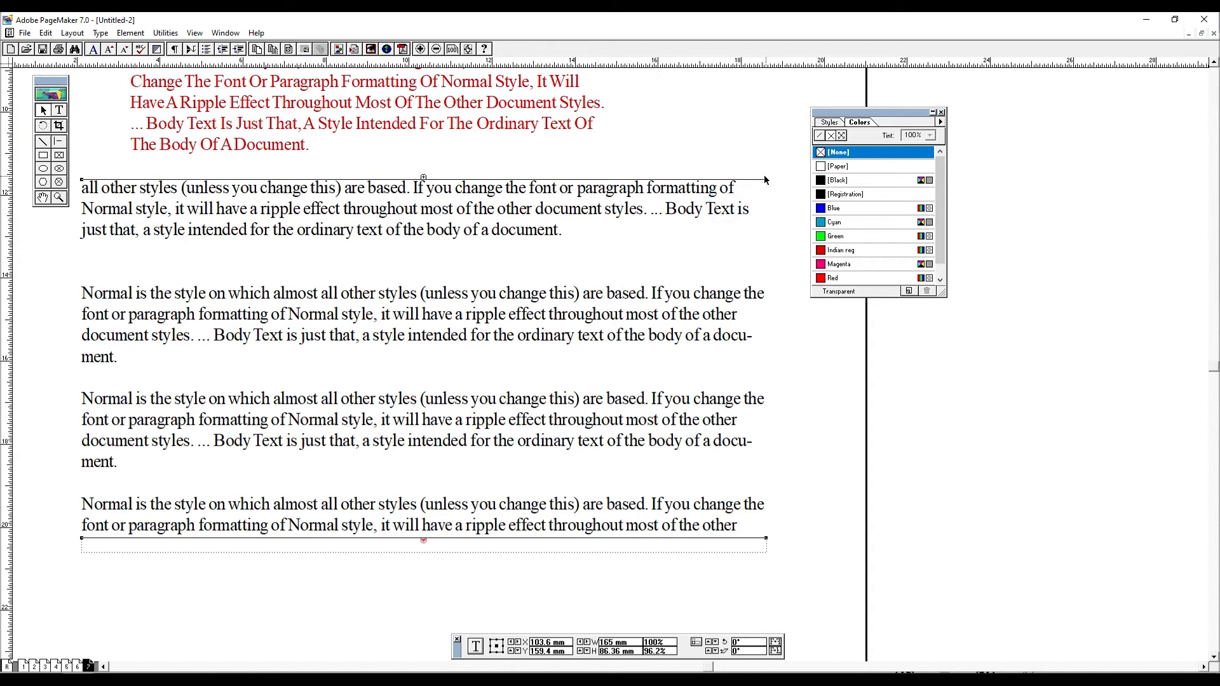
# - Narrow the black continued text block to about 83.4 mm, centre it below the red paragraph, and make it about 86.4 mm high
pyautogui.moveTo(765, 180); pyautogui.dragTo(427, 215)
pyautogui.moveTo(207, 299); pyautogui.dragTo(357, 287)
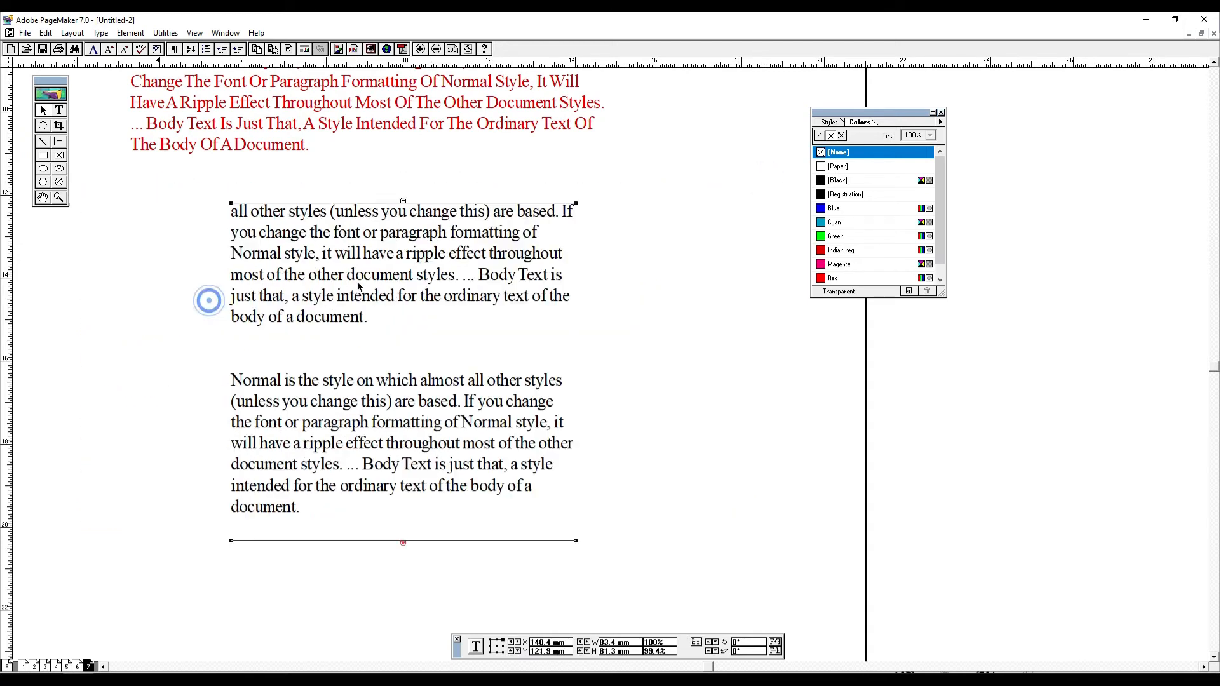
pyautogui.moveTo(405, 542); pyautogui.dragTo(410, 567)
pyautogui.click(284, 236)
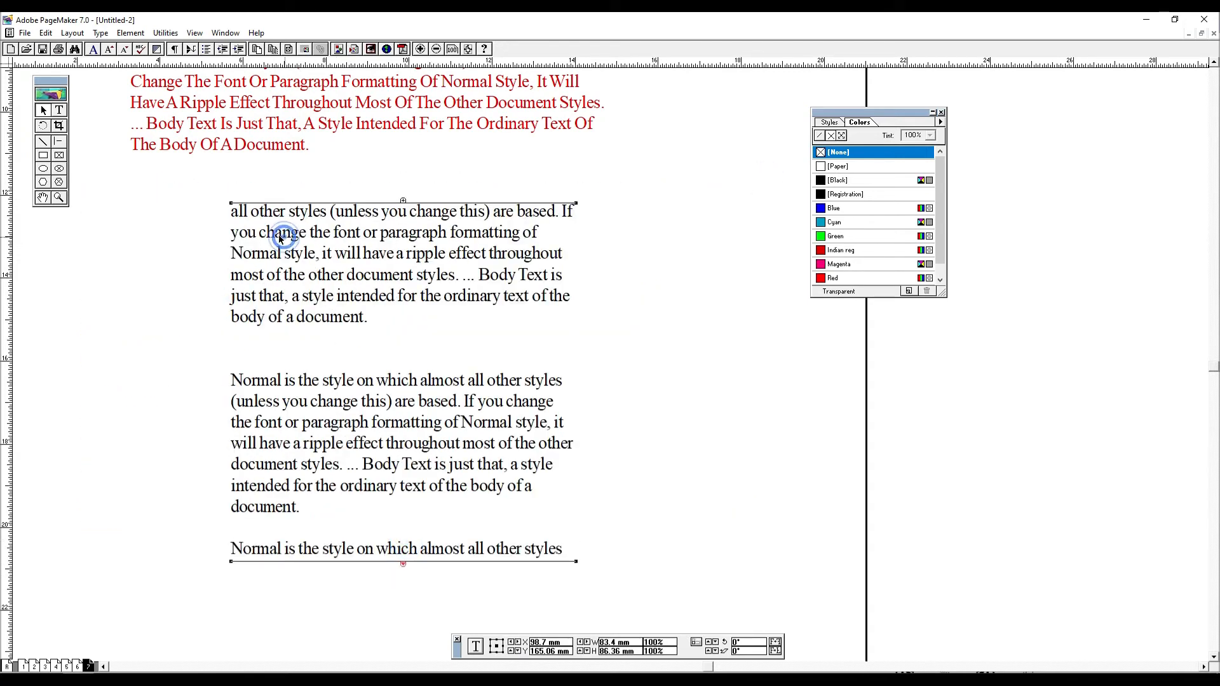
pyautogui.click(65, 110)
pyautogui.moveTo(231, 215); pyautogui.dragTo(388, 321)
pyautogui.click(165, 32)
pyautogui.click(165, 33)
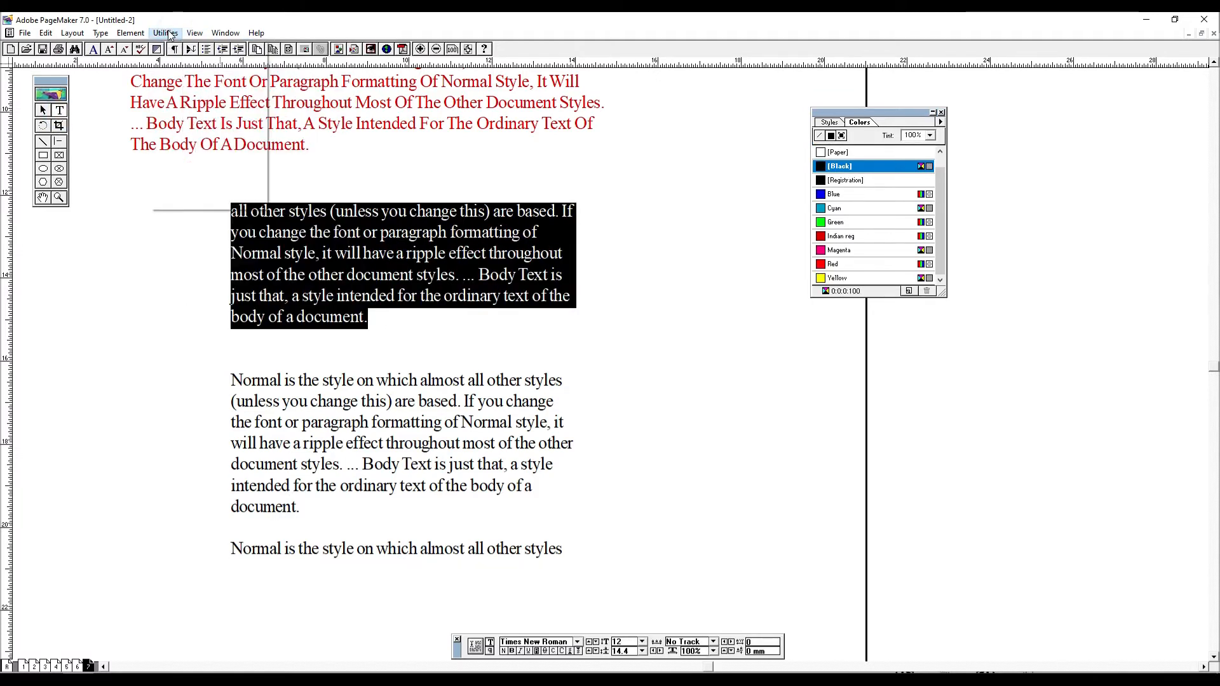
pyautogui.click(165, 32)
pyautogui.click(190, 48)
pyautogui.click(337, 131)
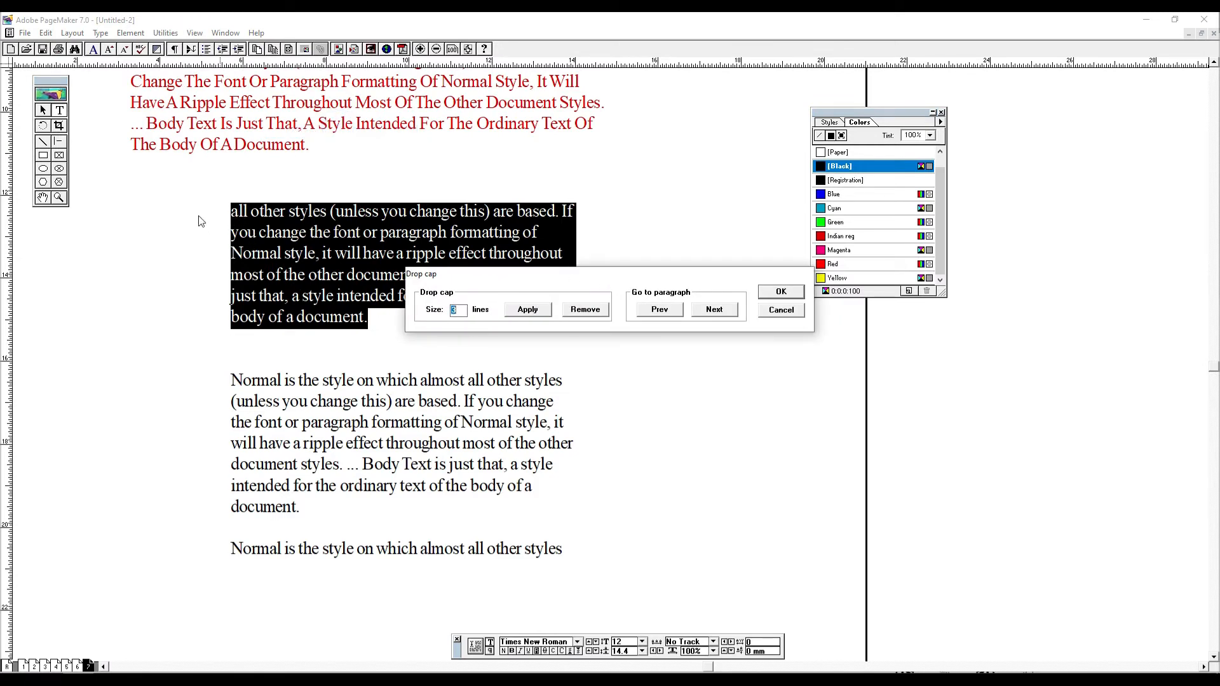
pyautogui.click(781, 310)
# - Capitalize the first letter of the black paragraph that begins with "all other styles"
pyautogui.click(256, 210)
pyautogui.moveTo(245, 210); pyautogui.dragTo(232, 211)
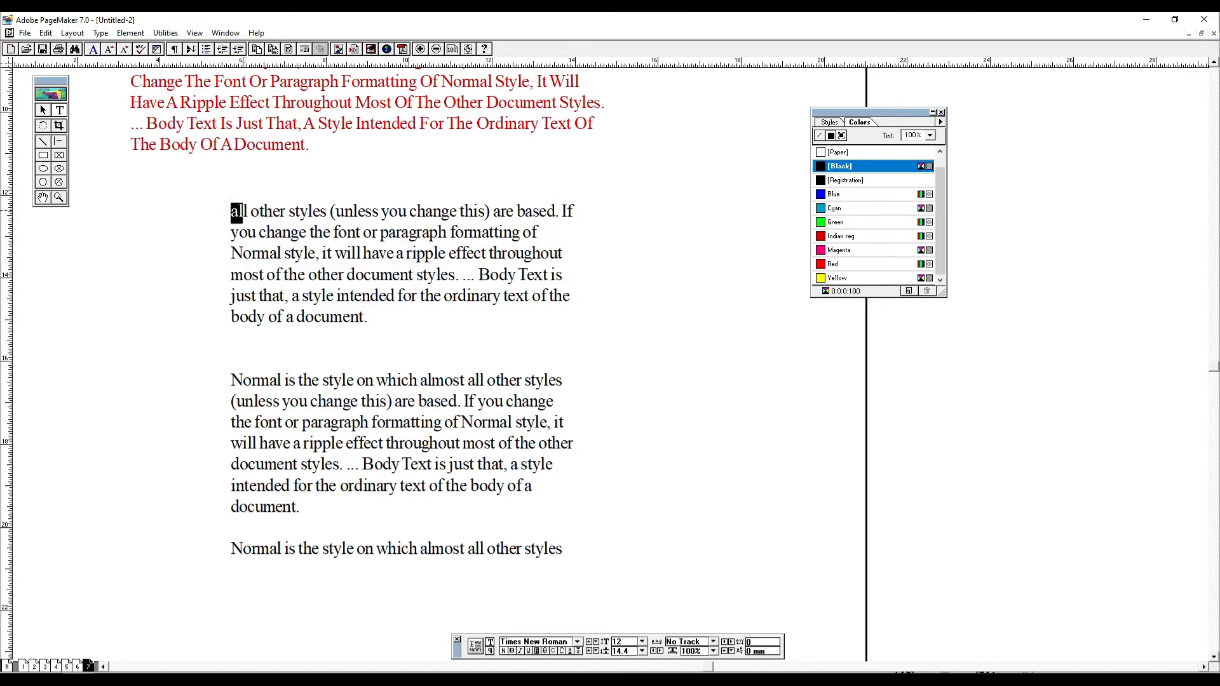
pyautogui.hotkey('ctrl', 'shift', 'k')
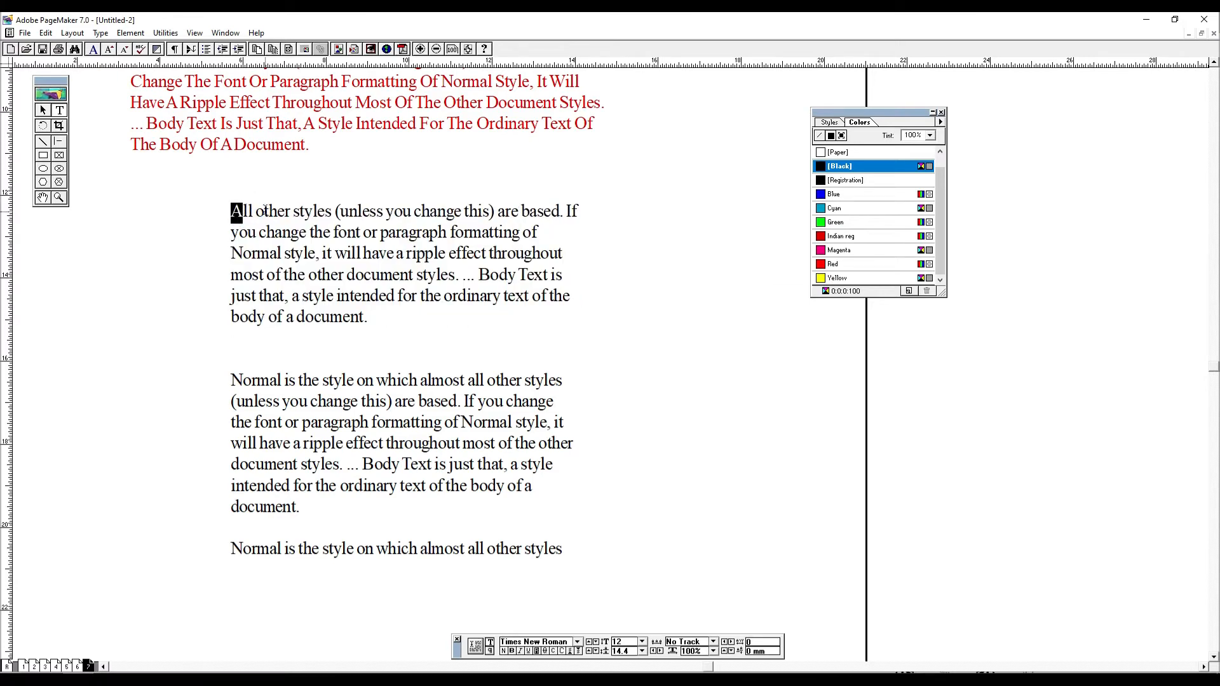
# - Try to apply a drop cap 3 lines high to the paragraph beginning with "All other styles"
pyautogui.moveTo(398, 325); pyautogui.dragTo(195, 207)
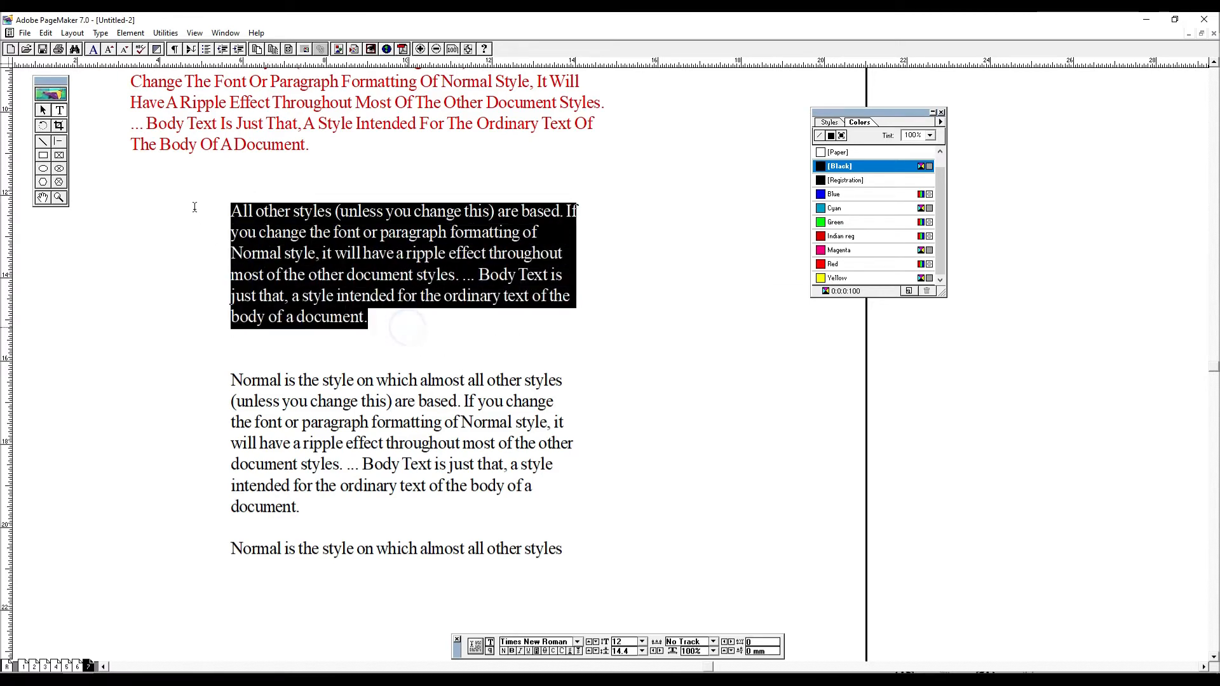
pyautogui.click(165, 33)
pyautogui.moveTo(258, 48)
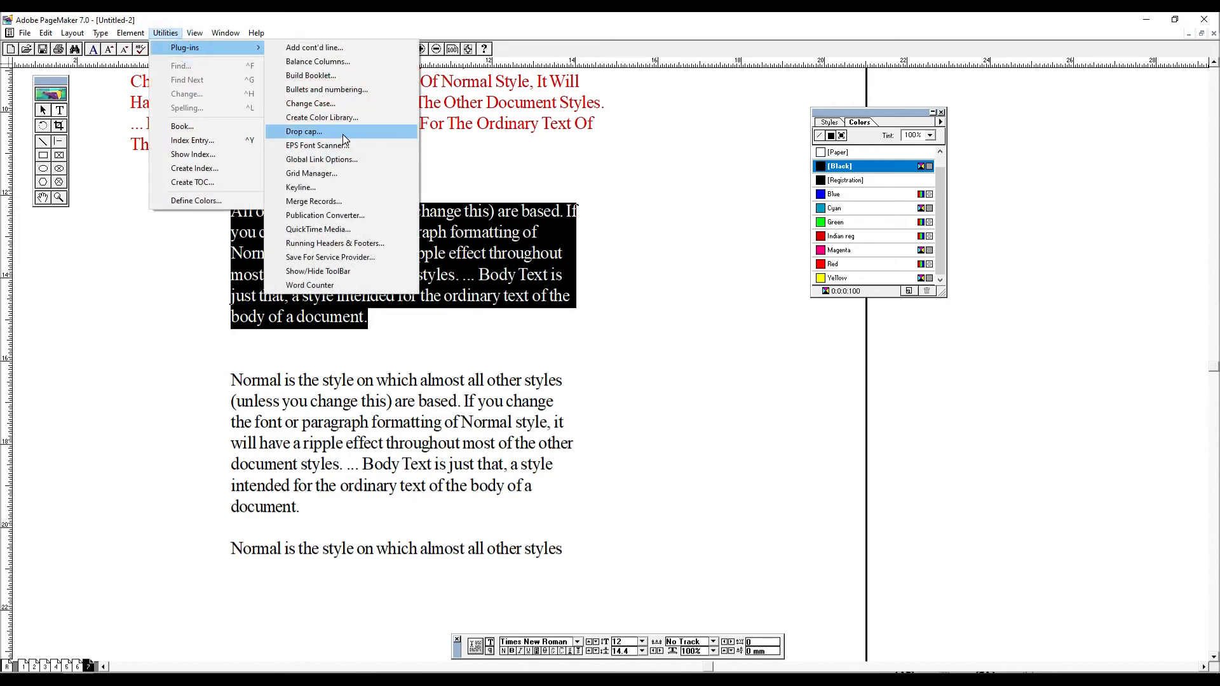
pyautogui.click(343, 136)
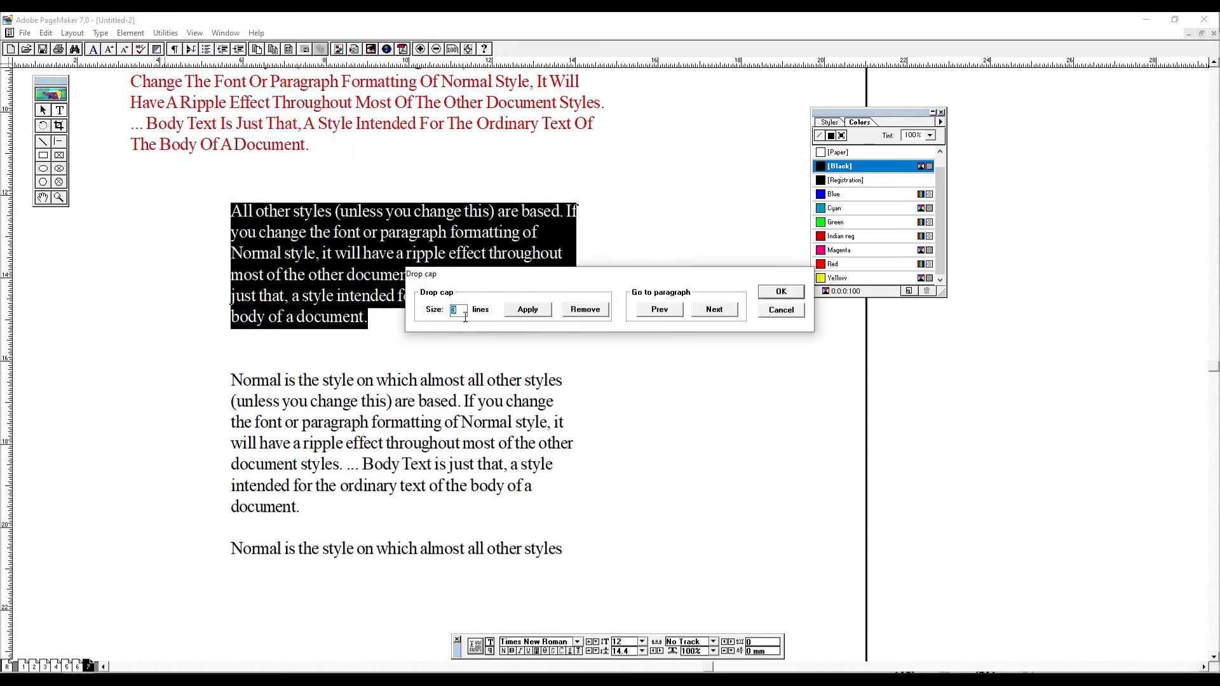
pyautogui.click(781, 291)
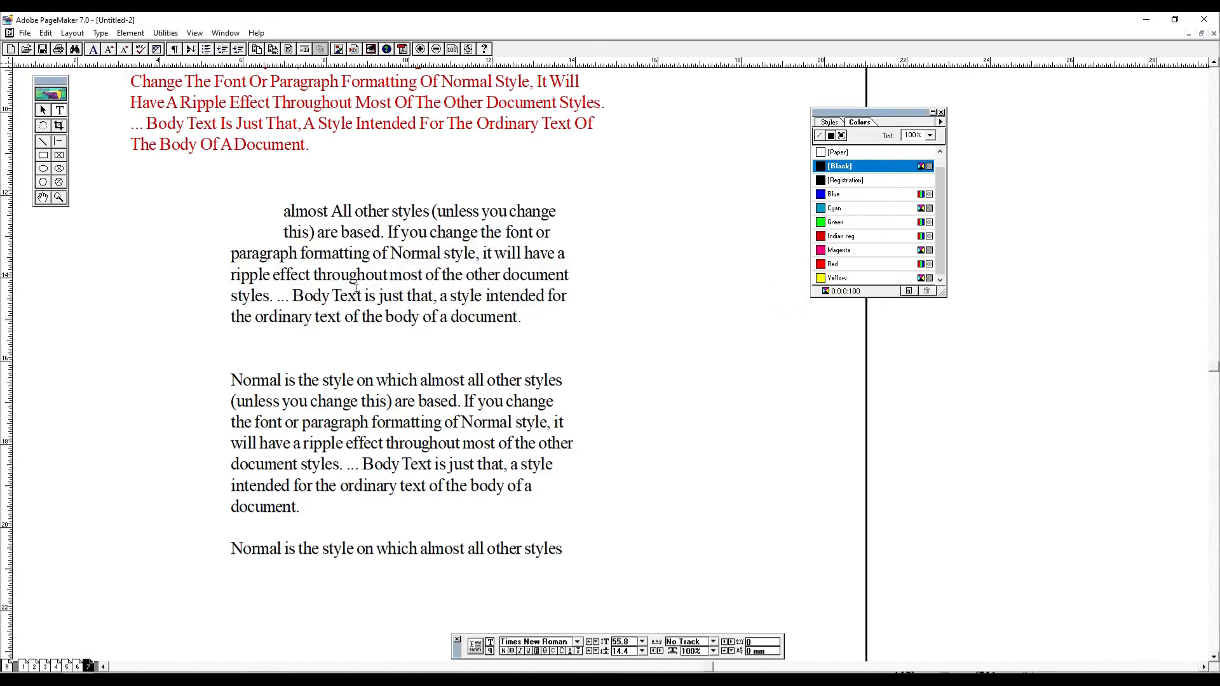
pyautogui.tripleClick(280, 214)
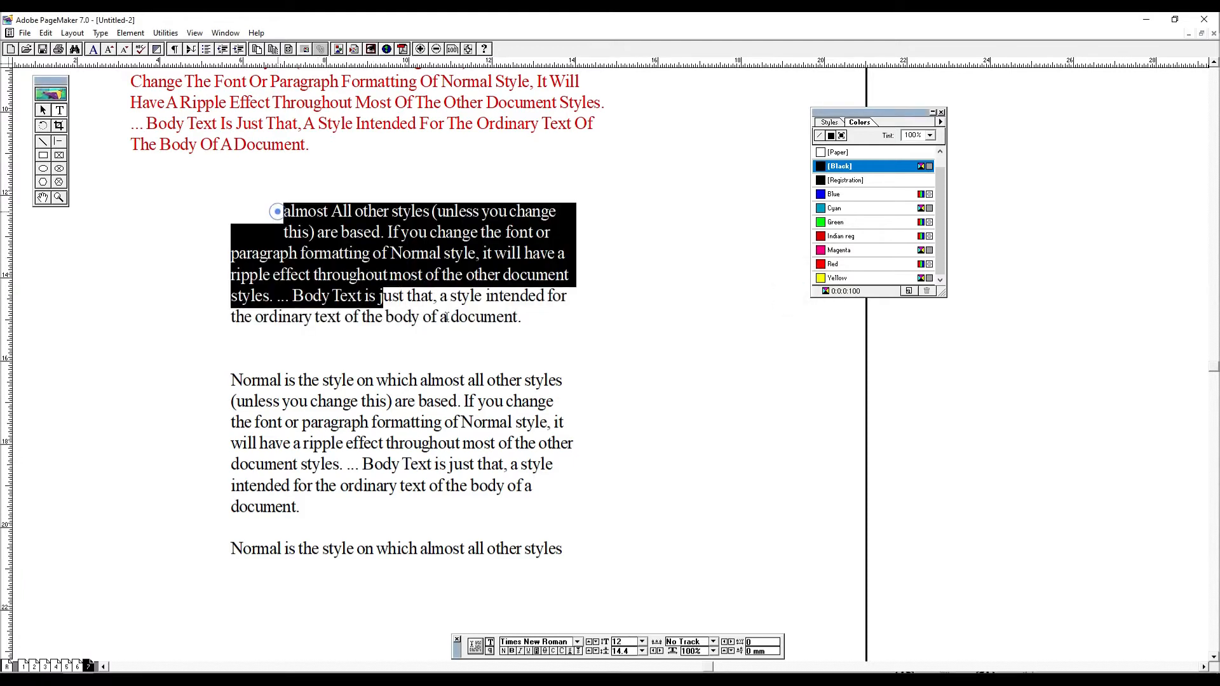
pyautogui.click(43, 112)
pyautogui.moveTo(368, 276); pyautogui.dragTo(367, 337)
pyautogui.hotkey('ctrl', 'z')
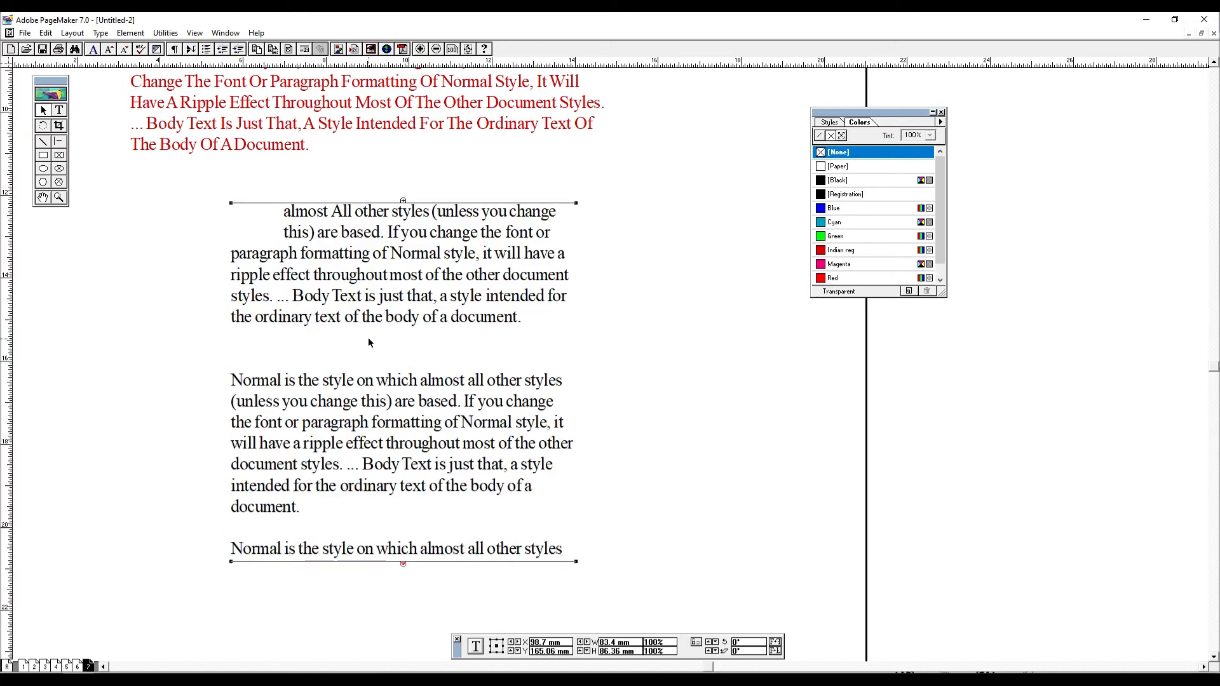
pyautogui.hotkey('ctrl', '0')
pyautogui.press('pageup')
pyautogui.press('pagedown')
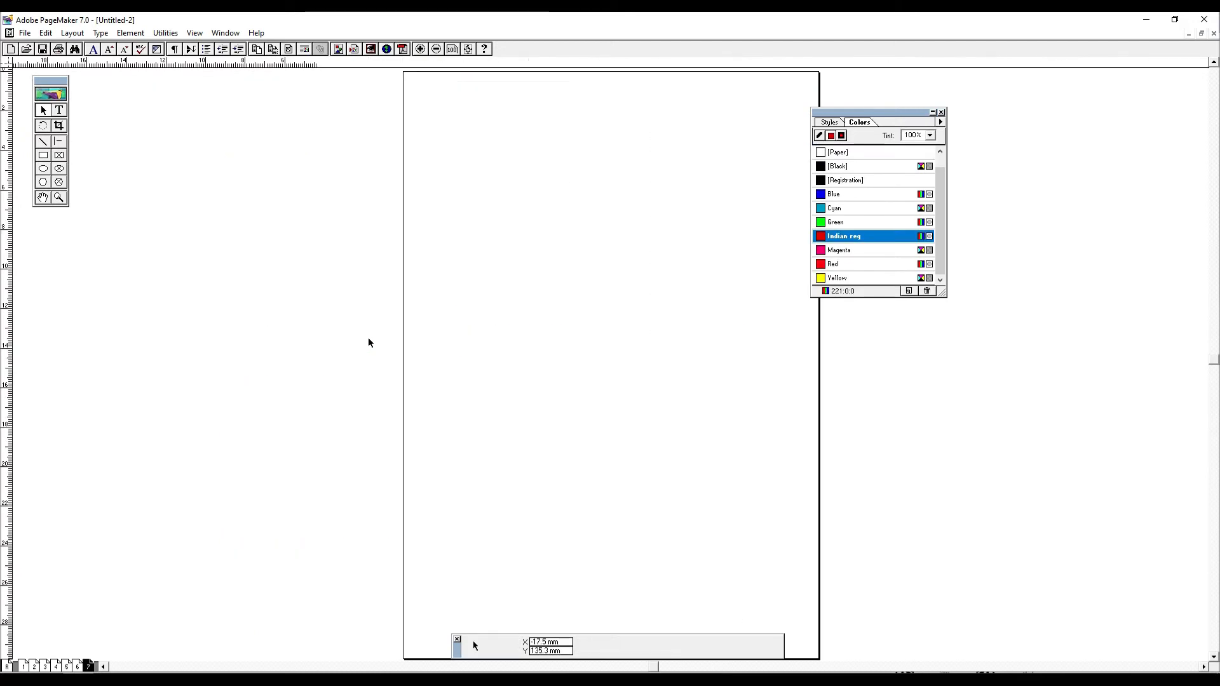
pyautogui.moveTo(633, 367); pyautogui.dragTo(488, 373)
pyautogui.hotkey('ctrl', 'z')
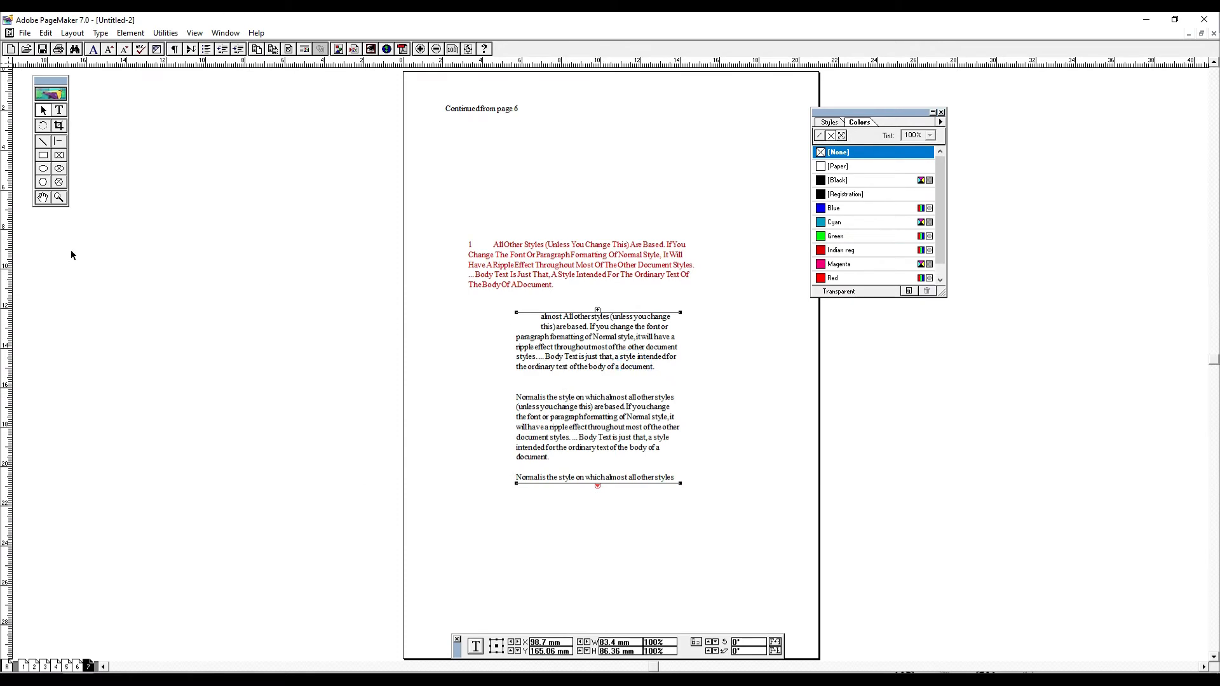
# - Copy the first black paragraph's text and delete all text blocks from the page
pyautogui.click(60, 110)
pyautogui.moveTo(541, 317); pyautogui.dragTo(655, 368)
pyautogui.hotkey('ctrl', 'c')
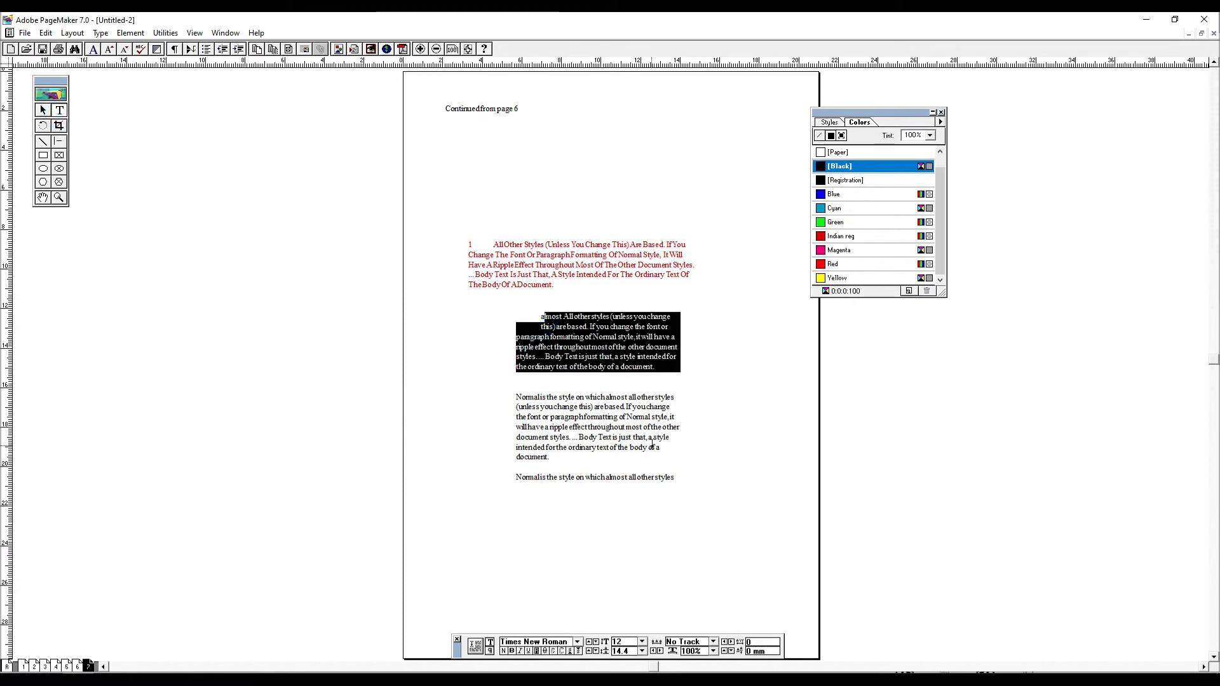
pyautogui.click(43, 110)
pyautogui.press('Delete')
pyautogui.click(610, 274)
pyautogui.press('Delete')
pyautogui.scroll(3, 504, 158)
pyautogui.click(494, 245)
pyautogui.press('Delete')
# - Paste the copied paragraph into a new text block about 88.3 mm wide on the upper part of the page and justify it
pyautogui.hotkey('ctrl', 'space')
pyautogui.moveTo(378, 172); pyautogui.dragTo(887, 465)
pyautogui.click(66, 113)
pyautogui.moveTo(273, 264); pyautogui.dragTo(632, 487)
pyautogui.hotkey('ctrl', 'v')
pyautogui.hotkey('ctrl', 'a')
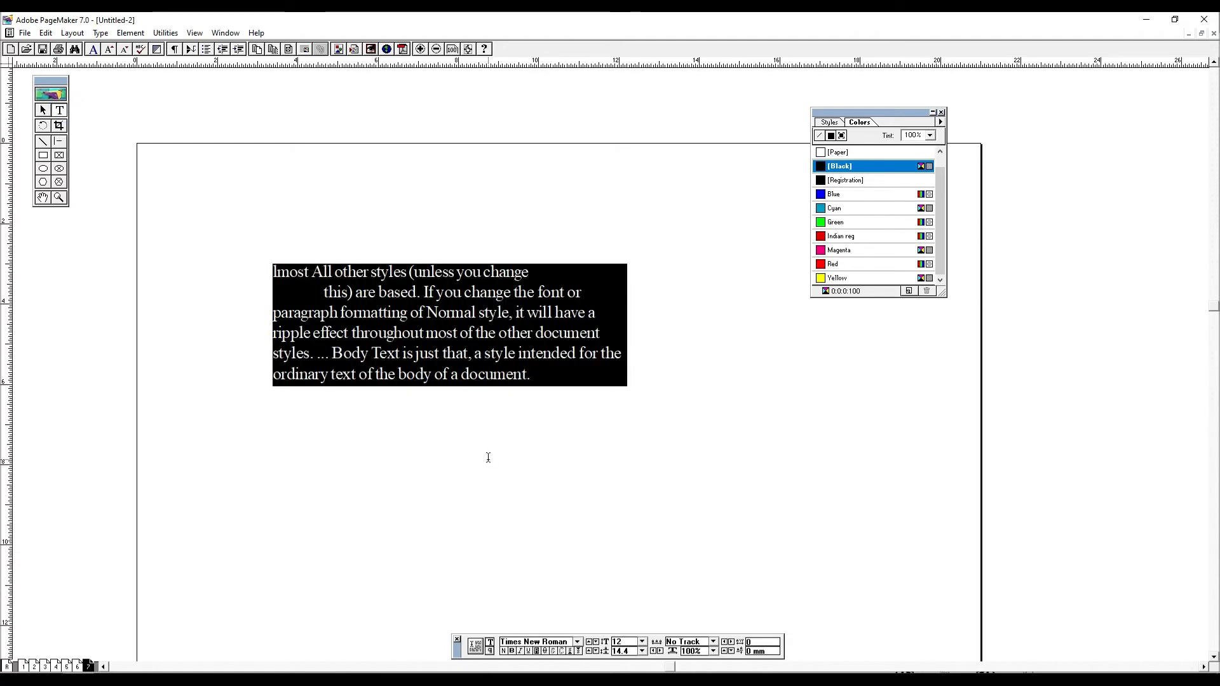
pyautogui.hotkey('ctrl', 'shift', 'j')
# - Correct the paragraph's opening word to "Almost" and remove the line break and tab before "this)"
pyautogui.click(286, 272)
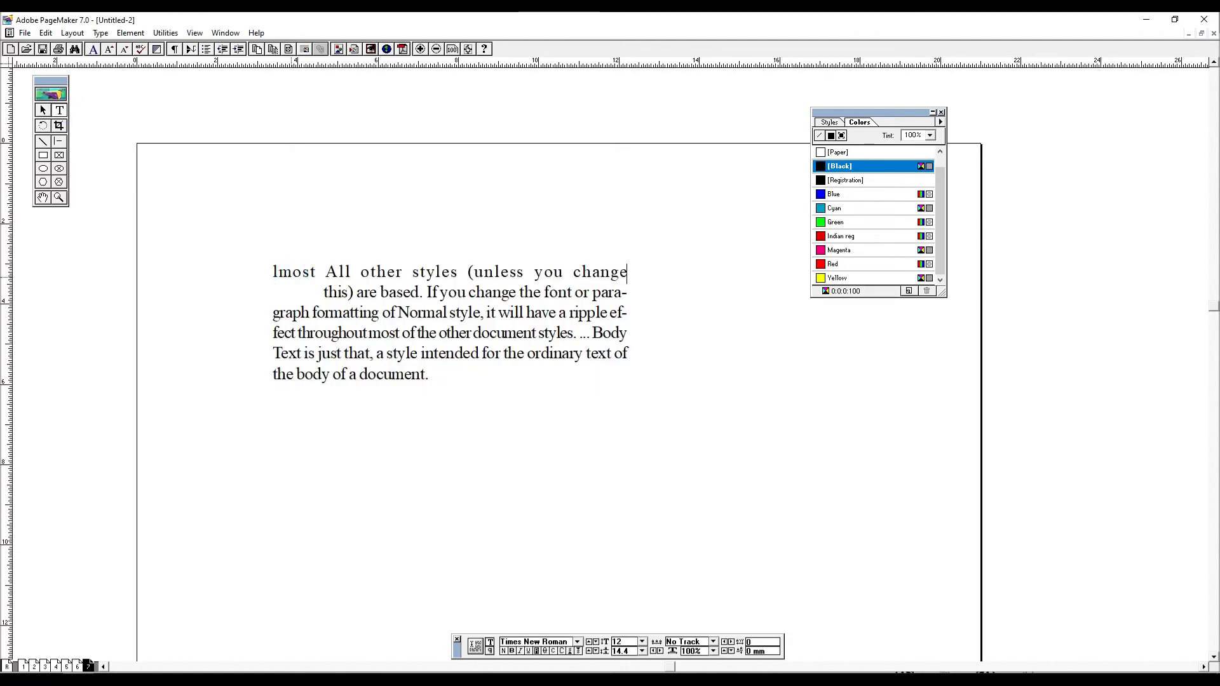
pyautogui.hotkey('shift', 'Right')
pyautogui.write('AL')
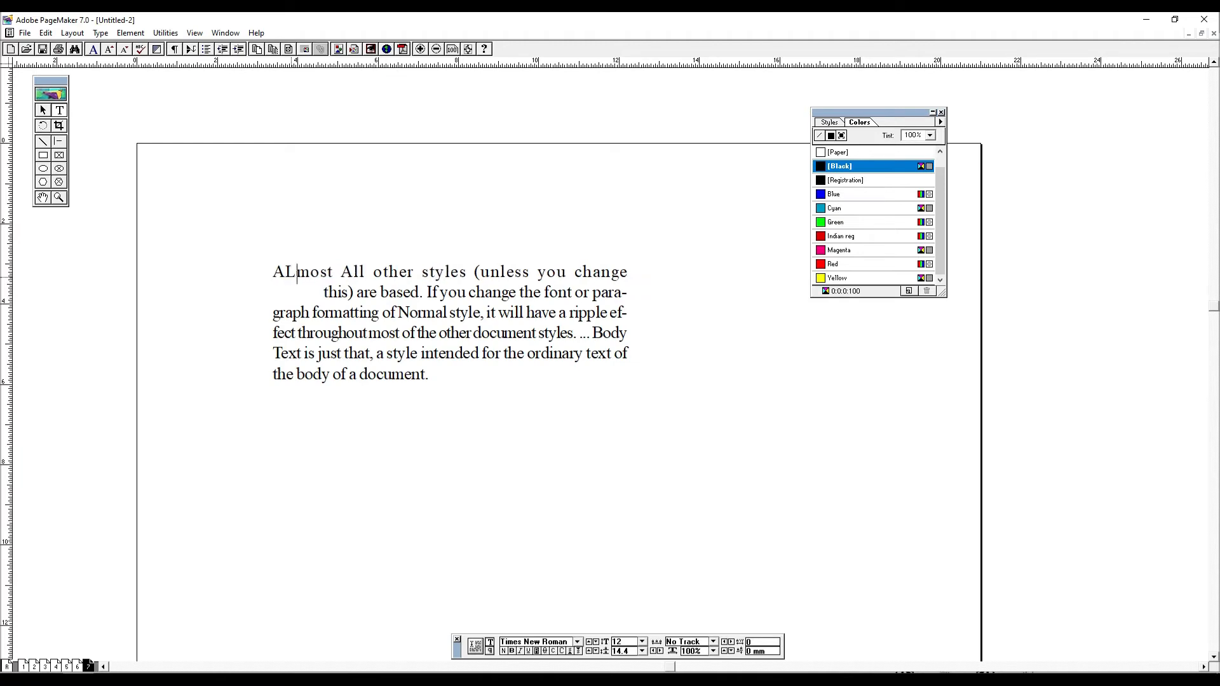
pyautogui.press('BackSpace')
pyautogui.write('l')
pyautogui.hotkey('ctrl', 'a')
pyautogui.press('Right')
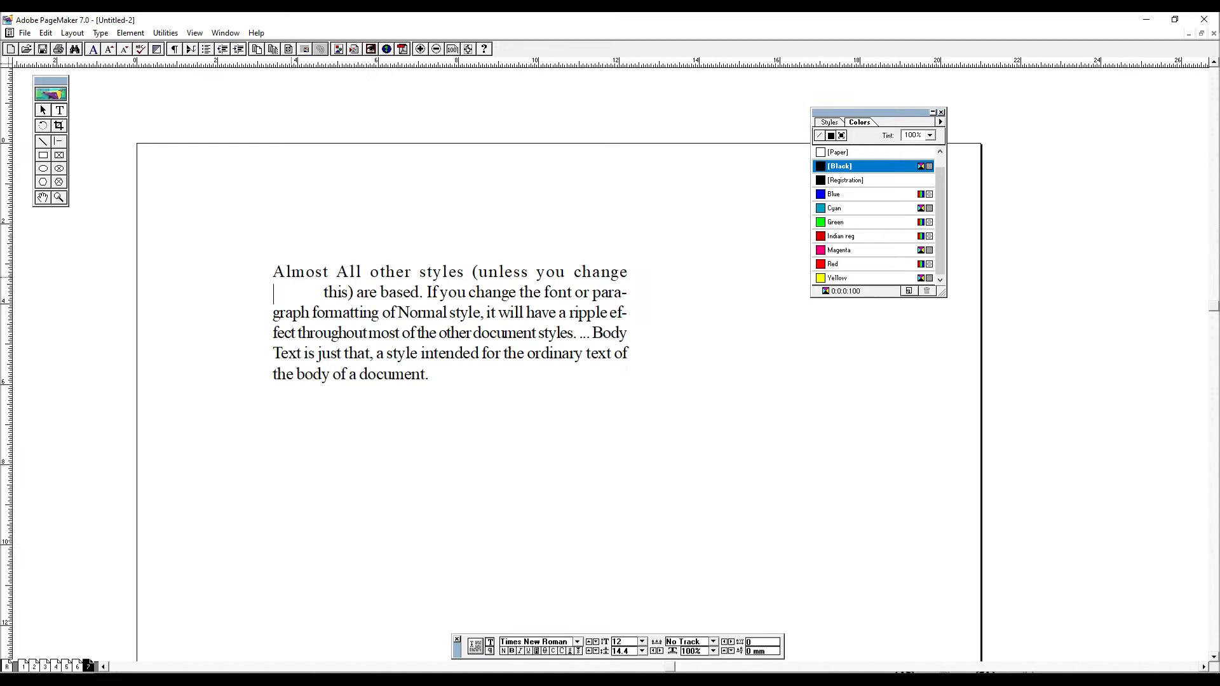
pyautogui.press('BackSpace')
pyautogui.press('BackSpace')
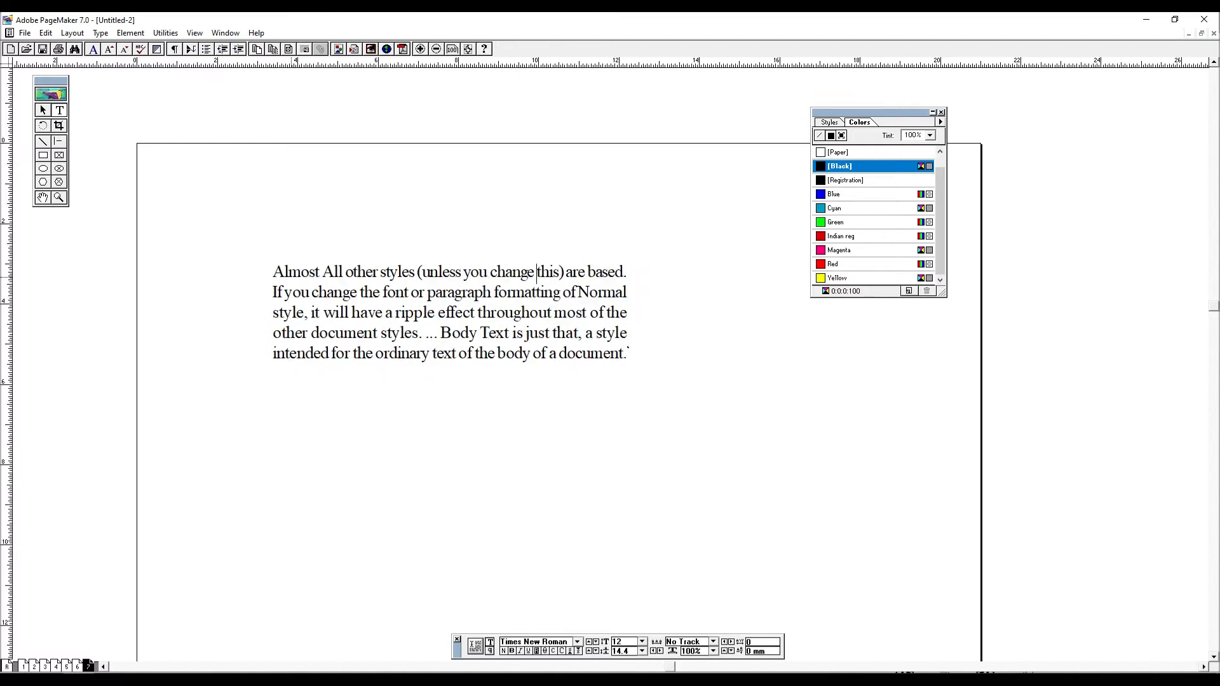
# - Apply a drop cap 3 lines high to the justified paragraph beginning with "Almost"
pyautogui.hotkey('ctrl', 'a')
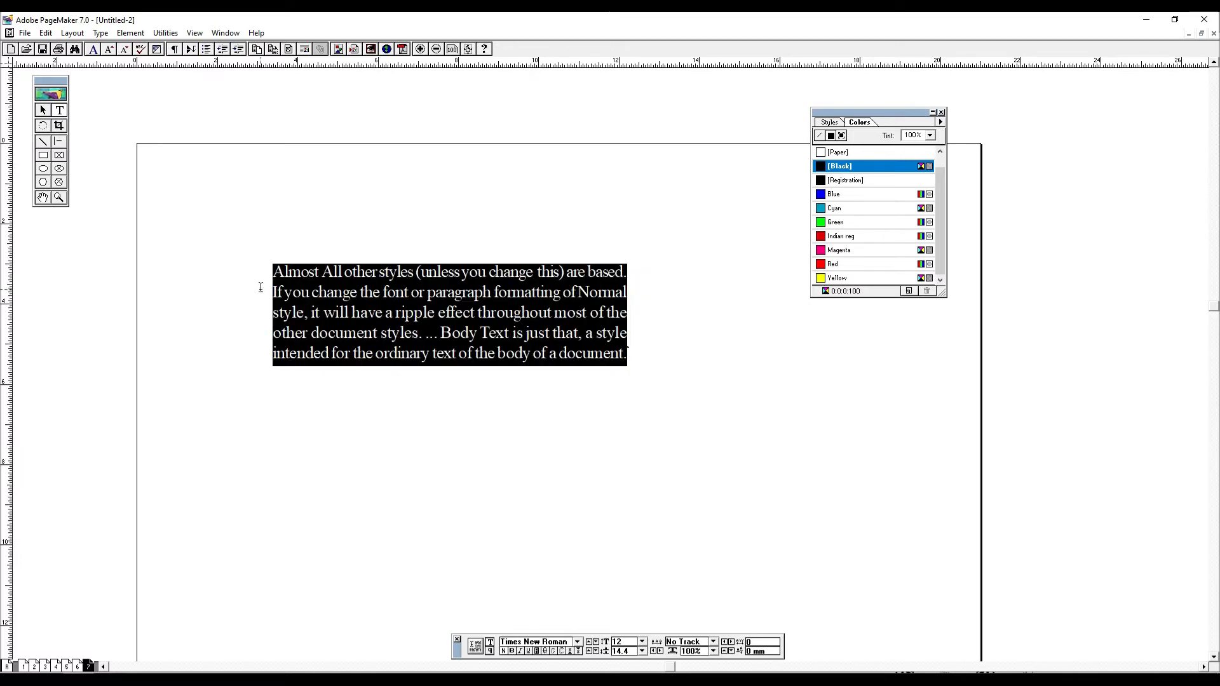
pyautogui.moveTo(184, 48)
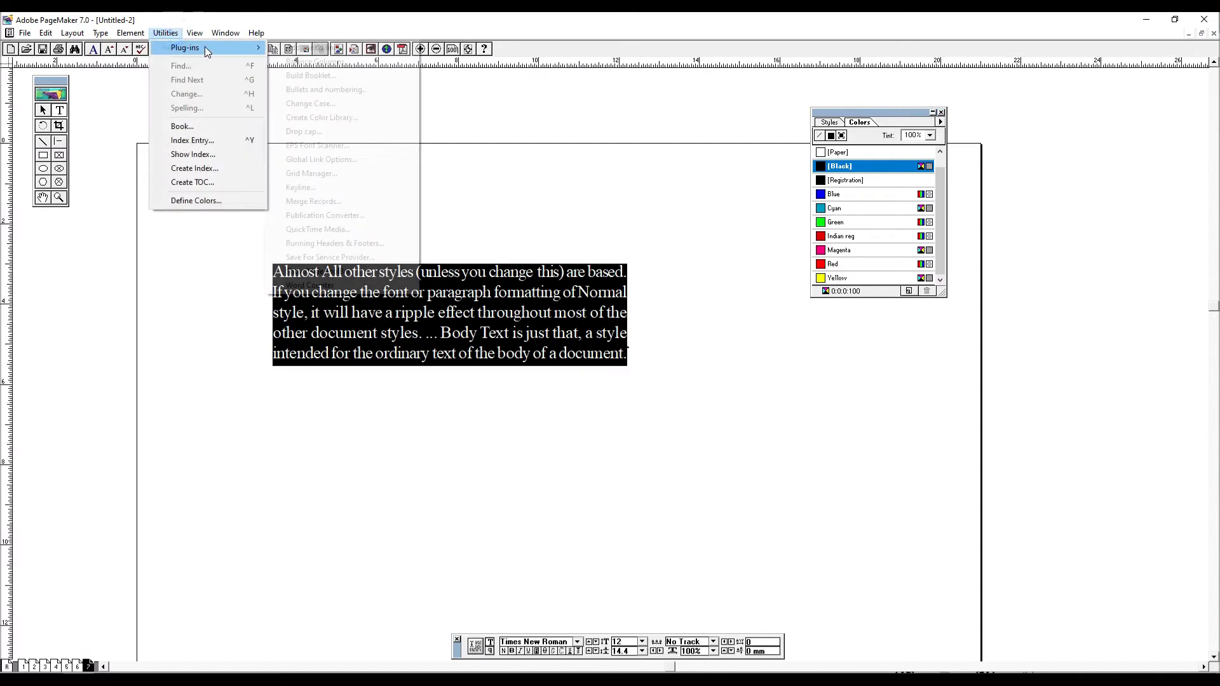
pyautogui.click(322, 133)
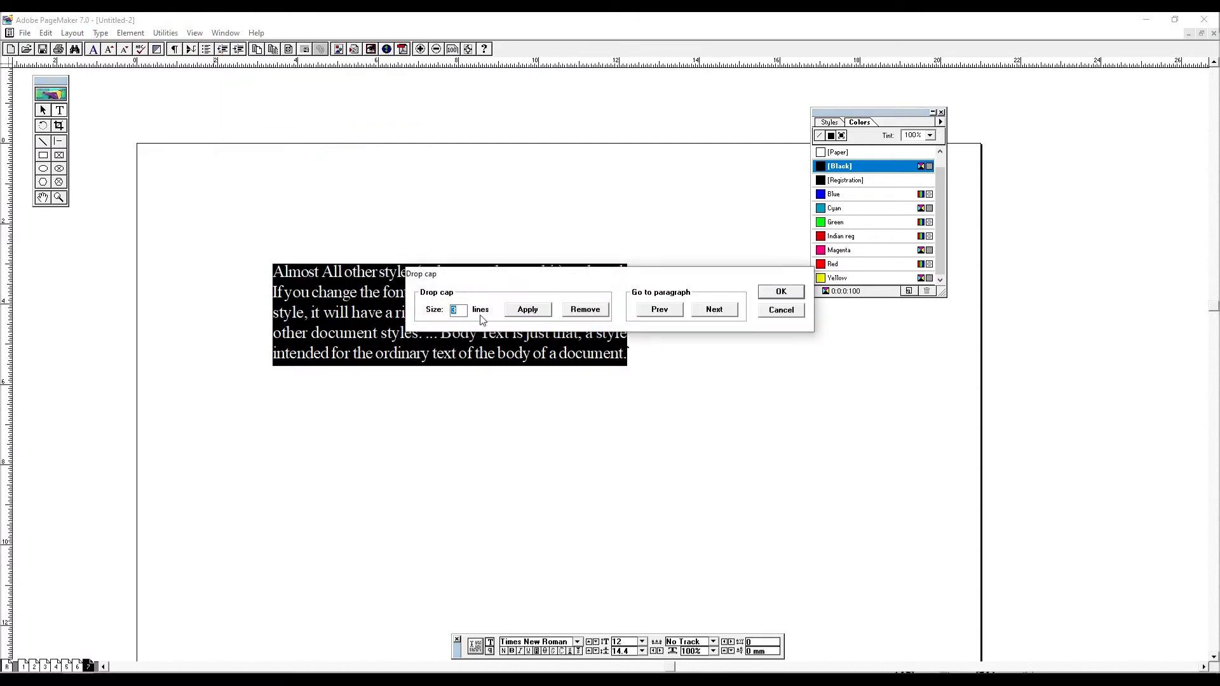
pyautogui.click(799, 293)
pyautogui.click(387, 295)
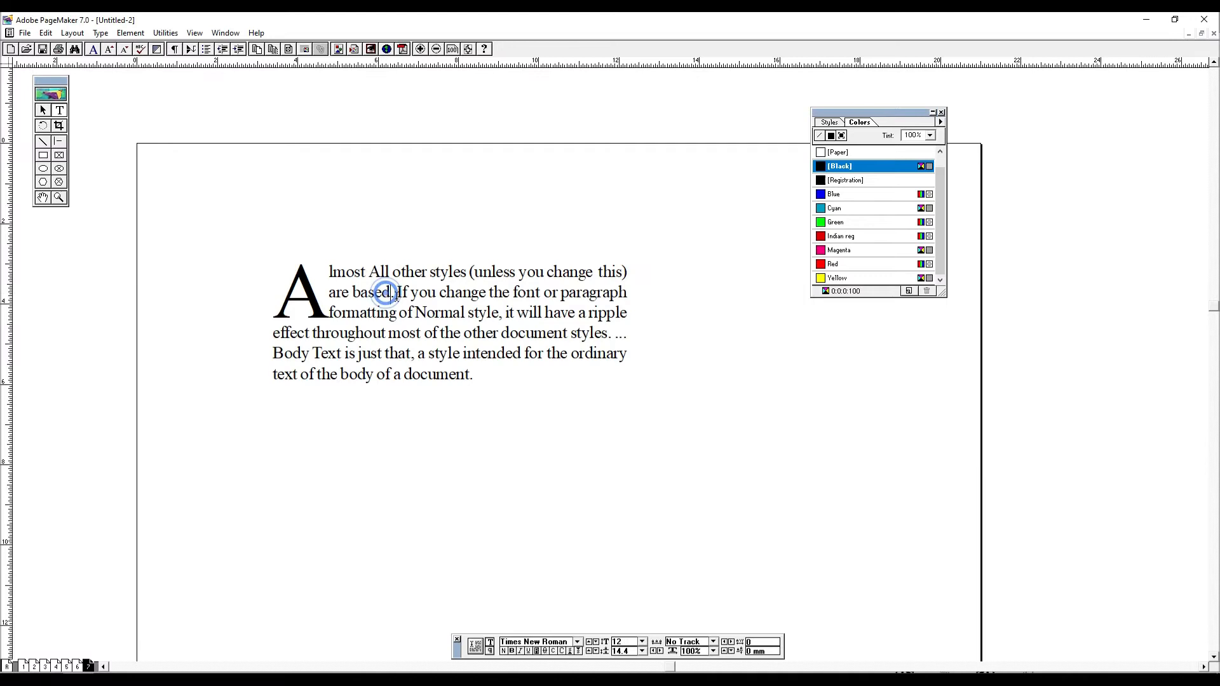
# - Move the drop cap text block closer to the page's upper-left corner, to about X 55.65 mm and Y 37.36 mm
pyautogui.hotkey('ctrl', 'a')
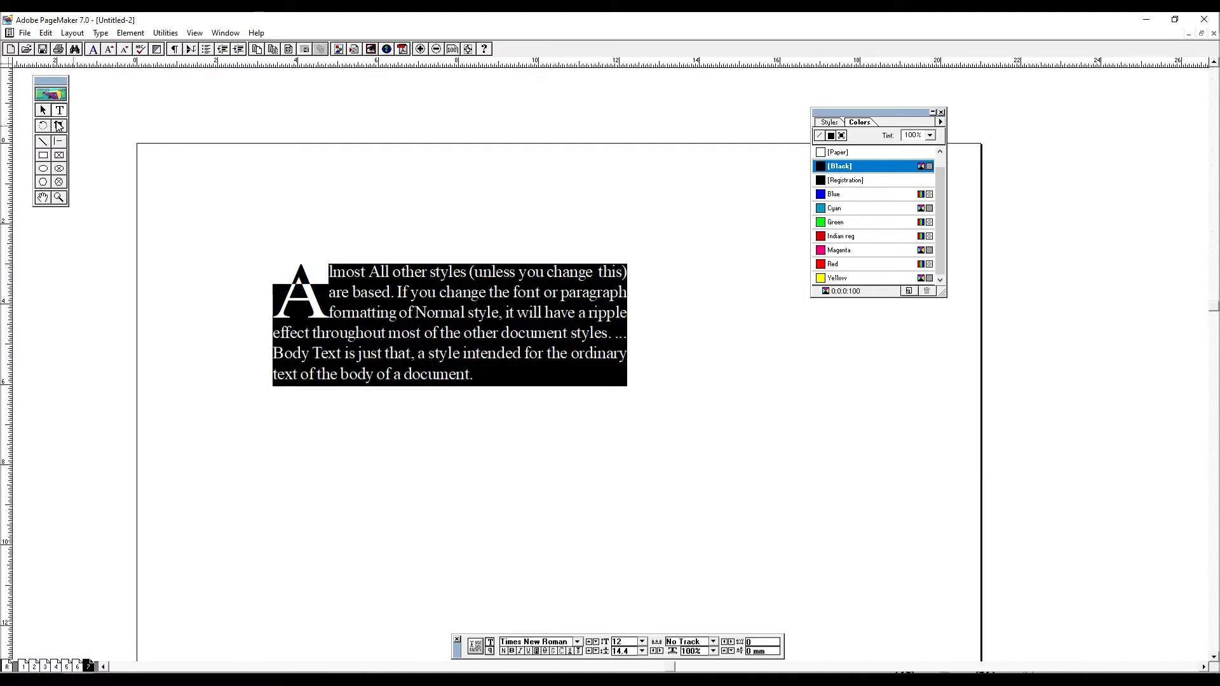
pyautogui.click(43, 110)
pyautogui.moveTo(345, 322); pyautogui.dragTo(260, 288)
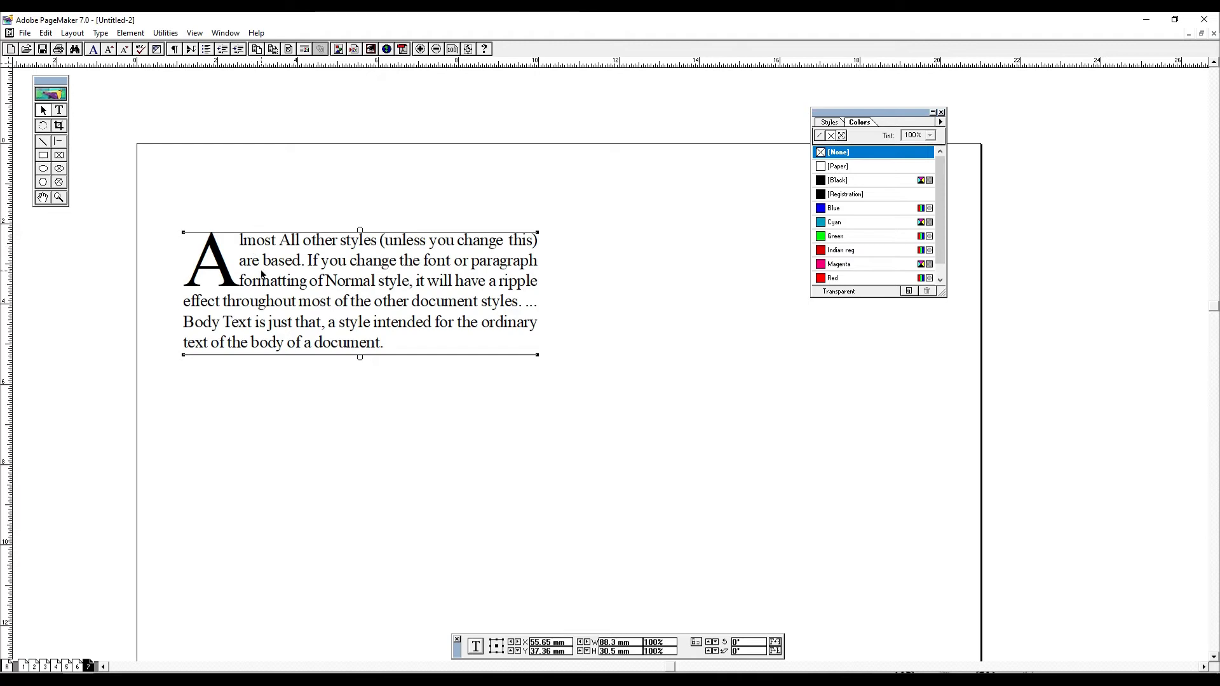
# - Apply Global Link Options to all pages, changing the link options for graphics to store a copy in the publication
pyautogui.click(61, 110)
pyautogui.click(299, 266)
pyautogui.hotkey('ctrl', 'a')
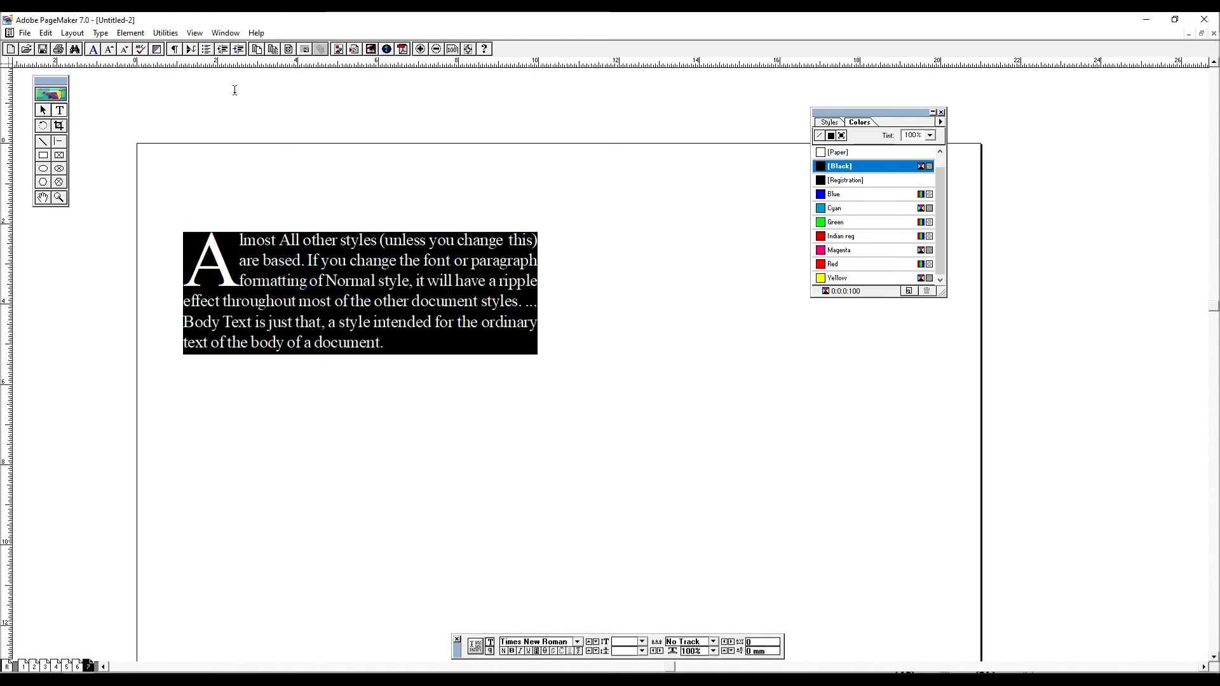
pyautogui.click(164, 33)
pyautogui.moveTo(251, 47)
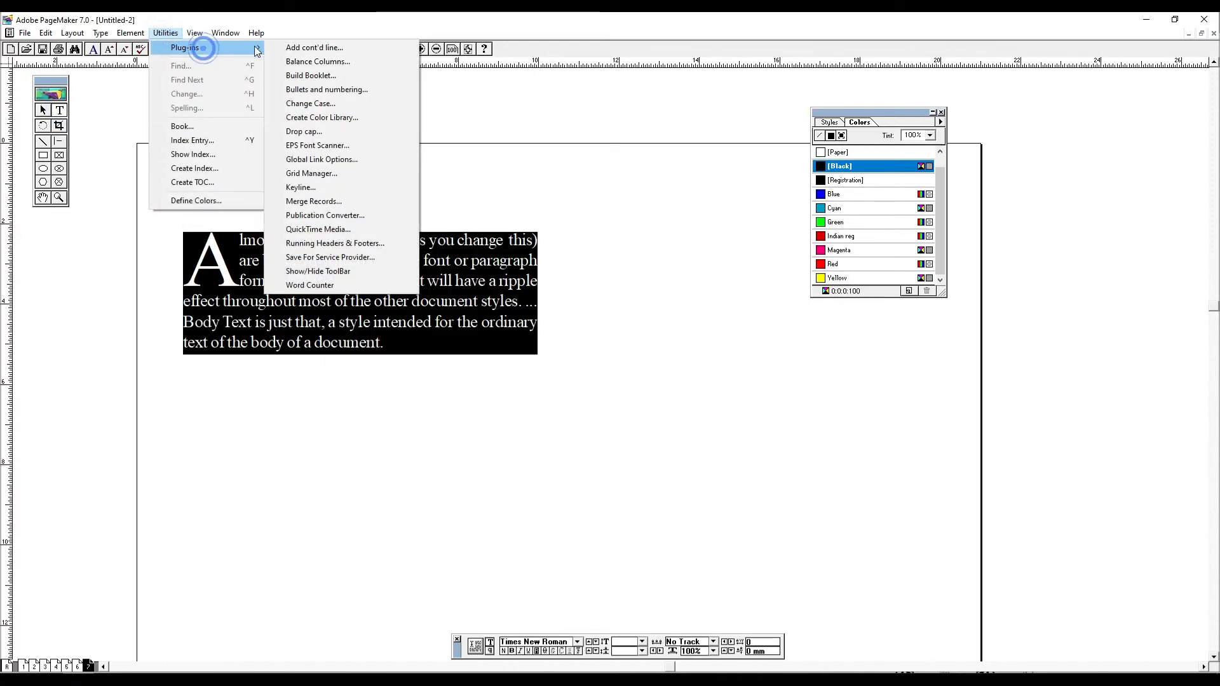
pyautogui.click(360, 159)
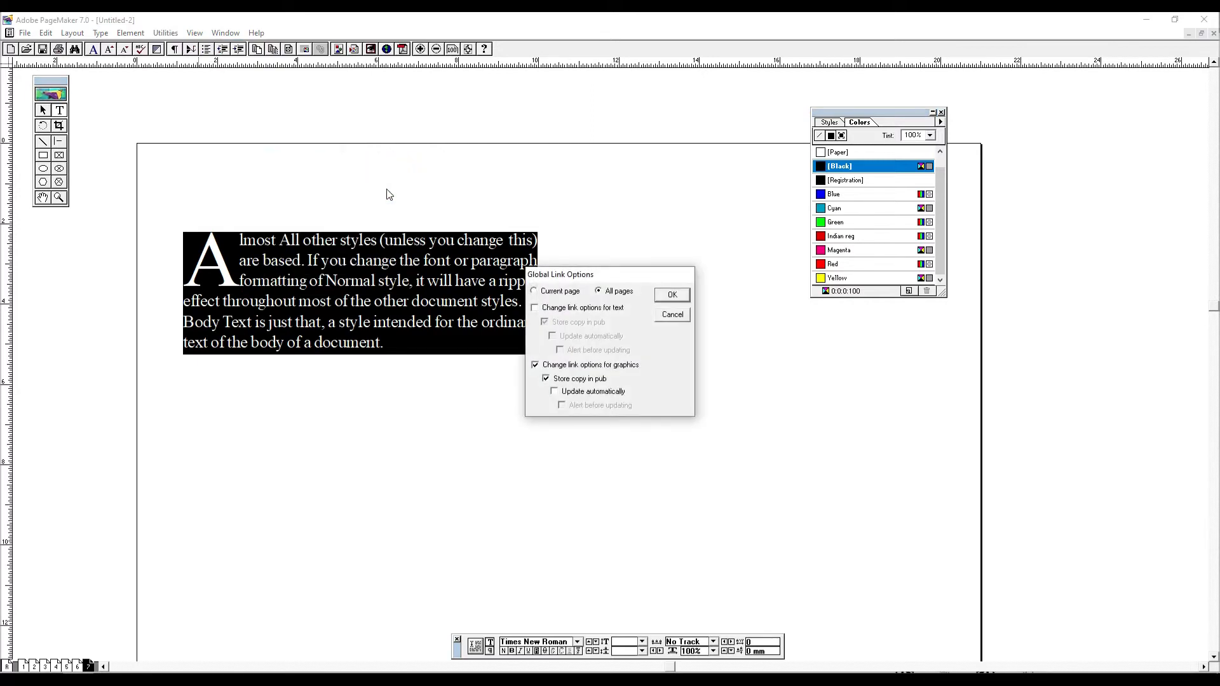
pyautogui.click(672, 293)
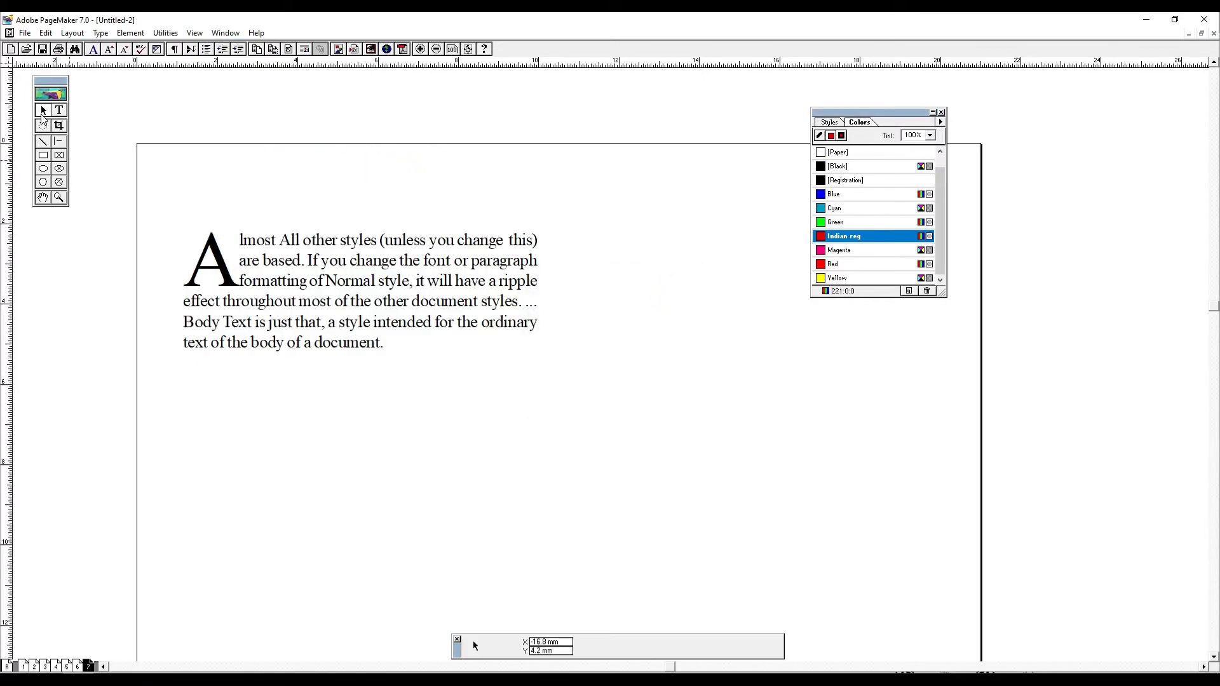
# - Open Notepad and enter a short line of text beginning with "all the b"
pyautogui.press('super')
pyautogui.write('note')
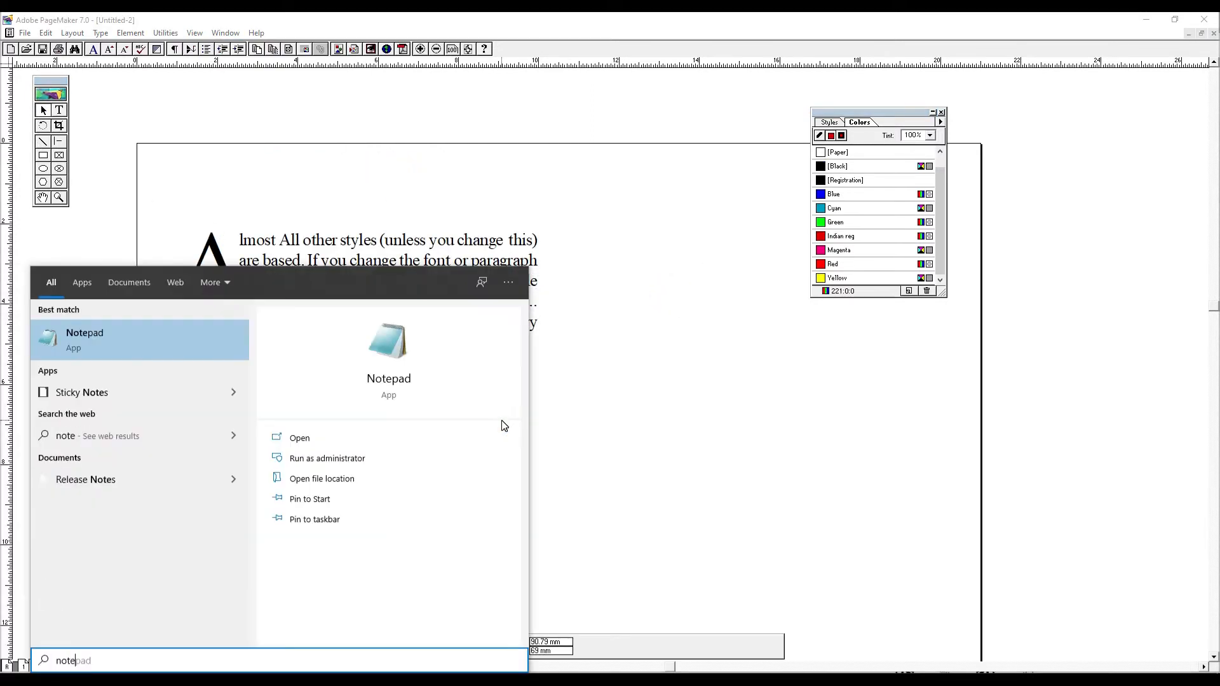
pyautogui.press('Return')
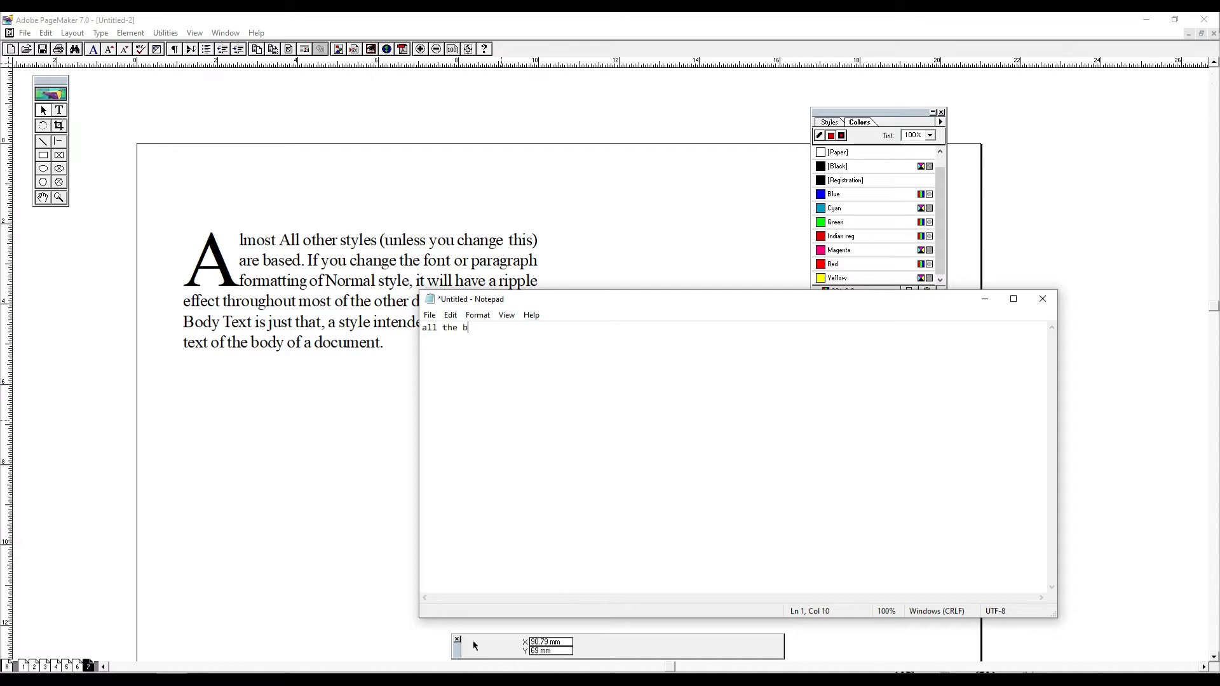
# - Save the Notepad text file to the Desktop as "all the besst" and close Notepad
pyautogui.hotkey('ctrl', 's')
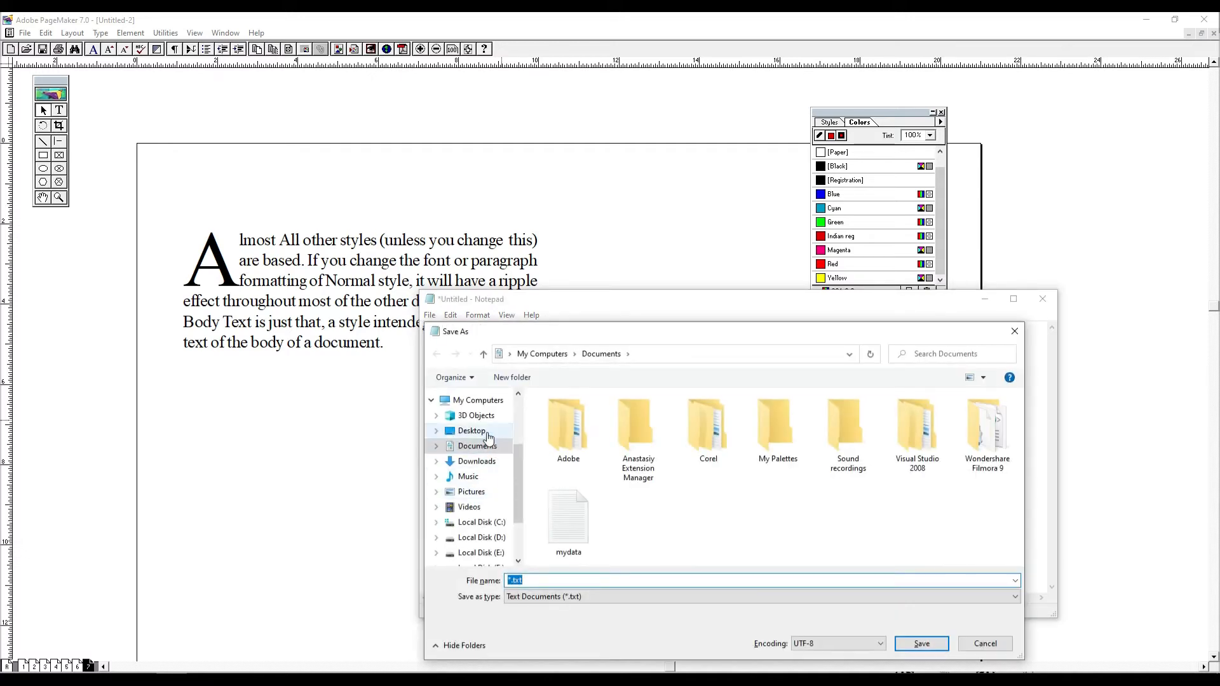
pyautogui.click(472, 431)
pyautogui.click(604, 574)
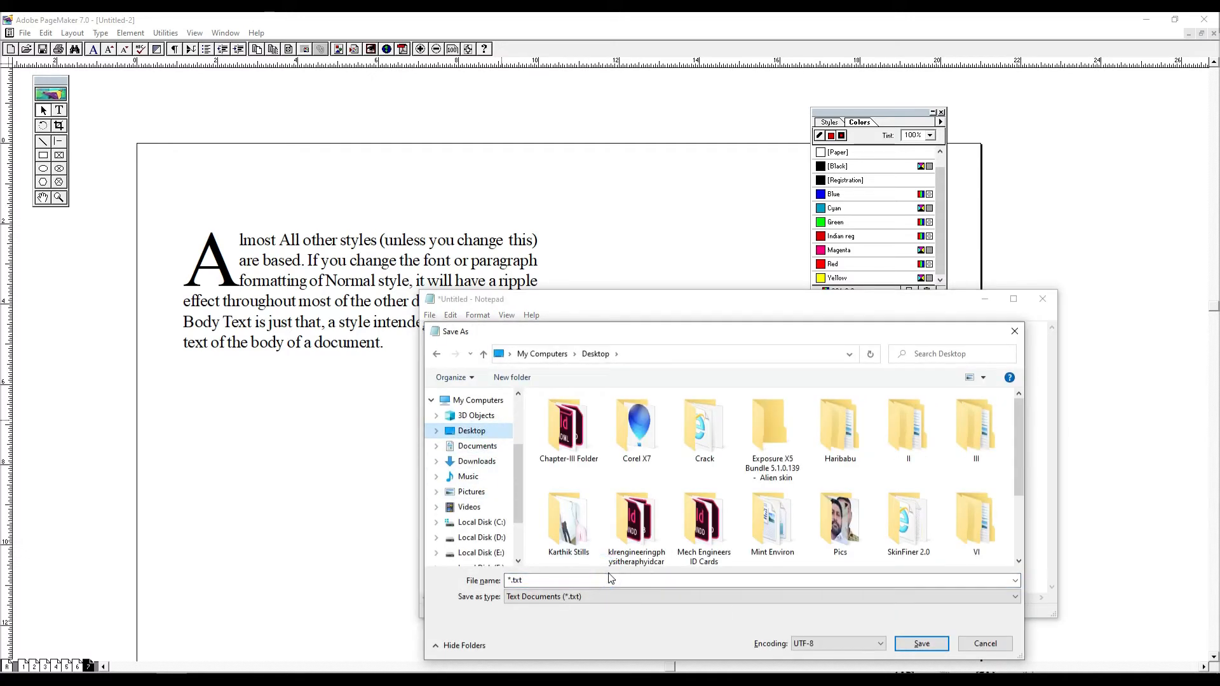
pyautogui.click(585, 576)
pyautogui.write('all the besst')
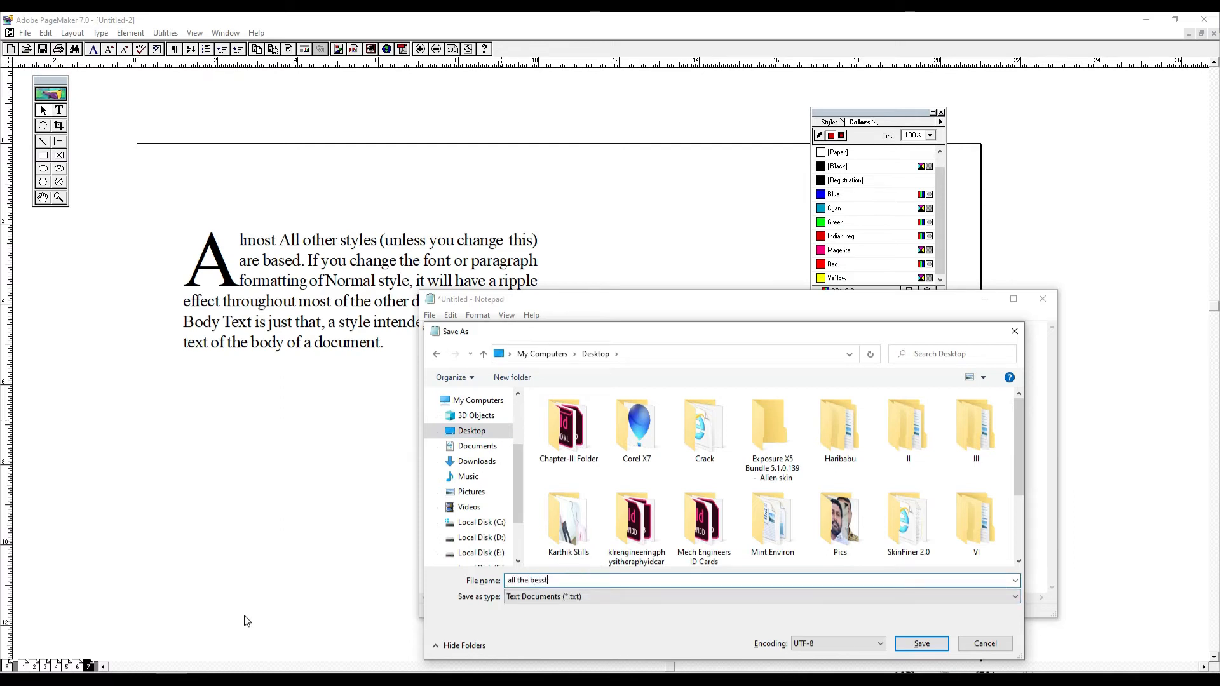
pyautogui.press('Return')
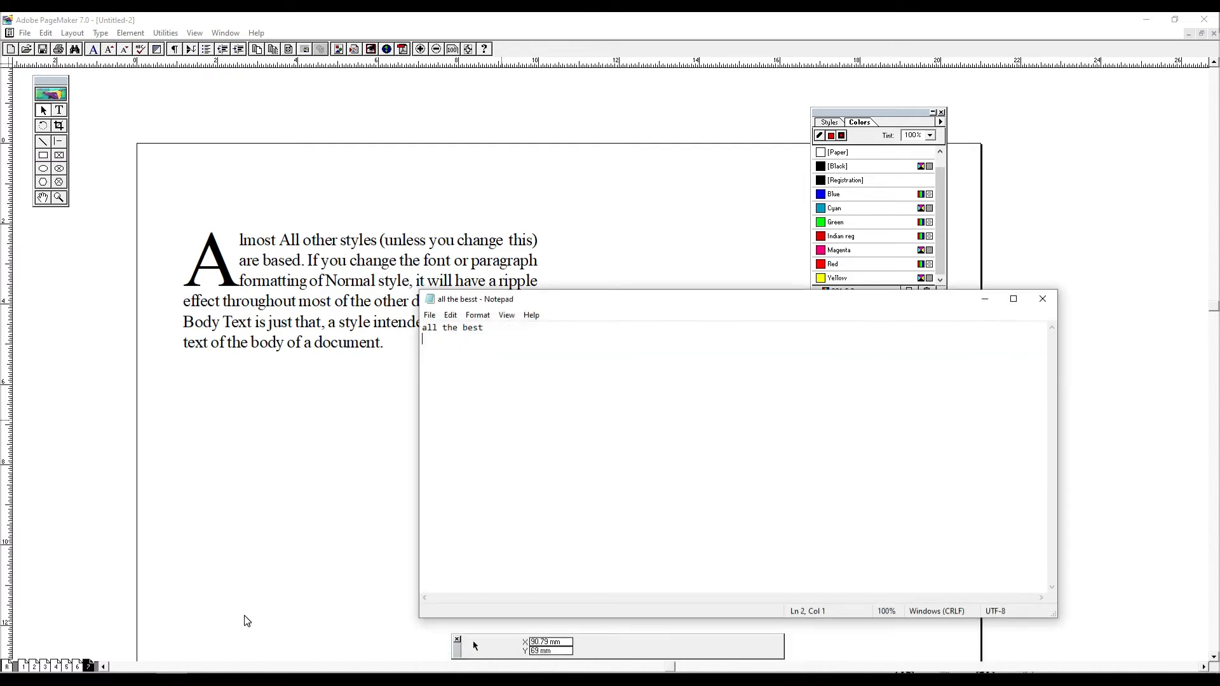
pyautogui.click(1053, 302)
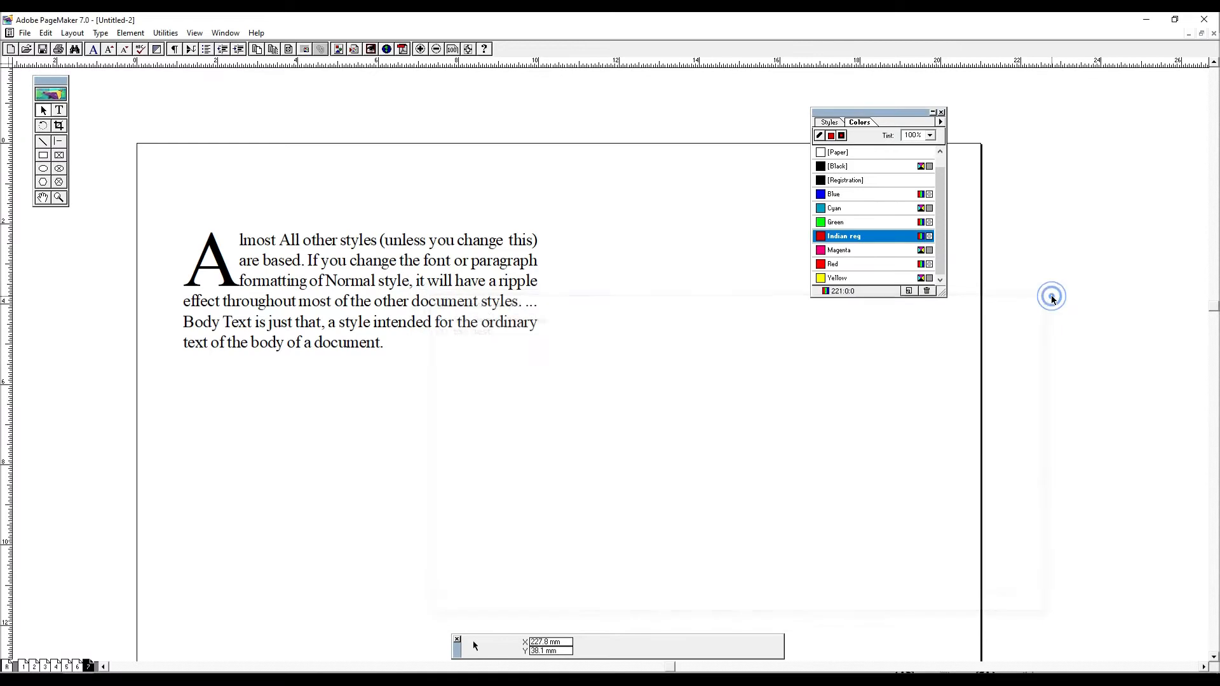
pyautogui.press('super')
pyautogui.write('p')
pyautogui.press('Escape')
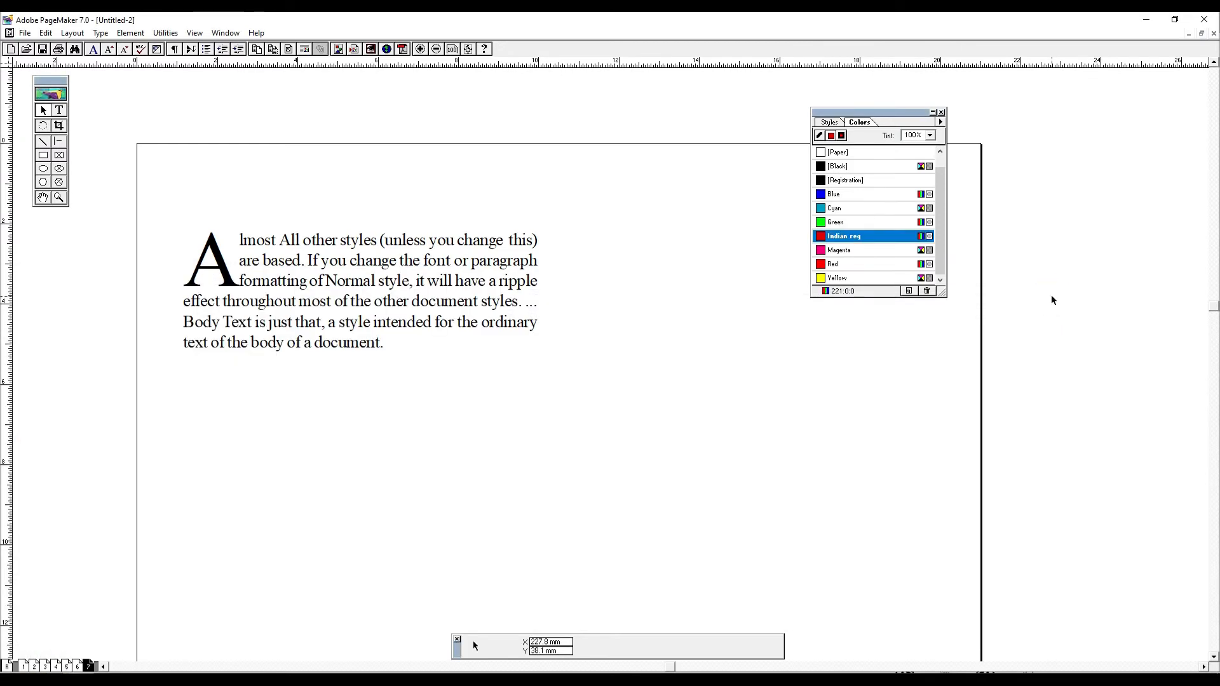
# - Open Microsoft Paint with the mspaint command
pyautogui.press('super')
pyautogui.press('super+r')
pyautogui.write('mspaint')
pyautogui.press('Return')
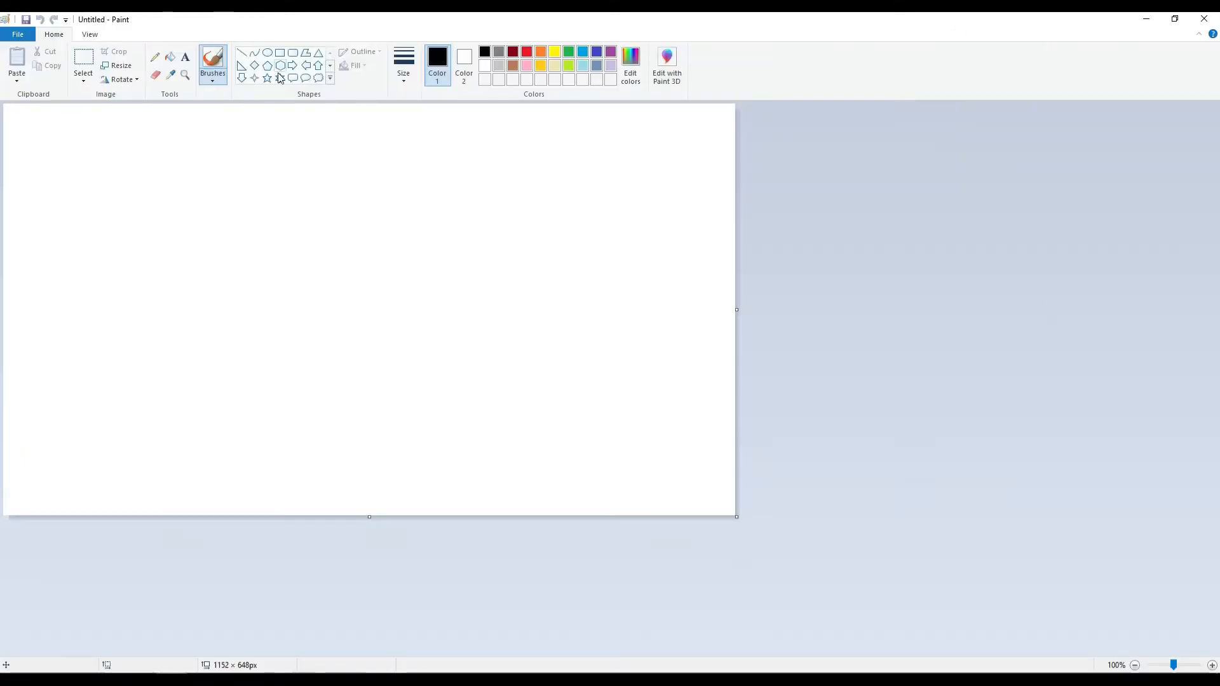
# - Draw a pentagon about 621 × 468 px on the canvas, with red as Color 1 and orange as Color 2
pyautogui.click(267, 66)
pyautogui.moveTo(184, 141); pyautogui.dragTo(579, 438)
pyautogui.click(540, 65)
pyautogui.click(527, 52)
pyautogui.click(463, 60)
pyautogui.click(498, 67)
pyautogui.click(441, 58)
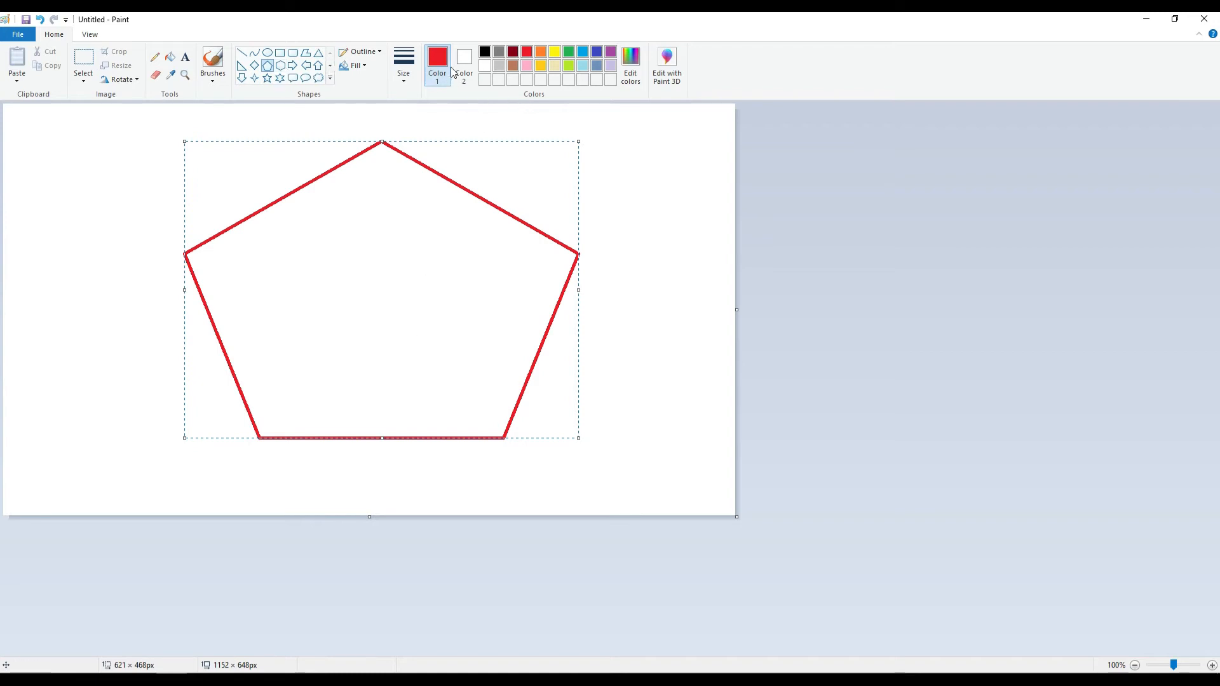
pyautogui.click(464, 64)
pyautogui.click(541, 51)
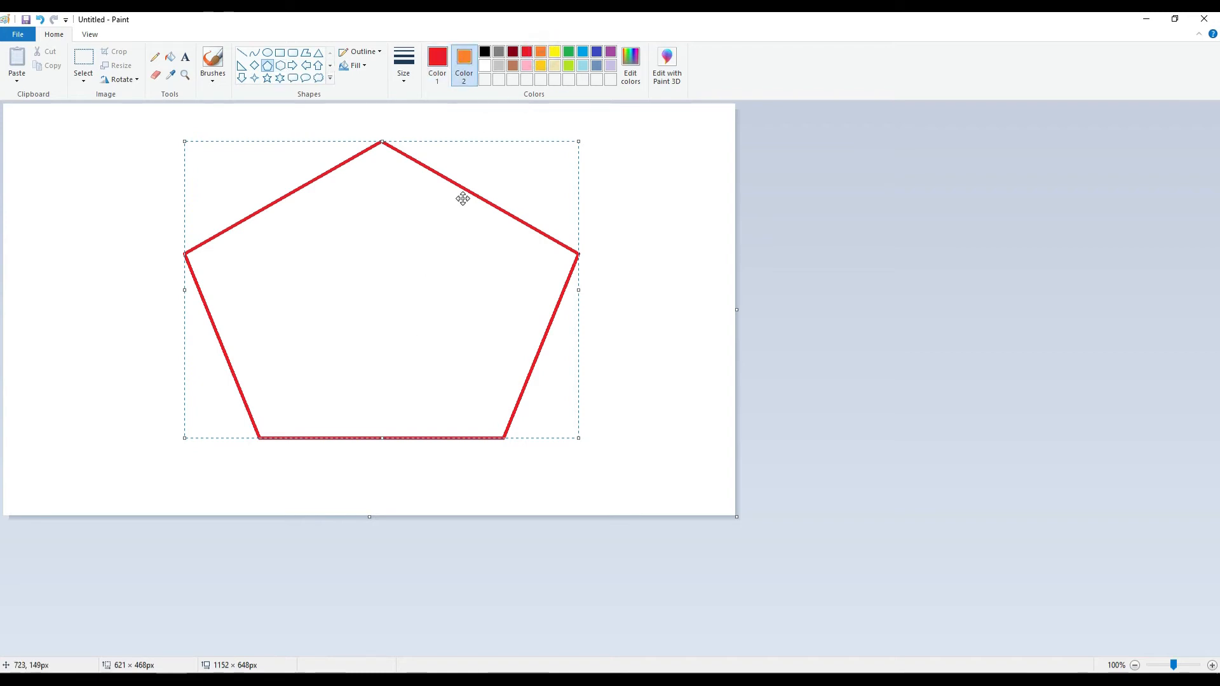
# - Undo the large pentagon and draw a smaller red one about 404 × 367 px
pyautogui.moveTo(409, 204); pyautogui.dragTo(422, 270)
pyautogui.hotkey('ctrl', 'z')
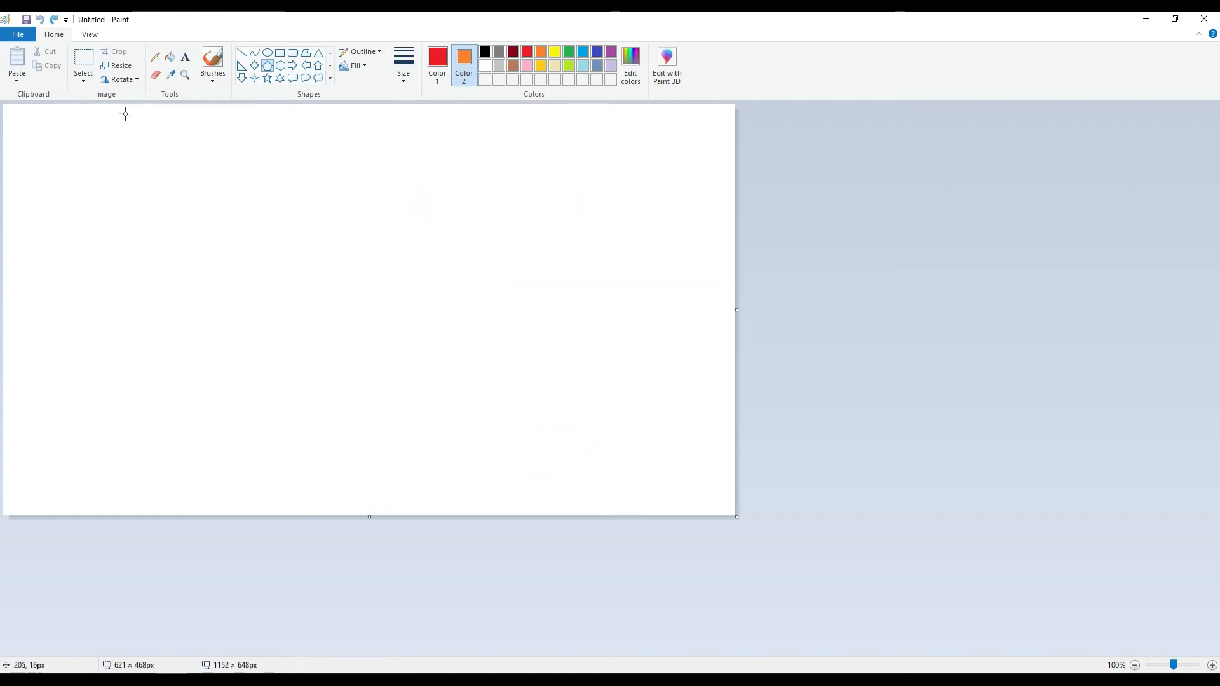
pyautogui.click(270, 72)
pyautogui.moveTo(194, 237); pyautogui.dragTo(451, 468)
# - Try to save the drawing in My Computers as a JPEG named "ms apint"
pyautogui.click(17, 34)
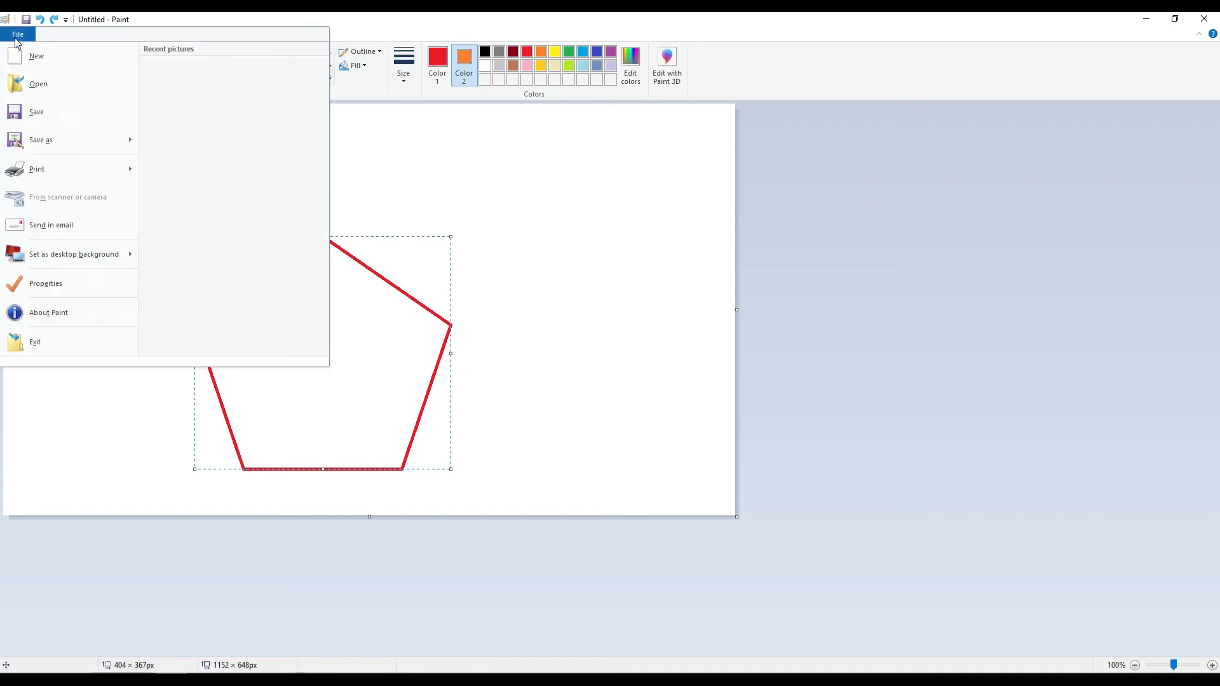
pyautogui.click(53, 148)
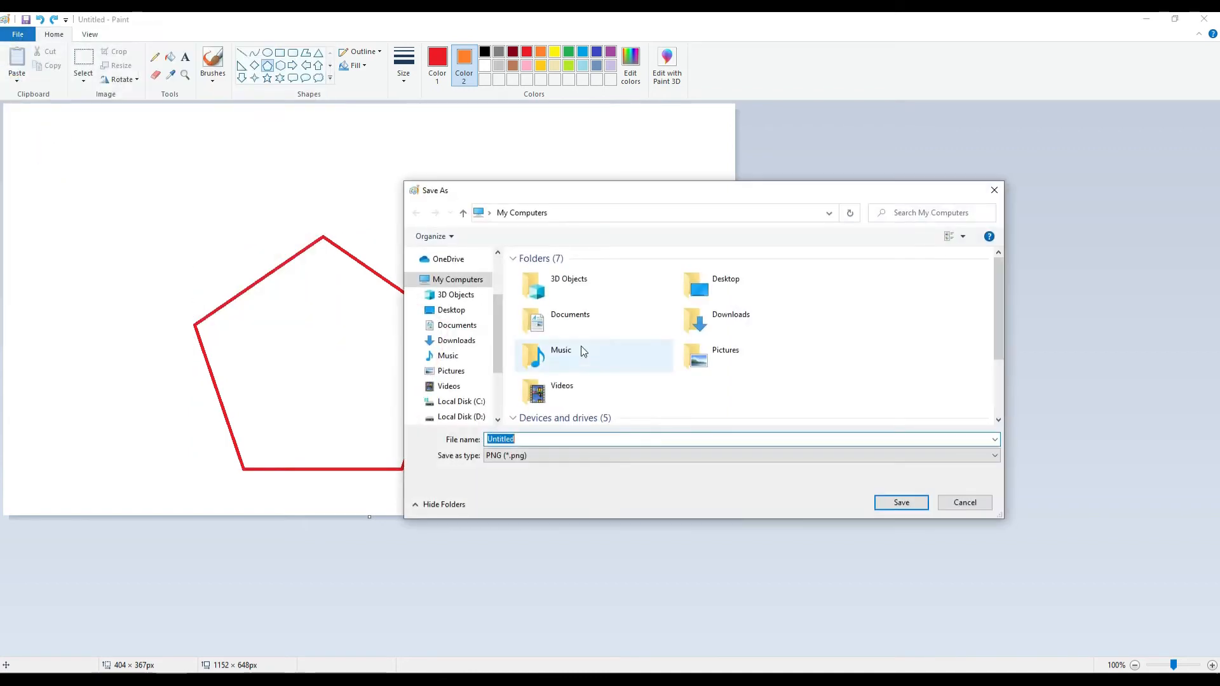
pyautogui.write('1')
pyautogui.press('BackSpace')
pyautogui.write('ms apint')
pyautogui.press('Tab')
pyautogui.press('j')
pyautogui.press('Return')
pyautogui.click(714, 341)
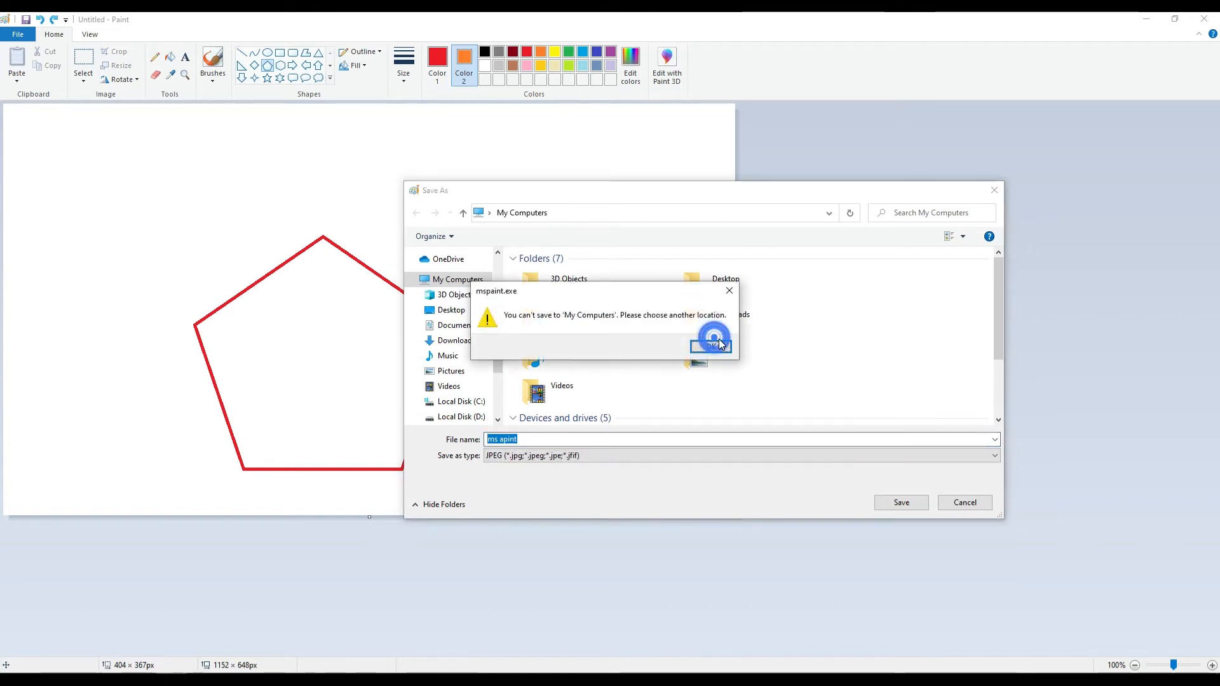
pyautogui.click(708, 353)
pyautogui.click(905, 503)
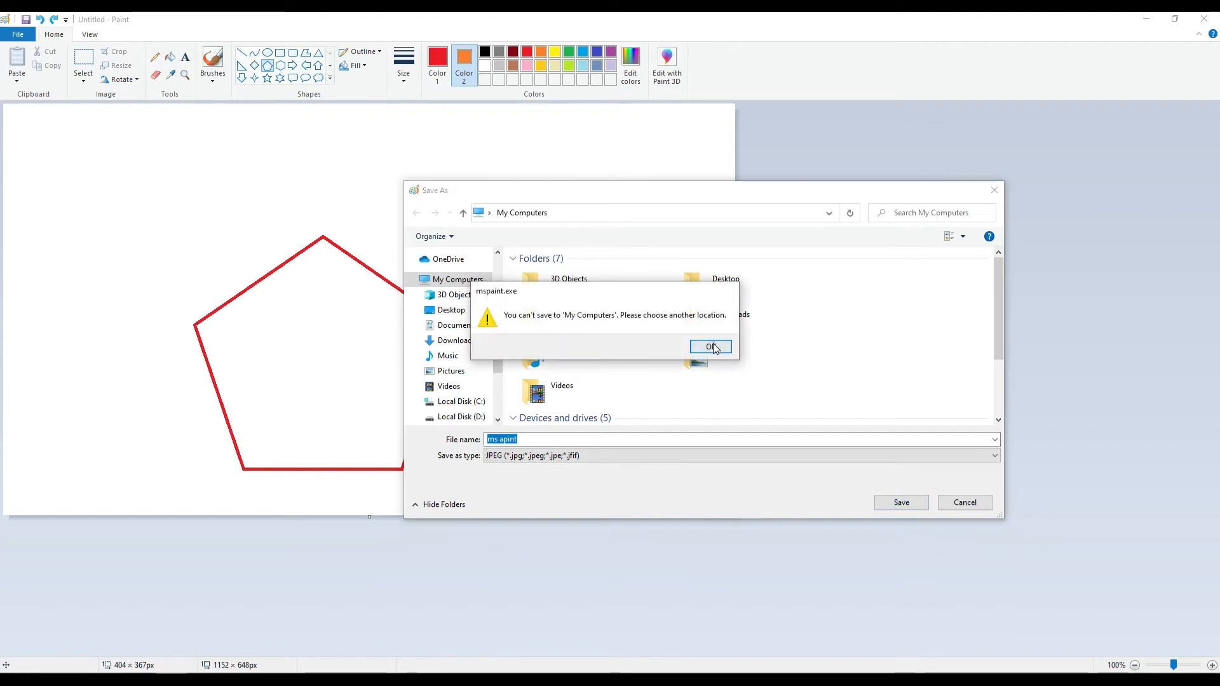
pyautogui.click(711, 347)
# - Save the pentagon drawing to the Desktop instead, keeping the entered name and JPEG format
pyautogui.scroll(-1, 468, 346)
pyautogui.scroll(1, 468, 321)
pyautogui.click(459, 289)
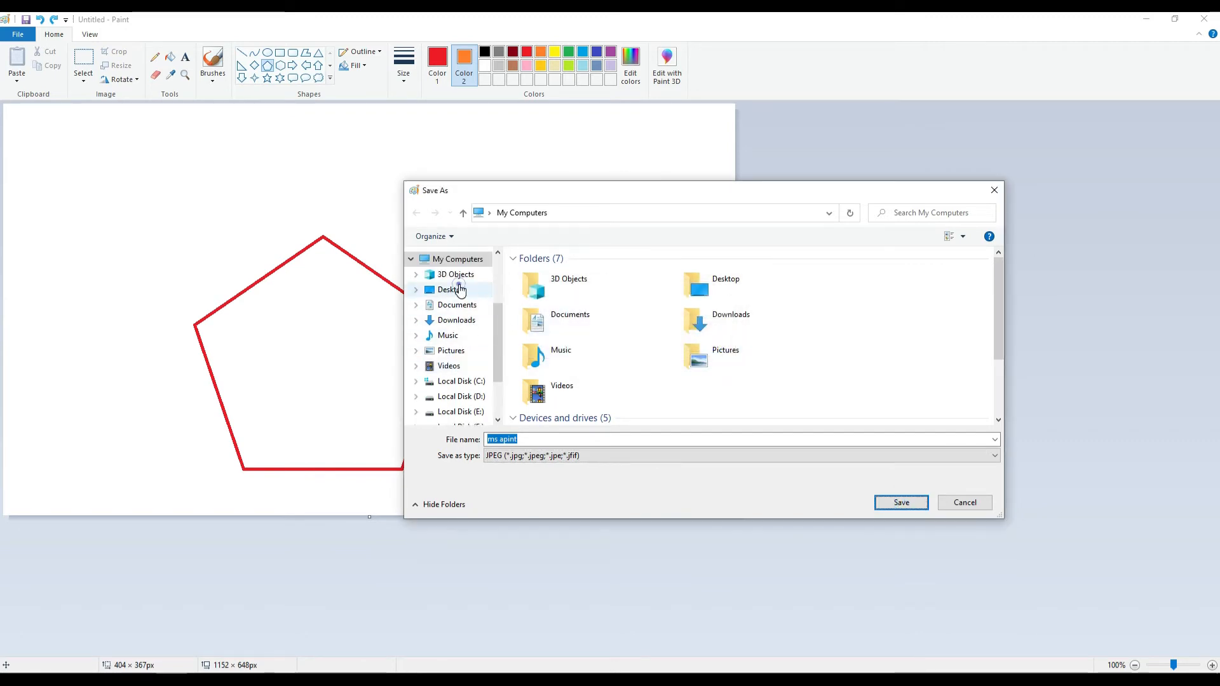
pyautogui.click(903, 503)
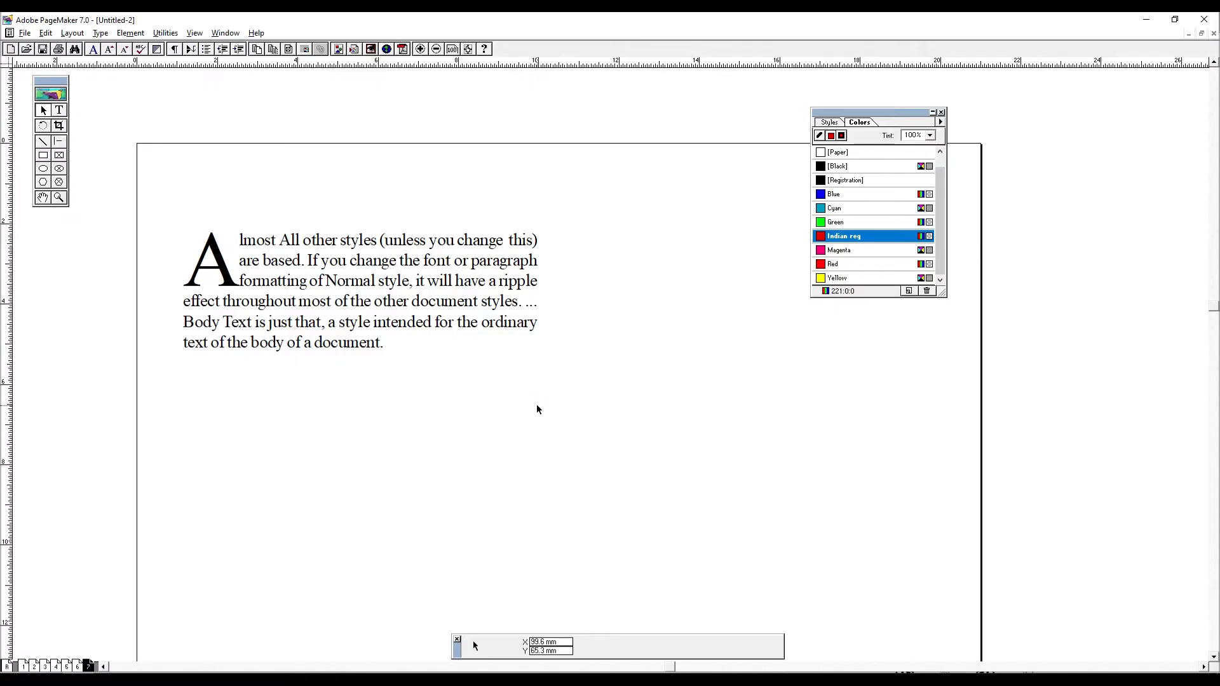
# - Switch back to PageMaker and place the pentagon picture below the drop cap paragraph, about 51 mm wide and 25 mm high
pyautogui.hotkey('ctrl', 'd')
pyautogui.press('Escape')
pyautogui.click(25, 33)
pyautogui.click(70, 154)
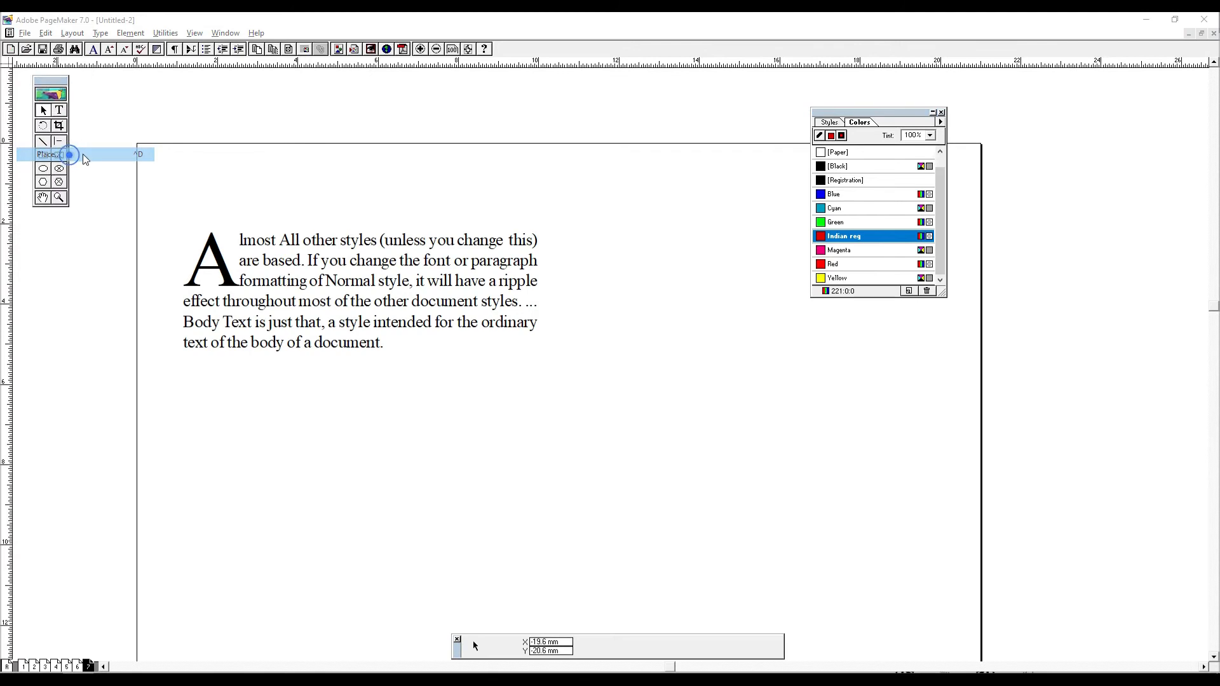
pyautogui.click(115, 79)
pyautogui.click(92, 77)
pyautogui.doubleClick(103, 115)
pyautogui.doubleClick(103, 115)
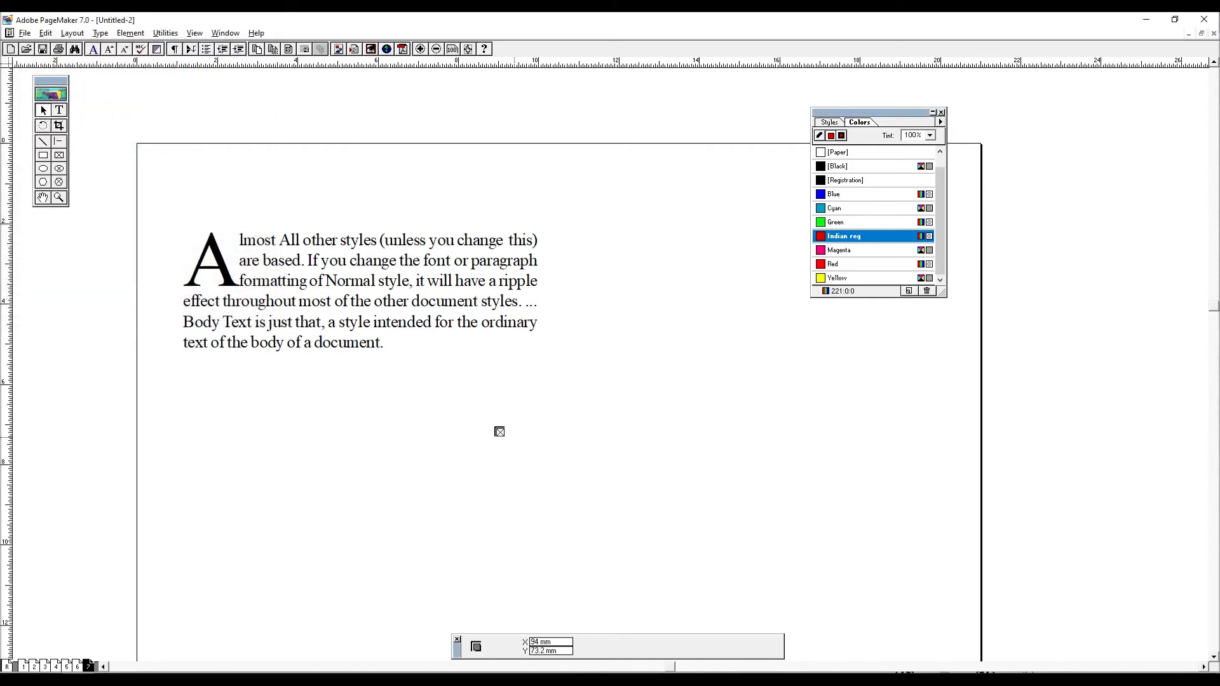
pyautogui.click(466, 406)
pyautogui.click(741, 493)
# - Place the "all the besst" text file from the Desktop in the empty area beside the pentagon
pyautogui.hotkey('ctrl', 'd')
pyautogui.click(162, 139)
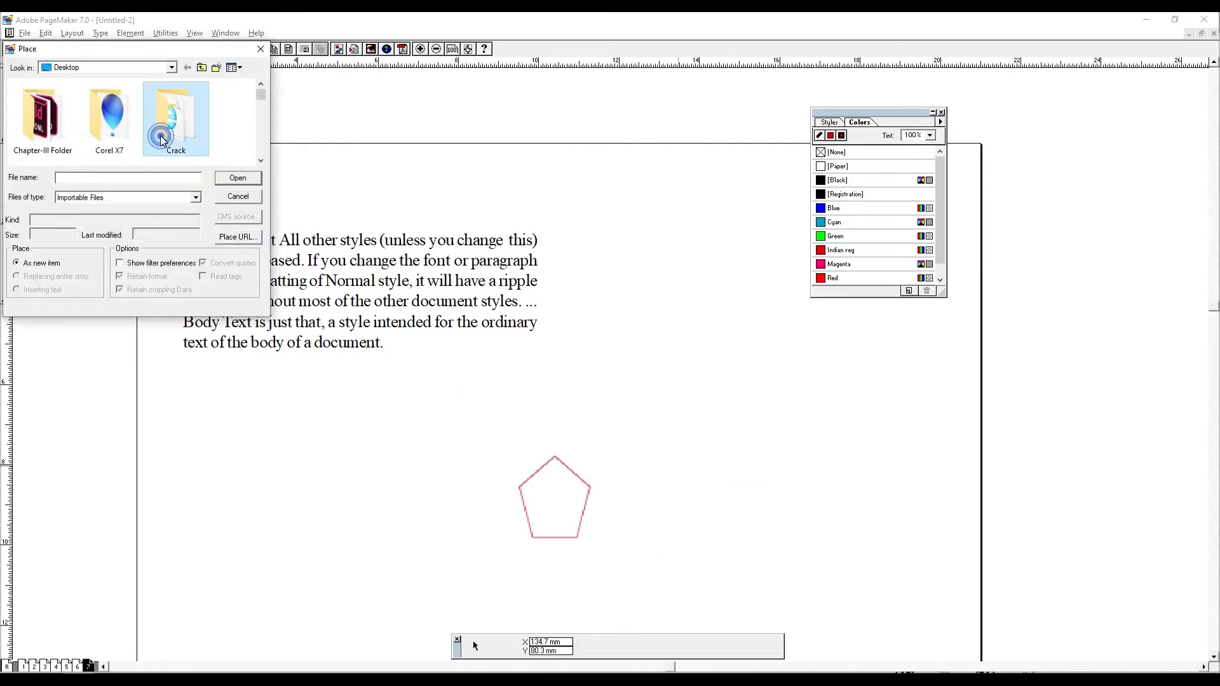
pyautogui.doubleClick(162, 139)
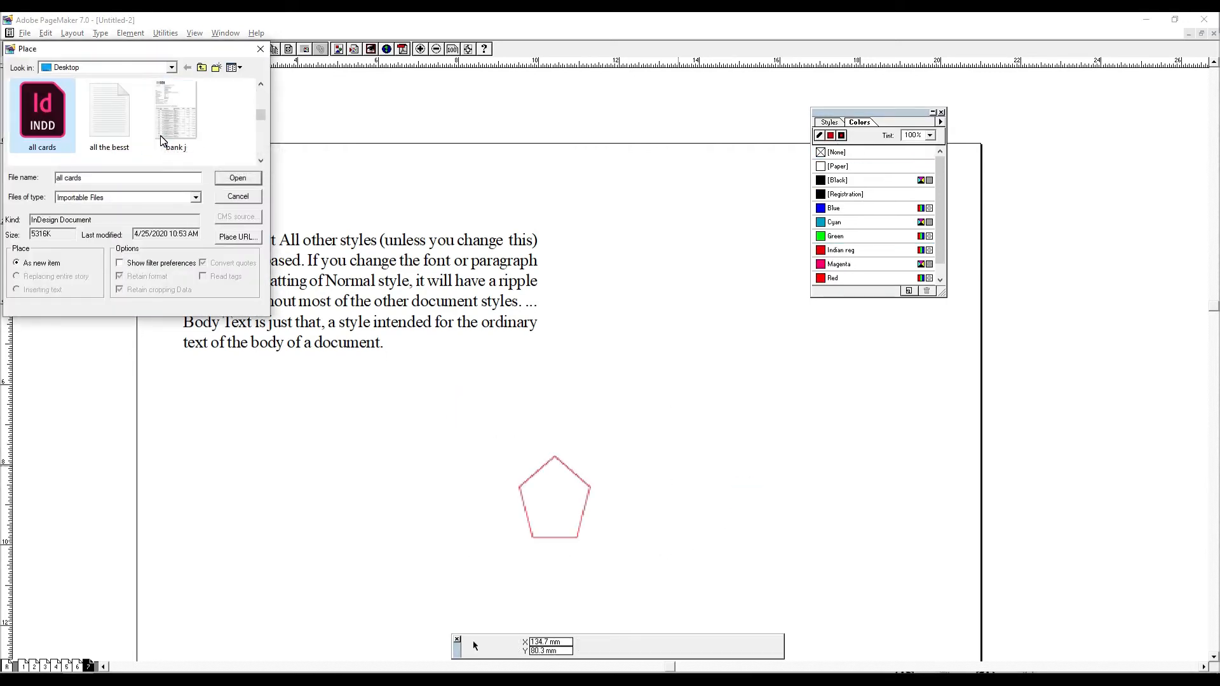
pyautogui.doubleClick(110, 113)
pyautogui.moveTo(634, 341); pyautogui.dragTo(811, 509)
pyautogui.click(839, 501)
# - Rearrange the pentagon picture and the "all the best" text on the page's left half, with the text directly beneath the picture
pyautogui.moveTo(700, 346); pyautogui.dragTo(573, 566)
pyautogui.moveTo(577, 521); pyautogui.dragTo(604, 443)
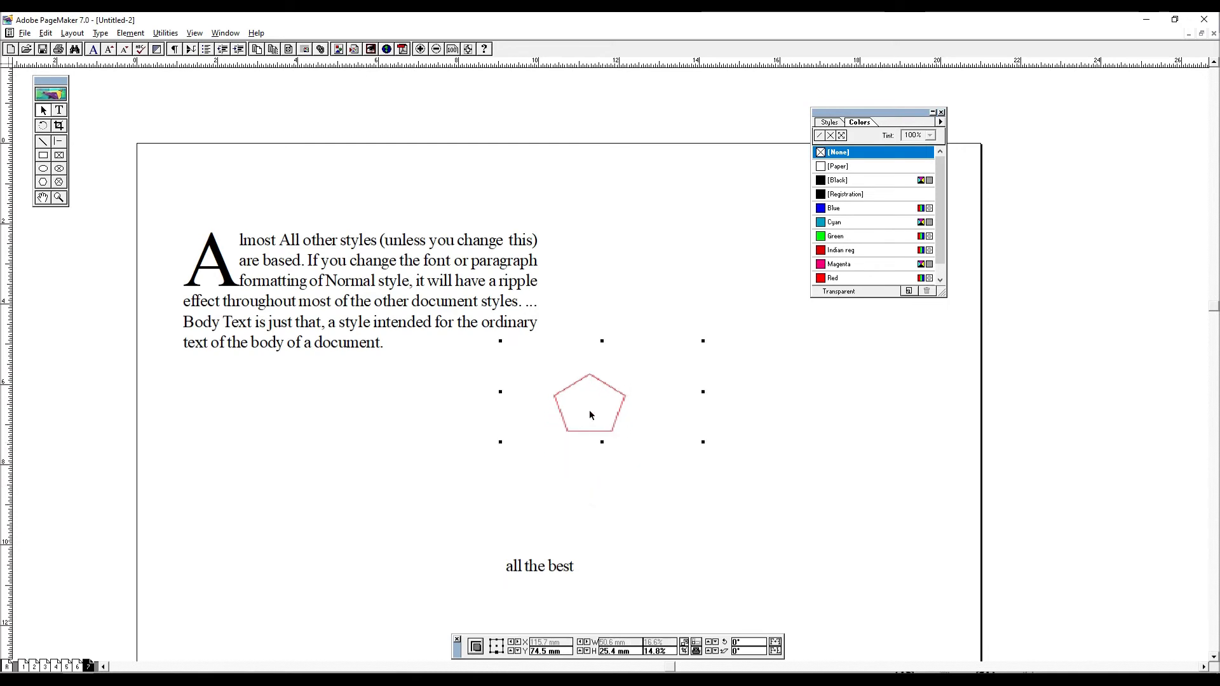
pyautogui.moveTo(383, 305); pyautogui.dragTo(845, 567)
pyautogui.click(717, 398)
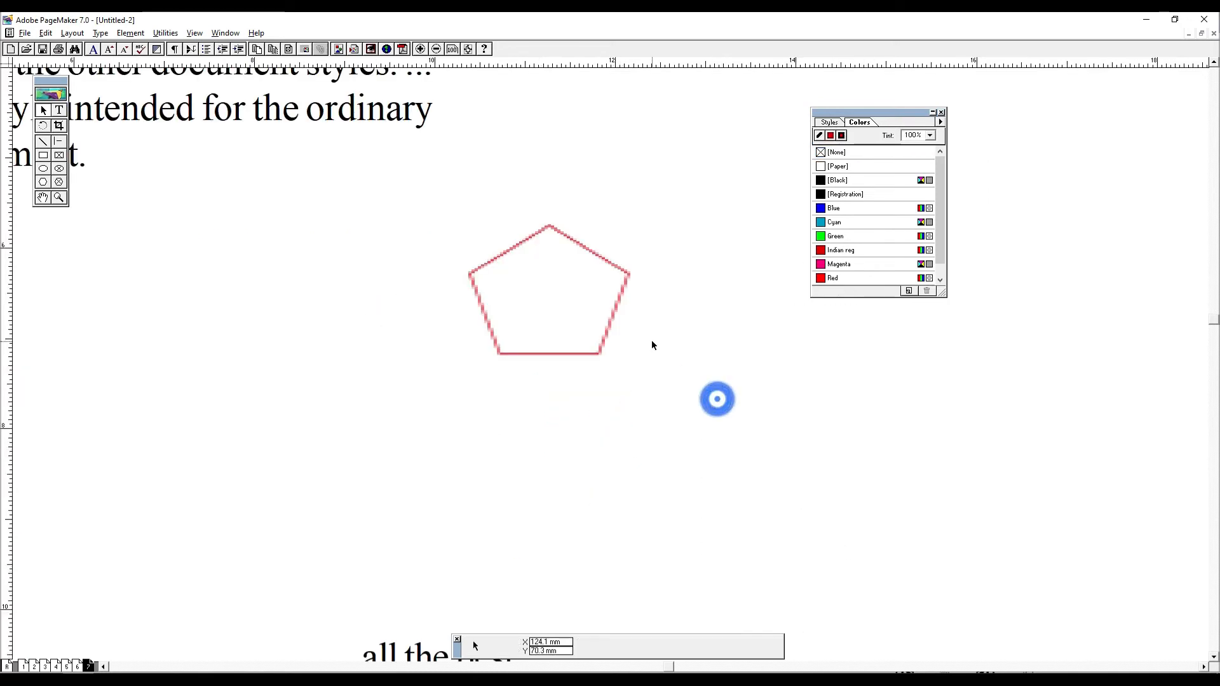
pyautogui.hotkey('ctrl', '0')
pyautogui.moveTo(486, 172); pyautogui.dragTo(792, 407)
pyautogui.moveTo(591, 147); pyautogui.dragTo(321, 264)
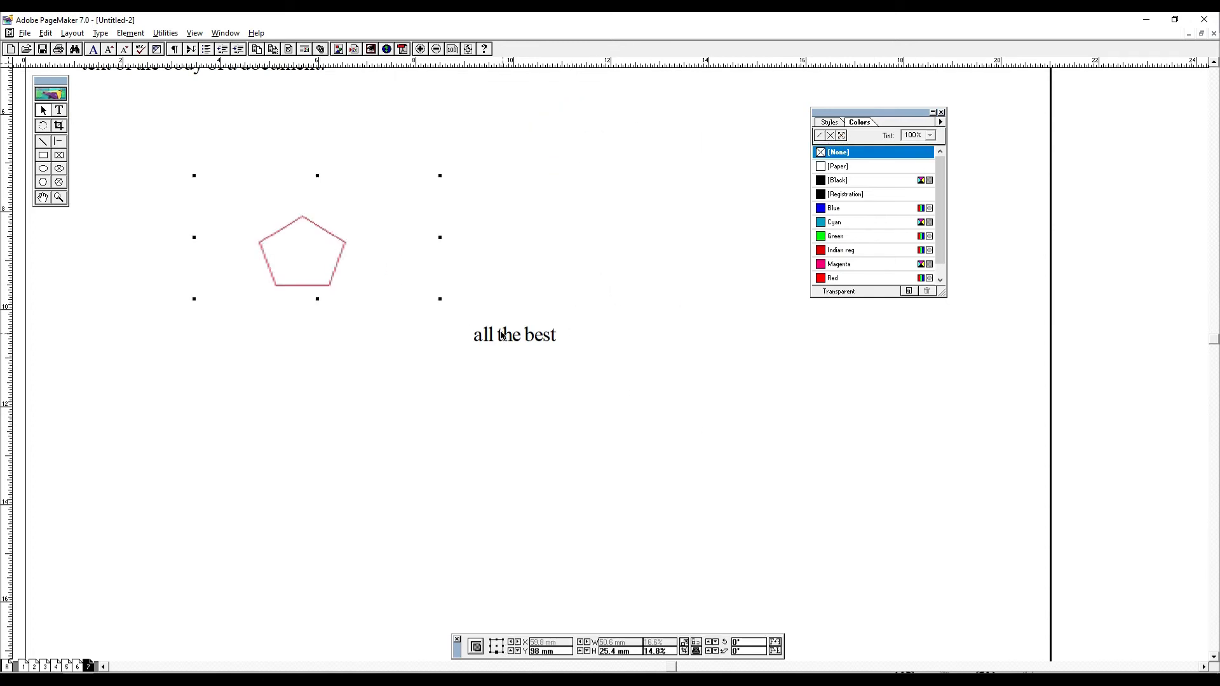
pyautogui.moveTo(501, 334); pyautogui.dragTo(239, 328)
pyautogui.moveTo(179, 178); pyautogui.dragTo(593, 488)
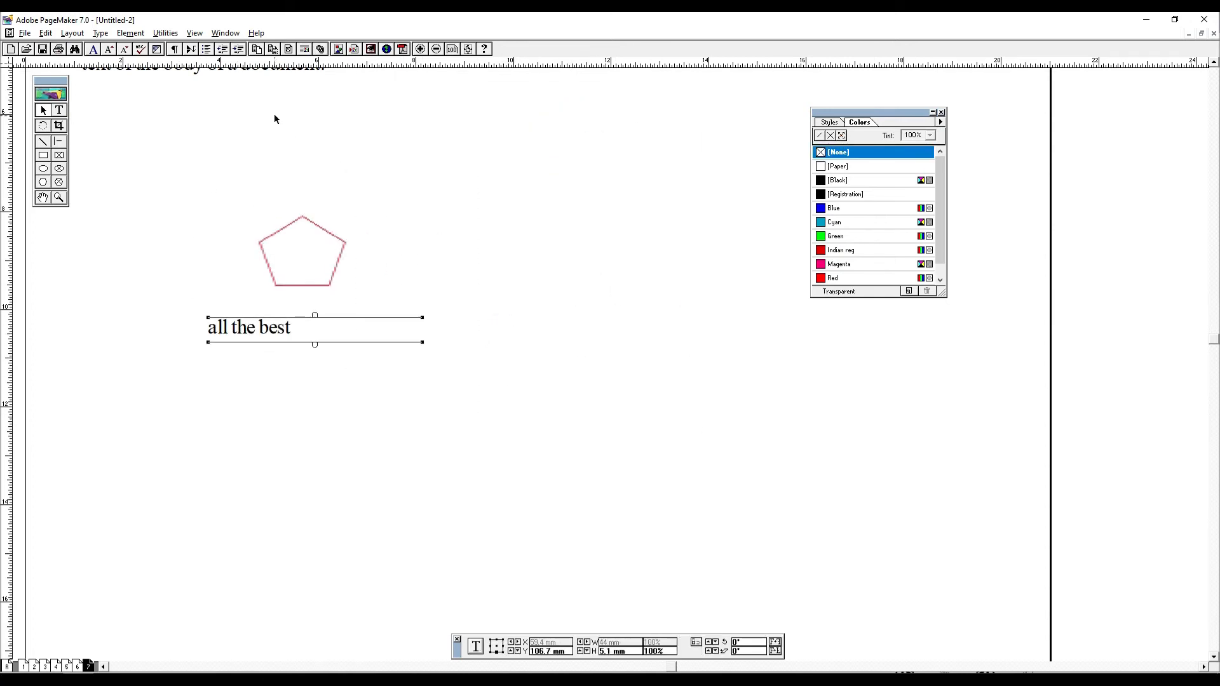
pyautogui.moveTo(518, 413); pyautogui.dragTo(78, 128)
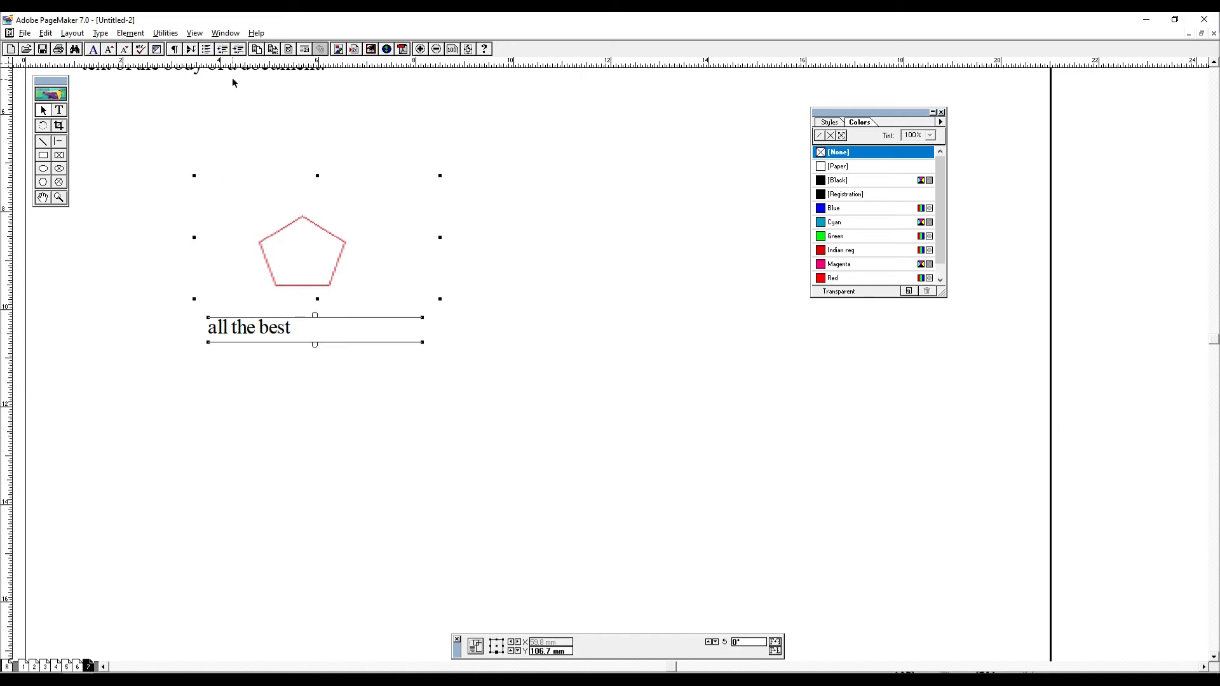
# - Apply a Grid Manager layout of 2 columns with a 2 mm gutter, fitted to the margins, to page 7
pyautogui.click(167, 35)
pyautogui.click(174, 35)
pyautogui.click(177, 38)
pyautogui.moveTo(192, 48)
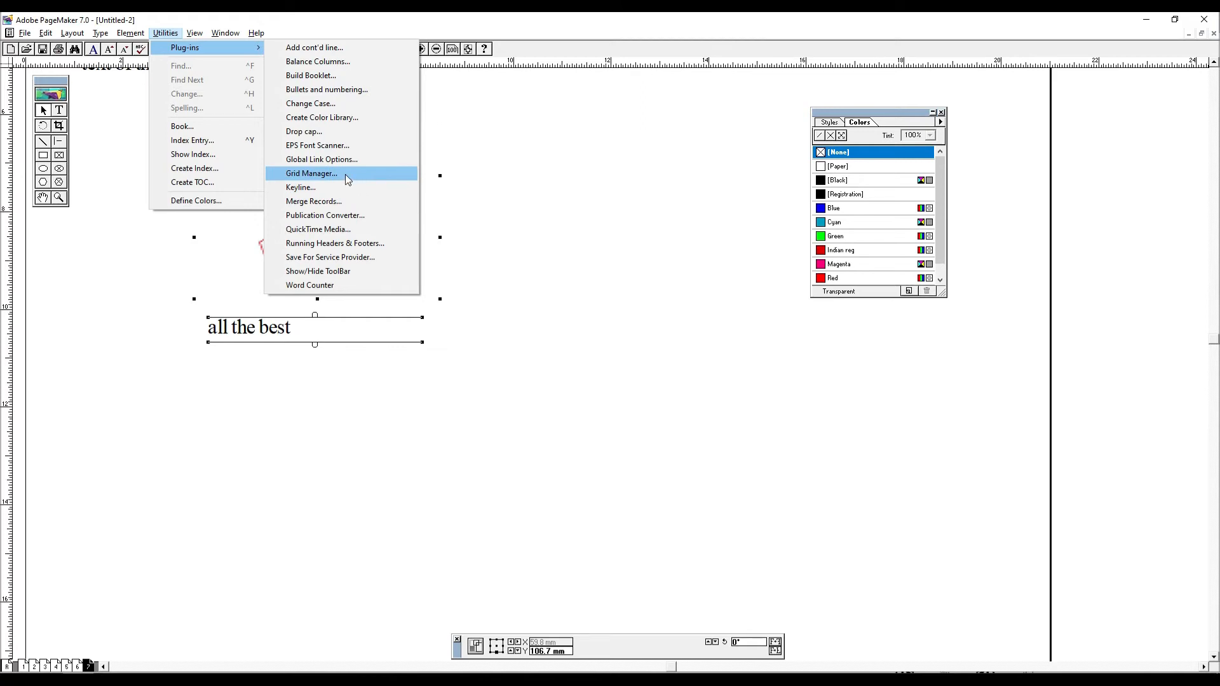
pyautogui.click(344, 174)
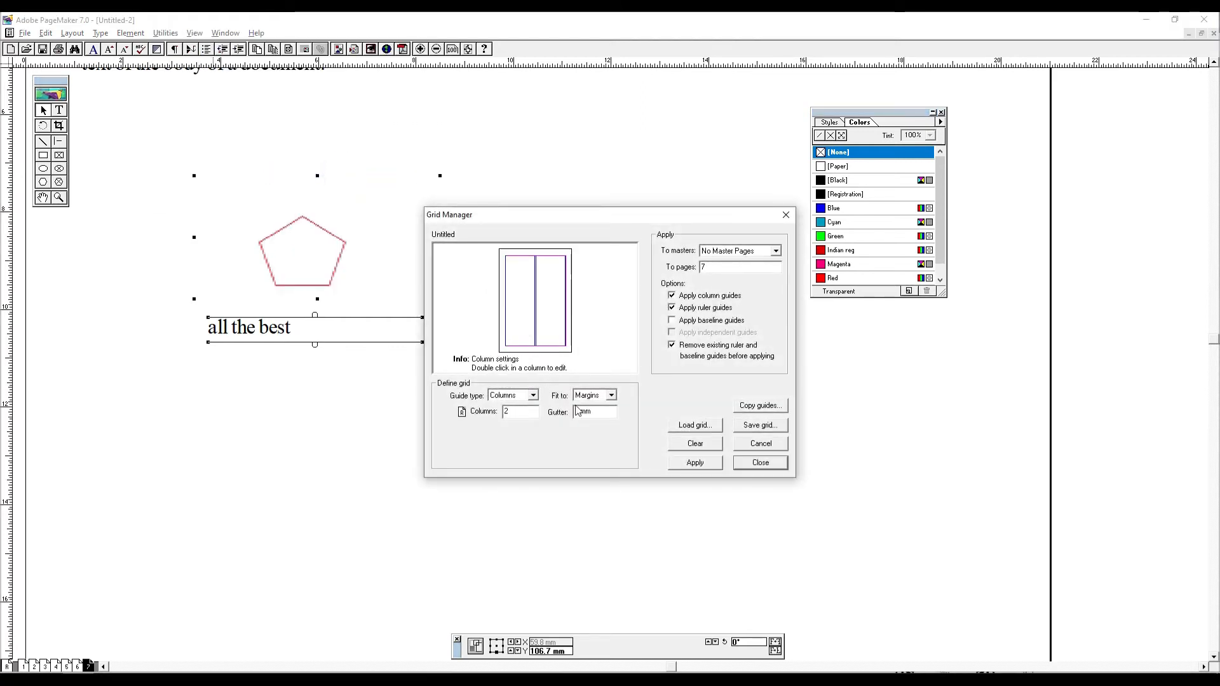
pyautogui.click(704, 463)
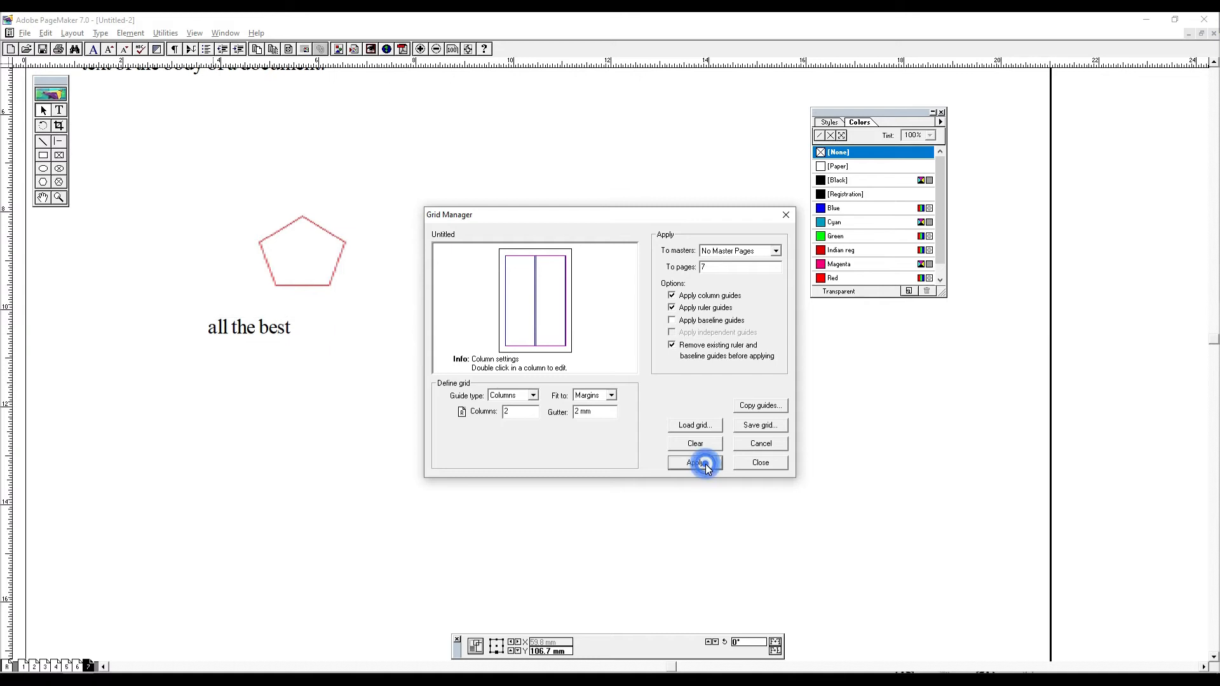
pyautogui.click(720, 462)
pyautogui.click(770, 464)
pyautogui.click(543, 430)
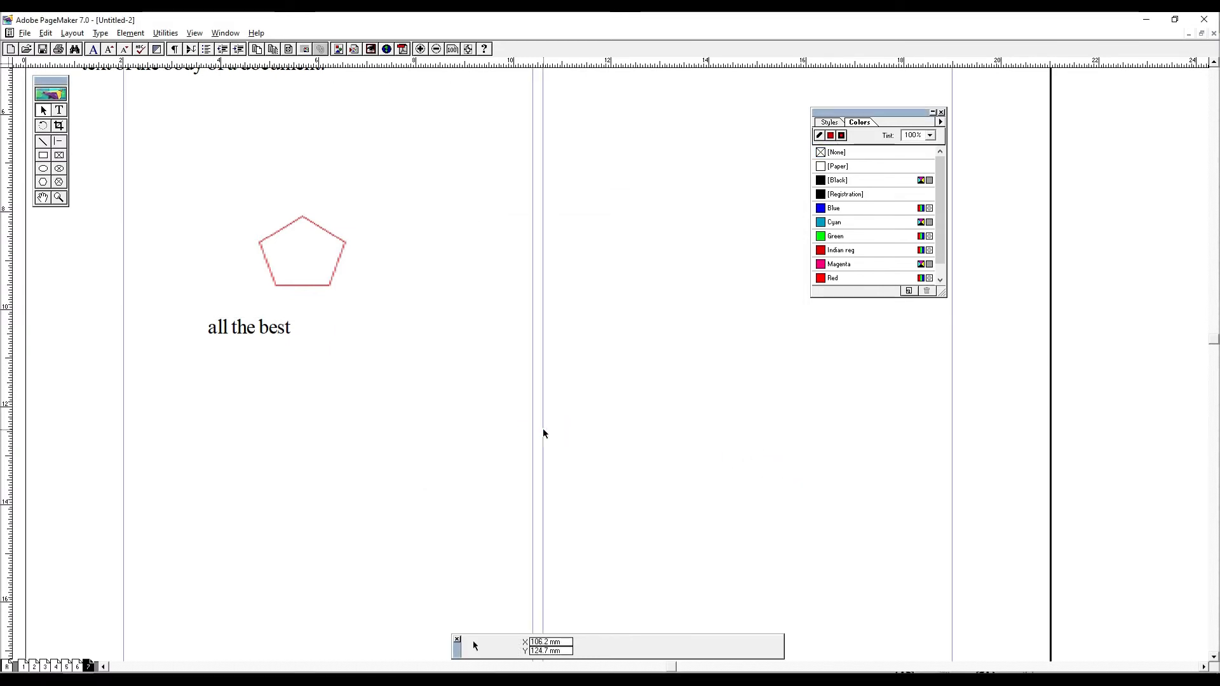
pyautogui.hotkey('ctrl', '0')
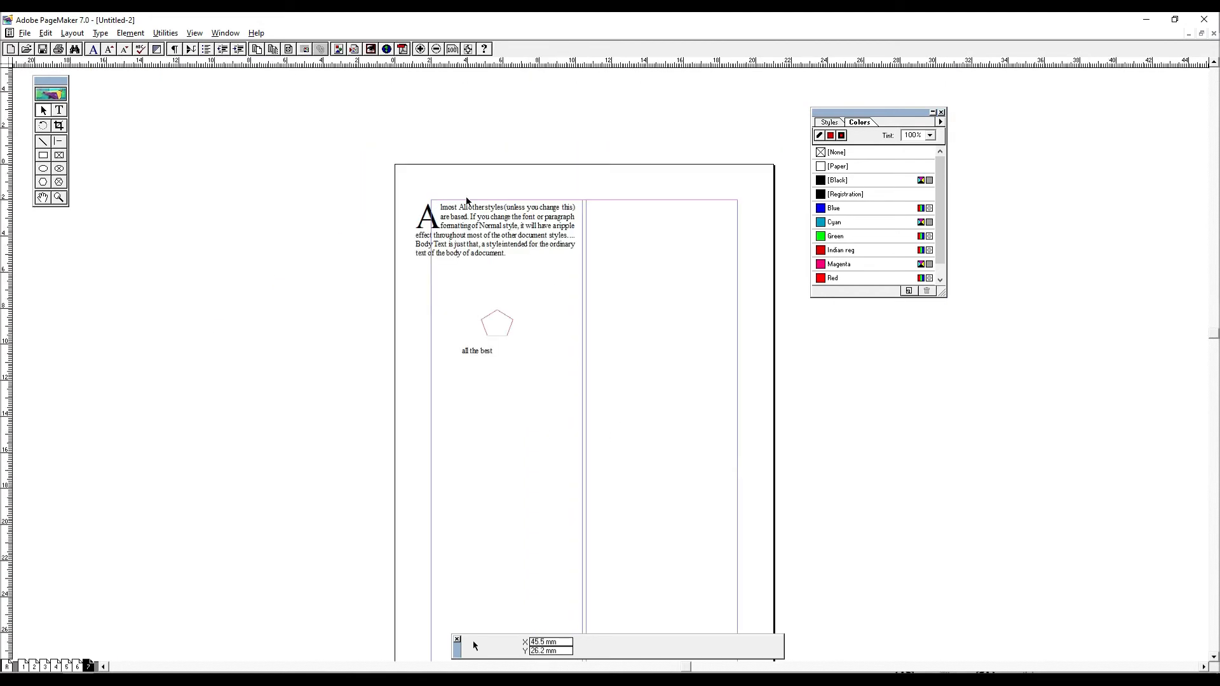
# - Close the Colors palette and align the drop cap paragraph with the upper-left corner of the left column
pyautogui.click(943, 112)
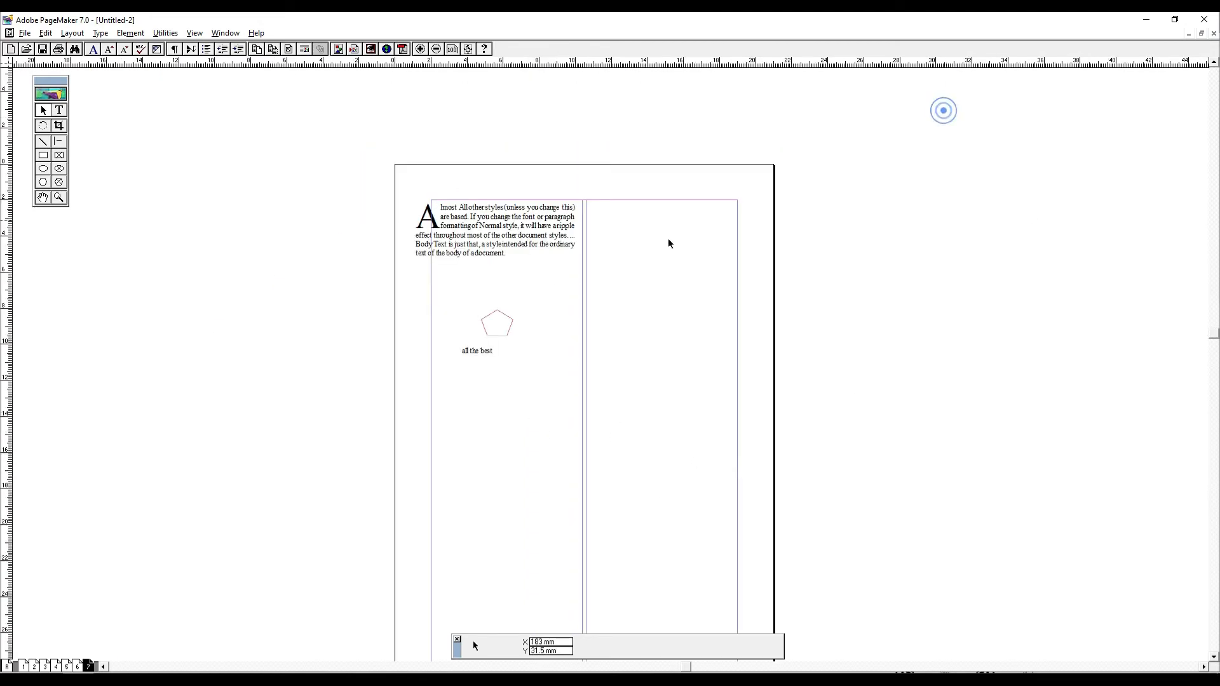
pyautogui.click(462, 227)
pyautogui.moveTo(498, 227)
pyautogui.mouseDown()
pyautogui.moveTo(526, 233)
pyautogui.moveTo(495, 230)
pyautogui.mouseUp()
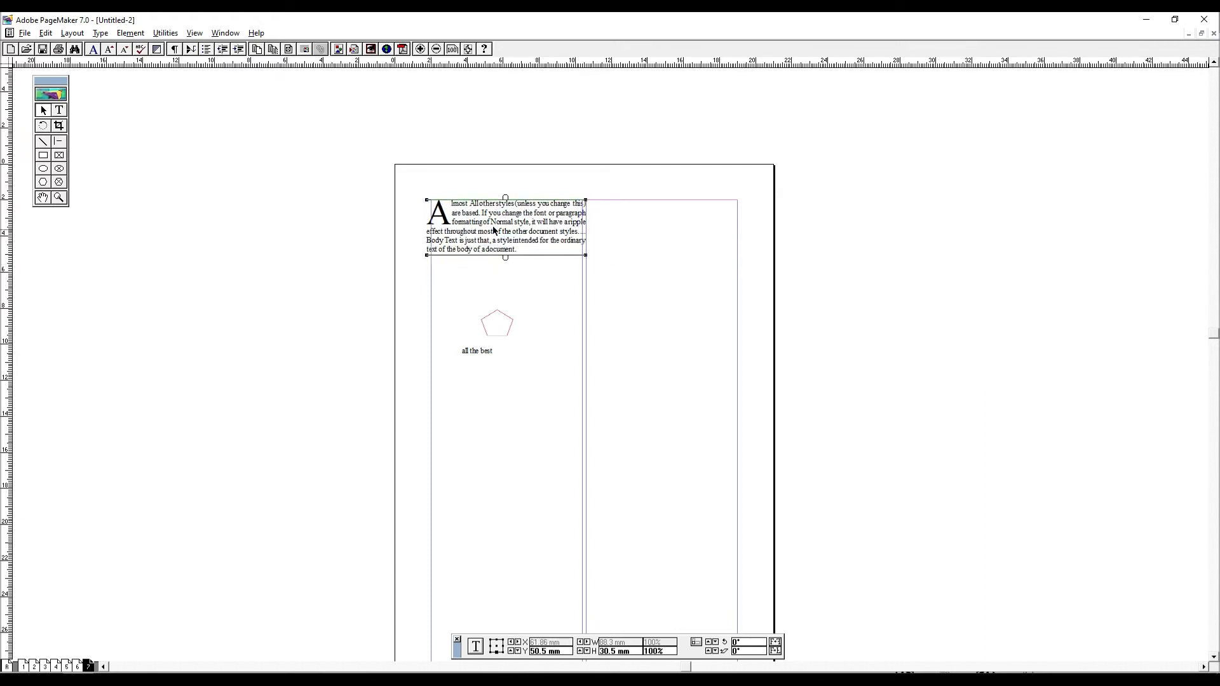
pyautogui.moveTo(760, 368); pyautogui.dragTo(761, 367)
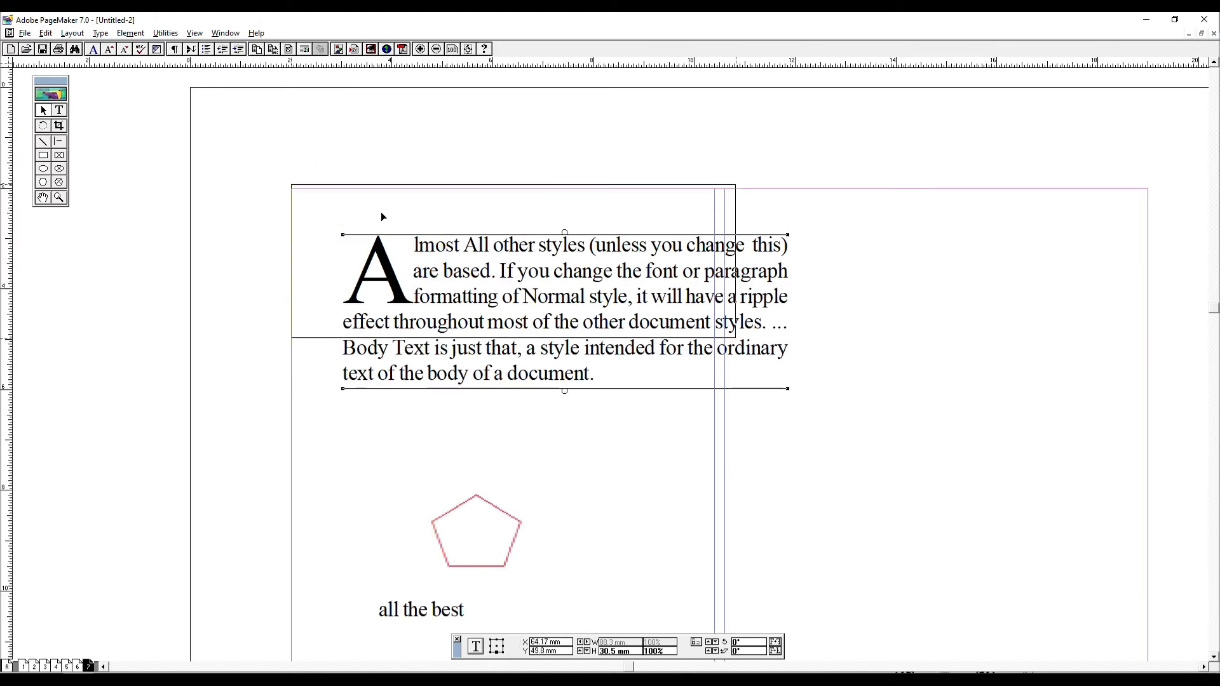
pyautogui.moveTo(383, 221); pyautogui.dragTo(382, 220)
# - Resize the drop cap text block to the column width of 84 mm and extend its height to 35.56 mm
pyautogui.moveTo(735, 189); pyautogui.dragTo(715, 189)
pyautogui.moveTo(660, 407); pyautogui.dragTo(643, 231)
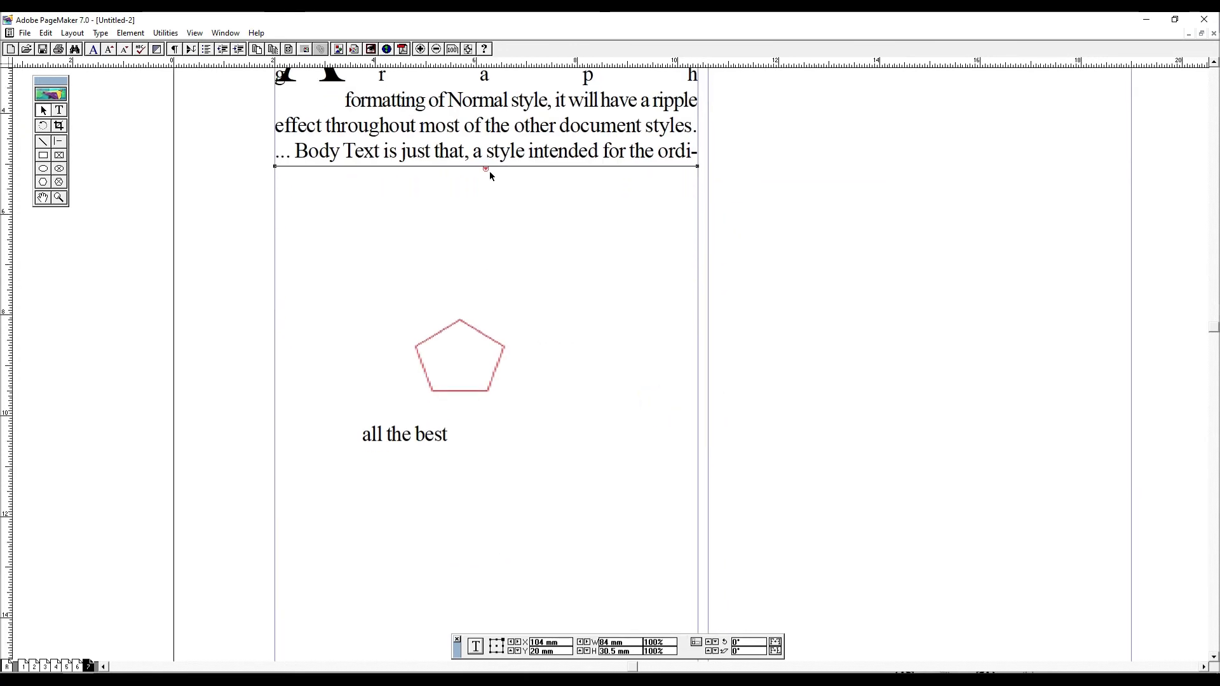
pyautogui.moveTo(487, 169); pyautogui.dragTo(545, 252)
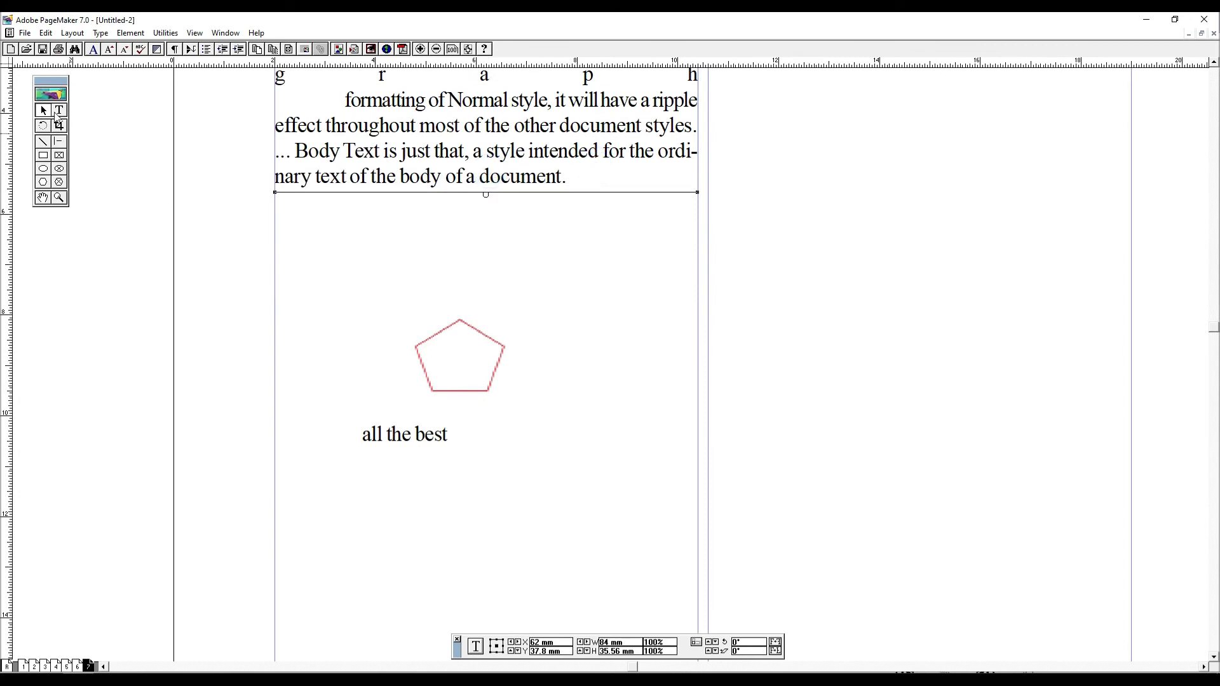
# - Paste repeated copies of the drop cap paragraph after the existing one until the text runs past the column's lower margin
pyautogui.click(58, 113)
pyautogui.click(467, 169)
pyautogui.hotkey('ctrl', 'a')
pyautogui.press('Right')
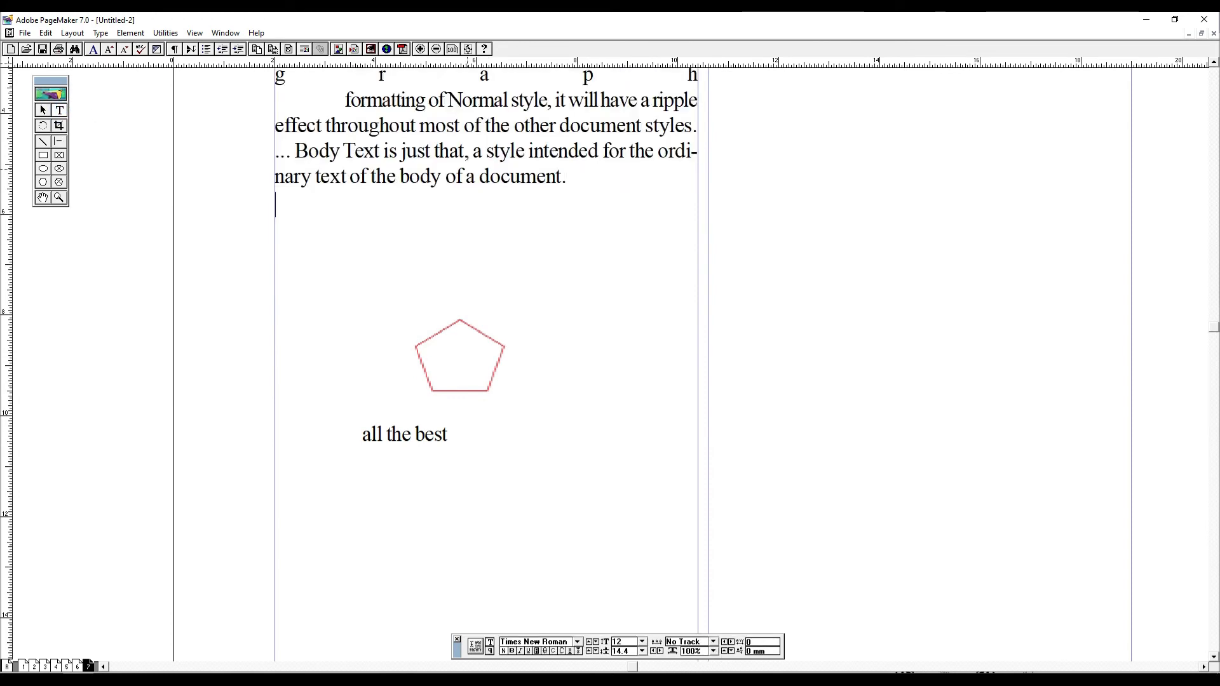
pyautogui.write('Almost All other styles (unless you change this) are based. If you change the font or paragraph formatting of Normal style, it will have a ripple effect throughout most of the other document styles. ... Body Text is just that, a style intended for the ordinary text of the body of a document.')
pyautogui.write('Almost All other styles (unless you change this) are based. If you change the font or paragraph formatting of Normal style, it will have a ripple effect throughout most of the other document styles. ... Body Text is just that, a style intended for the ordinary text of the body of a document.')
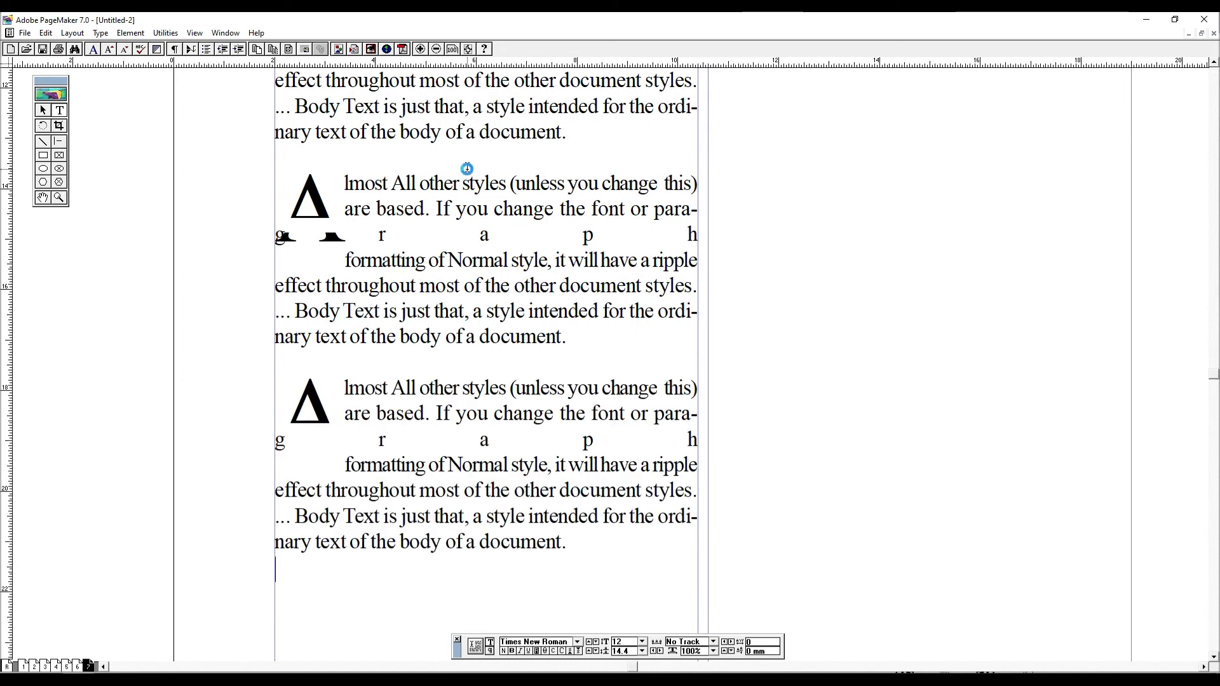
pyautogui.write('Almost All other styles (unless you change this) are based. If you change the font or paragraph formatting of Normal style, it will have a ripple effect throughout most of the other document styles. ... Body Text is just that, a style intended for the ordinary text of the body of a document.  Almost All other styles (unless you change this) are based. If you change the font or paragraph formatting of Normal style, it will have a ripple effect throughout most of the other document styles. ... Body Text is just that, a style intended for the ordinary text of the body of a document.')
pyautogui.hotkey('ctrl', '0')
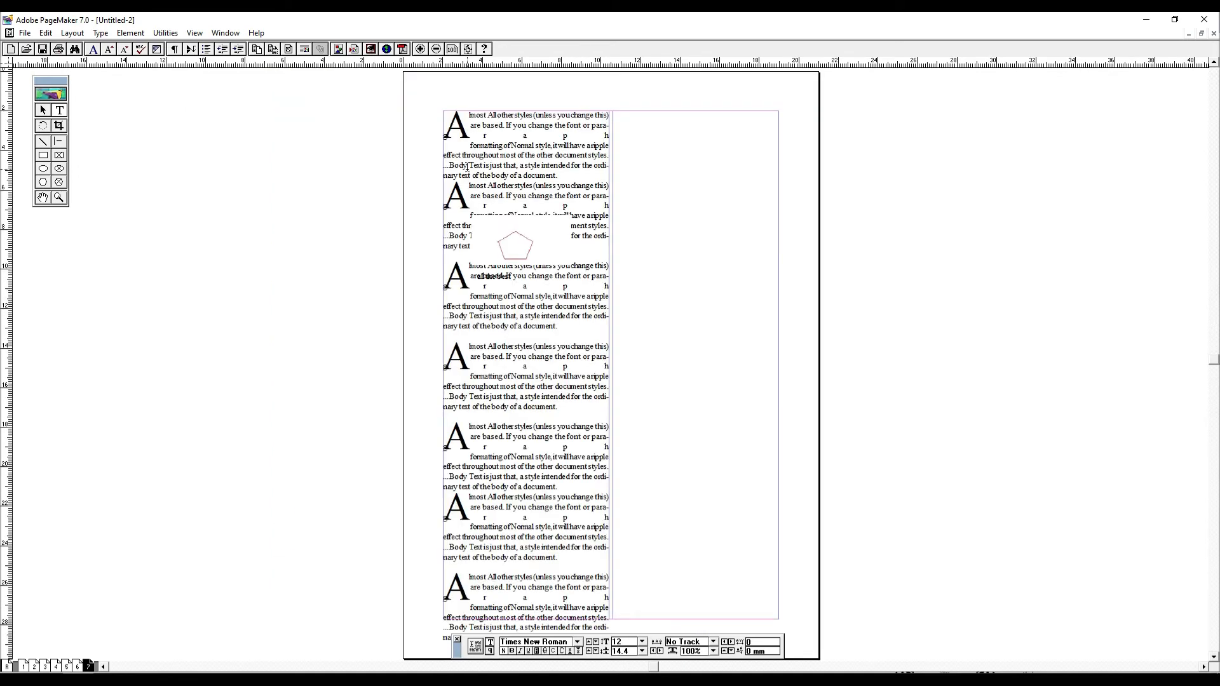
# - Shorten the text block to the lower margin of the first column and flow the overflow text into the second column
pyautogui.press('F9')
pyautogui.click(542, 513)
pyautogui.scroll(-1, 539, 496)
pyautogui.moveTo(519, 580); pyautogui.dragTo(519, 520)
pyautogui.click(519, 521)
pyautogui.moveTo(692, 154); pyautogui.dragTo(632, 289)
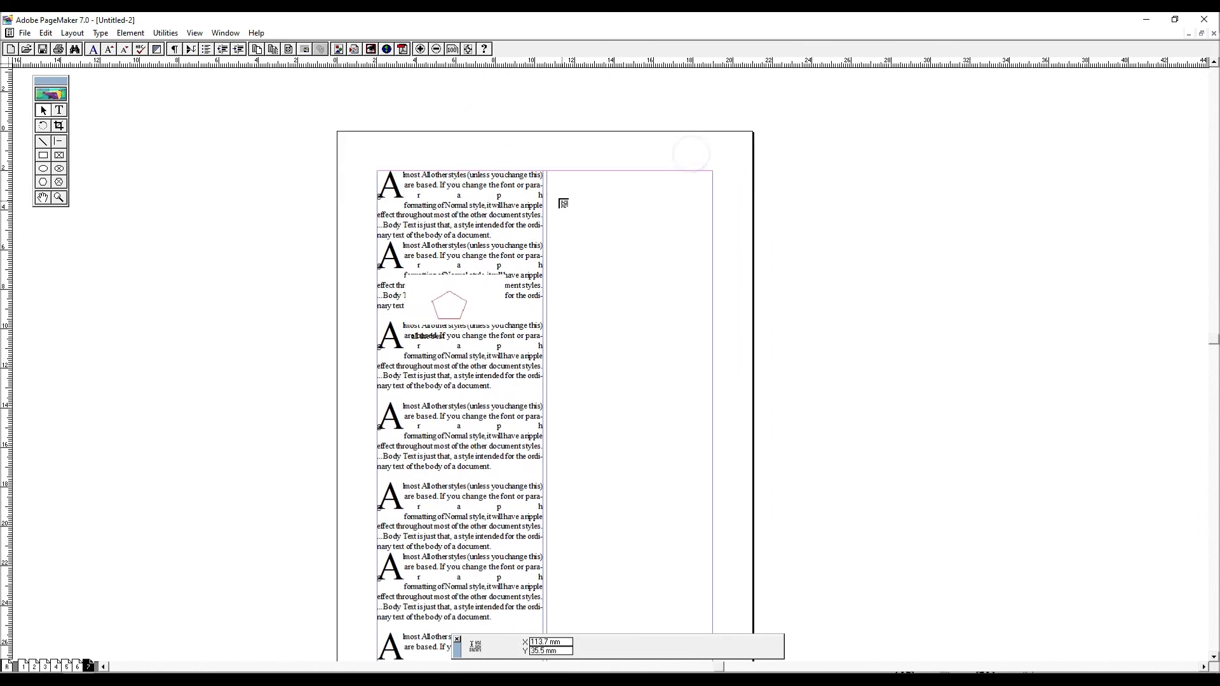
pyautogui.moveTo(552, 173); pyautogui.dragTo(718, 343)
pyautogui.click(766, 376)
# - Delete the pentagon picture that overlaps the first column's text
pyautogui.keyDown('ctrl'); pyautogui.click(356, 141); pyautogui.keyUp('ctrl')
pyautogui.click(343, 370)
pyautogui.press('Delete')
pyautogui.hotkey('ctrl', '0')
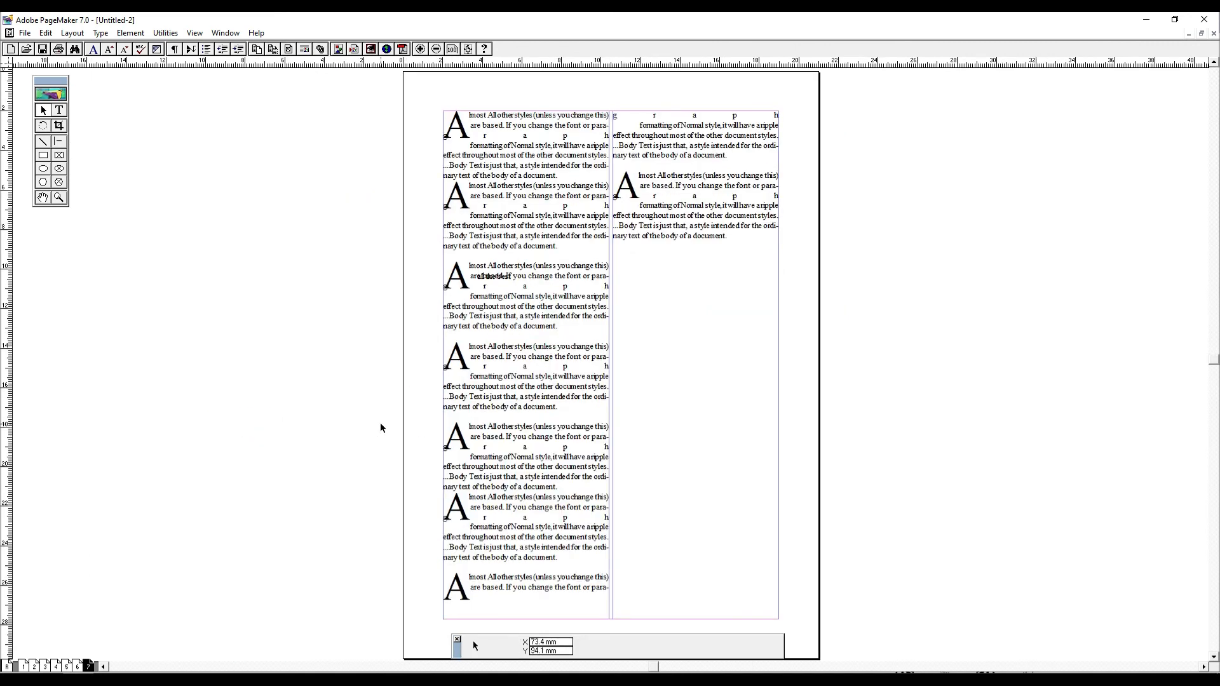
# - Try to run the Keyline plug-in with no object selected
pyautogui.click(166, 33)
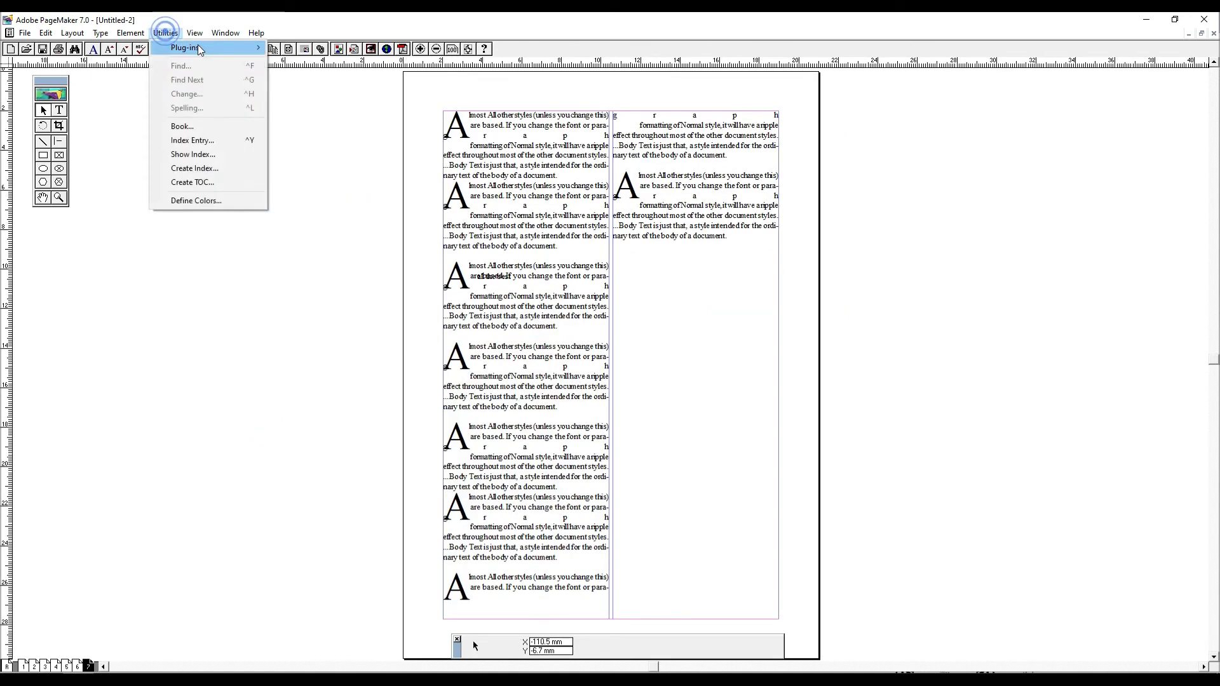
pyautogui.moveTo(197, 48)
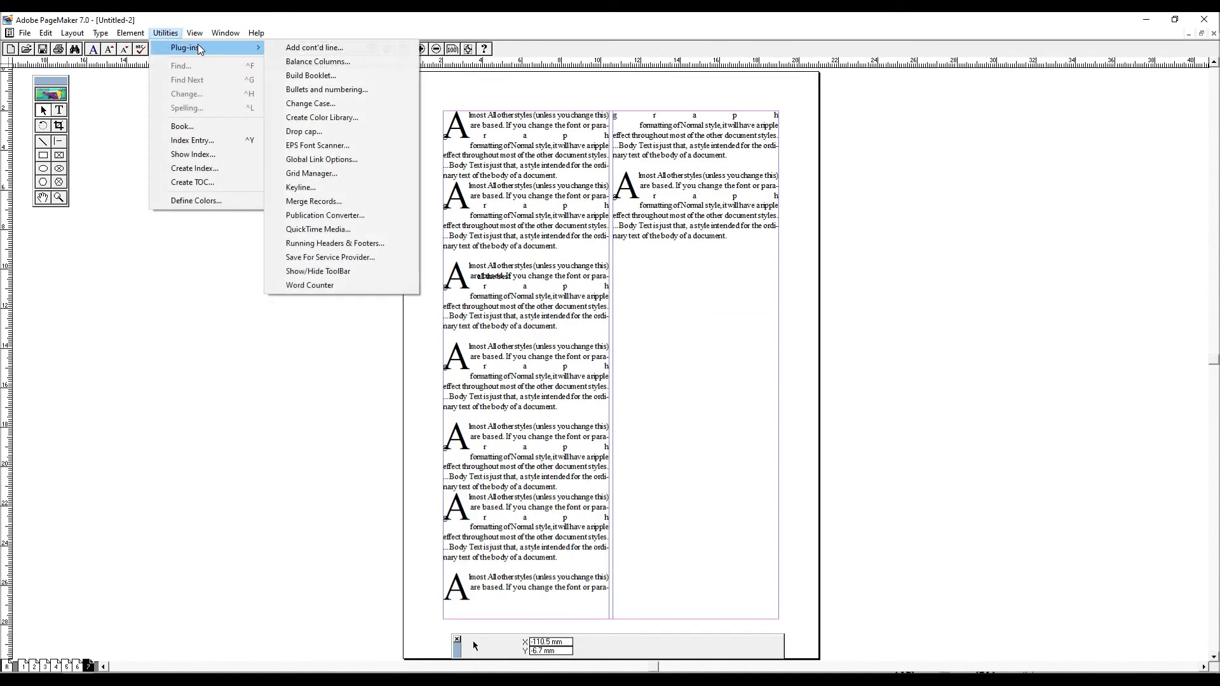
pyautogui.click(337, 188)
pyautogui.press('Return')
pyautogui.click(761, 310)
# - Place the pentagon picture about 150.5 by 97.5 mm in size and move it onto the pasteboard beside the page
pyautogui.hotkey('ctrl', 'd')
pyautogui.click(108, 151)
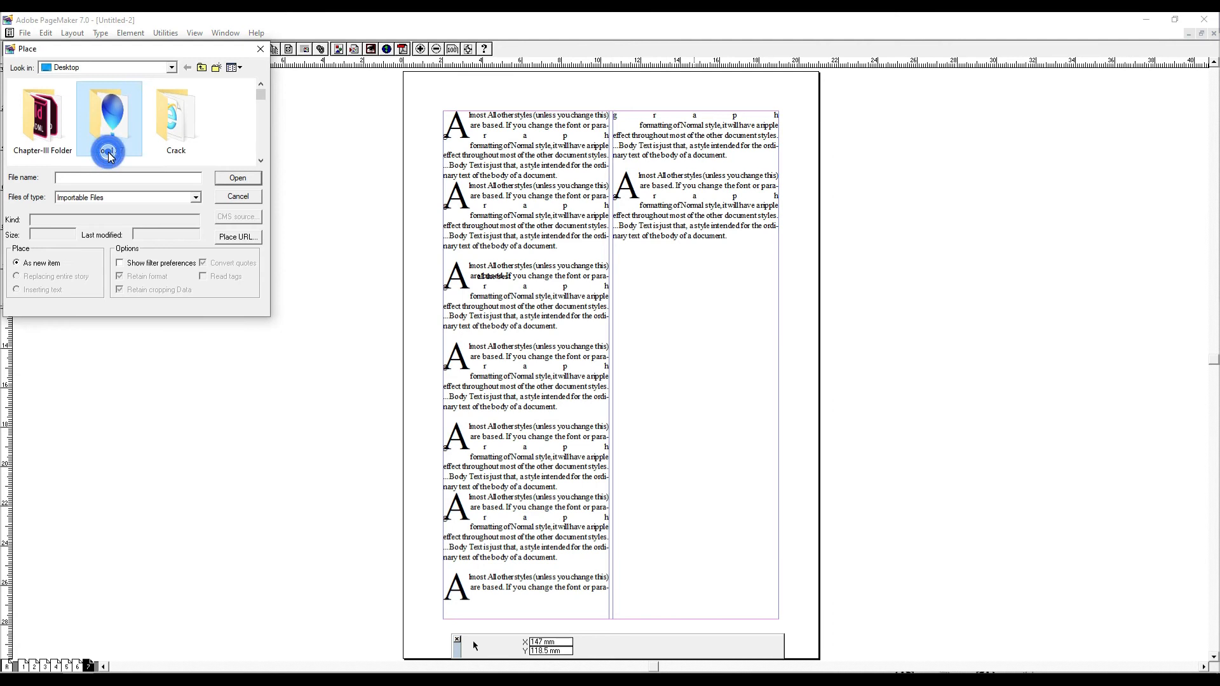
pyautogui.scroll(-5, 109, 152)
pyautogui.doubleClick(109, 153)
pyautogui.moveTo(718, 310); pyautogui.dragTo(1014, 503)
pyautogui.moveTo(848, 409); pyautogui.dragTo(294, 350)
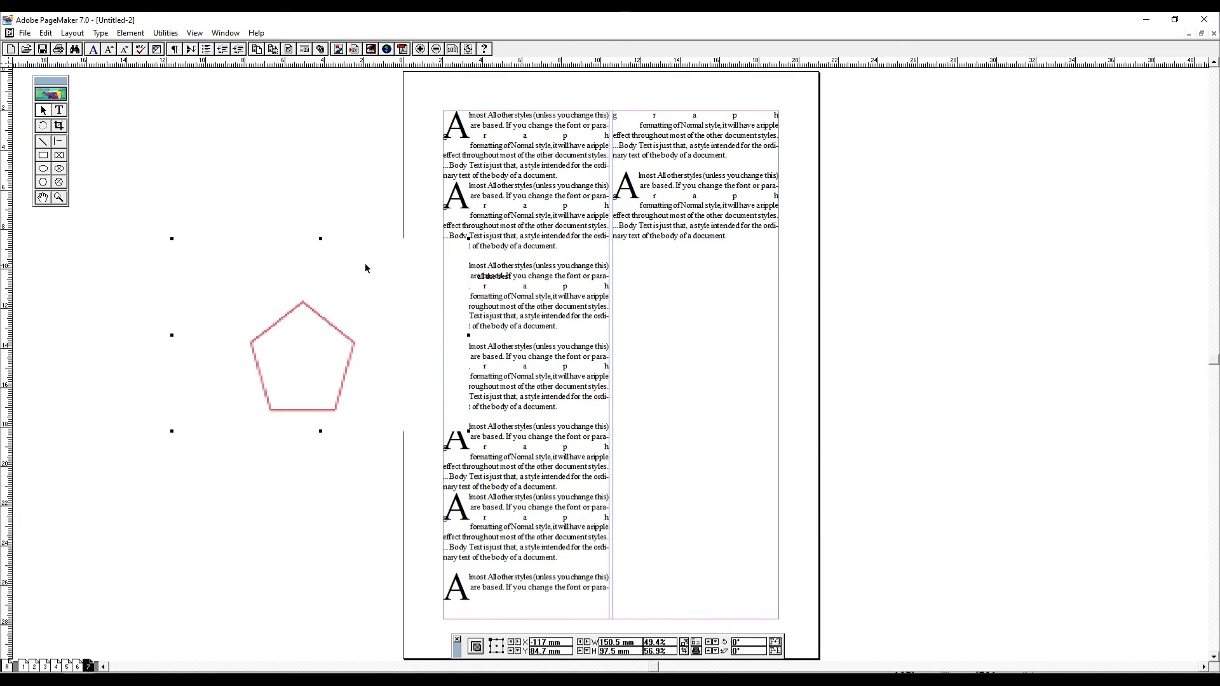
pyautogui.moveTo(365, 268); pyautogui.dragTo(296, 276)
# - Move the pentagon picture higher on the pasteboard, discarding the trial rectangle drawn over it
pyautogui.click(165, 32)
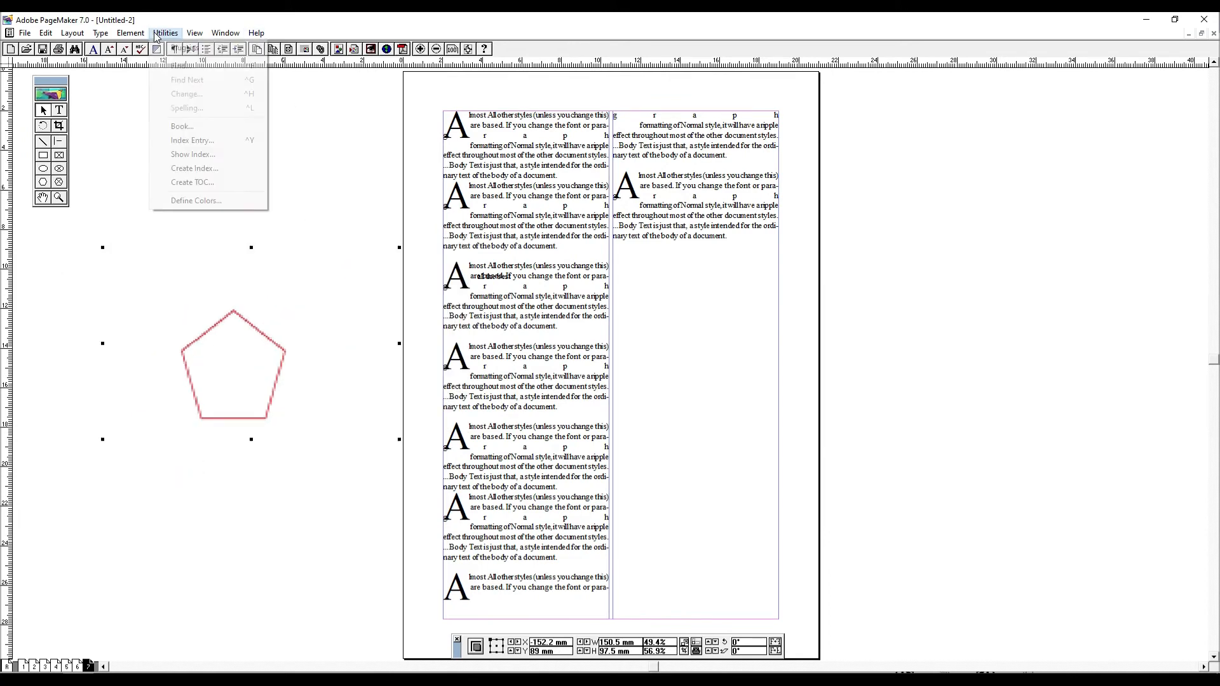
pyautogui.click(201, 47)
pyautogui.click(184, 284)
pyautogui.moveTo(280, 359); pyautogui.dragTo(270, 287)
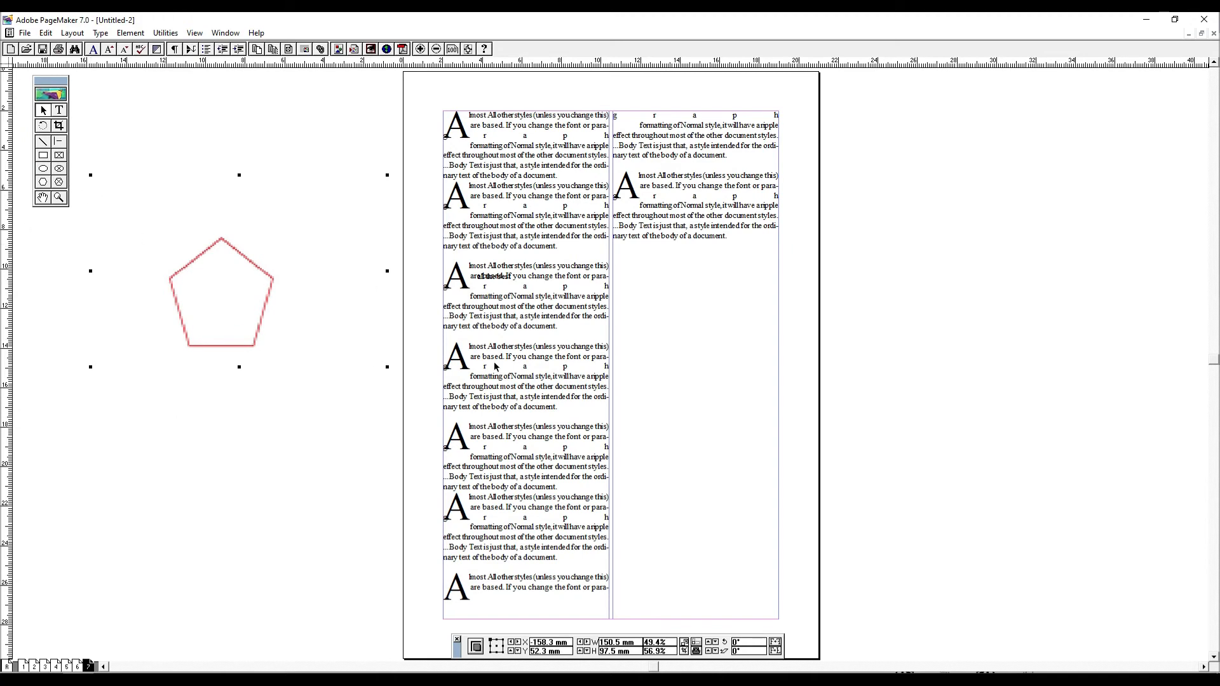
pyautogui.click(47, 159)
pyautogui.moveTo(128, 164); pyautogui.dragTo(281, 273)
pyautogui.press('Delete')
pyautogui.click(41, 109)
pyautogui.moveTo(194, 227); pyautogui.dragTo(201, 196)
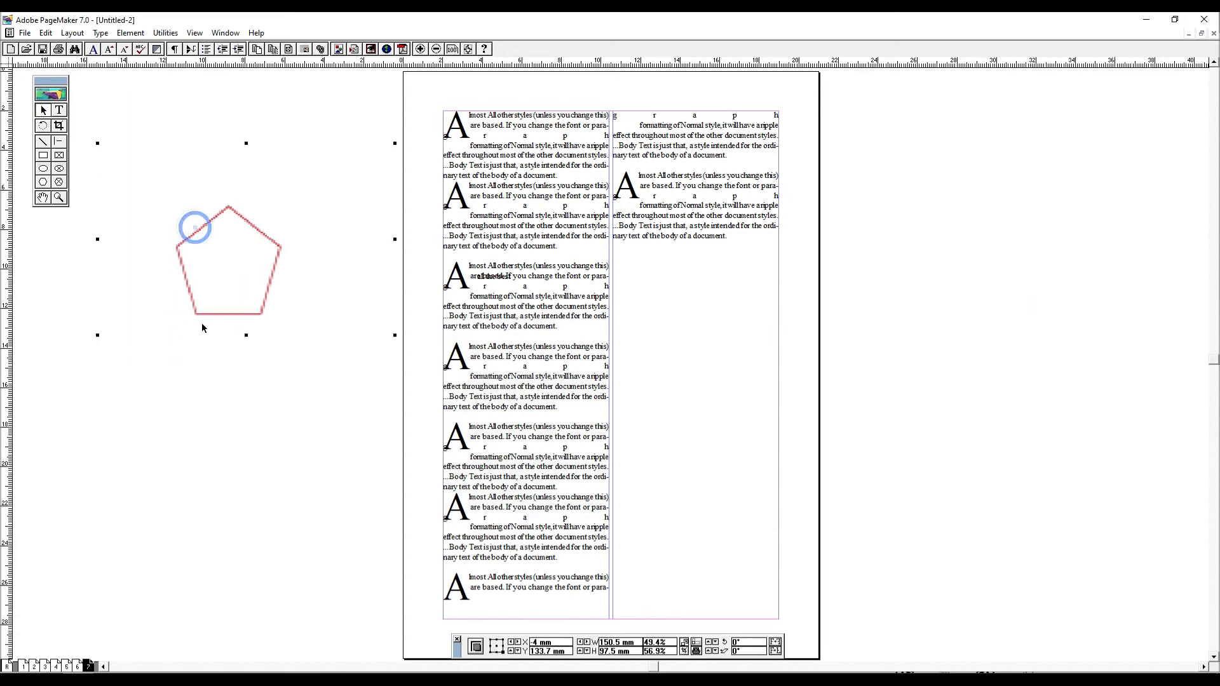
# - Draw a rounded frame about 90.6 by 62.5 mm beneath the pentagon picture and delete it
pyautogui.click(60, 182)
pyautogui.click(43, 156)
pyautogui.moveTo(141, 358); pyautogui.dragTo(307, 476)
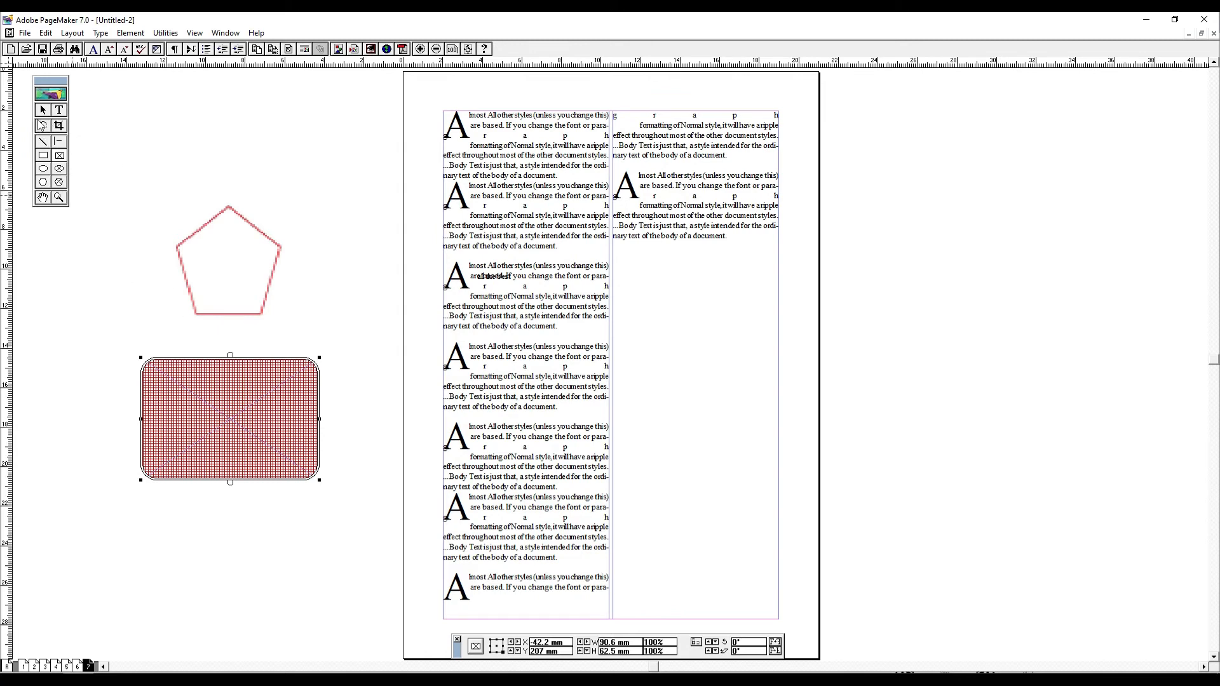
pyautogui.click(42, 111)
pyautogui.click(257, 448)
pyautogui.press('Delete')
# - Apply a keyline border around the pentagon picture and shift the picture toward the page's upper part
pyautogui.click(231, 261)
pyautogui.click(165, 33)
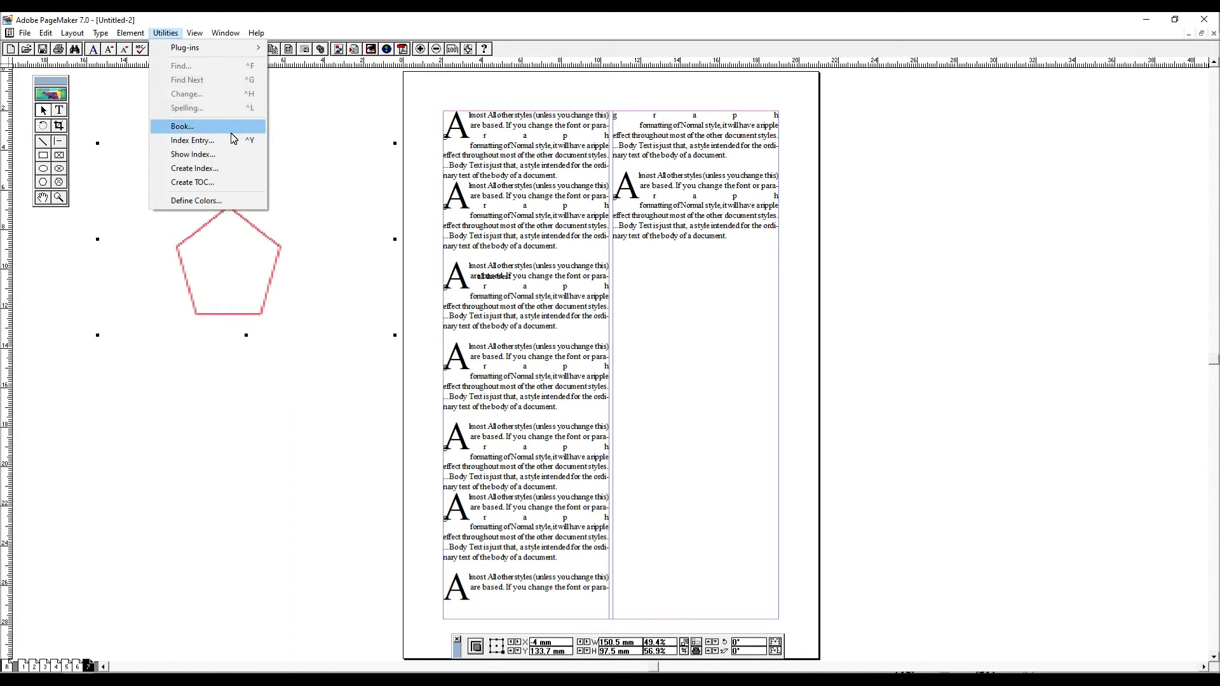
pyautogui.click(214, 48)
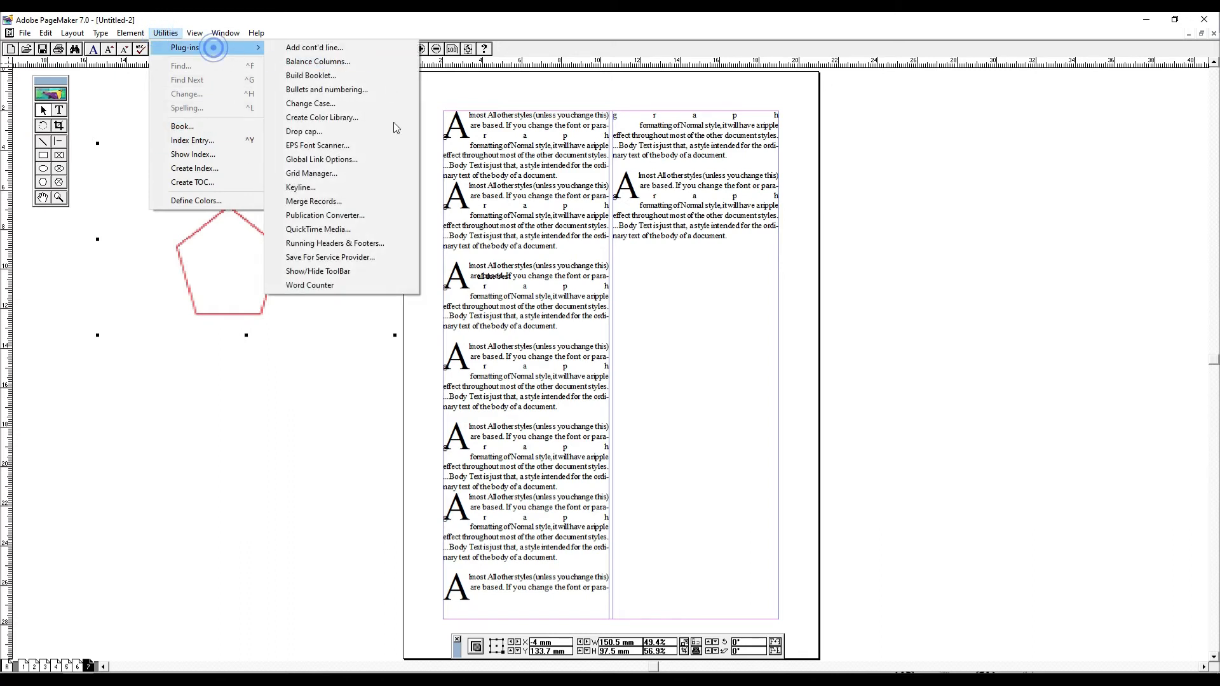
pyautogui.click(674, 300)
pyautogui.moveTo(238, 265); pyautogui.dragTo(288, 233)
pyautogui.hotkey('ctrl', 'z')
pyautogui.hotkey('ctrl', 'z')
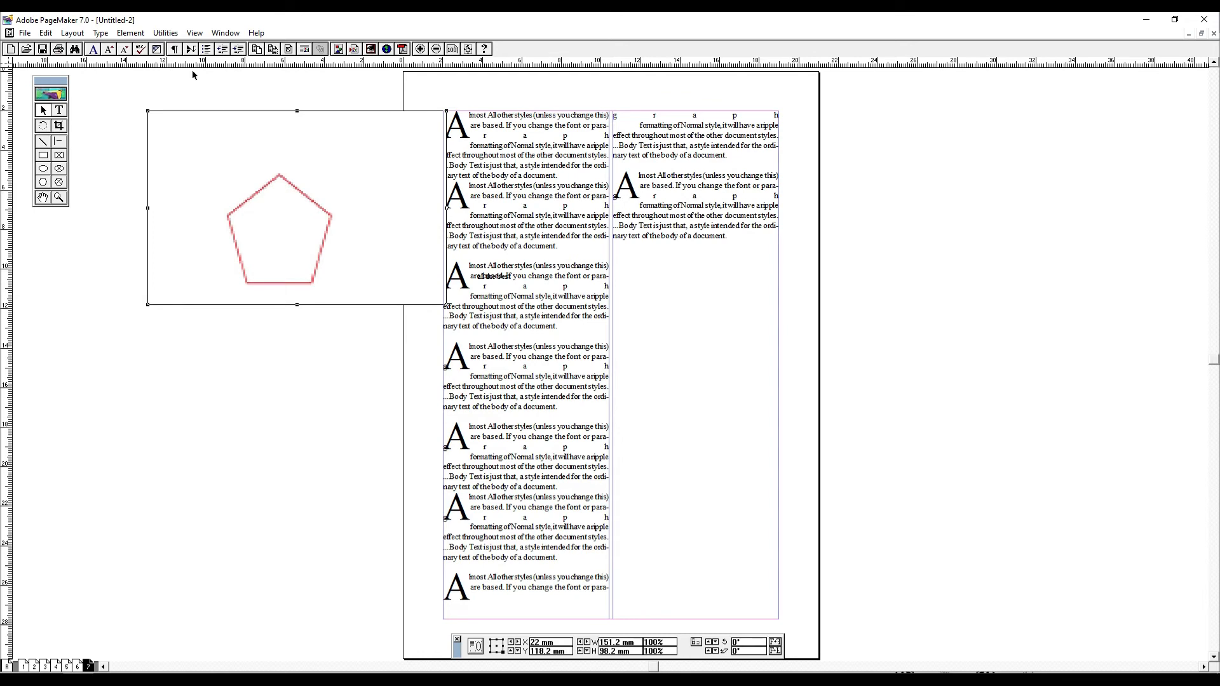
# - Try to run the Merge Records plug-in on page 7
pyautogui.click(165, 33)
pyautogui.moveTo(197, 48)
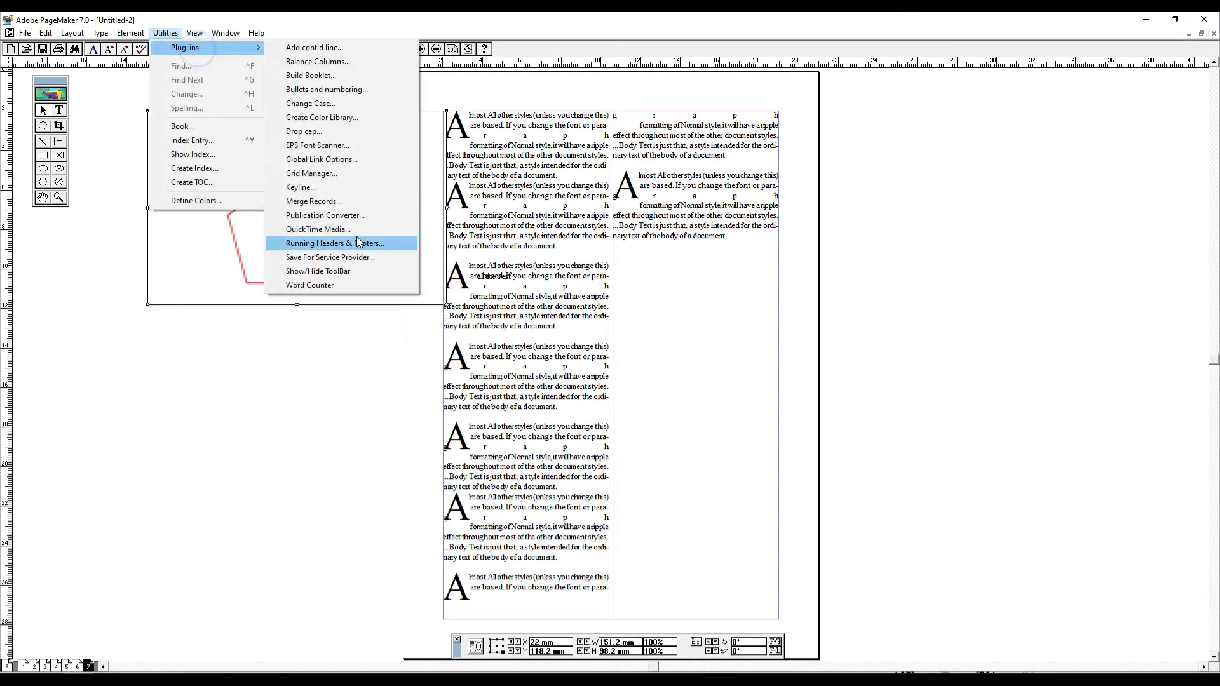
pyautogui.click(337, 202)
pyautogui.click(675, 390)
pyautogui.click(732, 396)
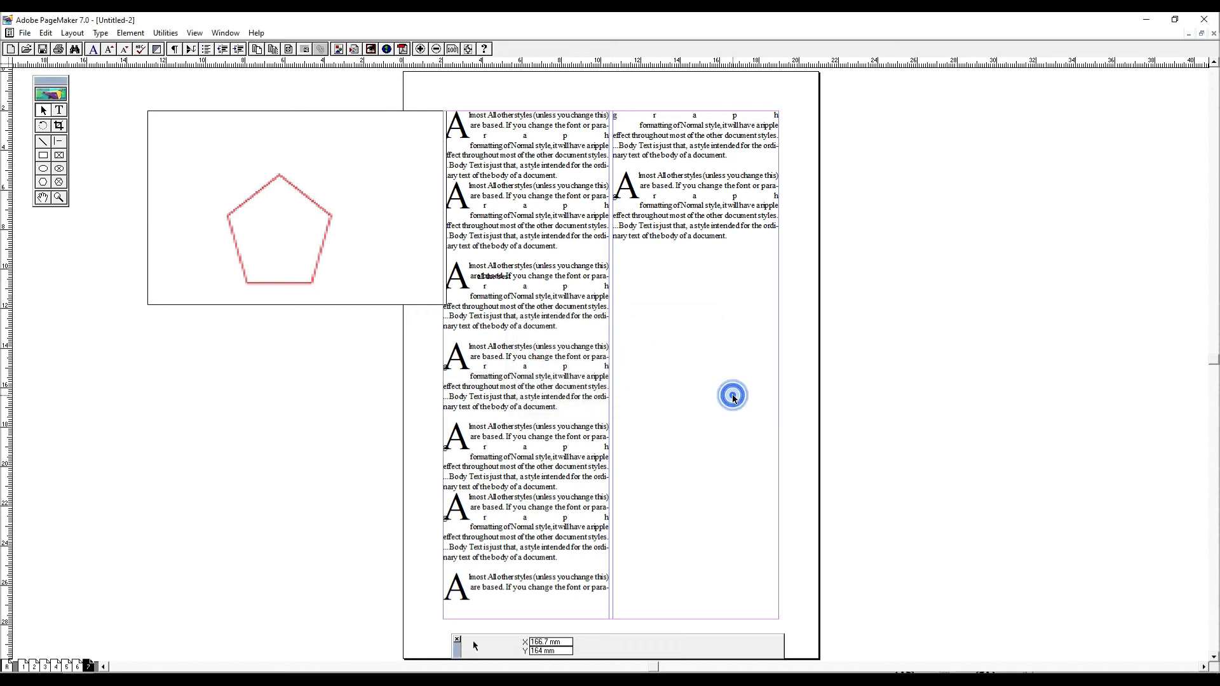
# - Add a blank page 8 and draw a wide text block in its upper part, clearing the trial text
pyautogui.hotkey('ctrl', 'alt', 'shift', 'g')
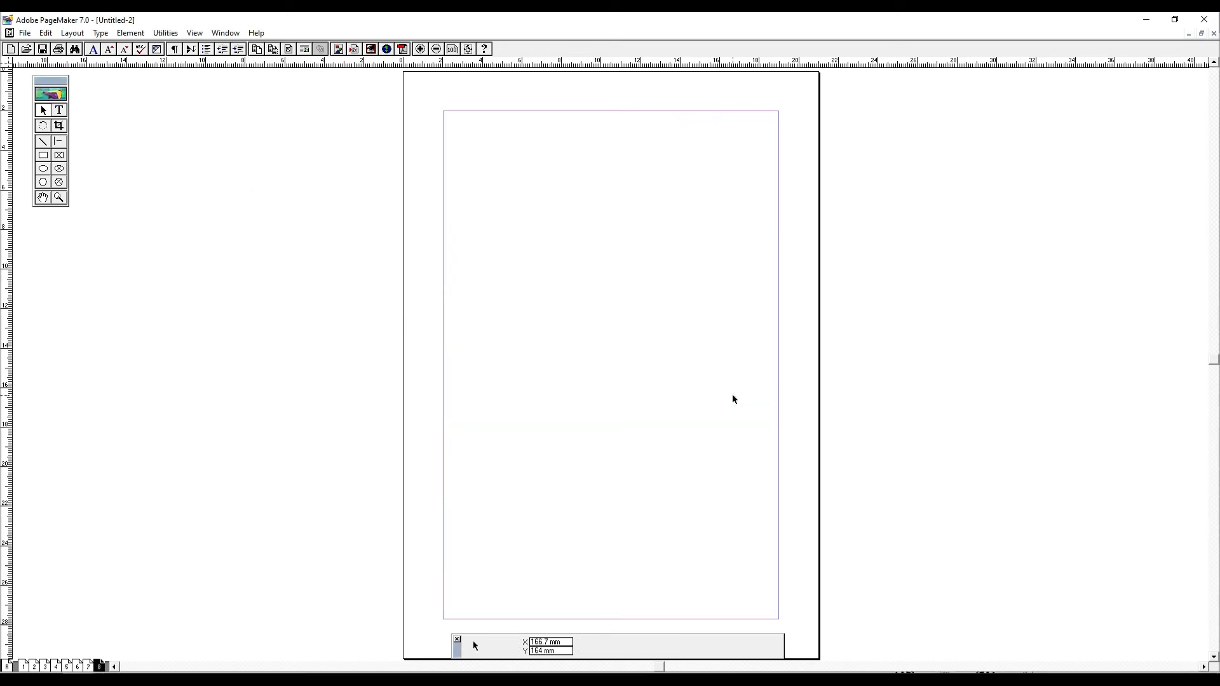
pyautogui.click(61, 109)
pyautogui.moveTo(416, 109); pyautogui.dragTo(855, 363)
pyautogui.click(687, 300)
pyautogui.click(666, 366)
pyautogui.moveTo(198, 159); pyautogui.dragTo(779, 513)
pyautogui.write('dfsdfsdfsdf')
pyautogui.hotkey('ctrl', 'a')
pyautogui.hotkey('ctrl', 's')
pyautogui.press('Escape')
# - Enter the form labels "Name", "Fahter Name" and "Cell" on separate lines, each followed by a tab and a colon
pyautogui.write('Namer')
pyautogui.press('Tab')
pyautogui.write('F')
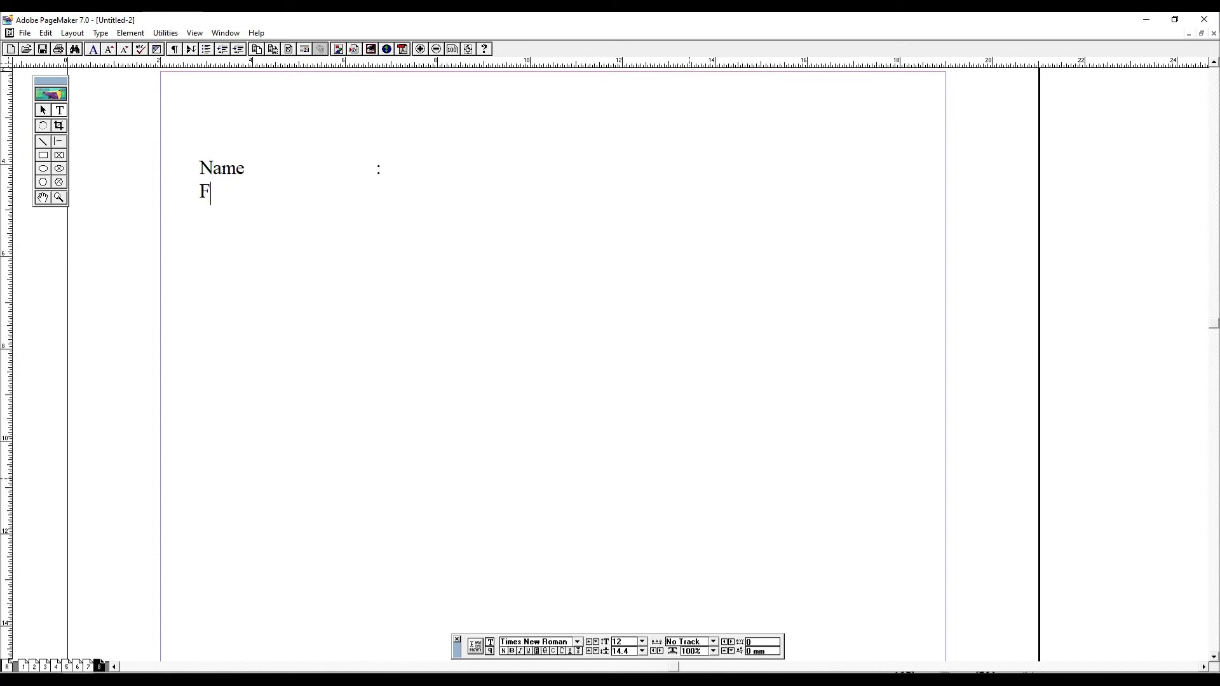
pyautogui.write('ahter Nam,e')
pyautogui.press('Tab')
pyautogui.press('BackSpace')
pyautogui.press('BackSpace')
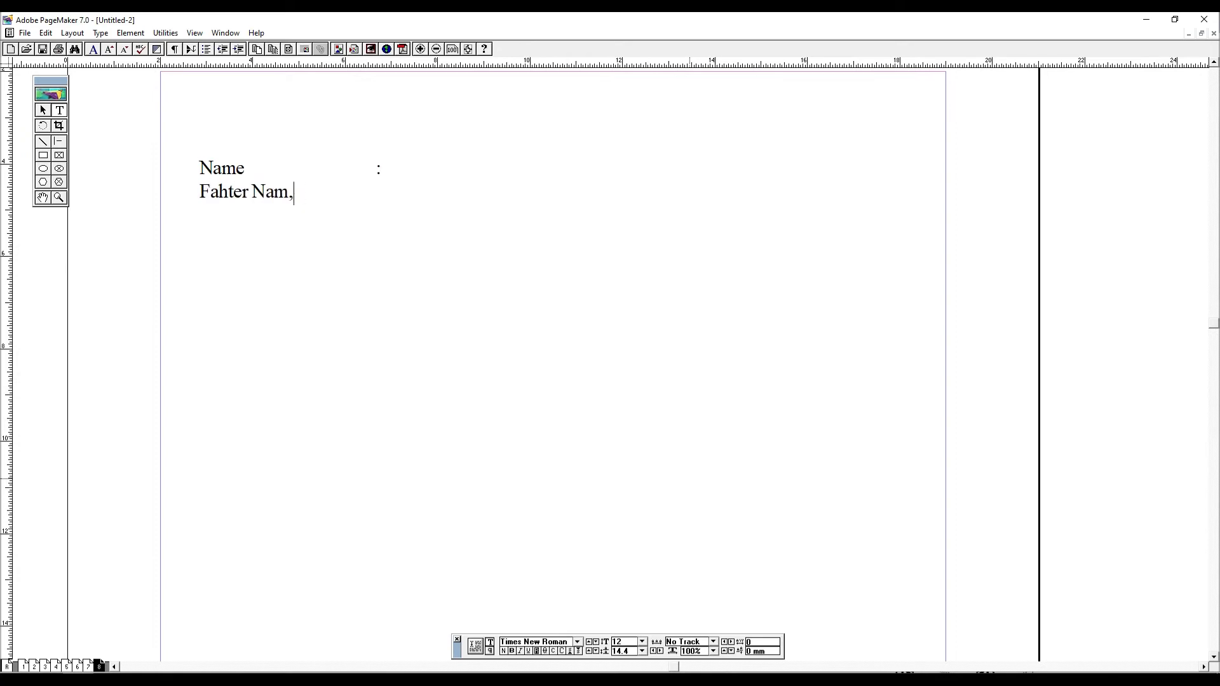
pyautogui.write('Cell')
# - Set the leading of all three form label lines to 20
pyautogui.hotkey('ctrl', 'a')
pyautogui.hotkey('ctrl', '`')
pyautogui.press('Tab')
pyautogui.press('Tab')
pyautogui.press('Tab')
pyautogui.write('20')
pyautogui.press('Return')
pyautogui.press('F9')
pyautogui.press('F9')
# - Add a tab after the colon on the Name line
pyautogui.click(374, 170)
pyautogui.click(402, 172)
pyautogui.press('Tab')
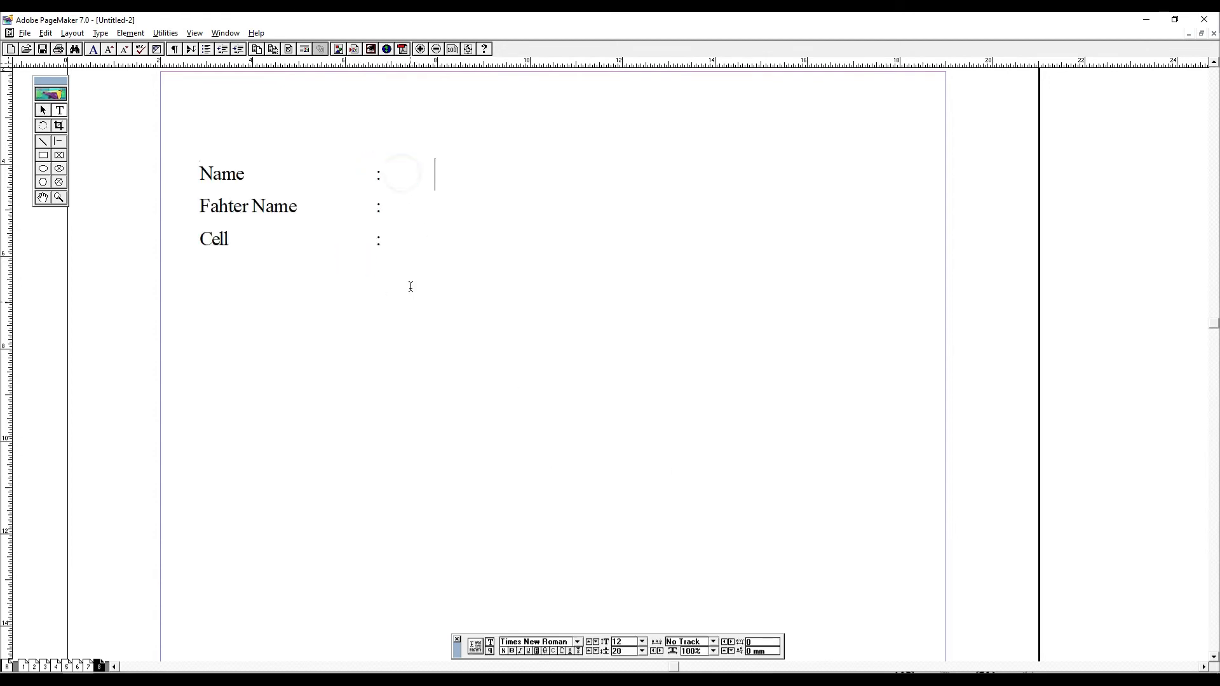
# - Show the Data Merge palette and load KGM ID Cards.csv from the Desktop as the data source
pyautogui.click(195, 33)
pyautogui.moveTo(166, 33)
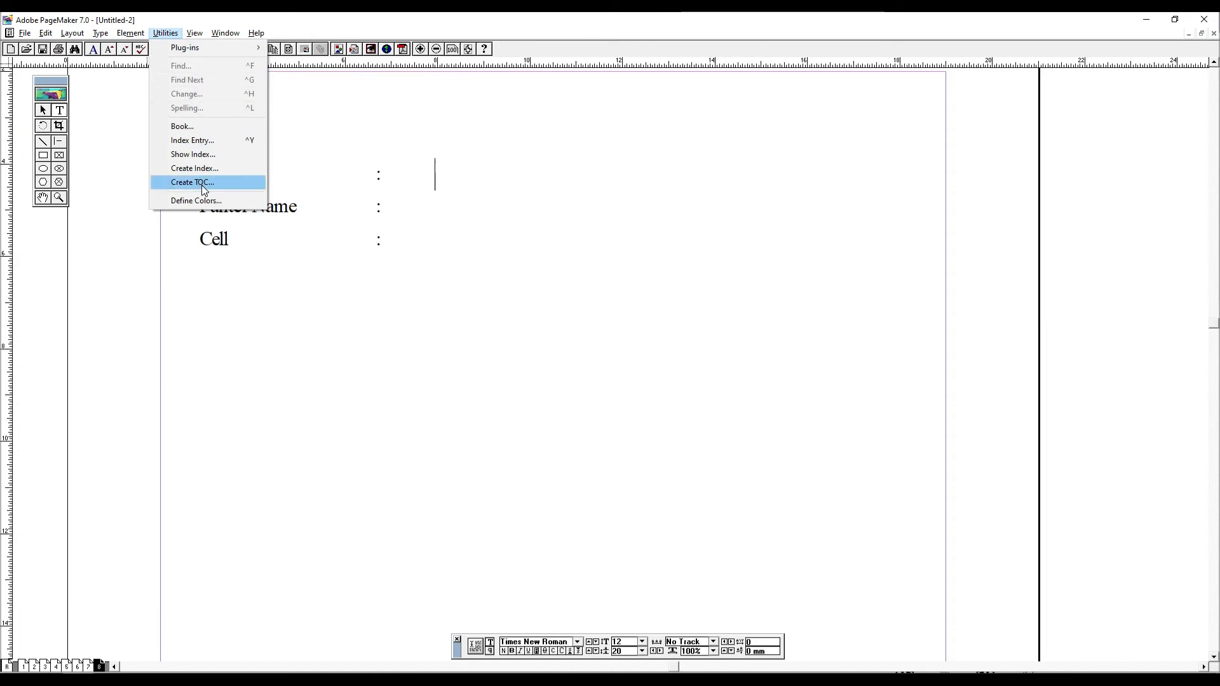
pyautogui.moveTo(291, 200)
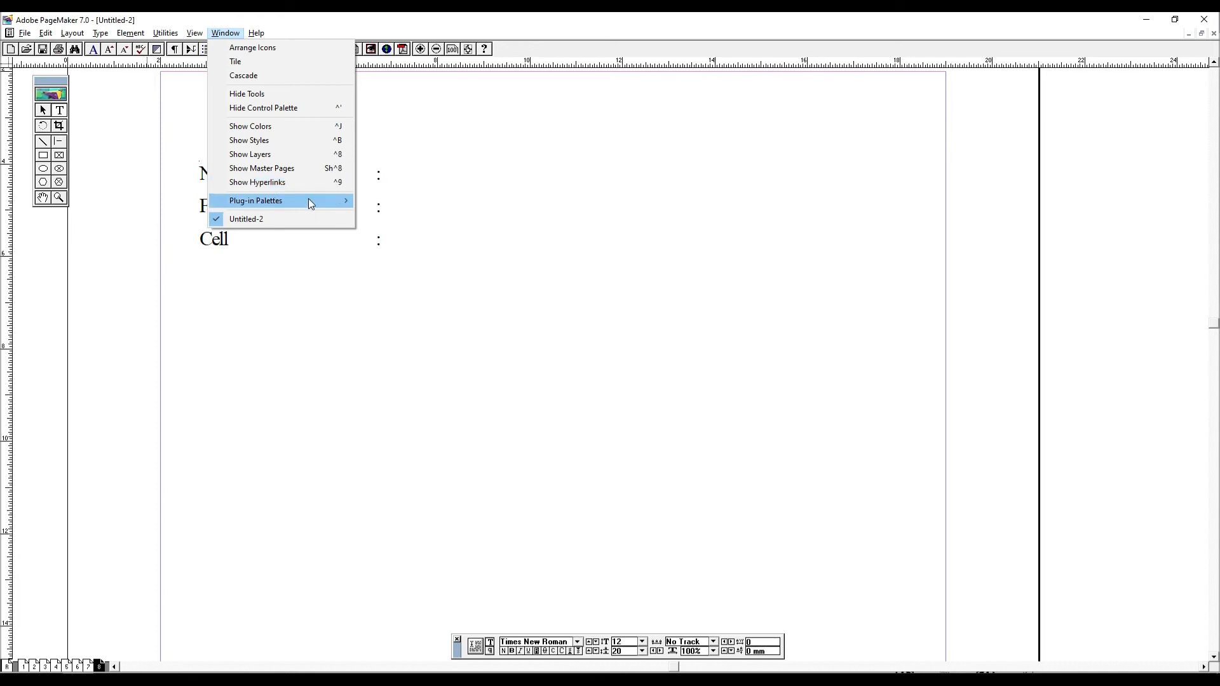
pyautogui.click(422, 201)
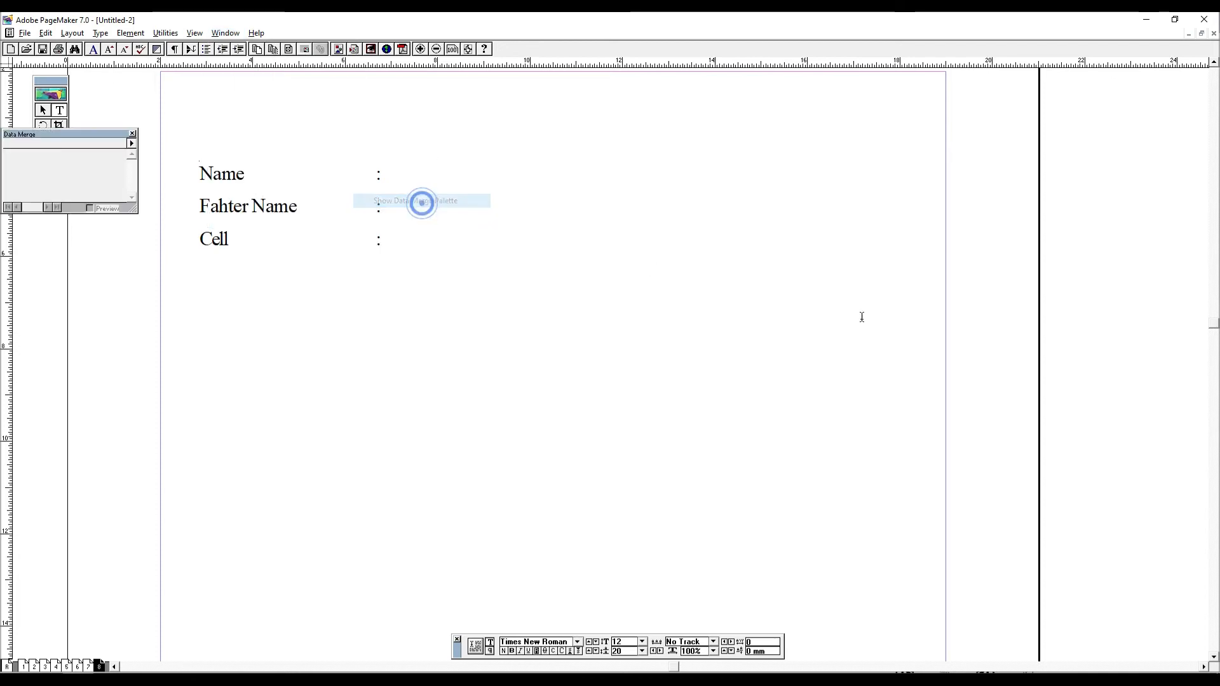
pyautogui.click(131, 143)
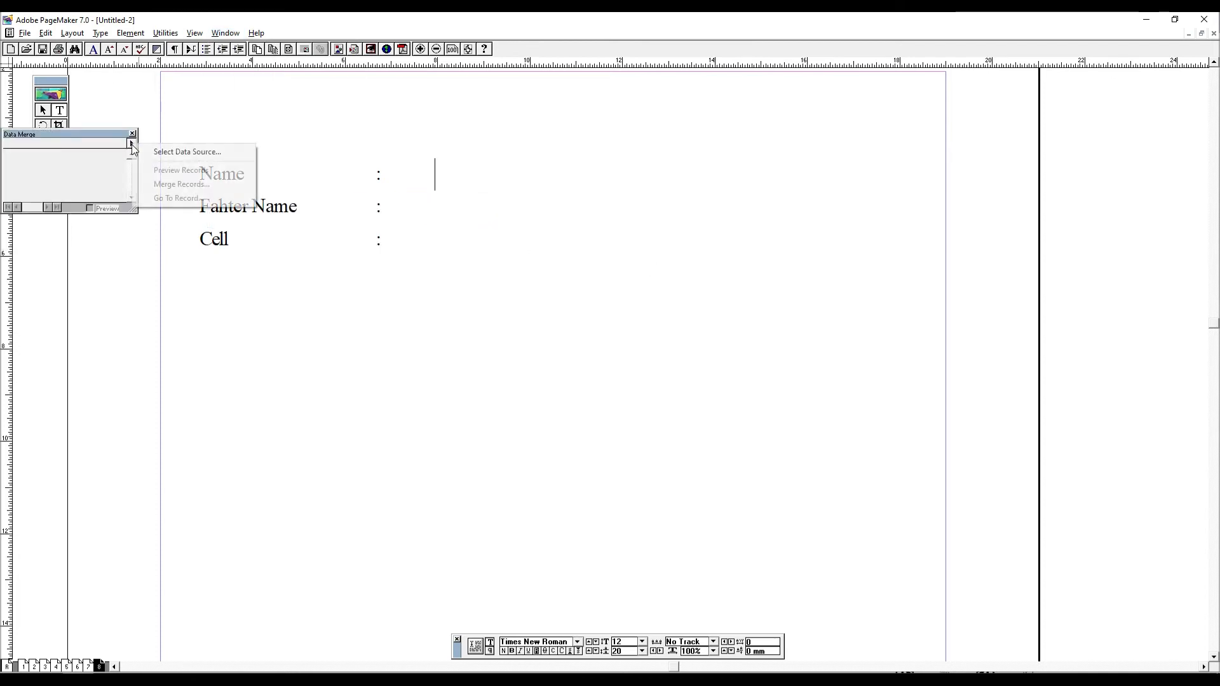
pyautogui.click(197, 153)
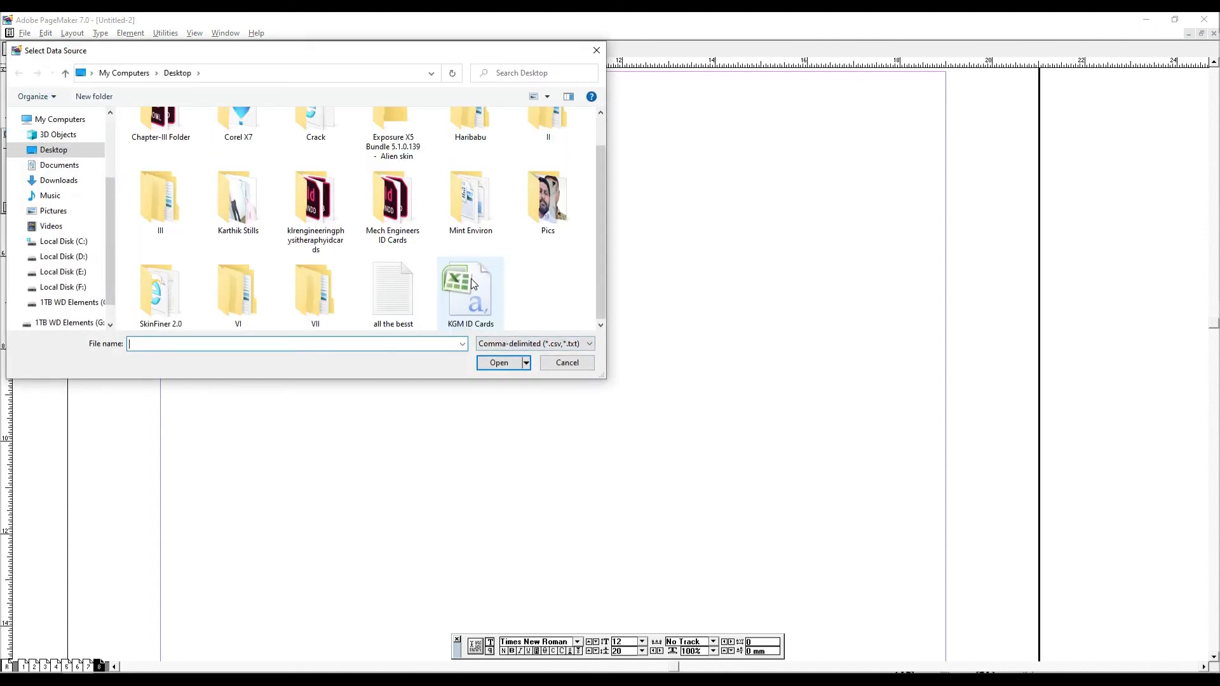
pyautogui.doubleClick(472, 284)
# - Insert the merge fields Name, Designation and Contact after the colons of the Name, Fahter Name and Cell lines
pyautogui.moveTo(98, 131); pyautogui.dragTo(754, 174)
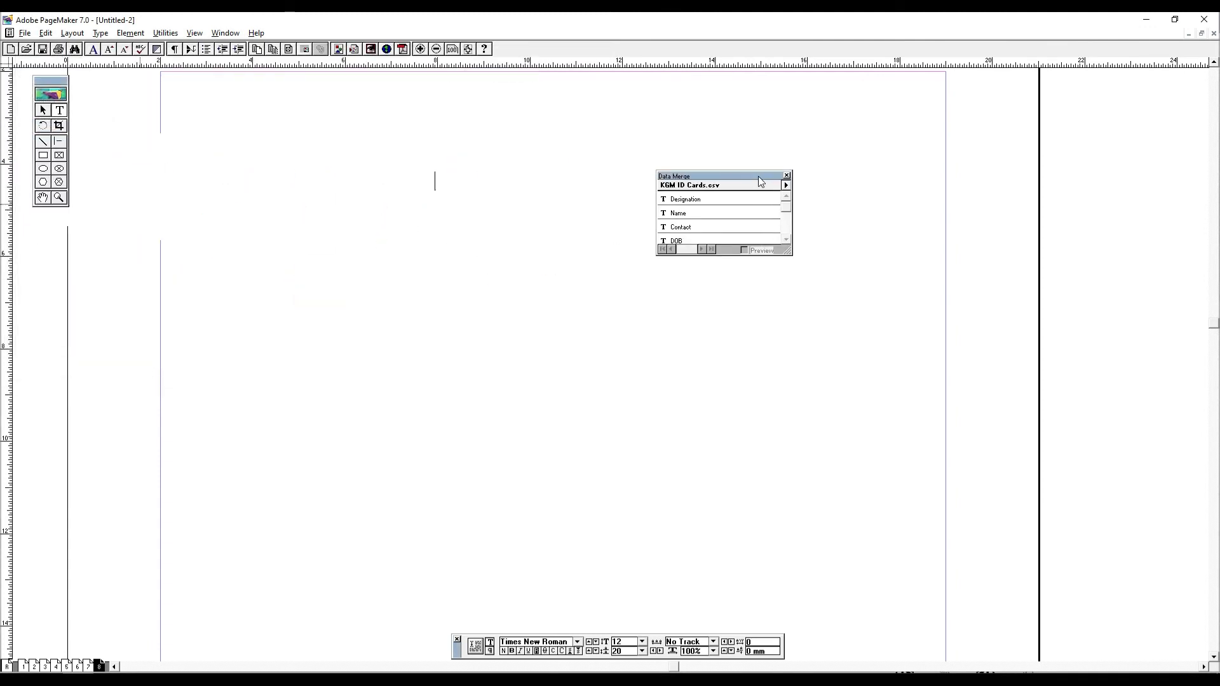
pyautogui.click(718, 216)
pyautogui.click(468, 211)
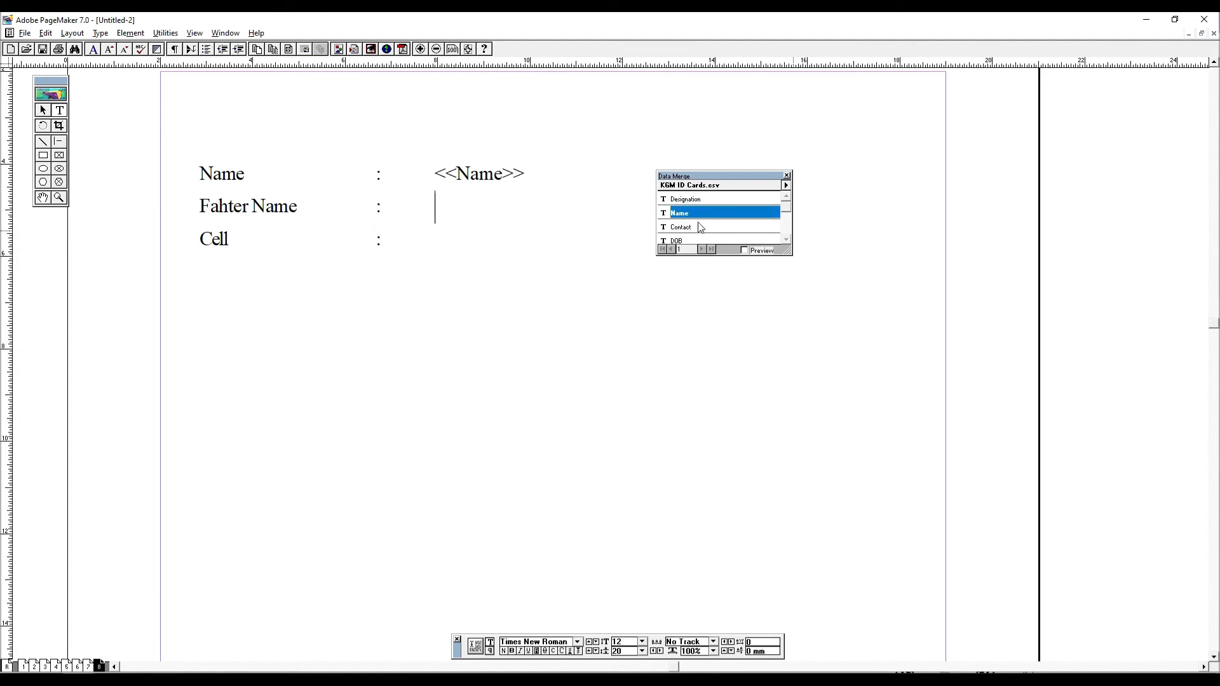
pyautogui.click(696, 202)
pyautogui.click(441, 232)
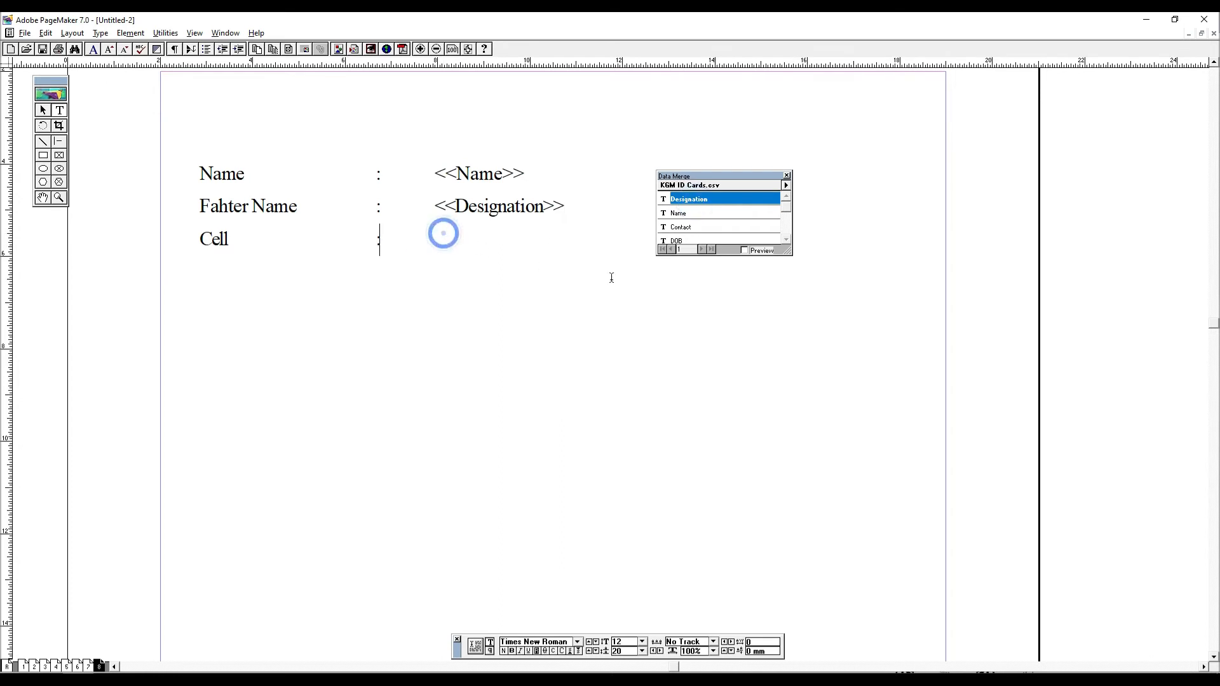
pyautogui.click(698, 230)
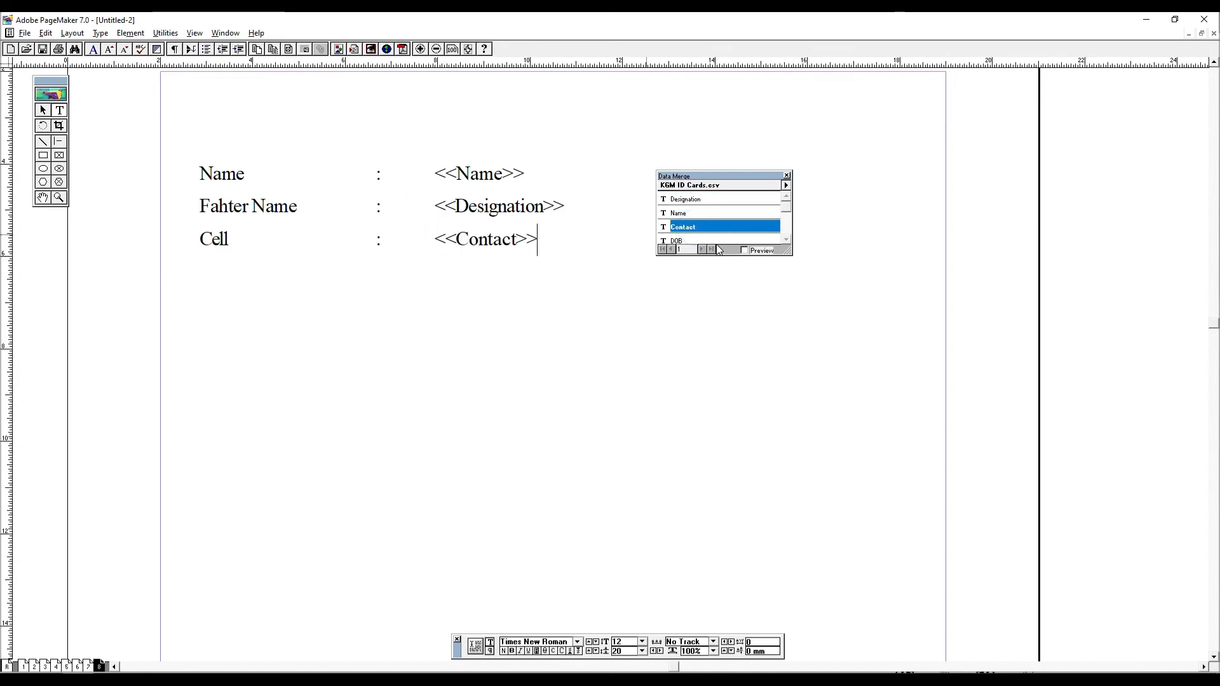
# - Preview the merged data on the page and step through the records up to record 7
pyautogui.click(745, 250)
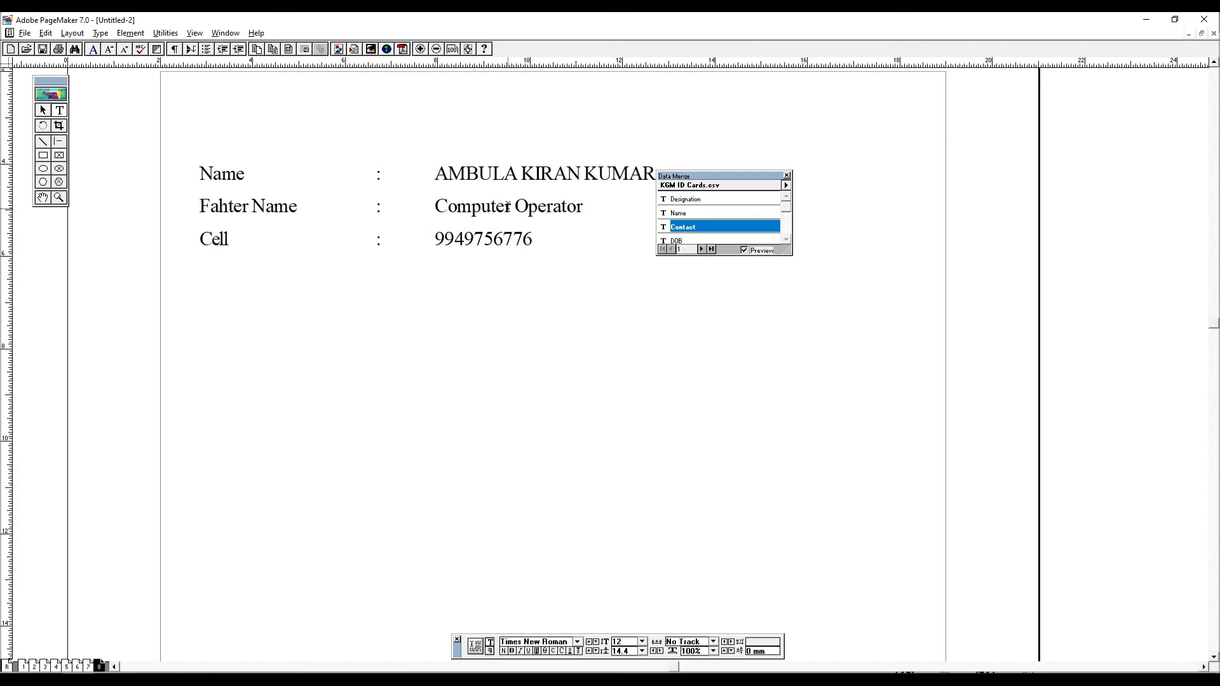
pyautogui.moveTo(746, 177); pyautogui.dragTo(946, 157)
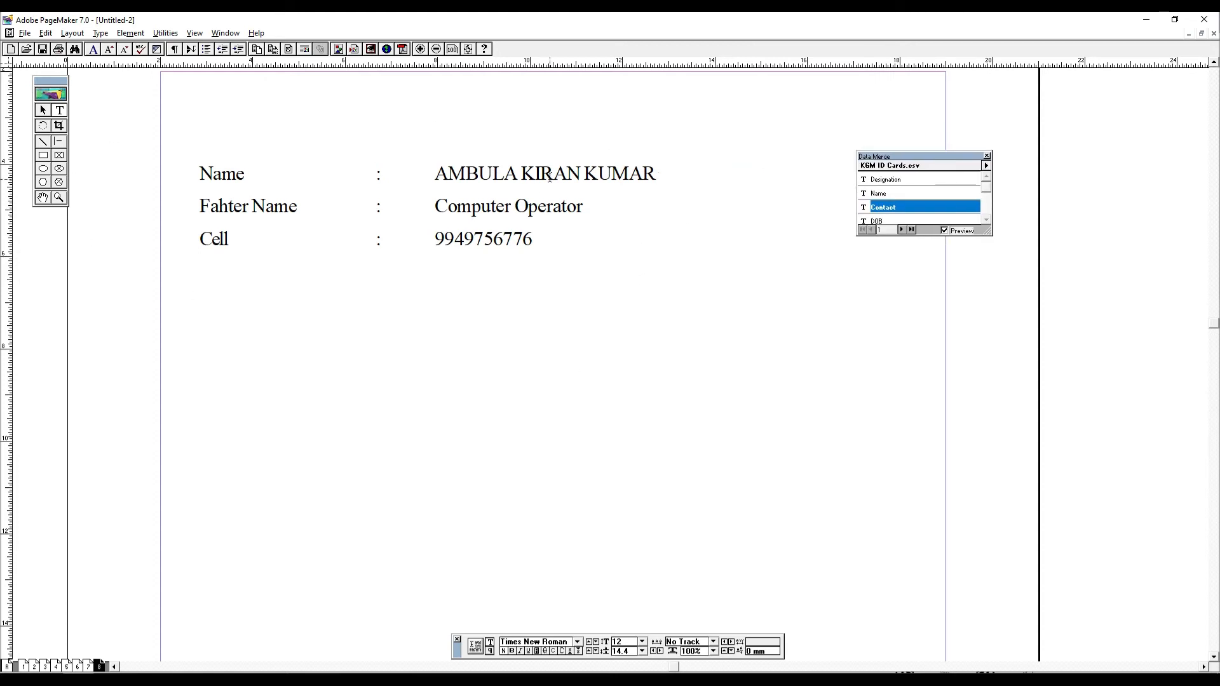
pyautogui.click(943, 231)
pyautogui.click(903, 230)
pyautogui.click(903, 230)
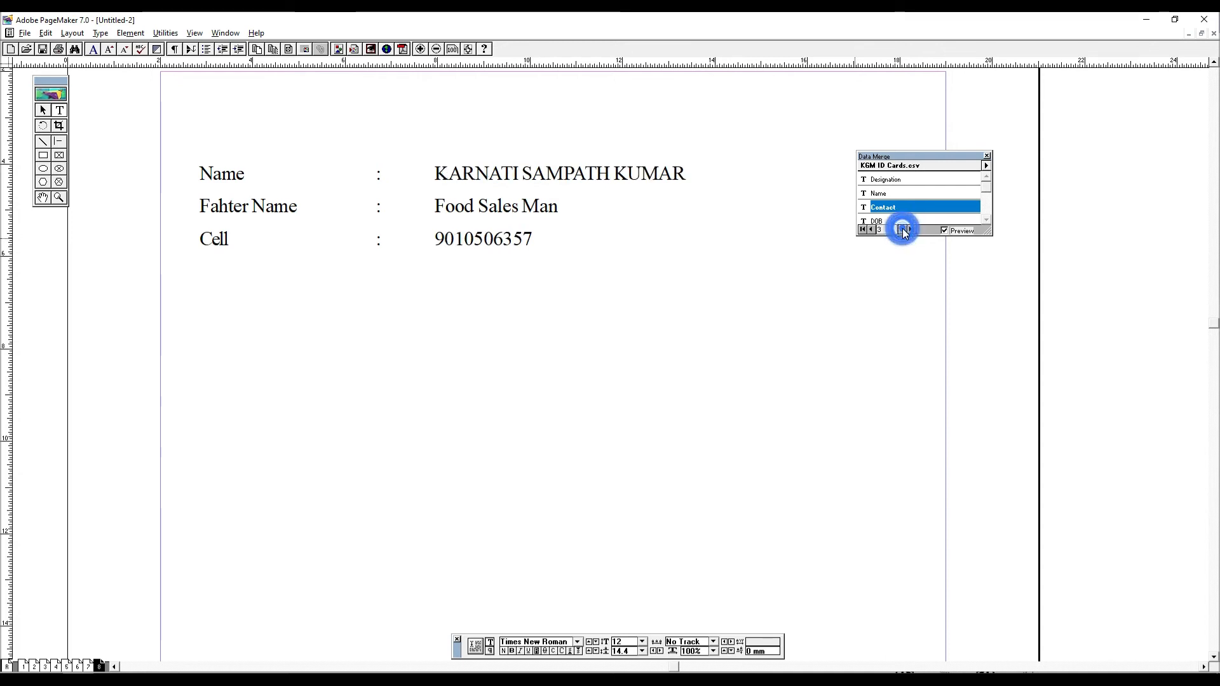
pyautogui.click(902, 229)
pyautogui.click(902, 230)
pyautogui.click(902, 229)
pyautogui.click(902, 229)
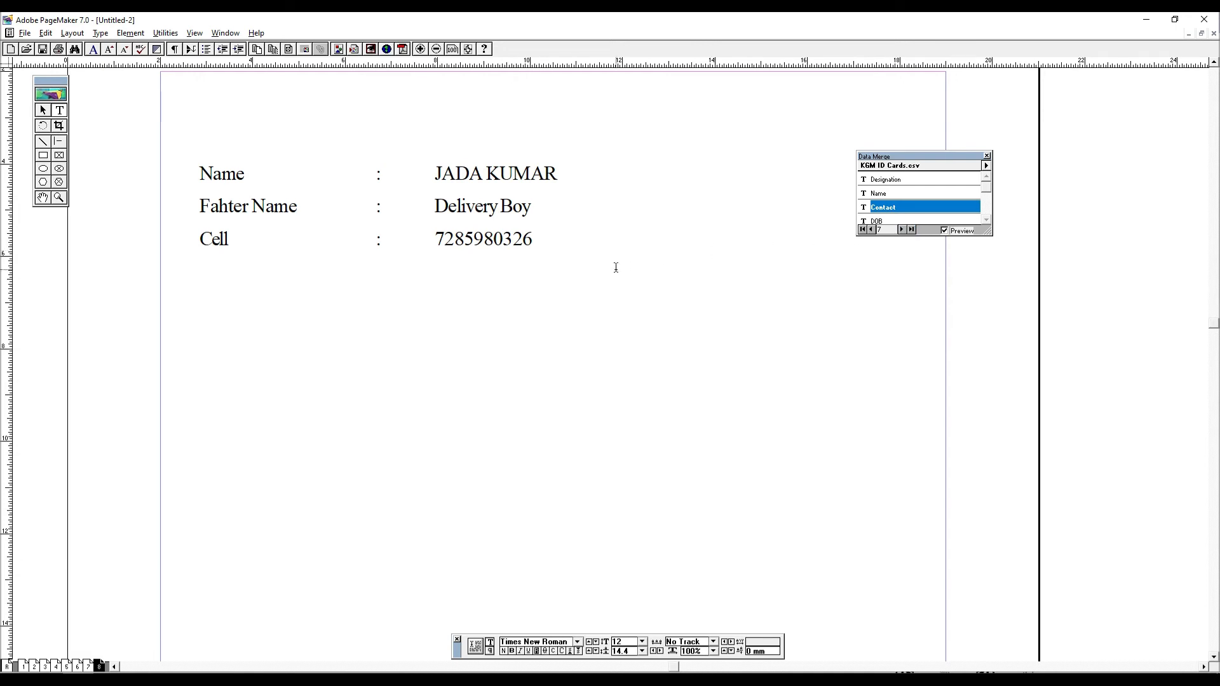
# - Select all the merge text and examine the Merge Records range and layout options, closing them without merging
pyautogui.doubleClick(496, 194)
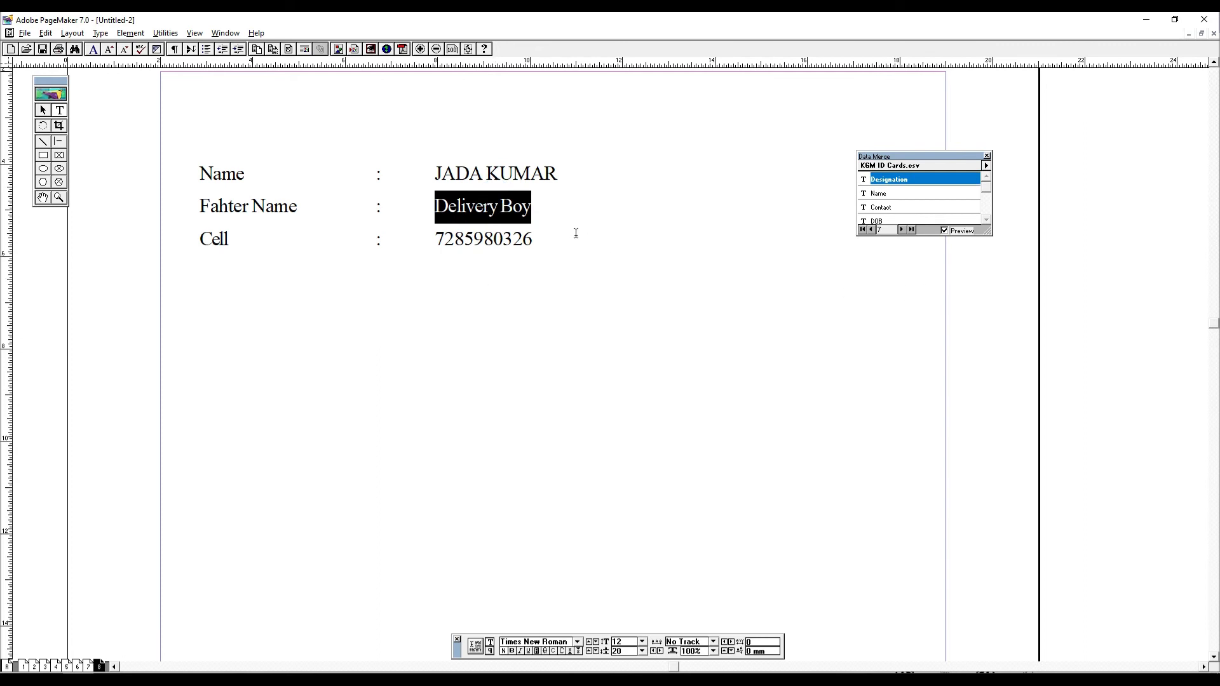
pyautogui.hotkey('ctrl', 'a')
pyautogui.click(175, 33)
pyautogui.moveTo(190, 49)
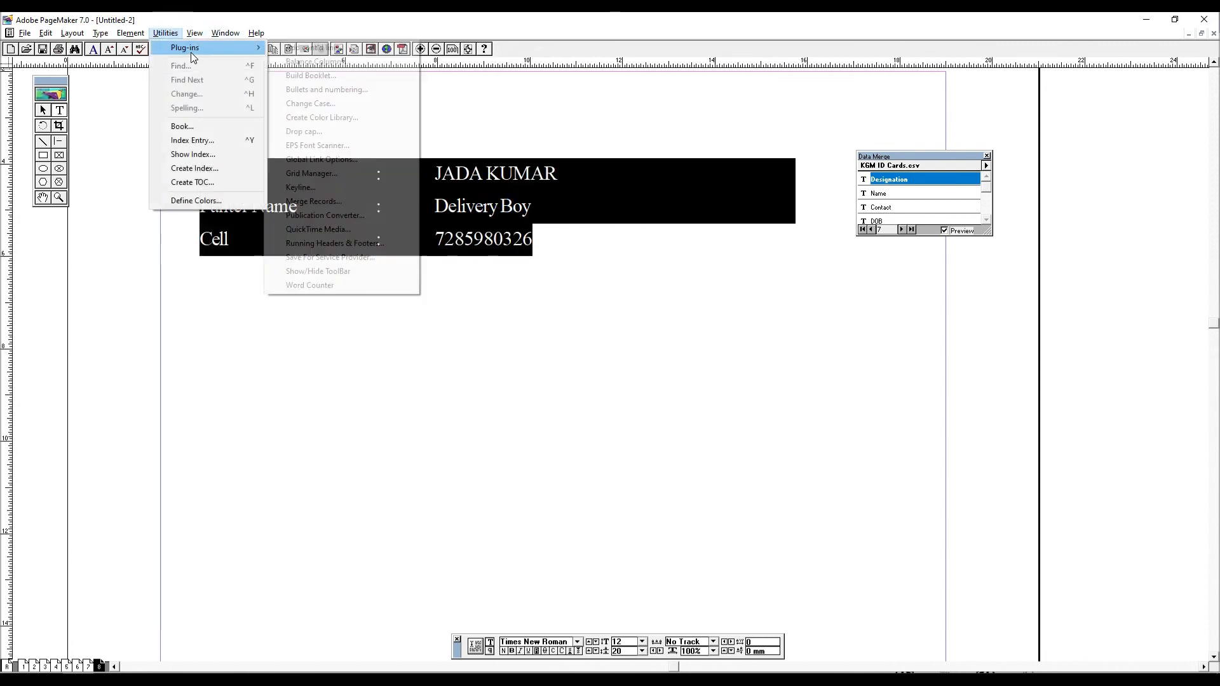
pyautogui.click(357, 201)
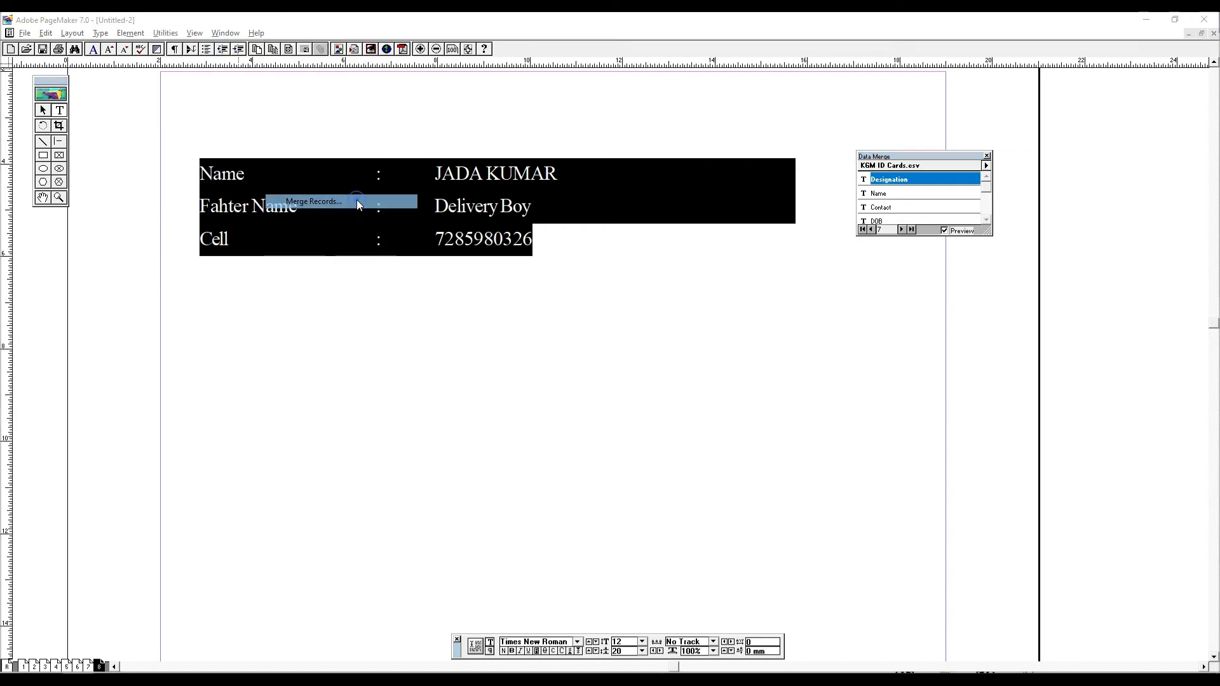
pyautogui.moveTo(616, 231); pyautogui.dragTo(561, 192)
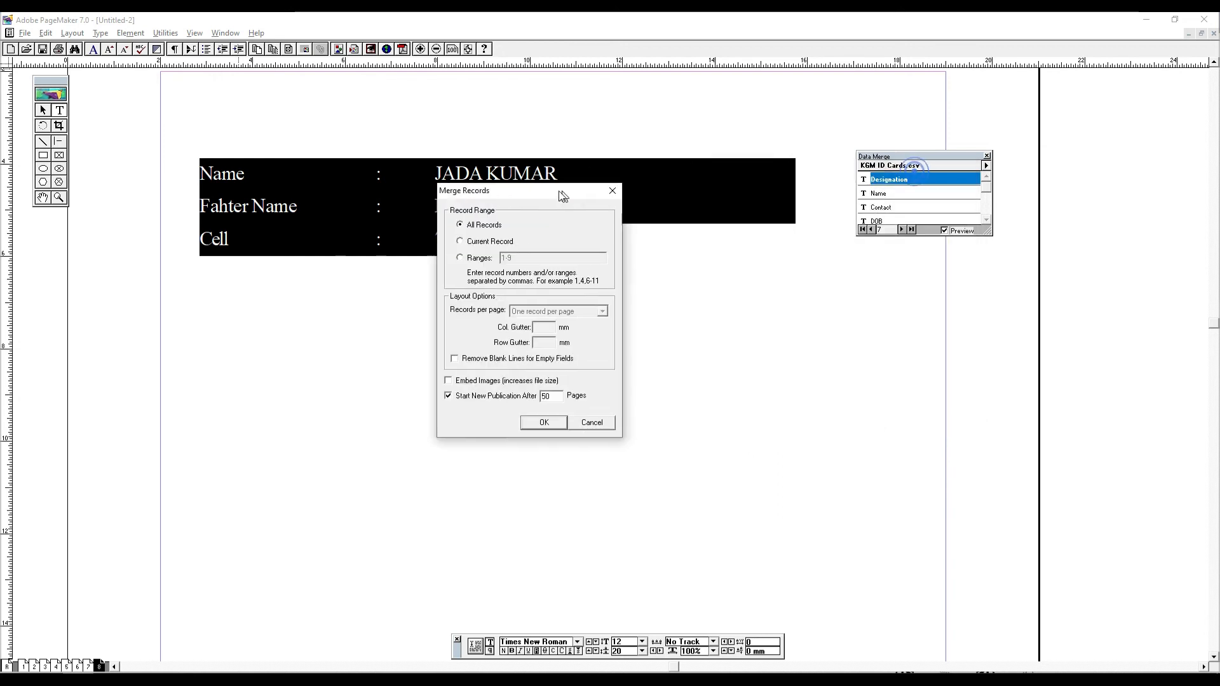
pyautogui.click(604, 191)
# - Preview the last record of the data source and review the Merge Records options again, cancelling the merge
pyautogui.click(914, 229)
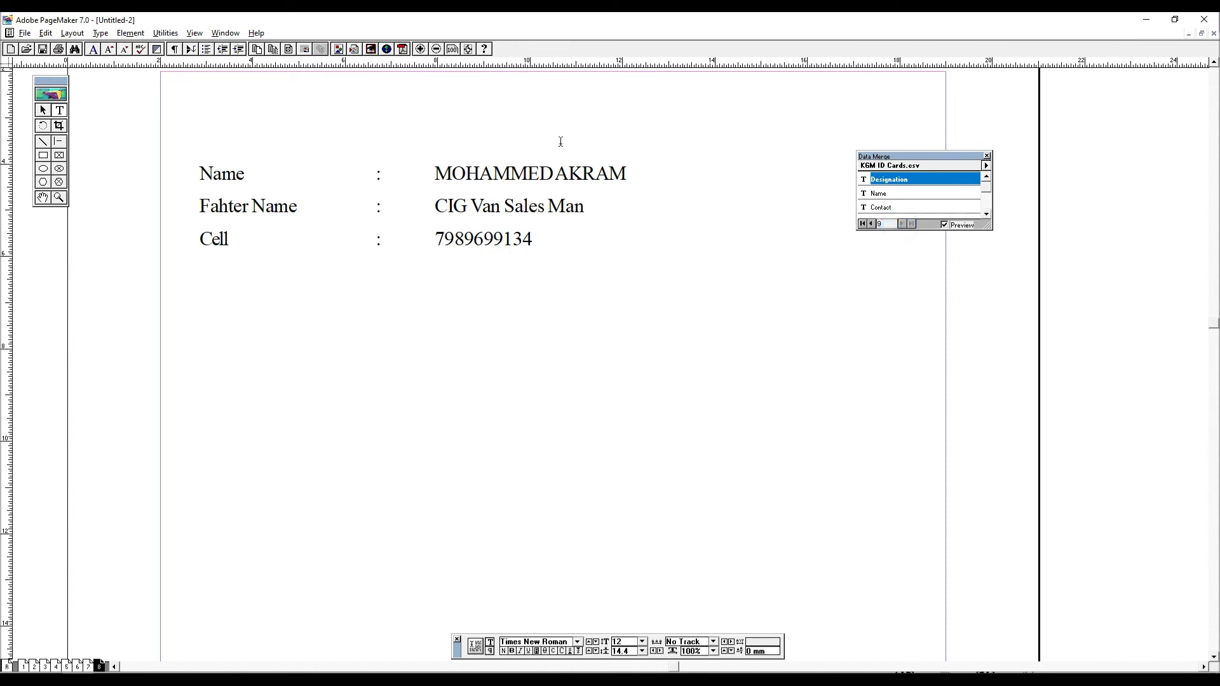
pyautogui.click(165, 33)
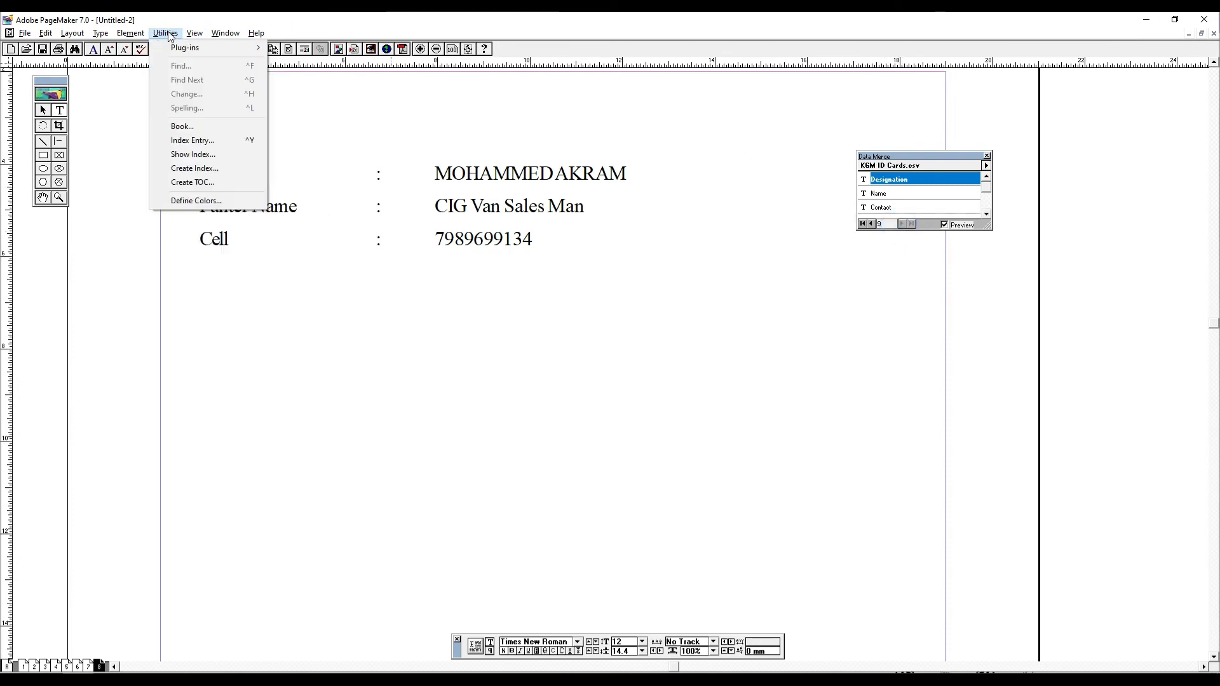
pyautogui.click(175, 49)
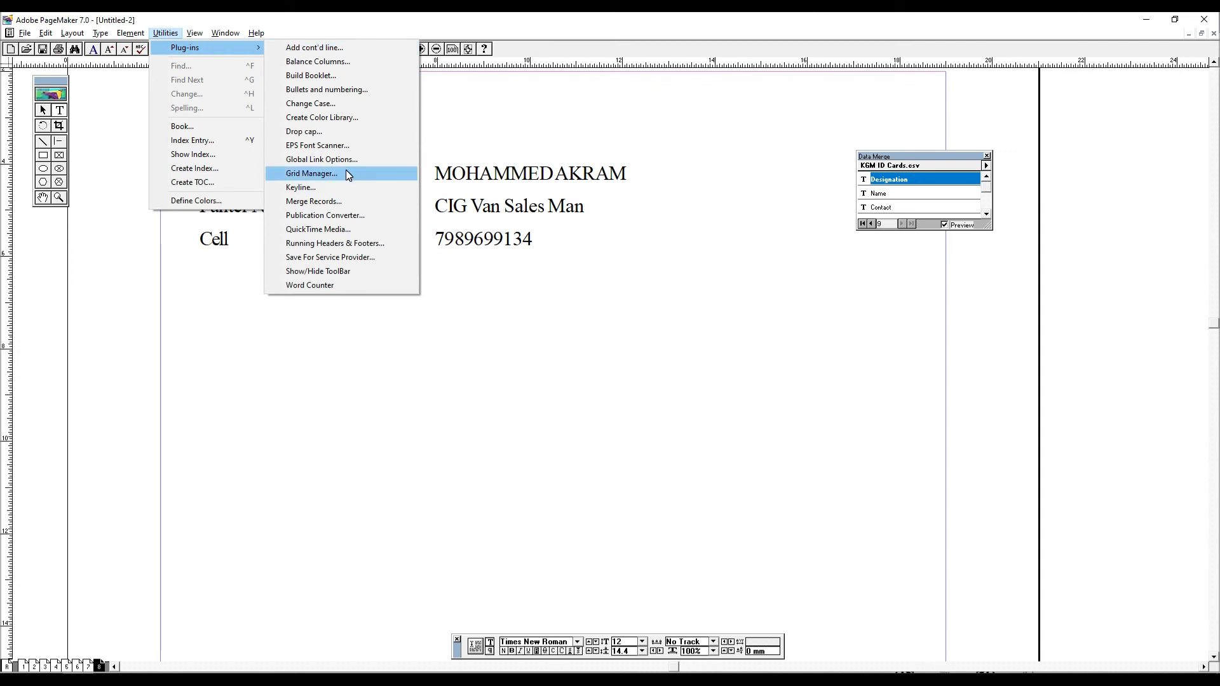
pyautogui.click(352, 202)
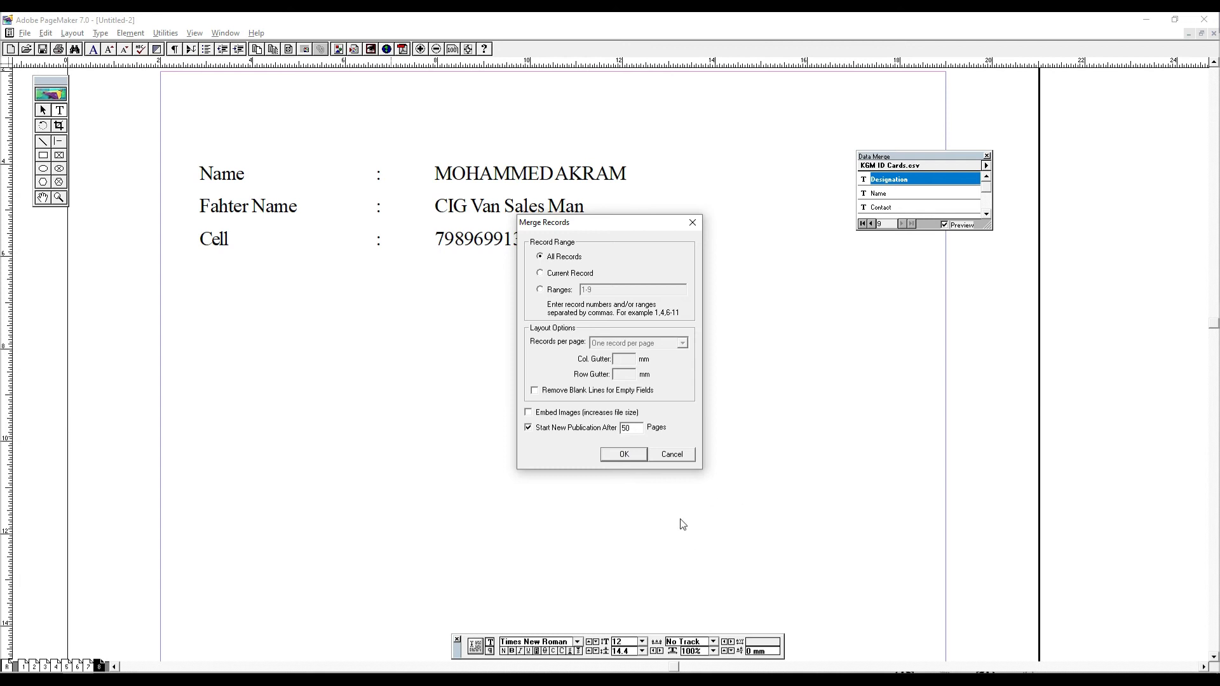
pyautogui.click(679, 451)
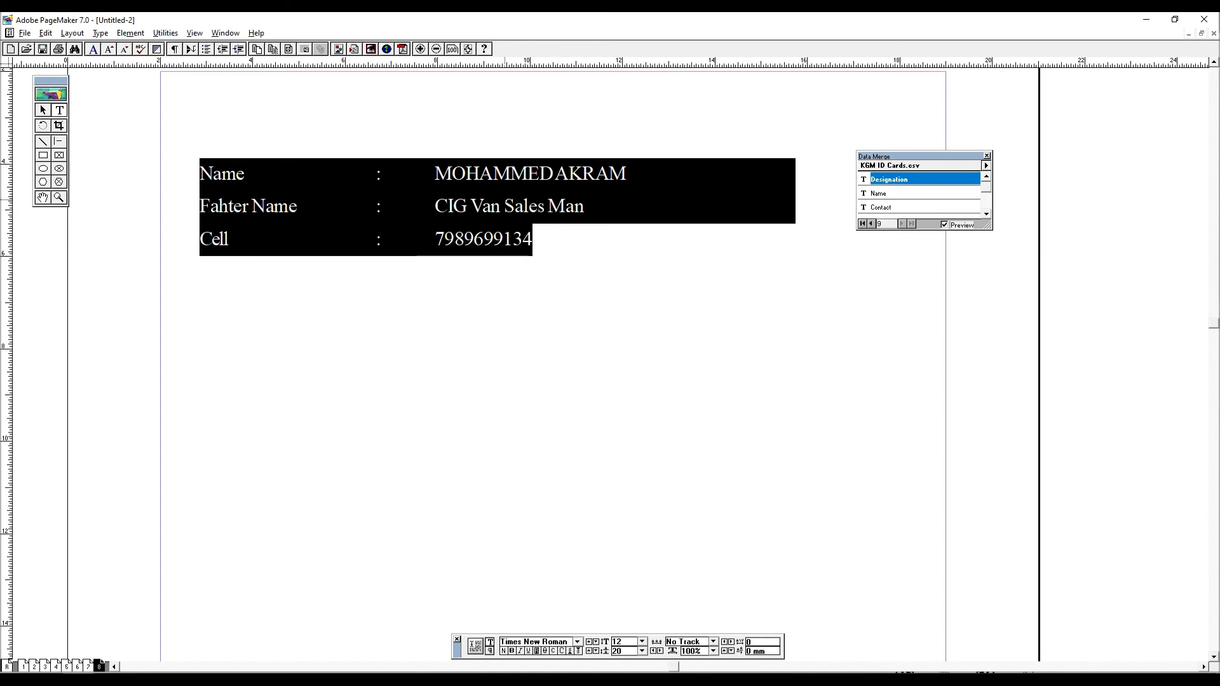
# - Try to run the Publication Converter plug-in while the merge text is selected
pyautogui.click(225, 32)
pyautogui.moveTo(166, 32)
pyautogui.moveTo(186, 49)
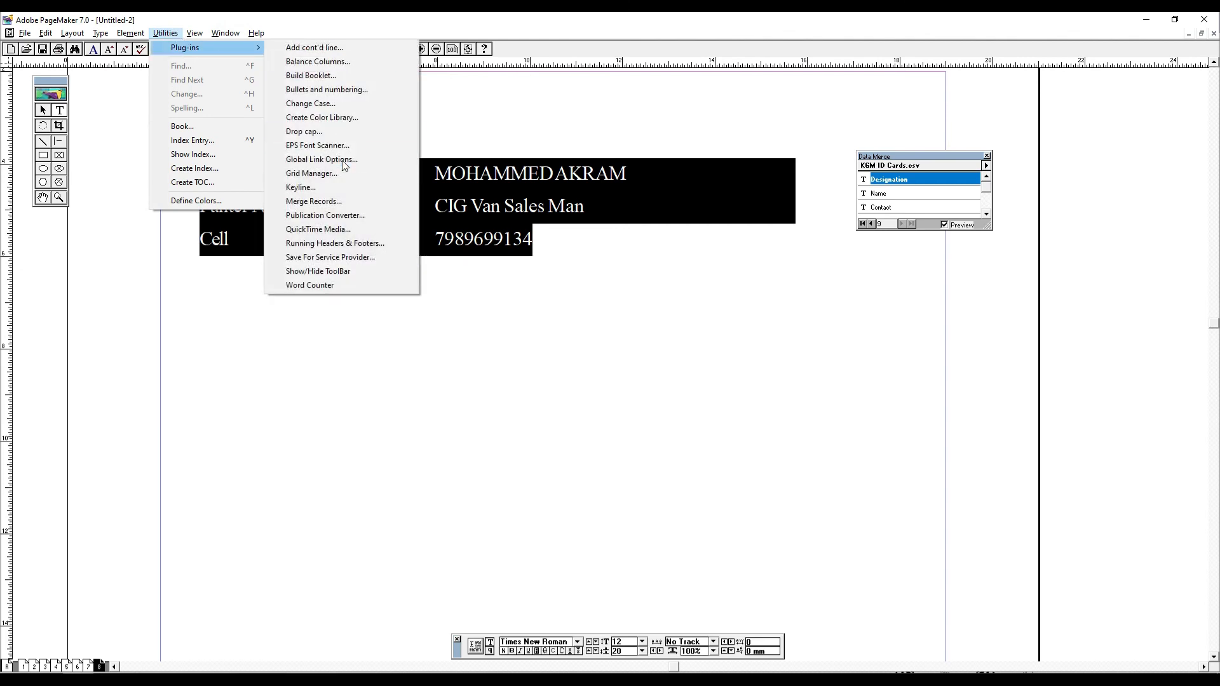
pyautogui.click(343, 216)
pyautogui.click(693, 389)
# - Switch to the Pointer tool, deselect the text block and try to run the QuickTime Media plug-in
pyautogui.click(42, 112)
pyautogui.click(273, 177)
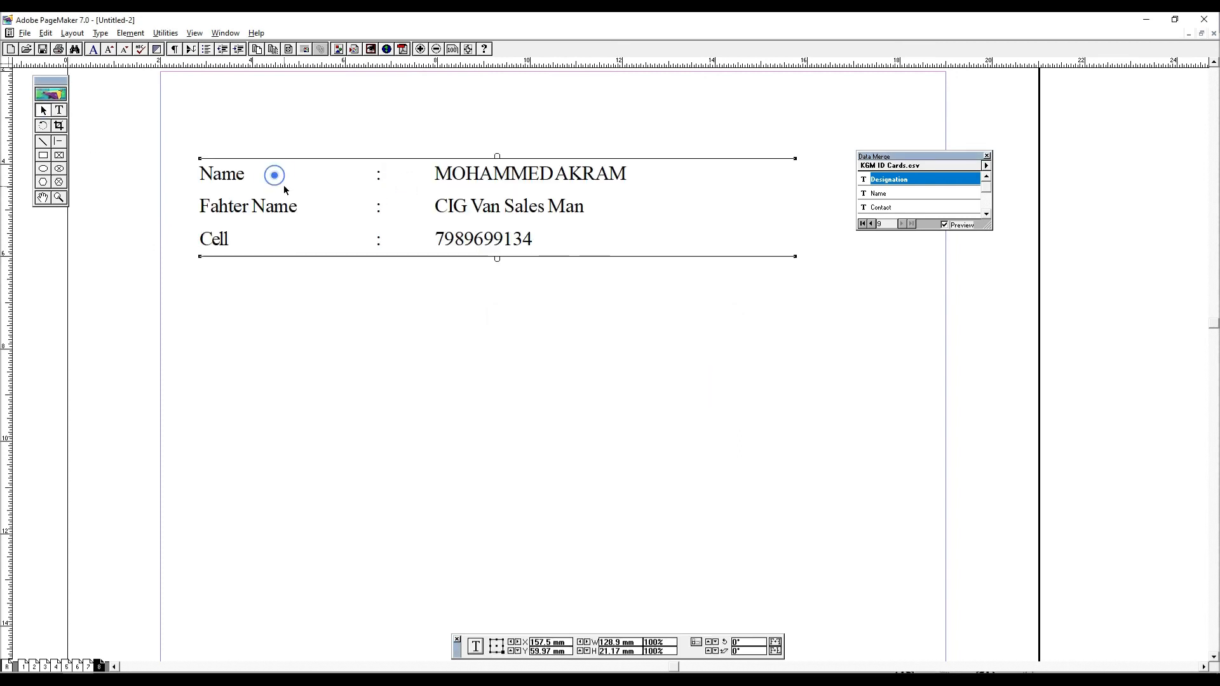
pyautogui.click(248, 104)
pyautogui.click(166, 33)
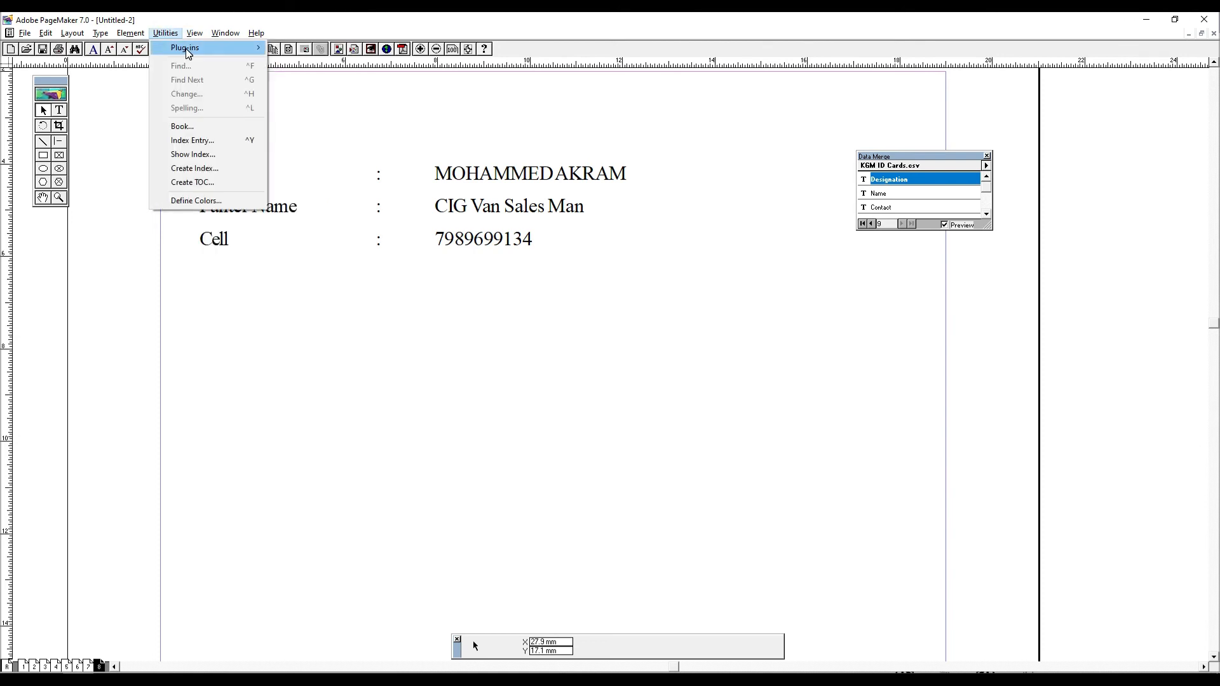
pyautogui.moveTo(186, 49)
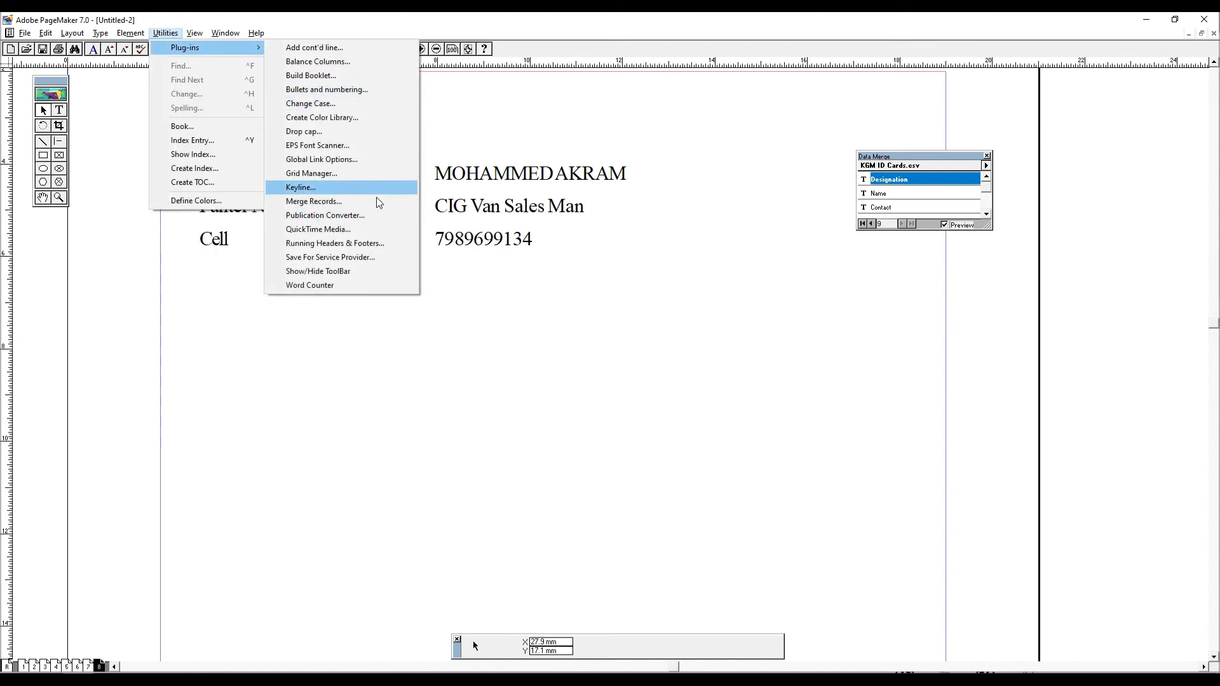
pyautogui.click(359, 231)
pyautogui.click(696, 389)
pyautogui.click(499, 261)
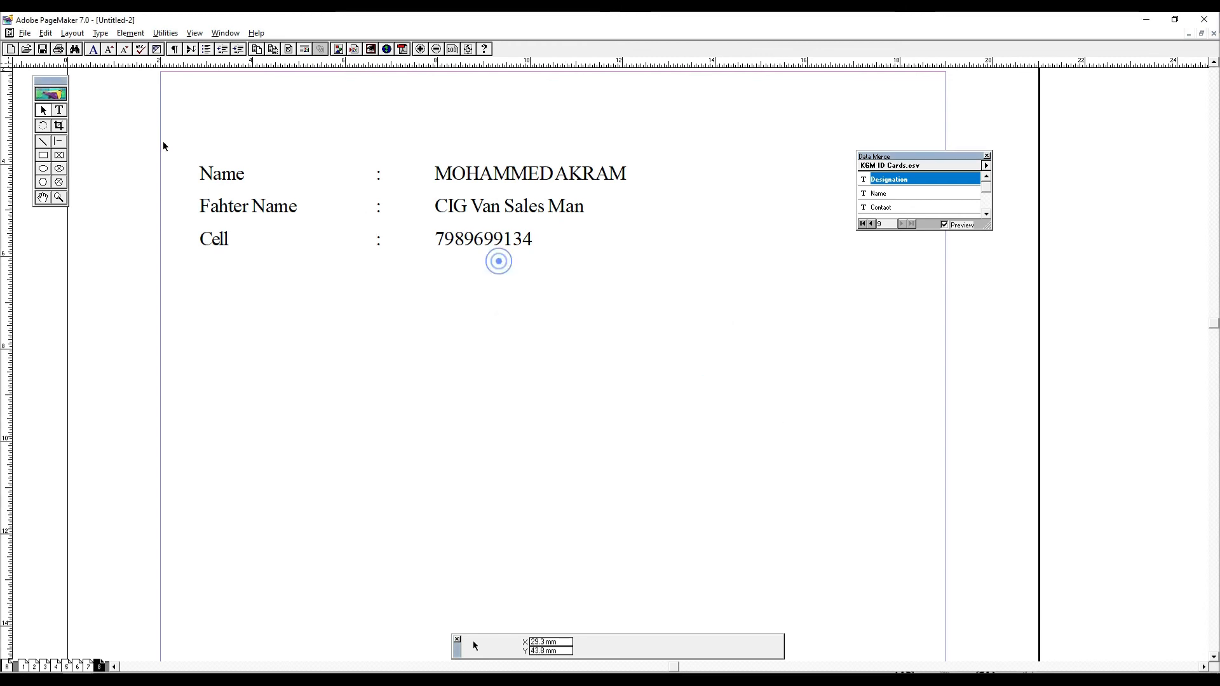
# - Try to run the Running Headers & Footers plug-in with no text block selected
pyautogui.click(165, 33)
pyautogui.moveTo(186, 56)
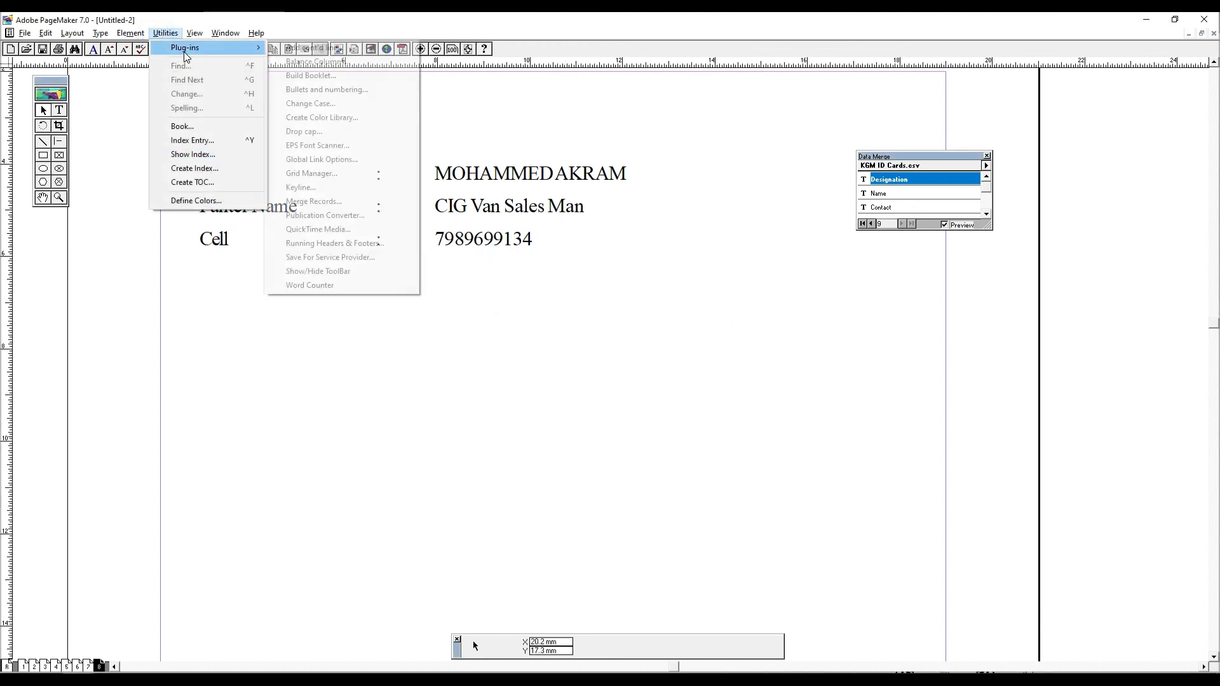
pyautogui.click(354, 246)
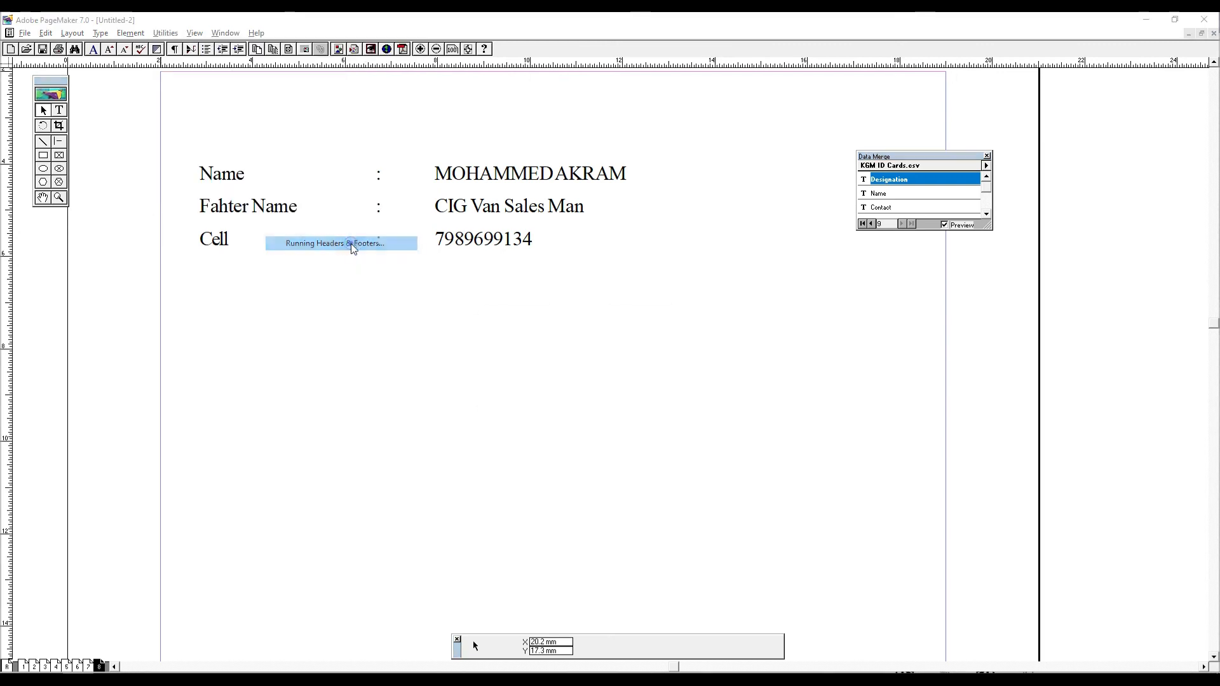
pyautogui.click(711, 388)
# - Select the merge text block and examine the page choices in Running Headers & Footers, cancelling without changes
pyautogui.click(263, 204)
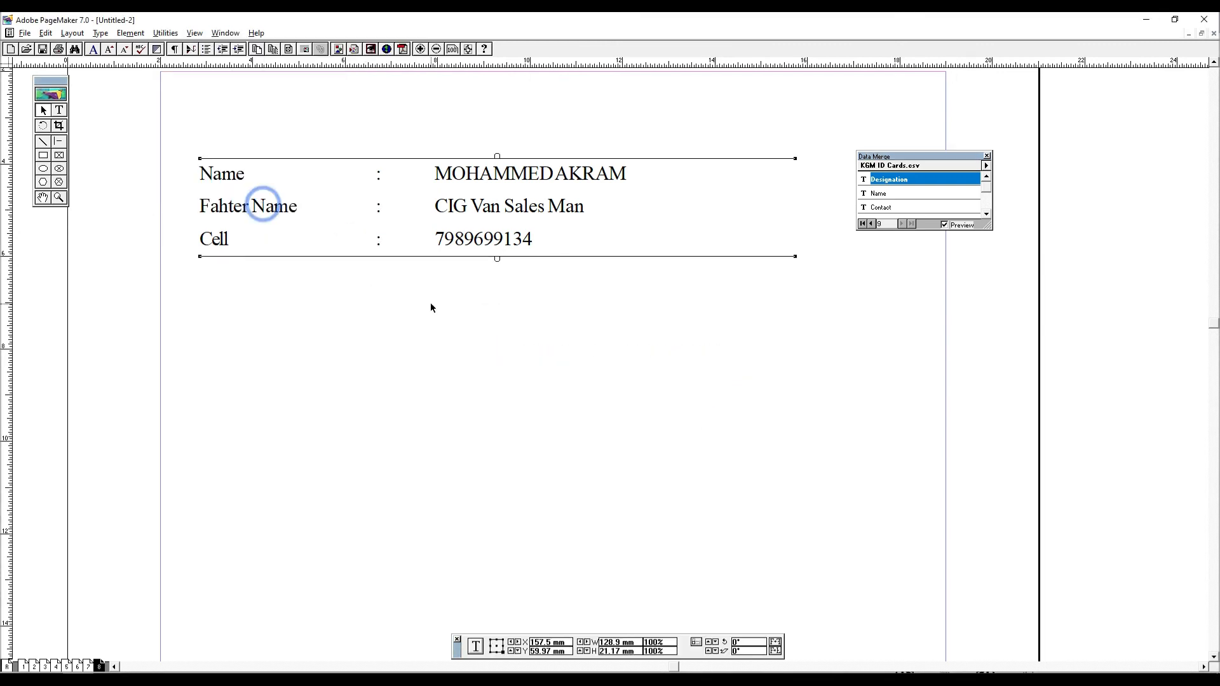
pyautogui.click(165, 33)
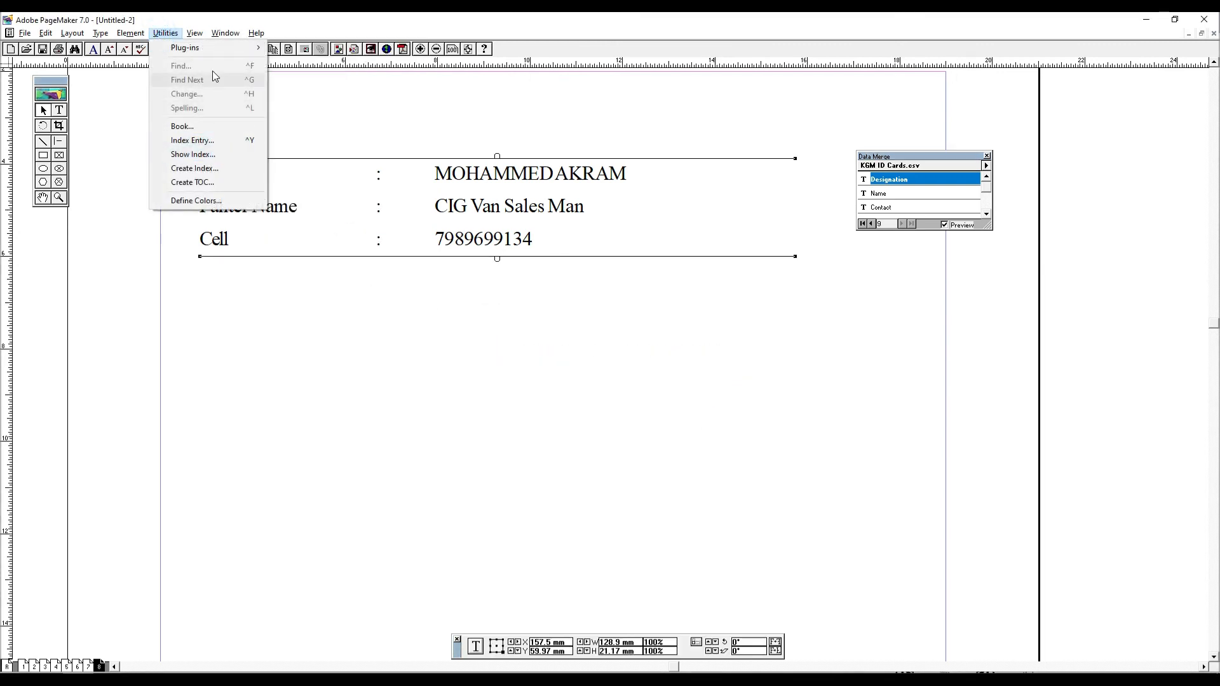
pyautogui.moveTo(191, 48)
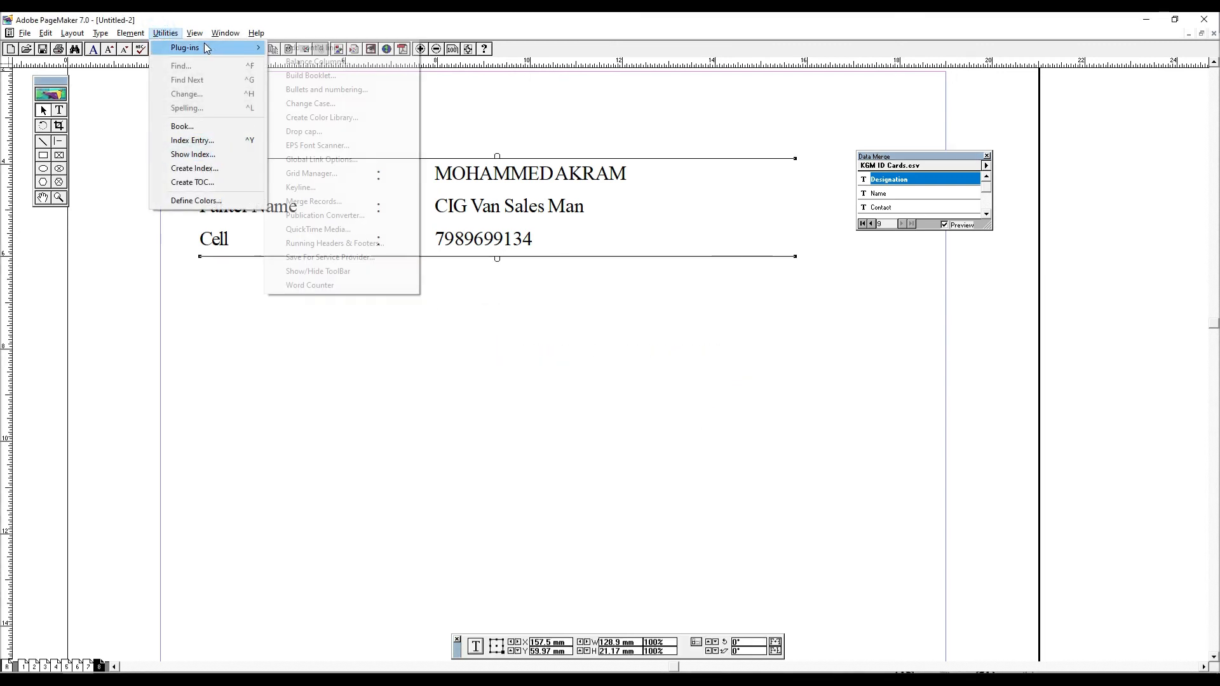
pyautogui.click(359, 243)
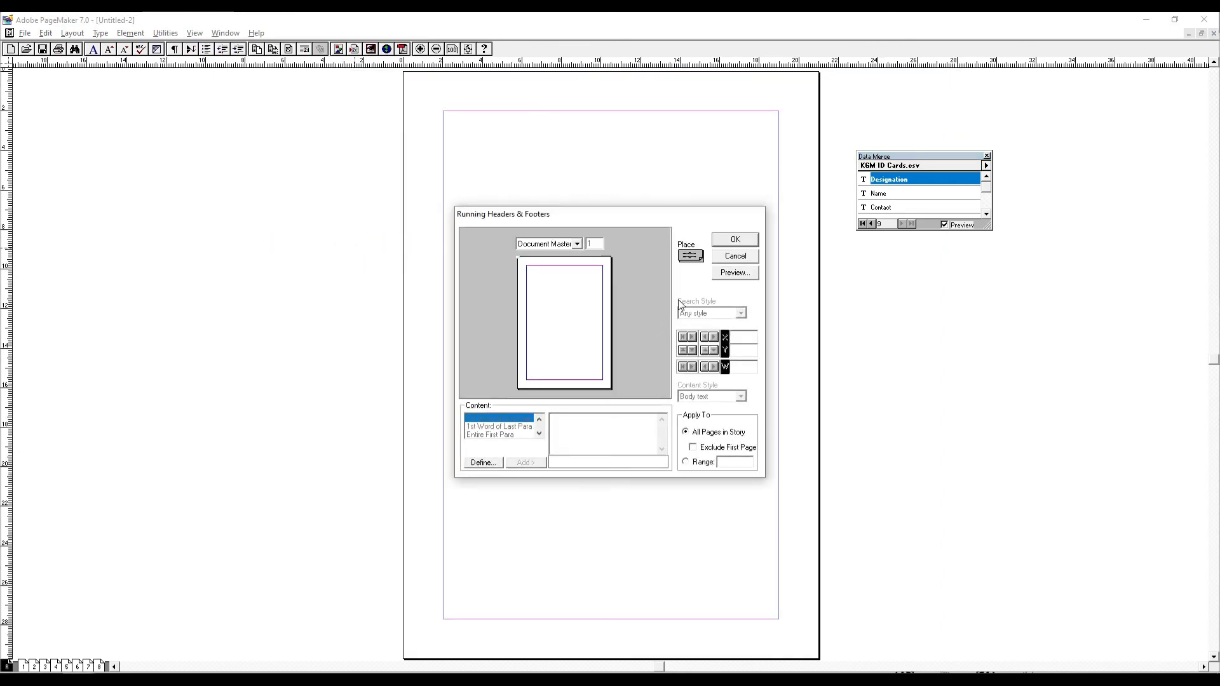
pyautogui.moveTo(600, 215); pyautogui.dragTo(786, 169)
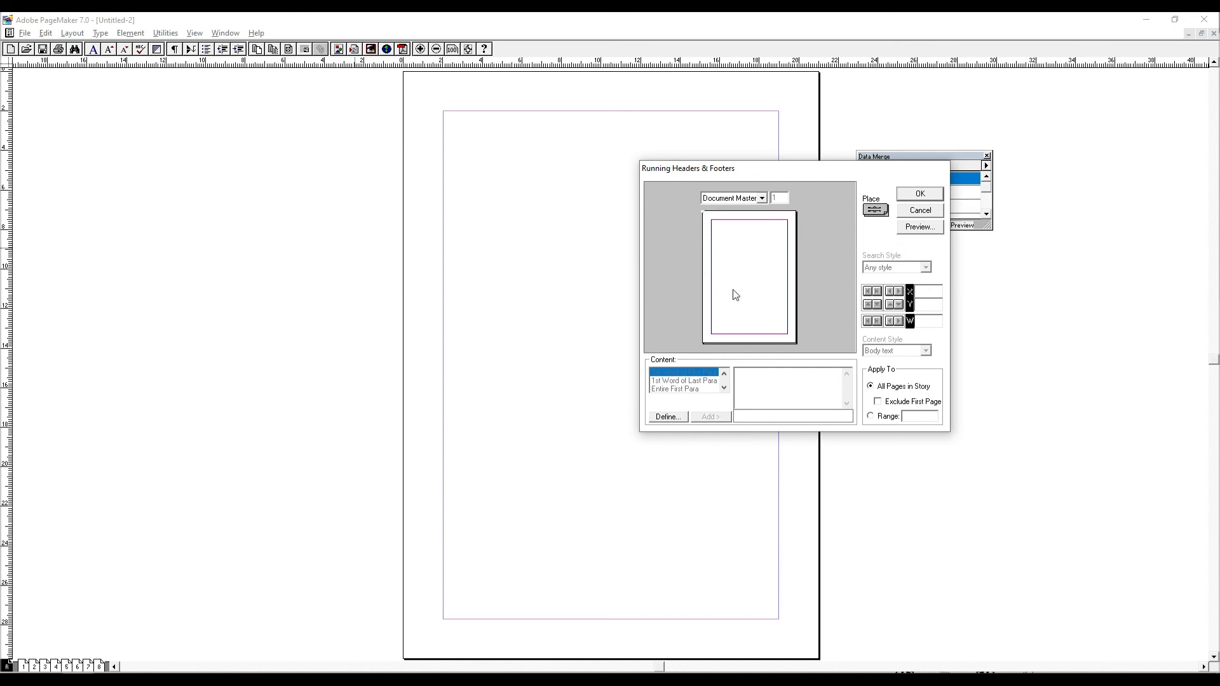
pyautogui.click(760, 198)
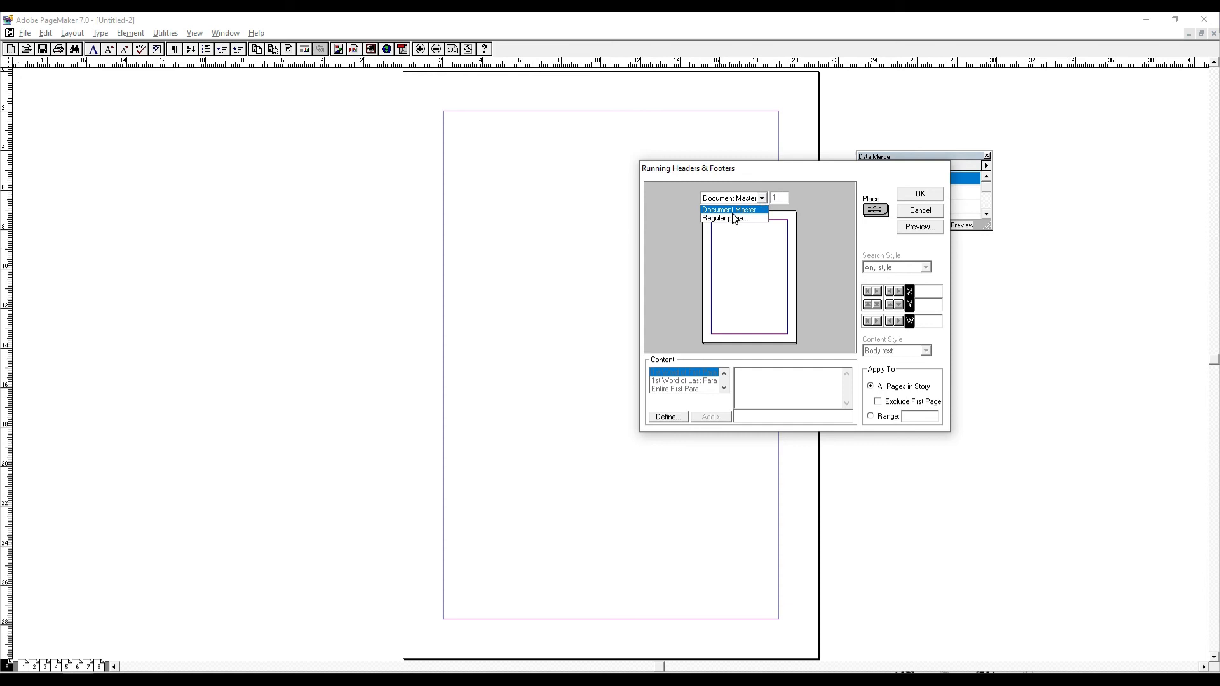
pyautogui.click(763, 199)
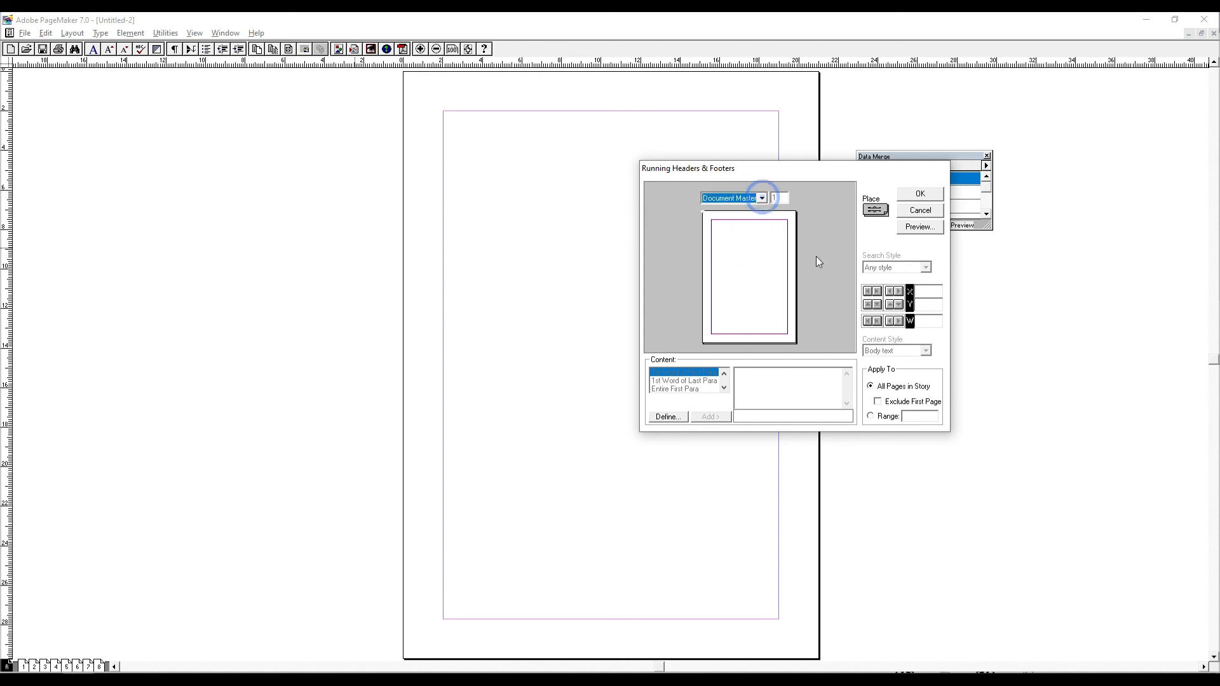
pyautogui.click(920, 210)
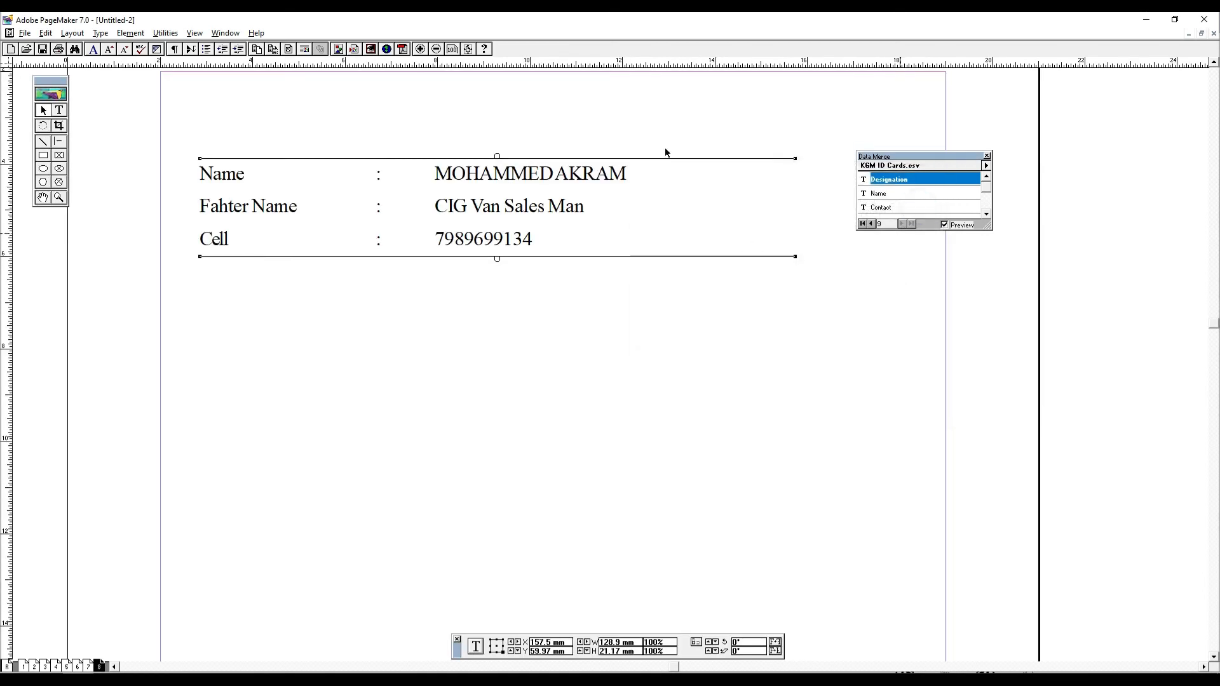
# - Try twice to run the Save For Service Provider plug-in on the unsaved publication
pyautogui.click(165, 33)
pyautogui.click(212, 47)
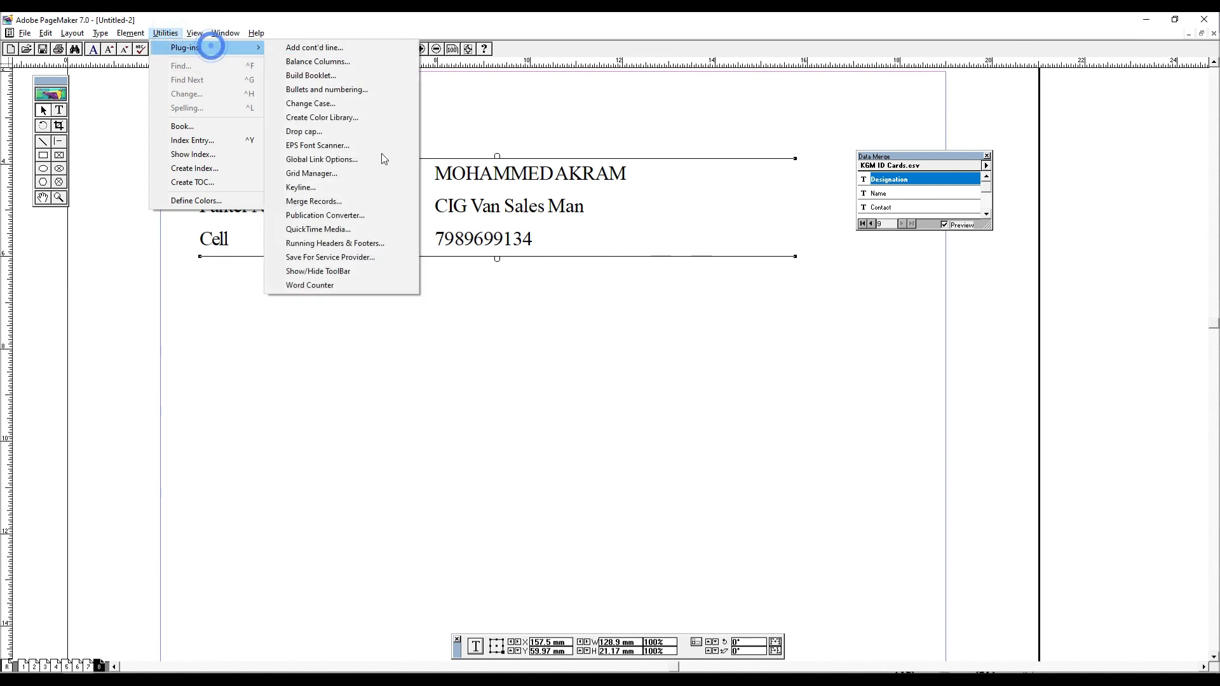
pyautogui.click(343, 257)
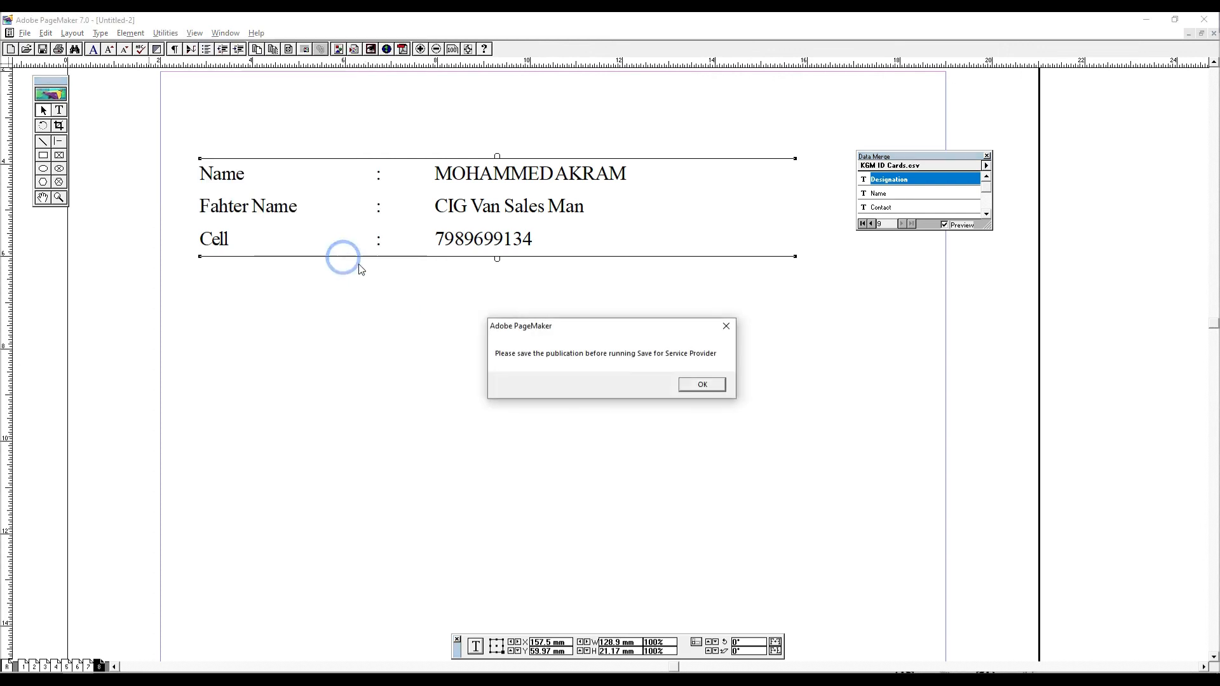
pyautogui.click(720, 391)
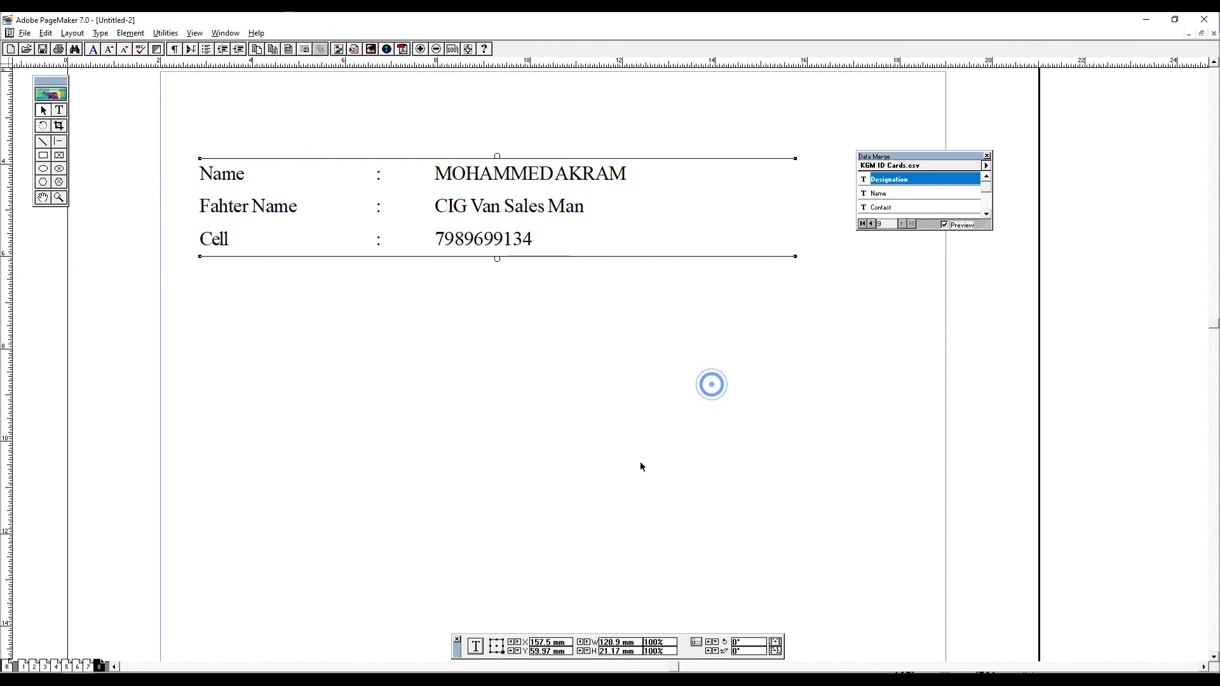
pyautogui.click(164, 33)
pyautogui.moveTo(209, 48)
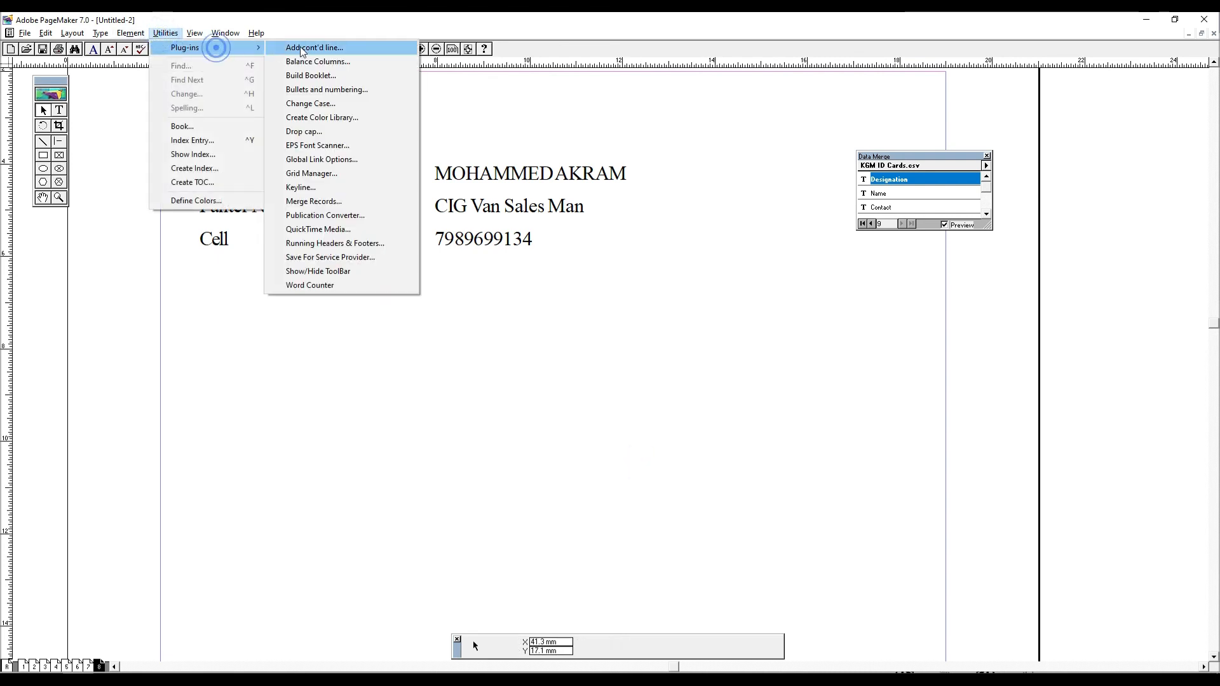
pyautogui.click(355, 258)
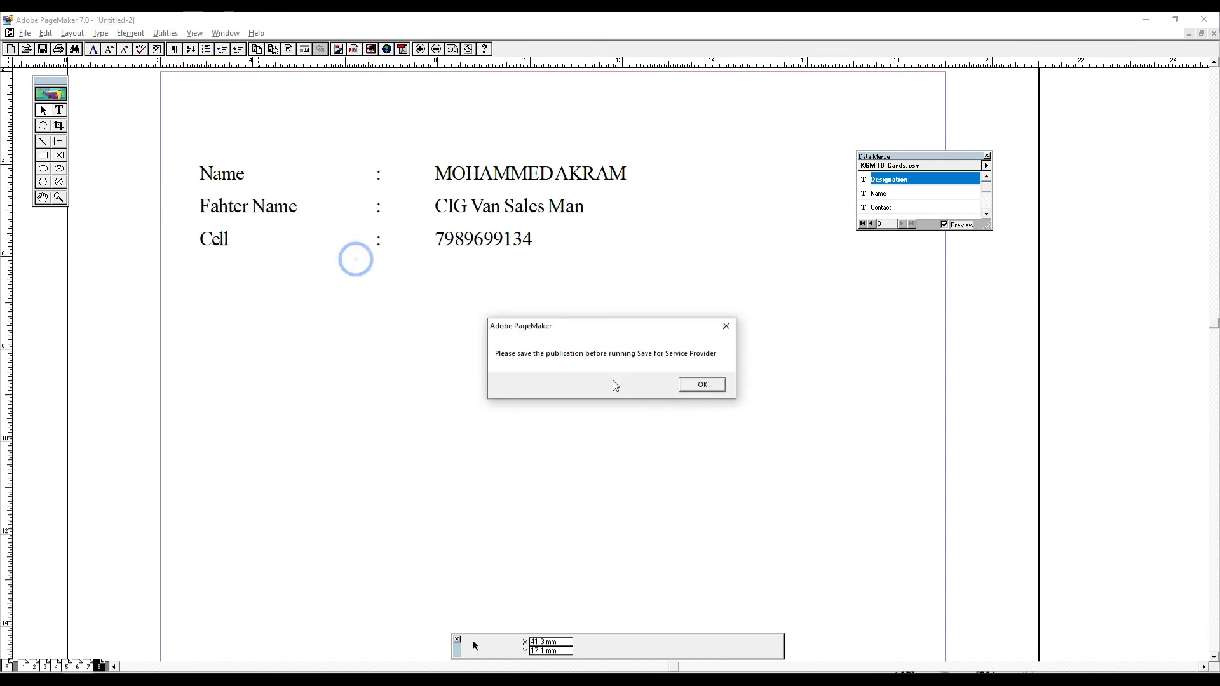
pyautogui.click(702, 384)
pyautogui.click(570, 350)
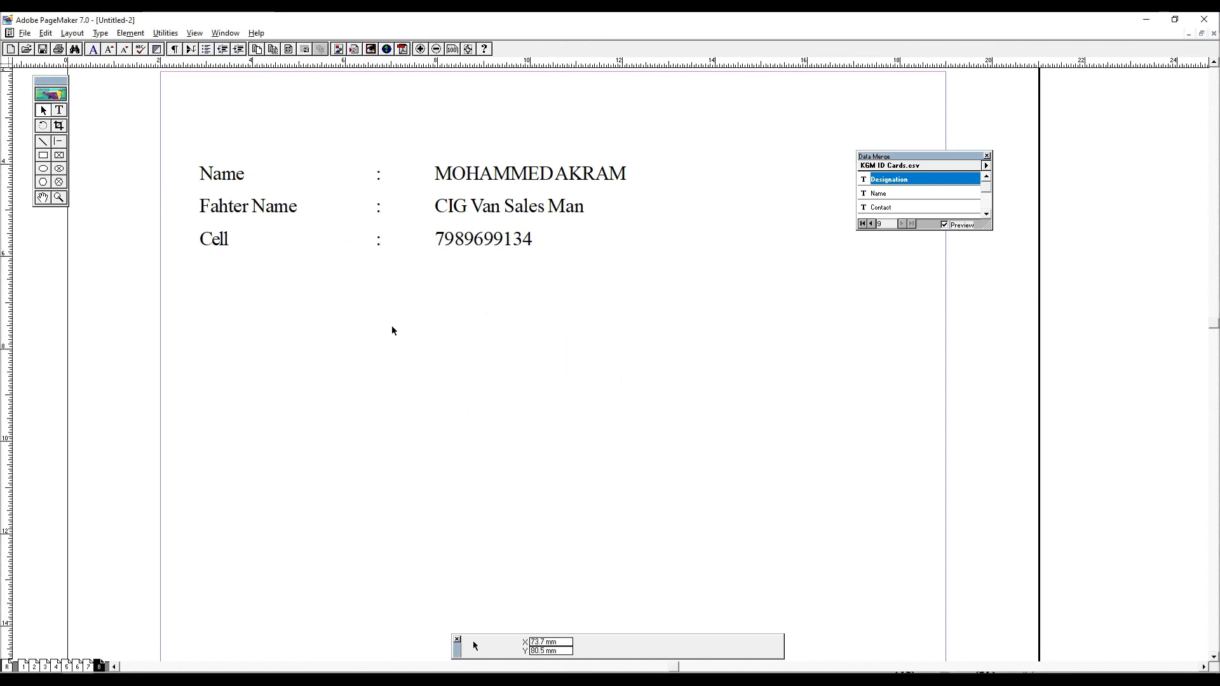
# - Hide the toolbar with the Show/Hide ToolBar plug-in and show it again
pyautogui.click(164, 33)
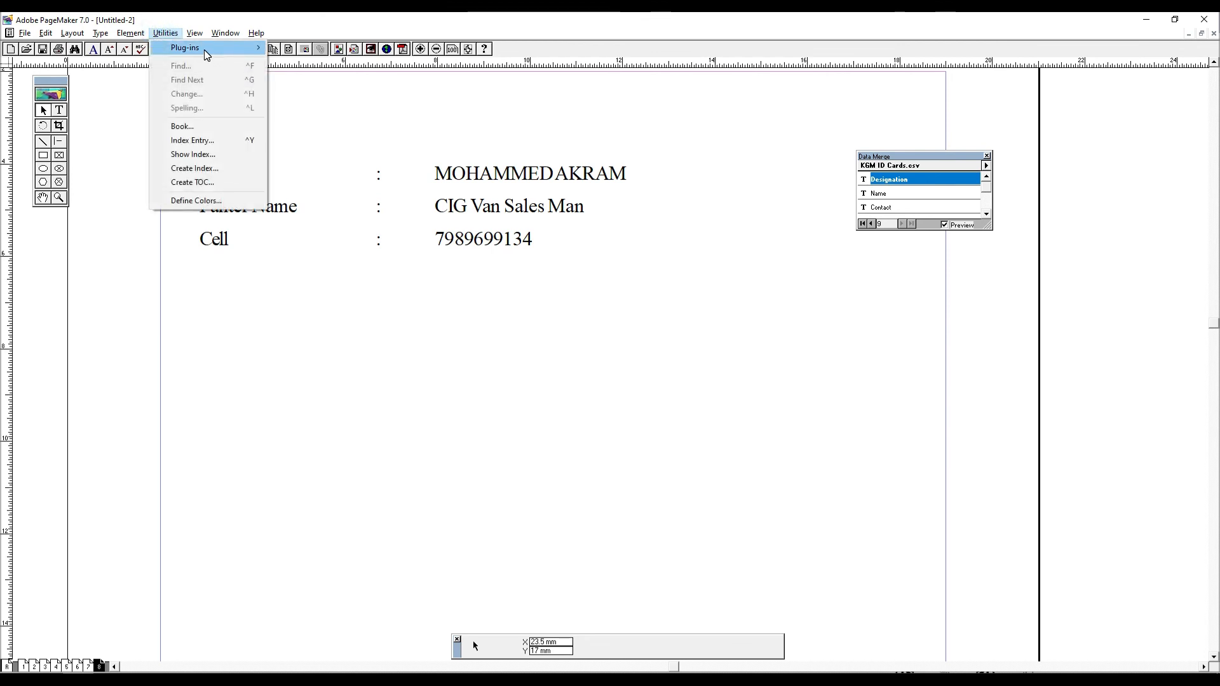
pyautogui.moveTo(205, 50)
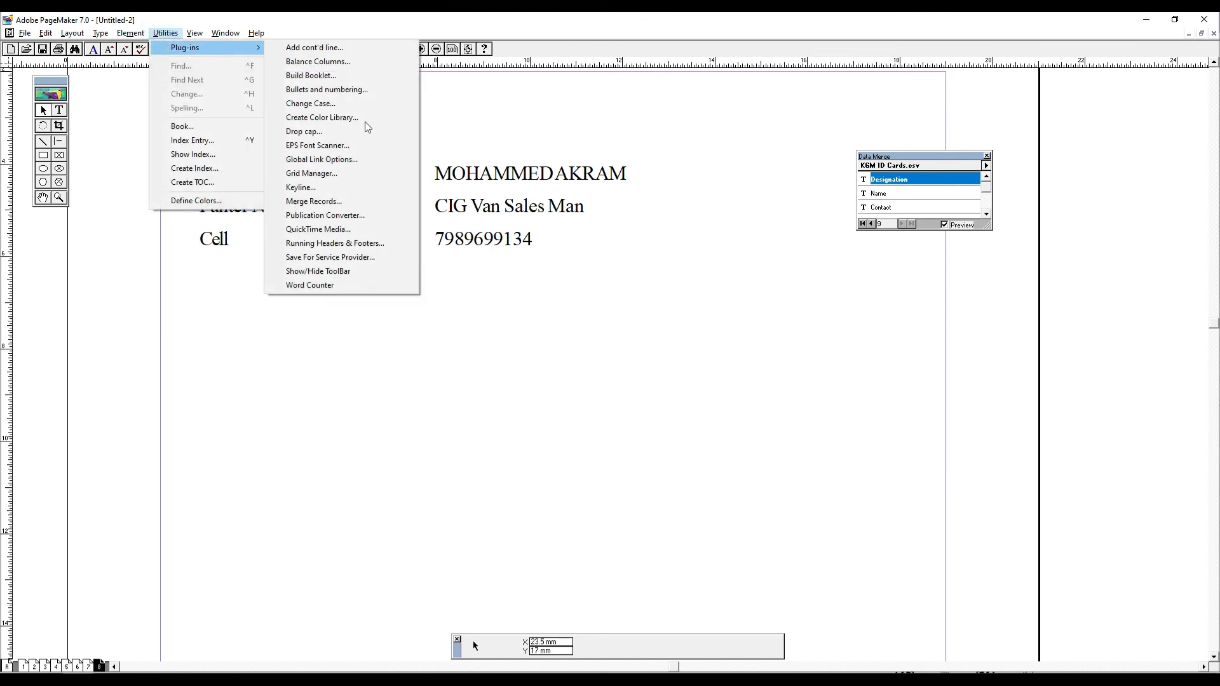
pyautogui.click(339, 271)
pyautogui.click(224, 33)
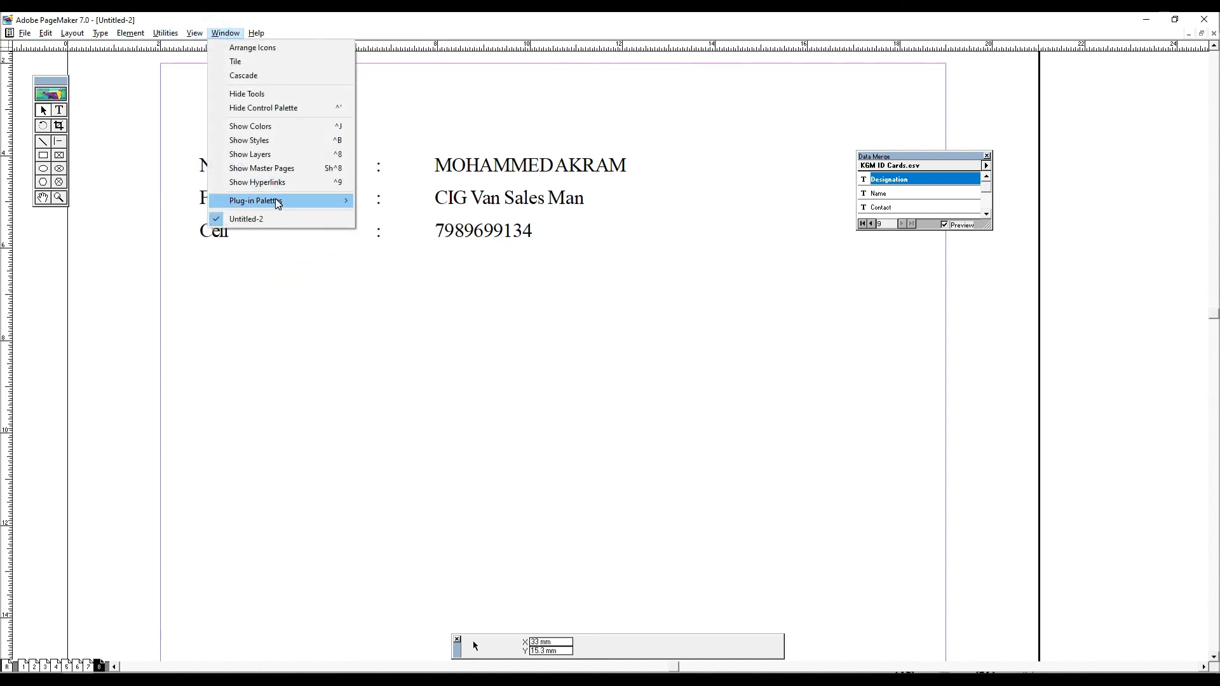
pyautogui.moveTo(165, 33)
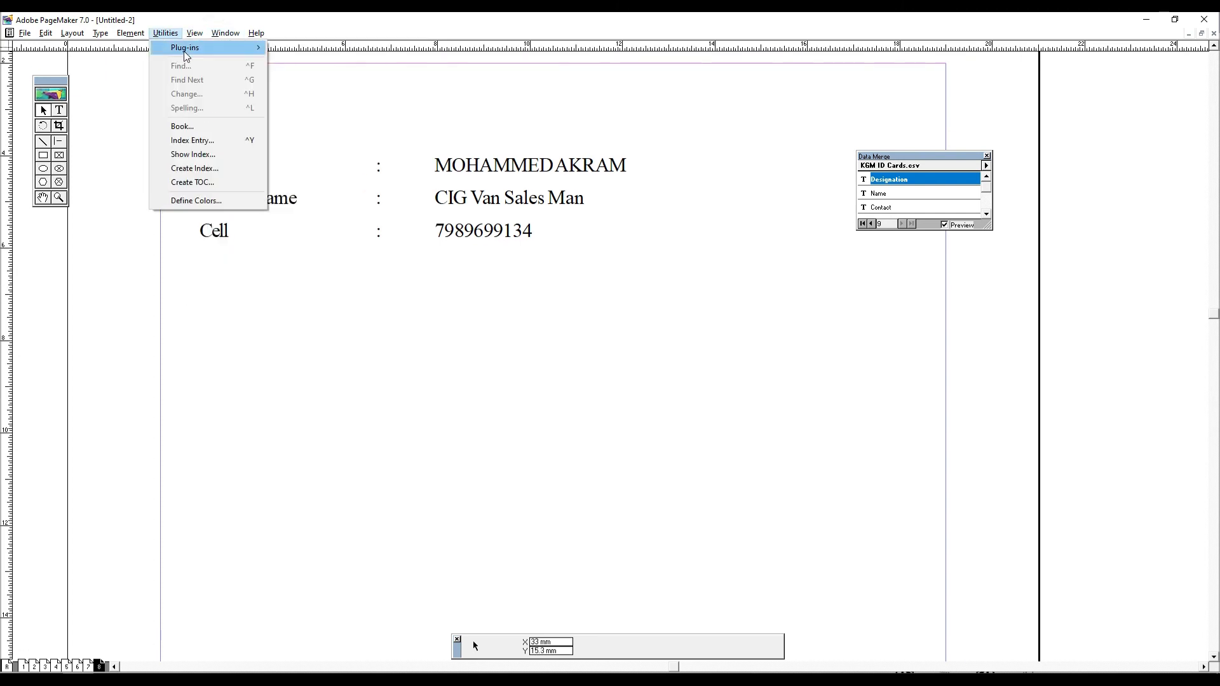
pyautogui.click(351, 270)
# - Select the merge text block and count its characters, words and paragraphs with the Word Counter plug-in
pyautogui.click(165, 33)
pyautogui.click(344, 194)
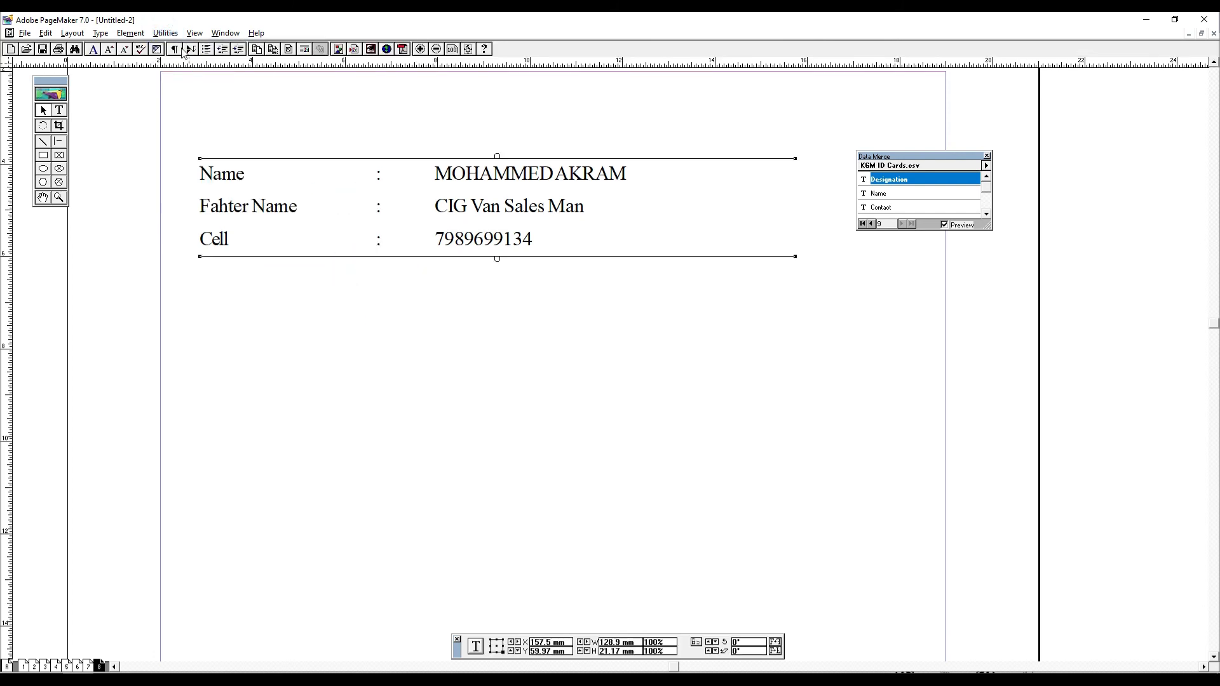
pyautogui.click(165, 33)
pyautogui.click(183, 52)
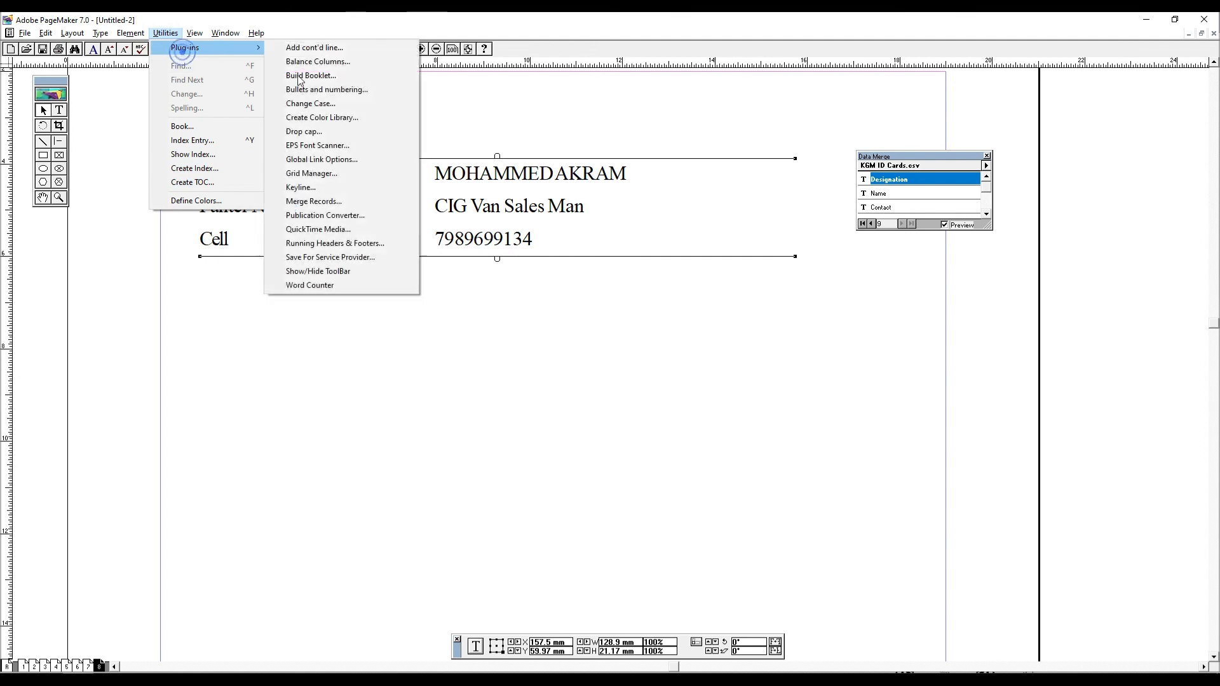
pyautogui.click(329, 289)
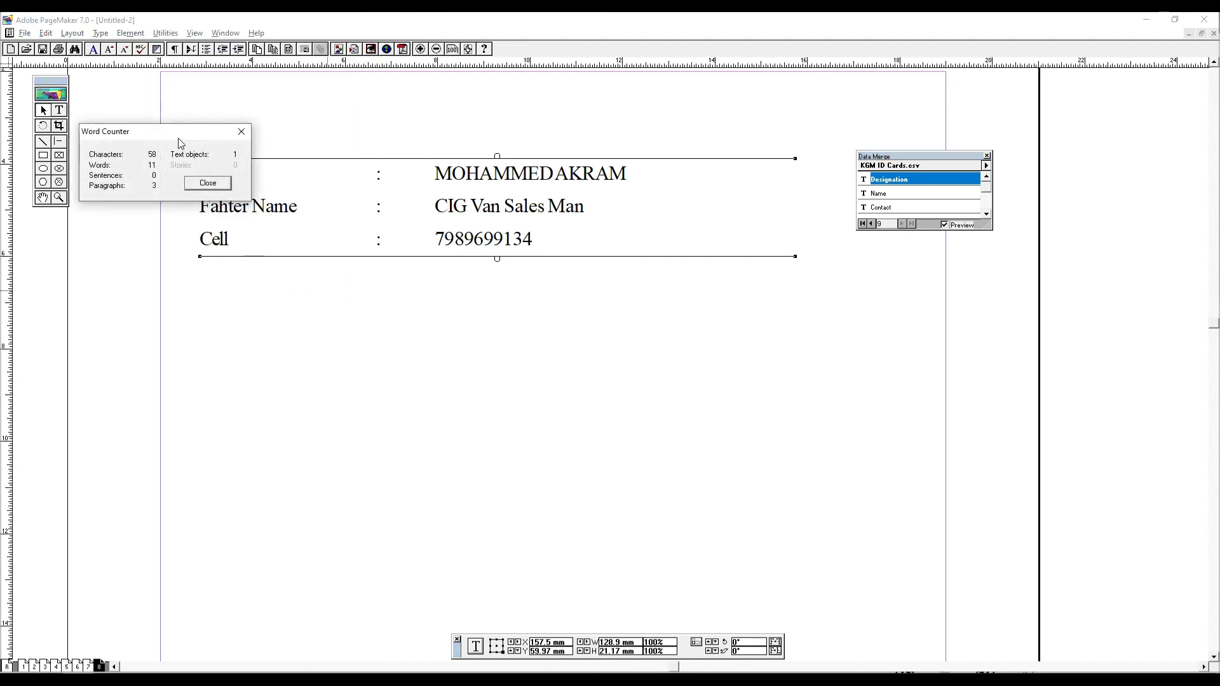
pyautogui.moveTo(180, 144); pyautogui.dragTo(491, 294)
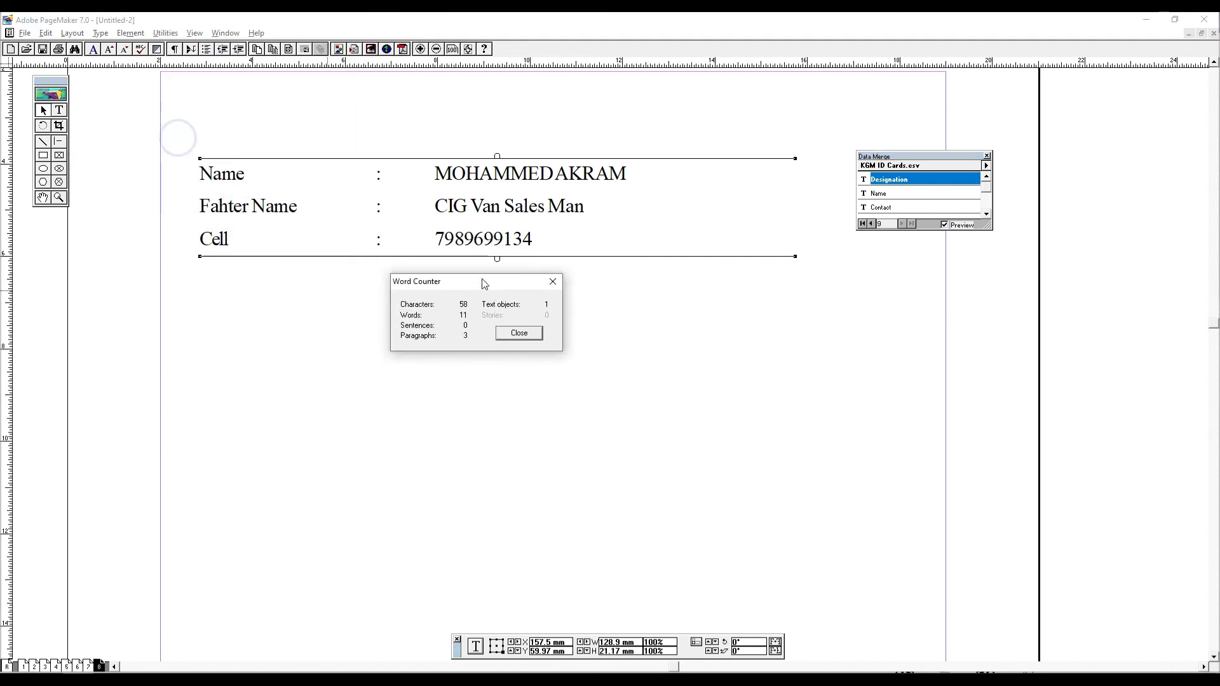
pyautogui.click(520, 333)
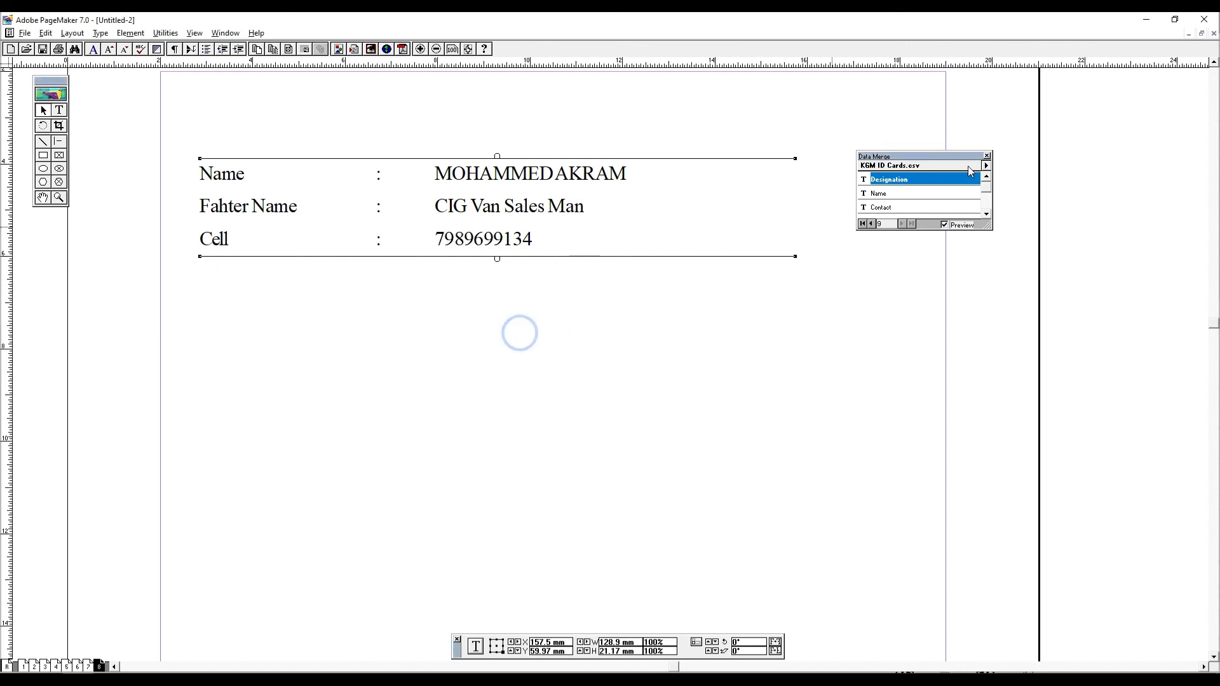
# - Close the Data Merge palette and select the small empty text block below the merge text
pyautogui.click(987, 154)
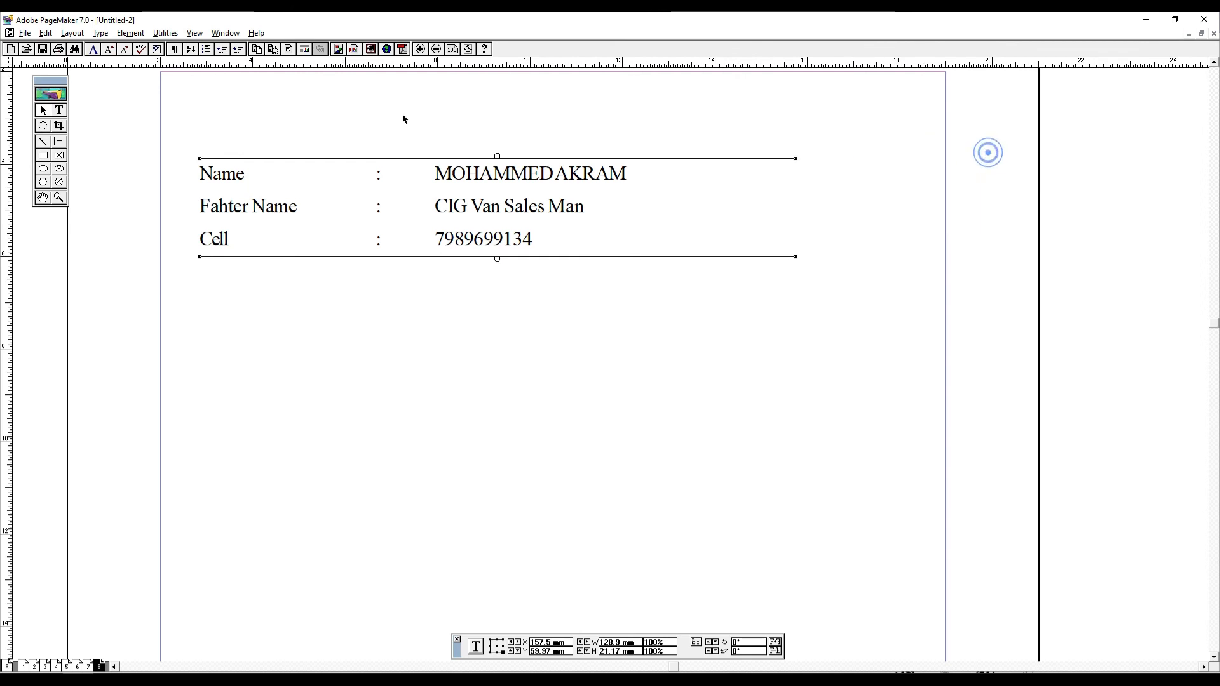
pyautogui.click(160, 32)
pyautogui.moveTo(186, 47)
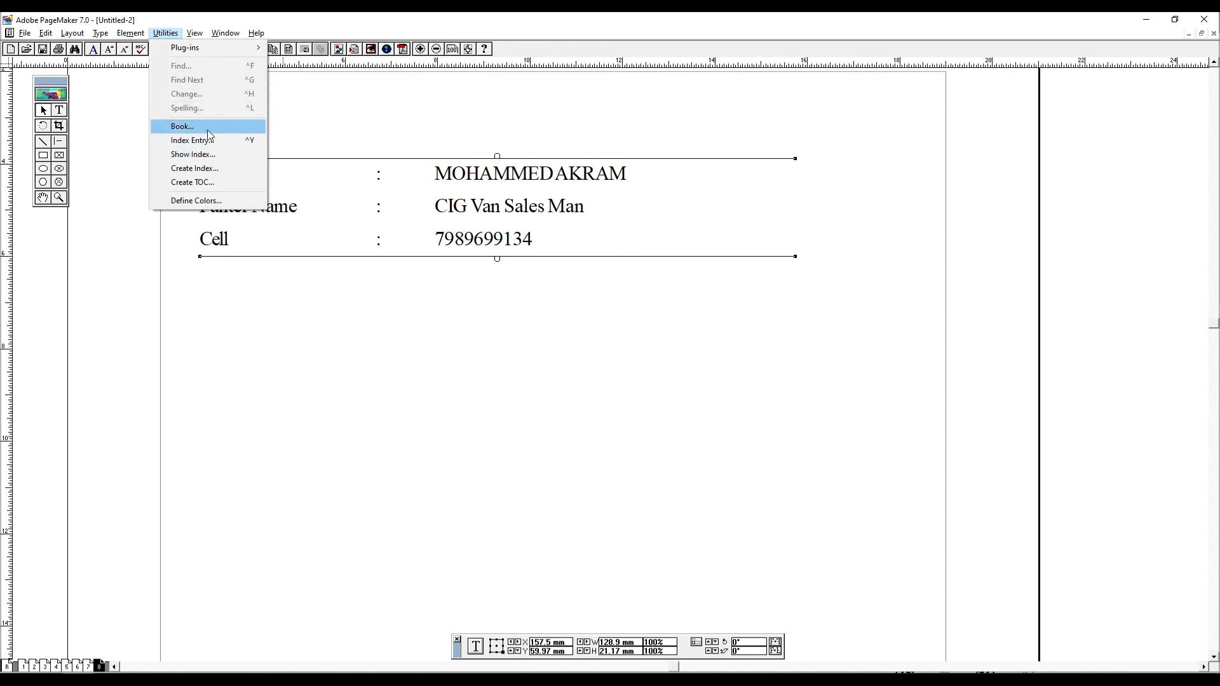
pyautogui.click(461, 361)
pyautogui.moveTo(773, 388); pyautogui.dragTo(540, 281)
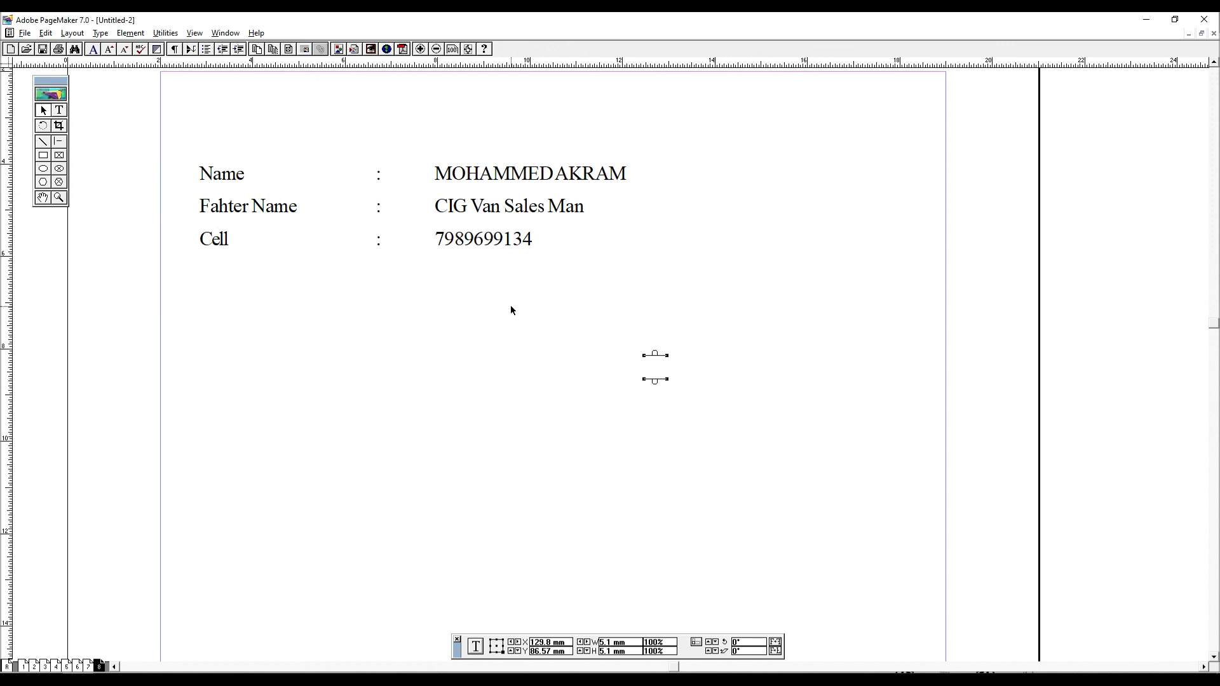